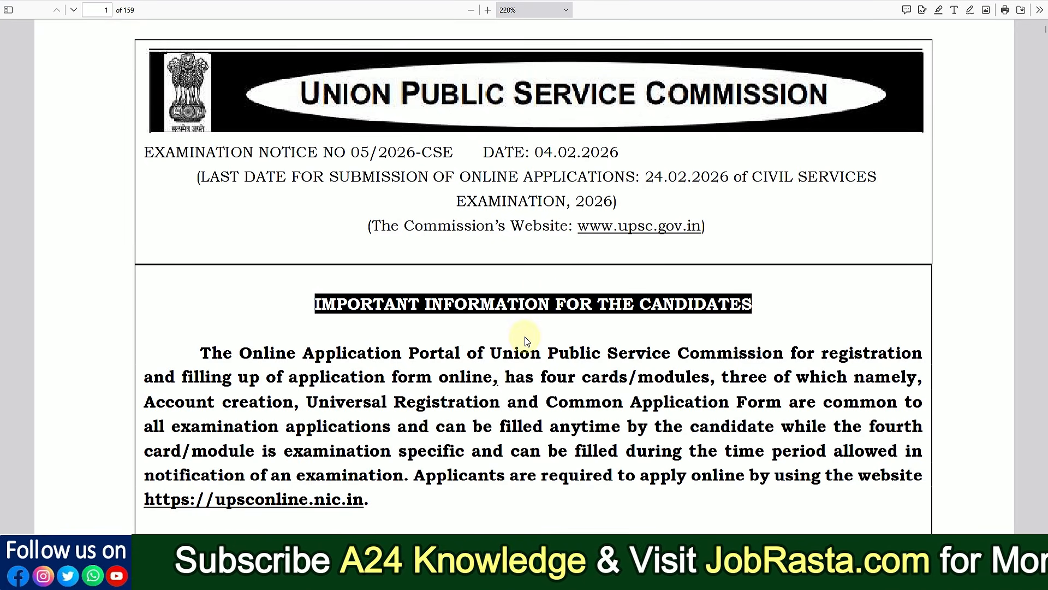
Scroll the notice PDF down to page 7's table of services for persons with benchmark disability.
scroll(526, 339, "down", 5)
scroll(528, 345, "down", 17)
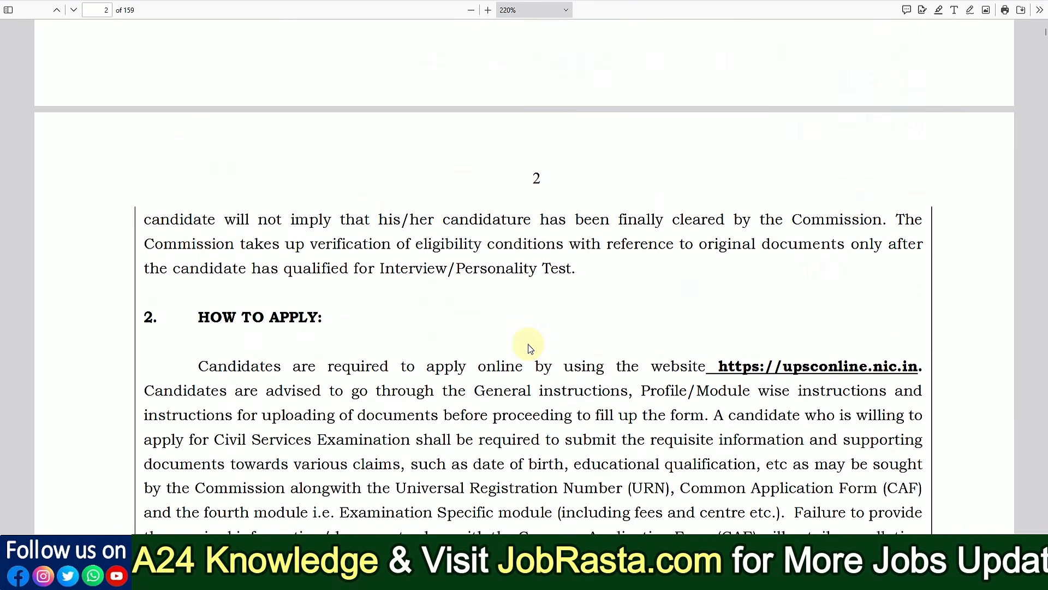
scroll(528, 347, "down", 3)
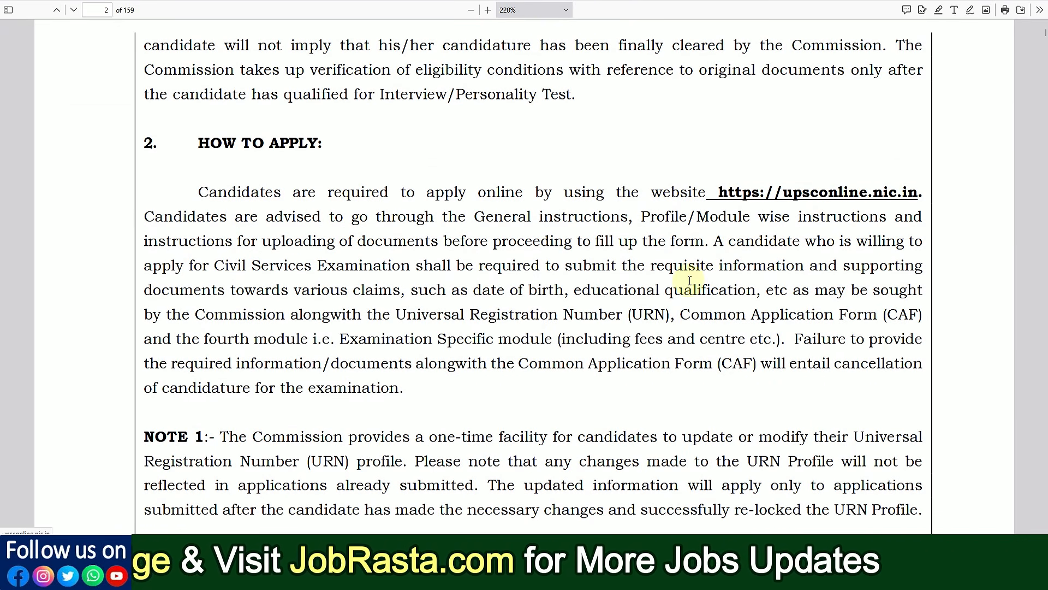
scroll(509, 338, "down", 2)
scroll(508, 339, "down", 3)
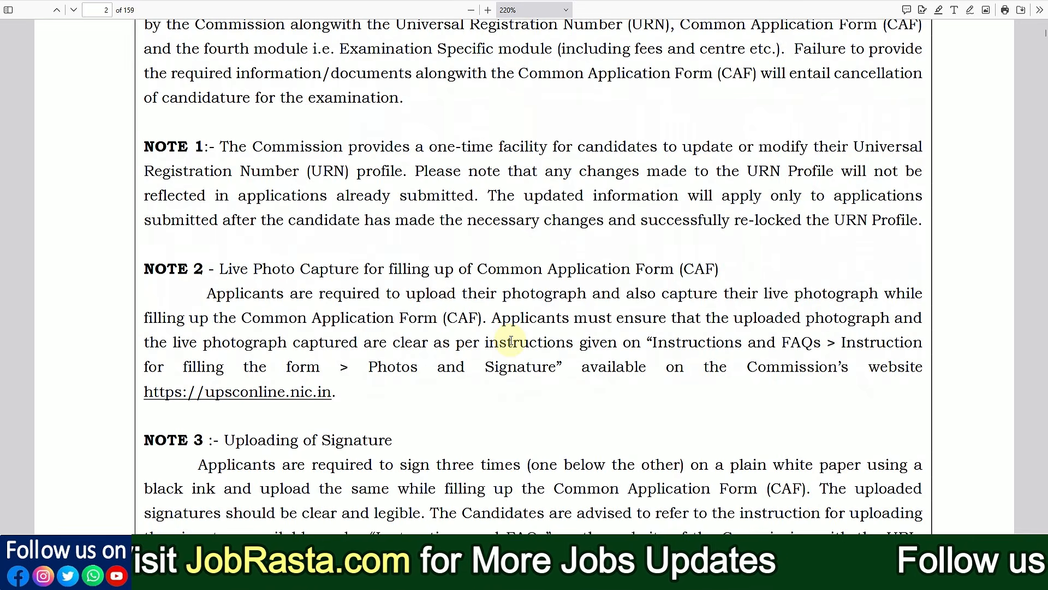
scroll(510, 341, "down", 5)
scroll(519, 307, "down", 8)
scroll(519, 306, "down", 8)
scroll(521, 307, "down", 15)
scroll(539, 320, "down", 9)
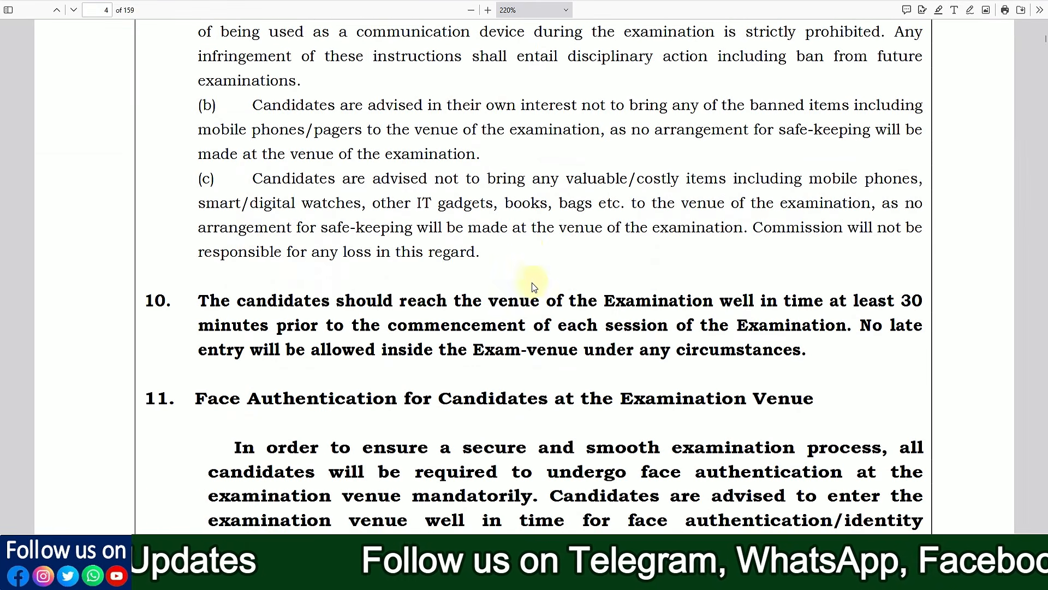
scroll(533, 301, "down", 20)
scroll(534, 334, "down", 11)
scroll(535, 334, "down", 17)
scroll(535, 334, "down", 18)
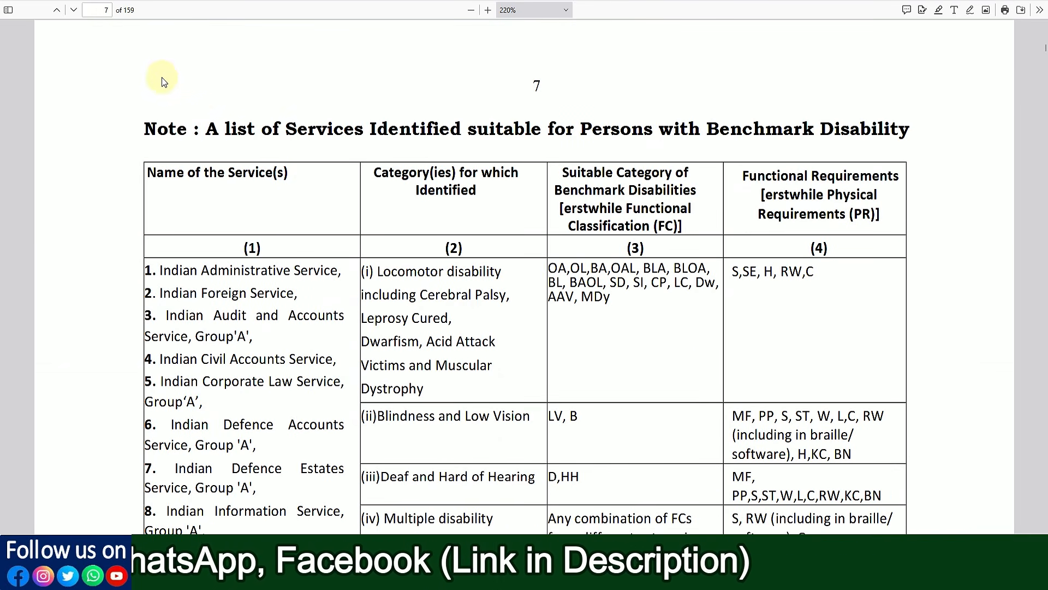
Return to the UPSC Online portal and begin Create Account to show the Step 1 instructions.
left_click(117, 0)
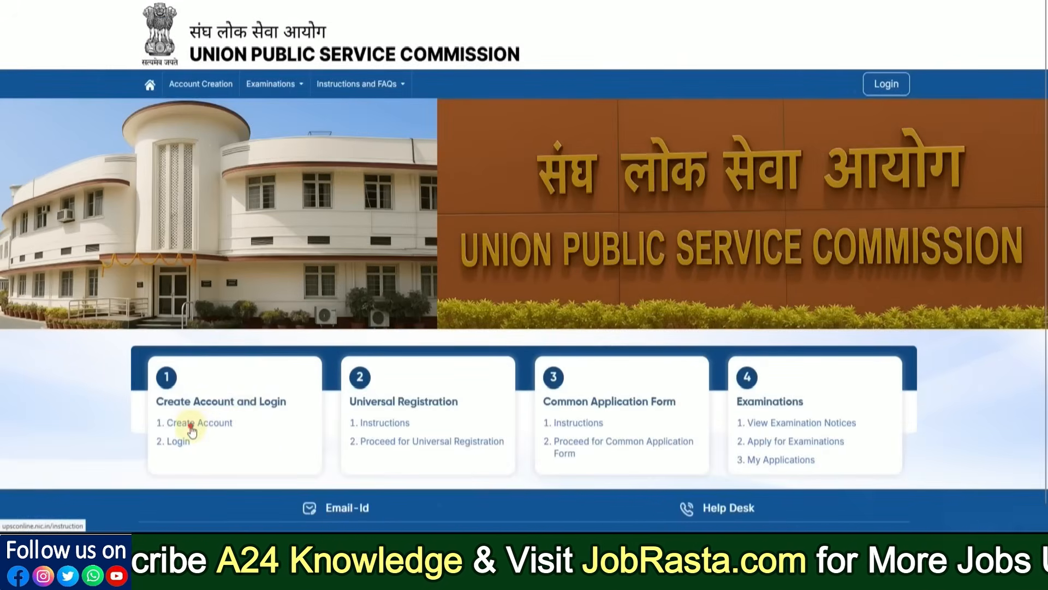
left_click(191, 426)
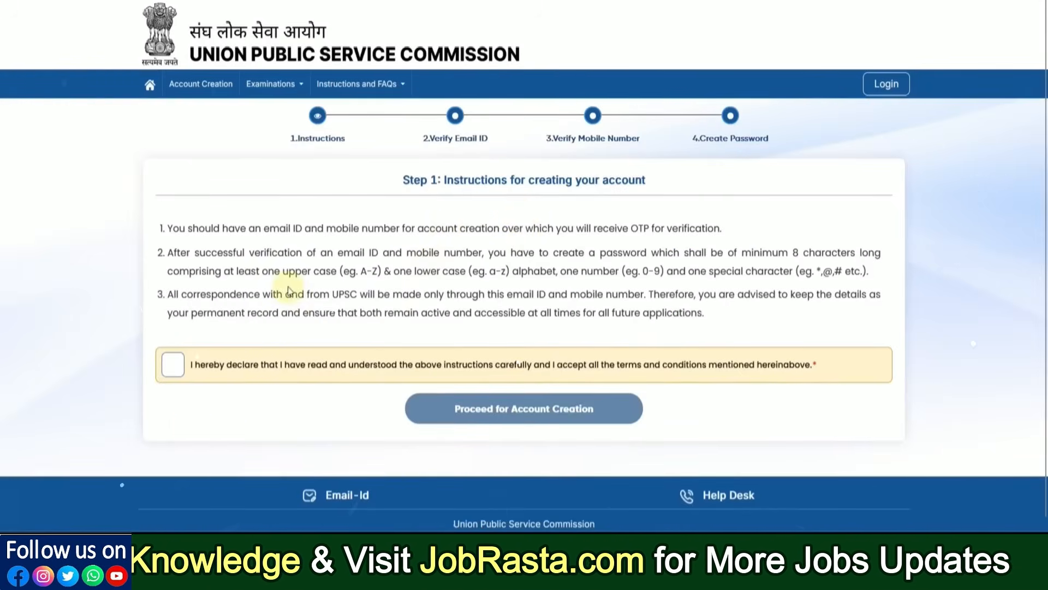
Accept the account-creation declaration and proceed to the Verify Email ID step.
left_click(167, 367)
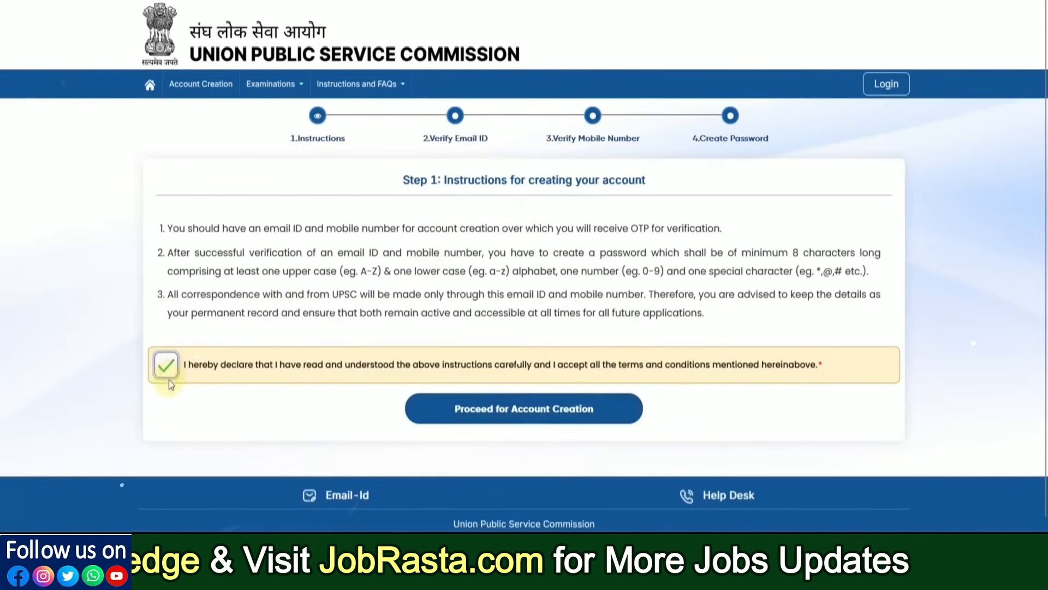
left_click(500, 419)
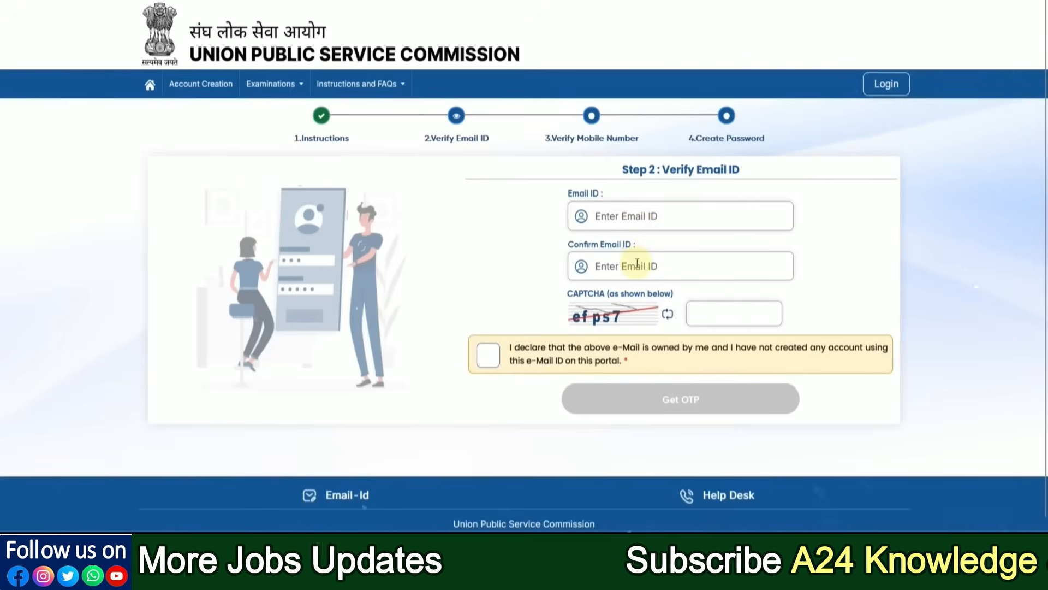
Declare ownership of the email address, request its OTP, then declare ownership of the mobile number.
left_click(494, 360)
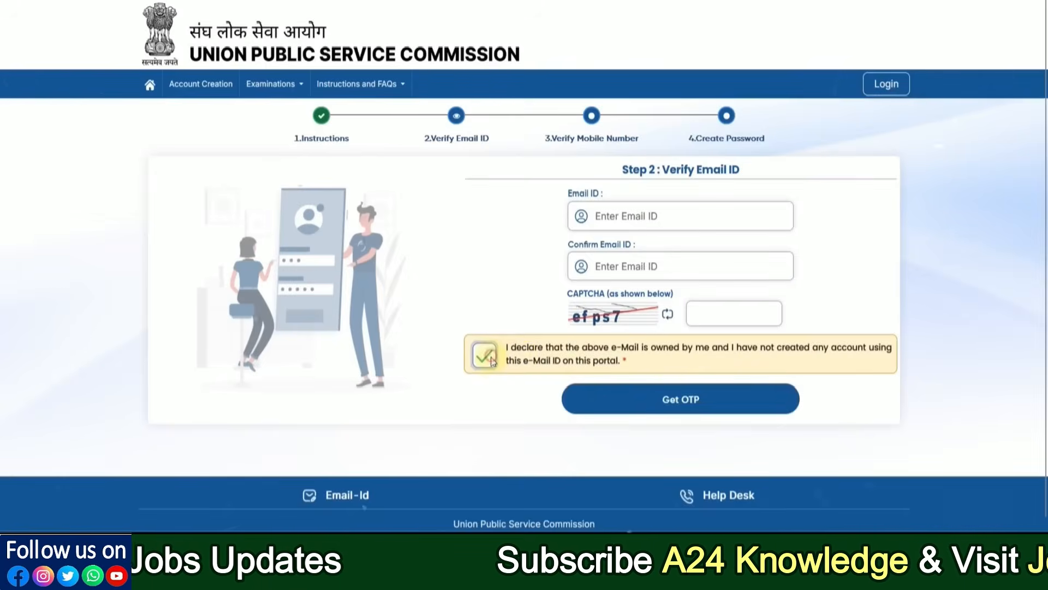
left_click(665, 404)
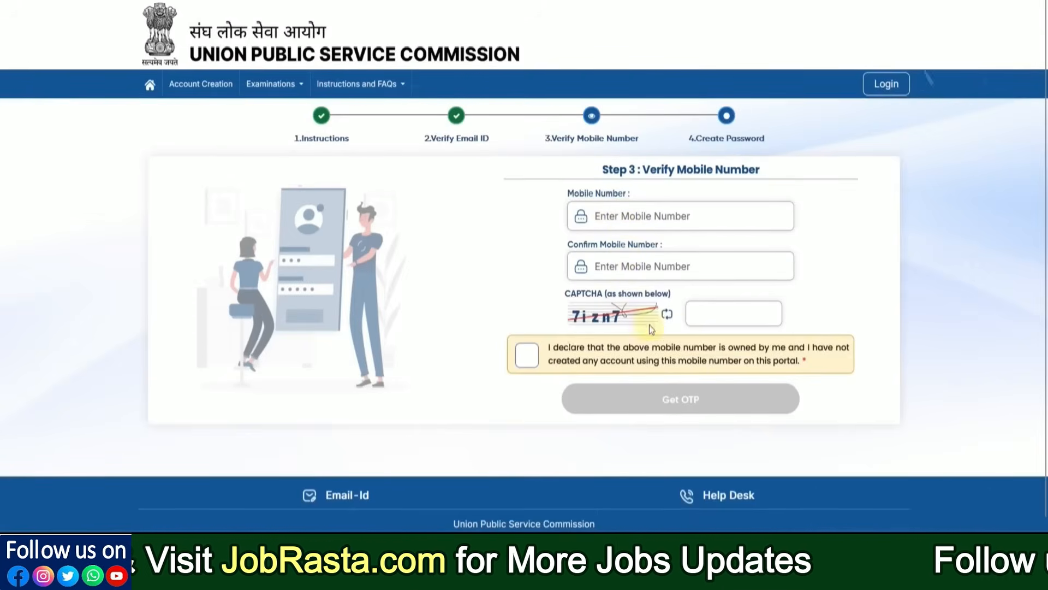
left_click(529, 357)
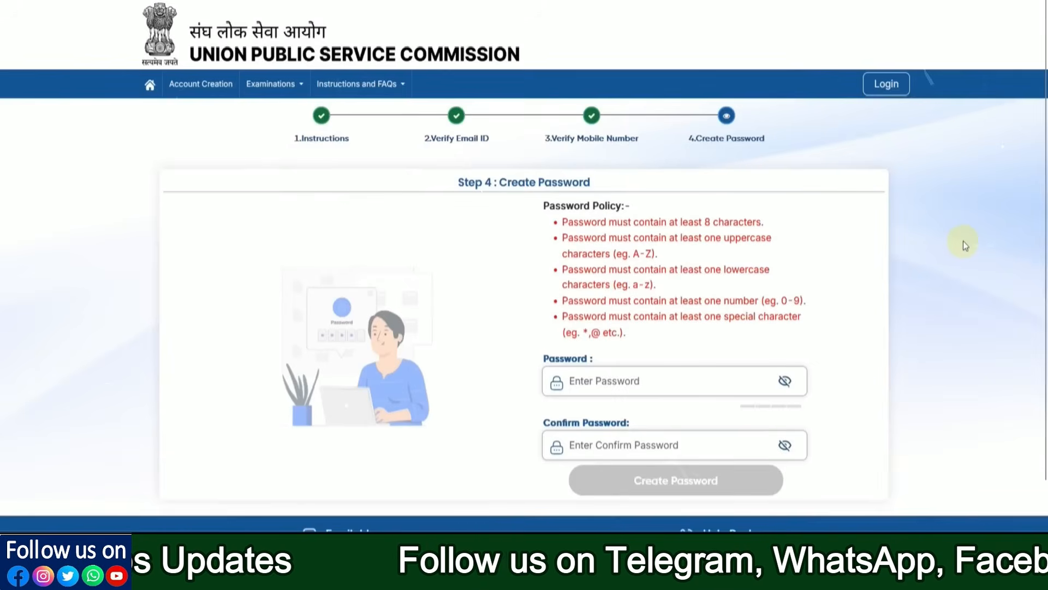
Zoom in on the Create Password page and review the password policy requirements.
key("ctrl+plus")
scroll(963, 240, "down", 3)
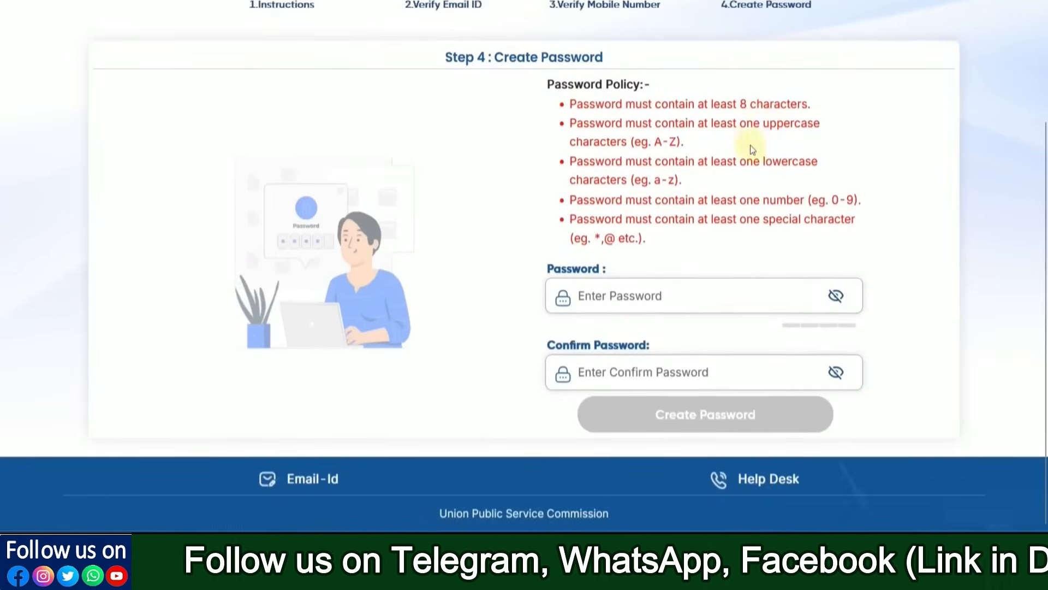
left_click_drag(753, 127, 781, 162)
left_click(764, 199)
Enter the new account password in the Password field with its characters revealed.
left_click(629, 288)
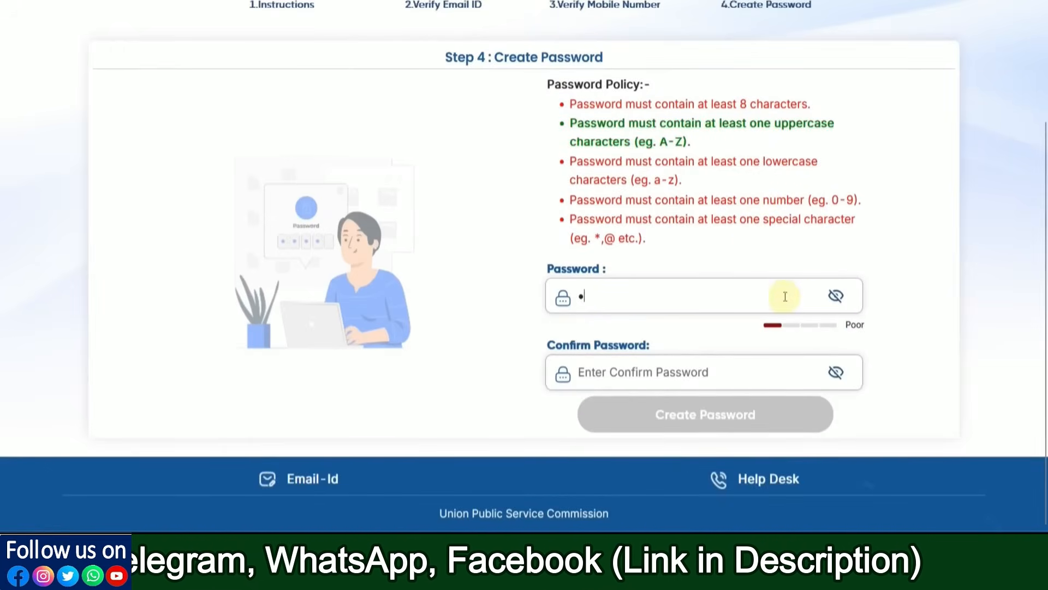
left_click(841, 299)
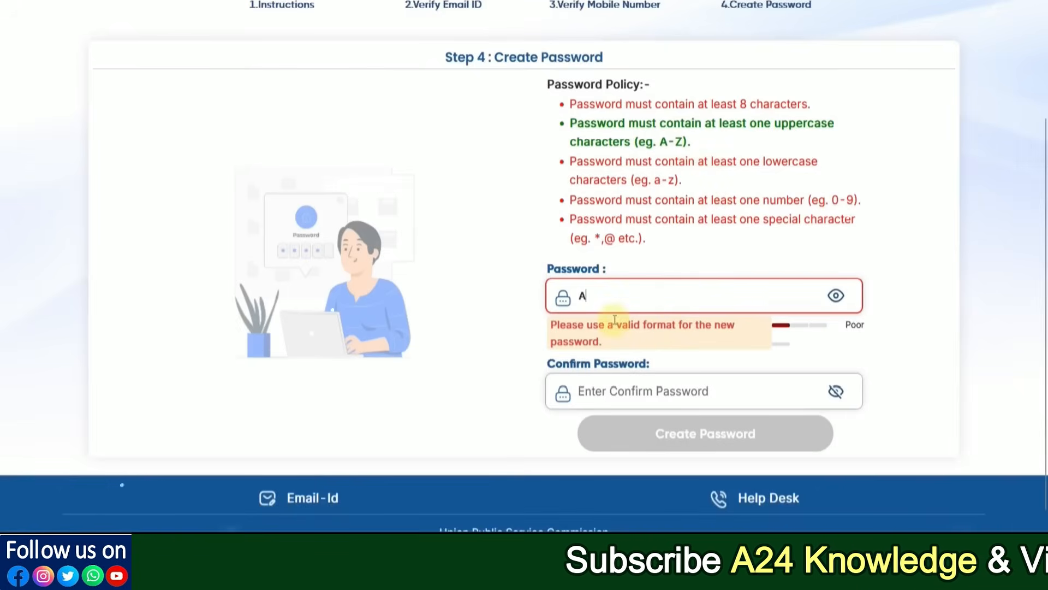
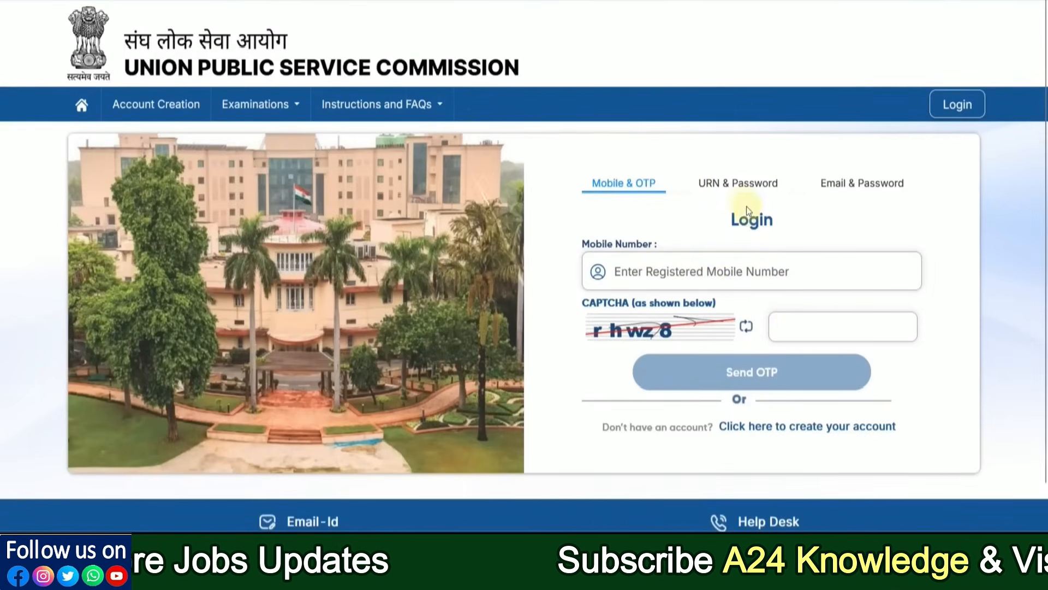
Switch between the URN & Password, Email & Password and Mobile & OTP login tabs.
left_click(738, 185)
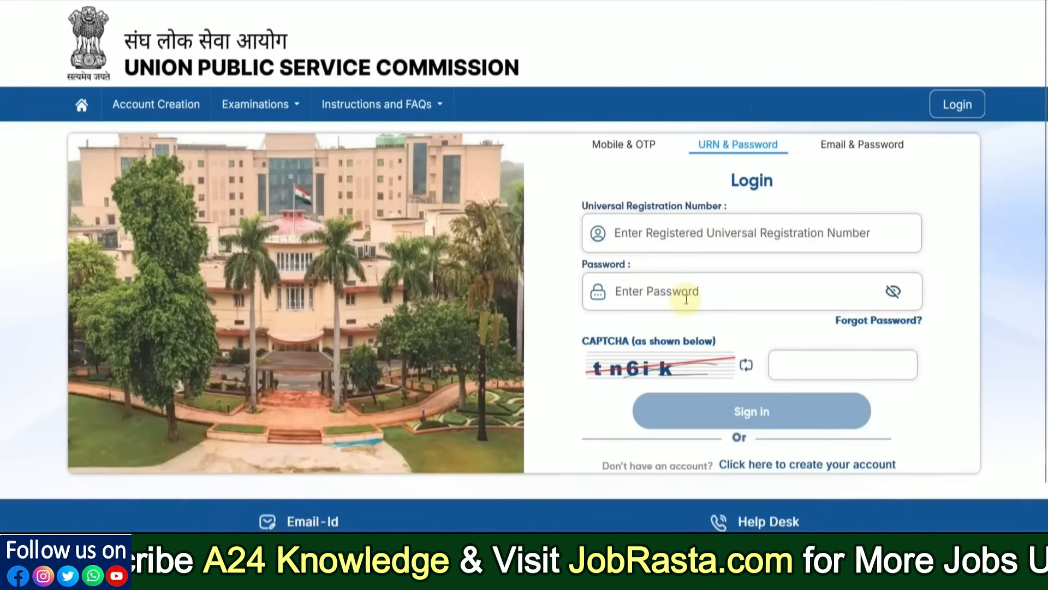
left_click(861, 144)
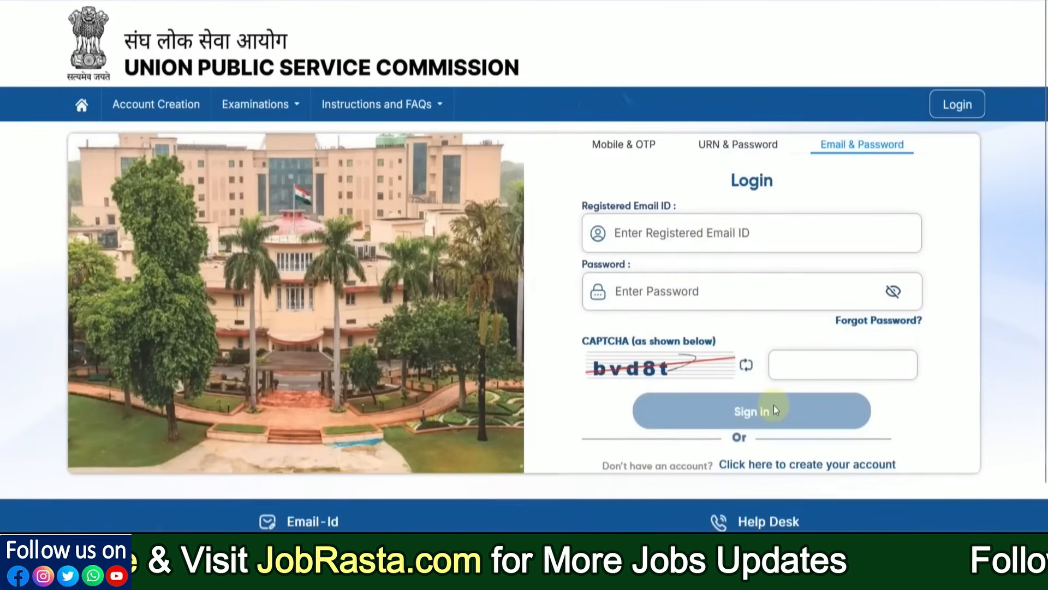
left_click(734, 146)
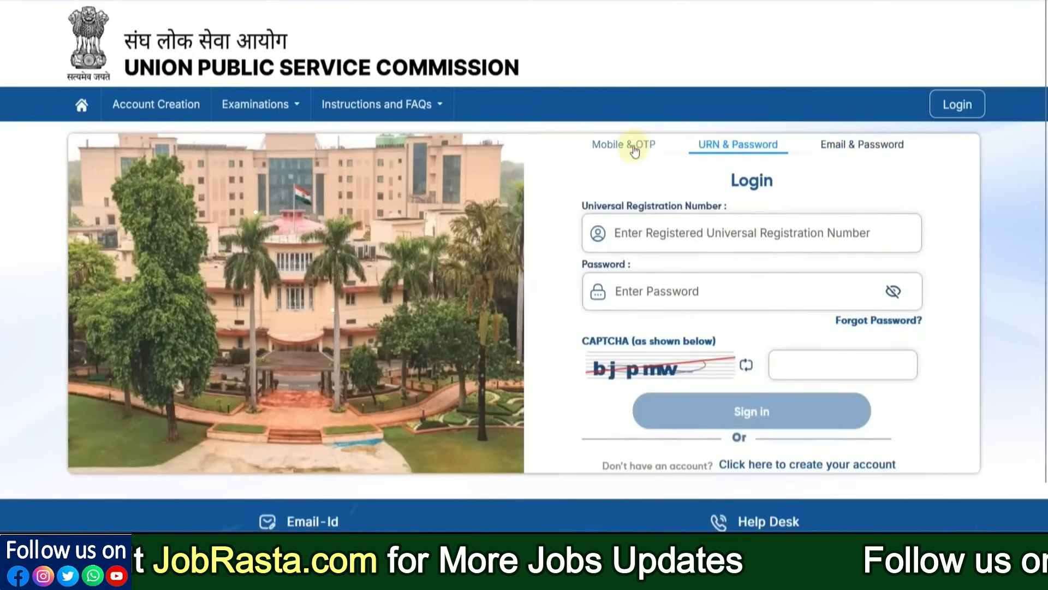
left_click(633, 144)
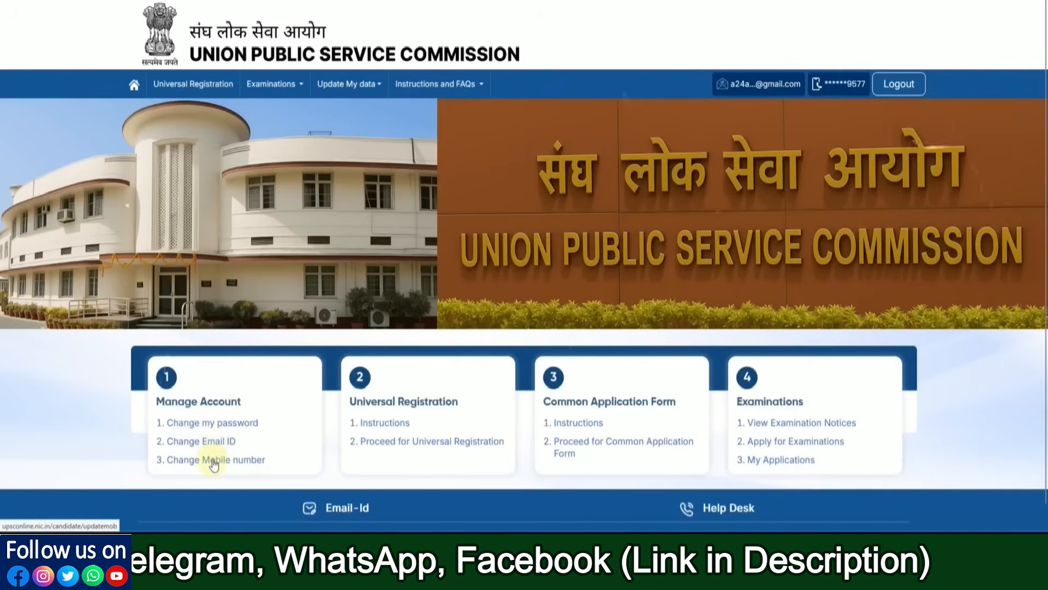
Read the Universal Registration instructions, noting the Aadhaar-linked mobile requirement, then start the Identity Profile.
left_click(379, 429)
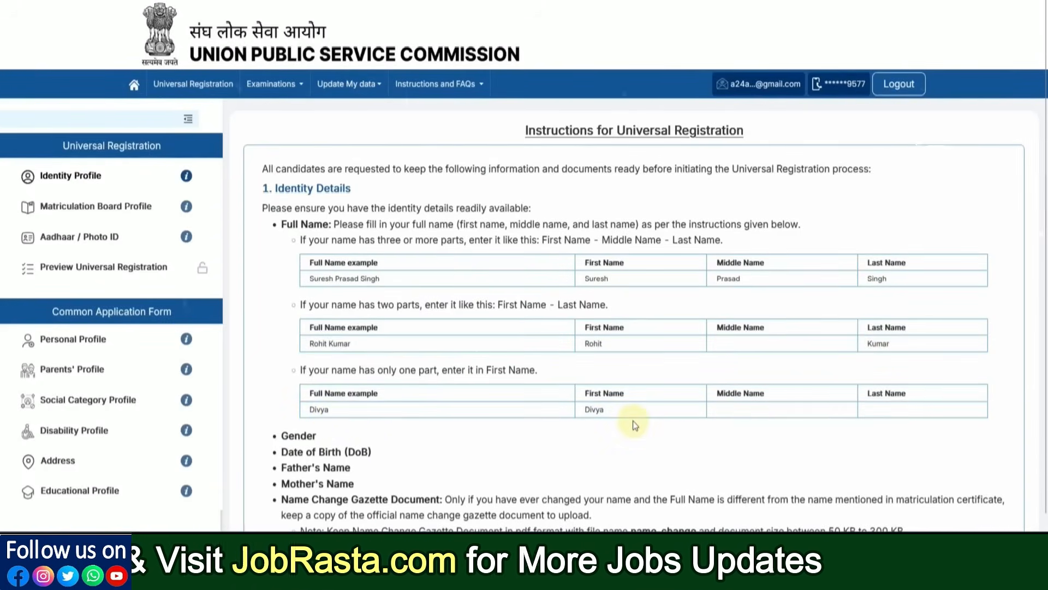
scroll(522, 438, "down", 5)
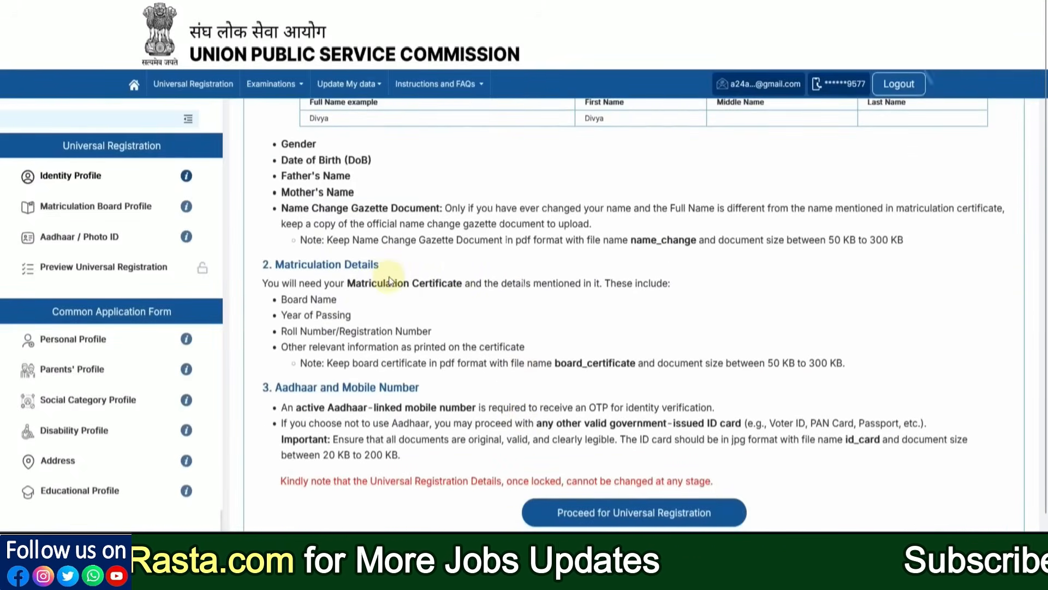
scroll(390, 281, "down", 1)
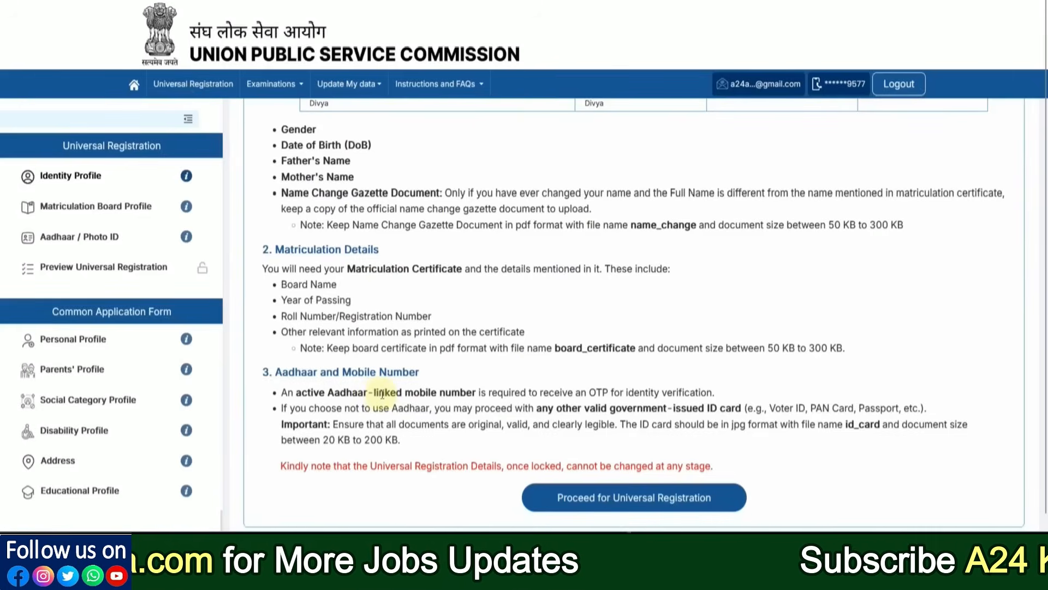
left_click_drag(357, 392, 442, 390)
left_click(475, 392)
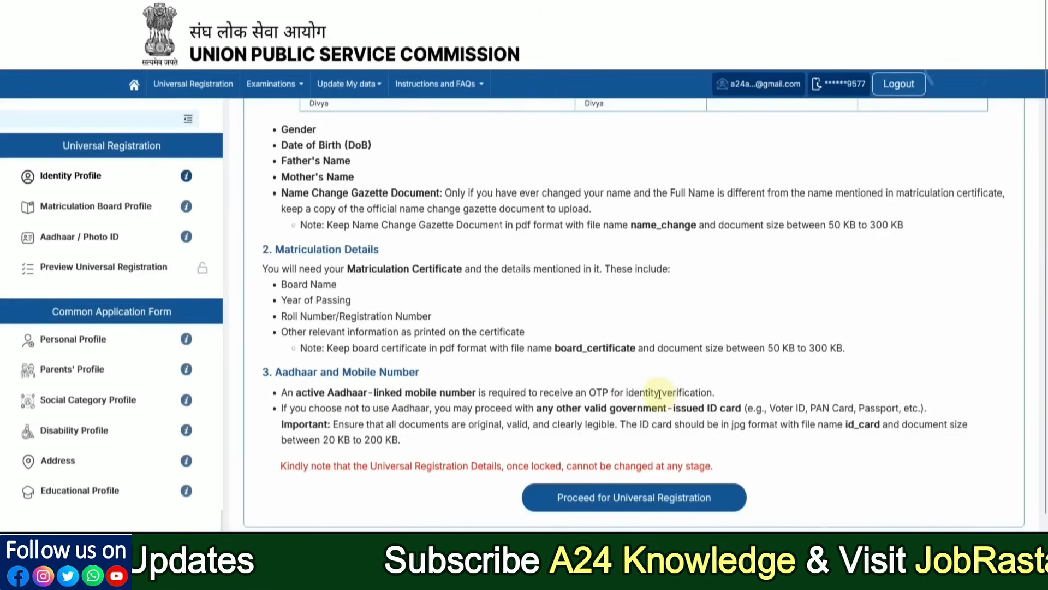
left_click(621, 505)
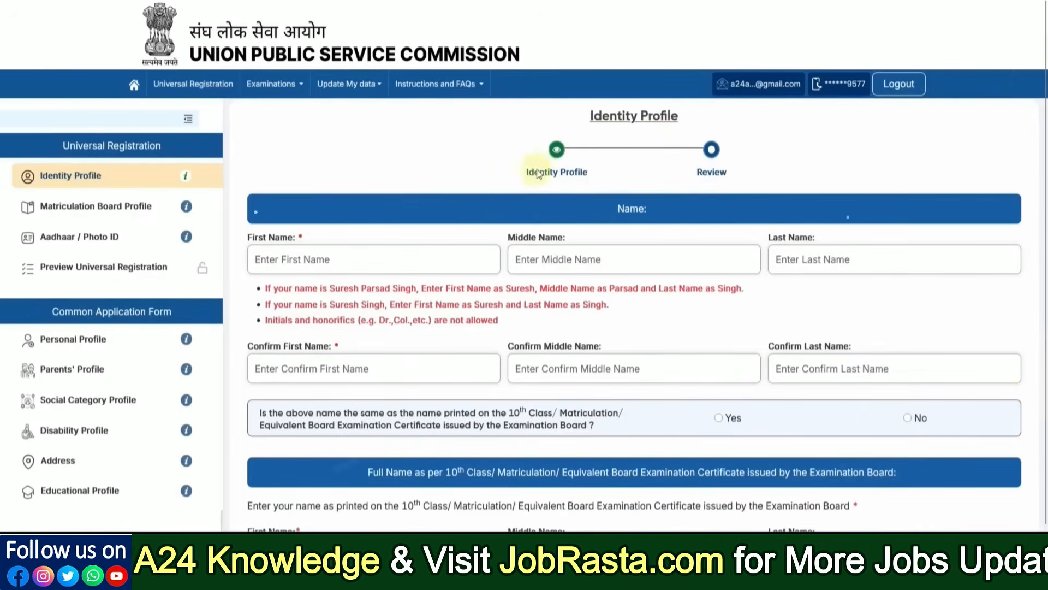
left_click(321, 257)
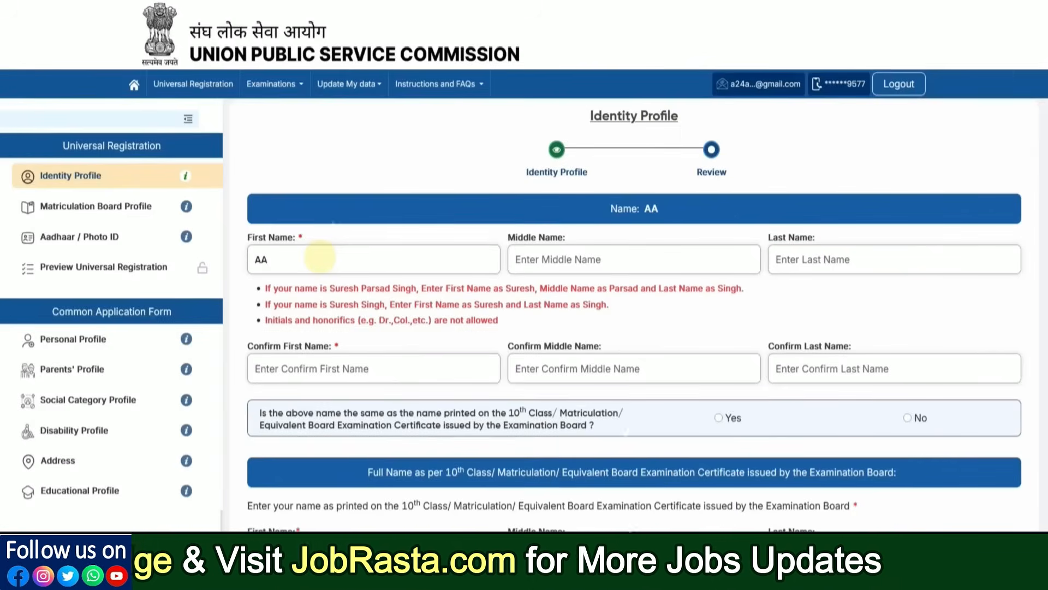
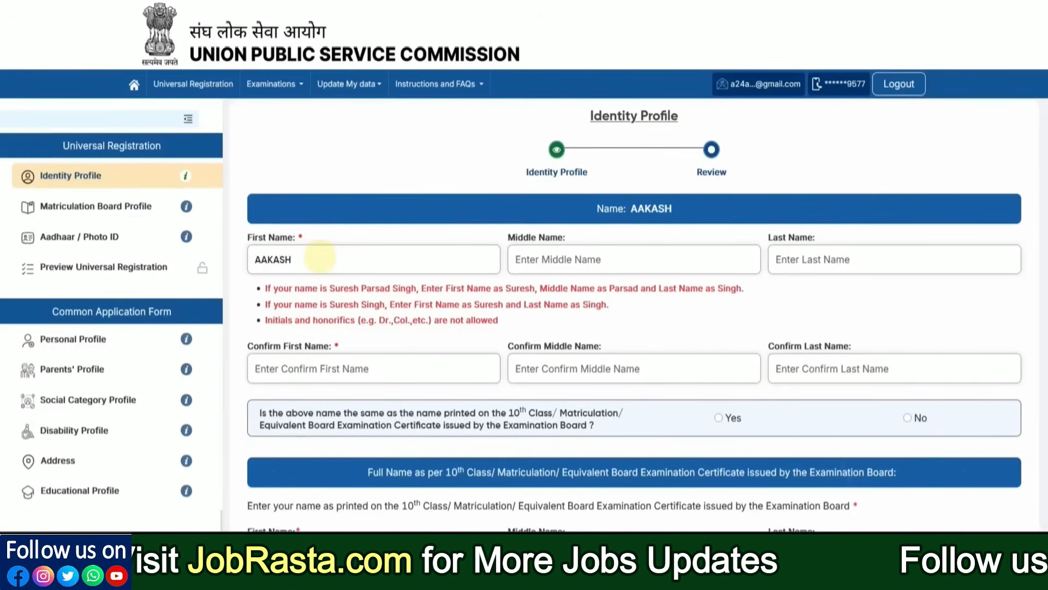
key("Tab")
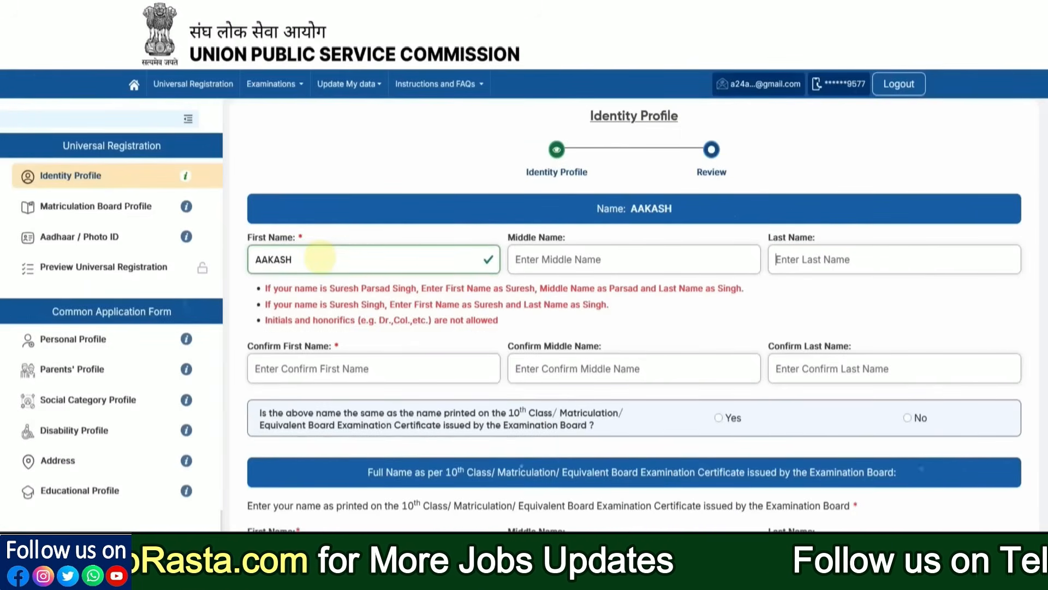
key("Tab")
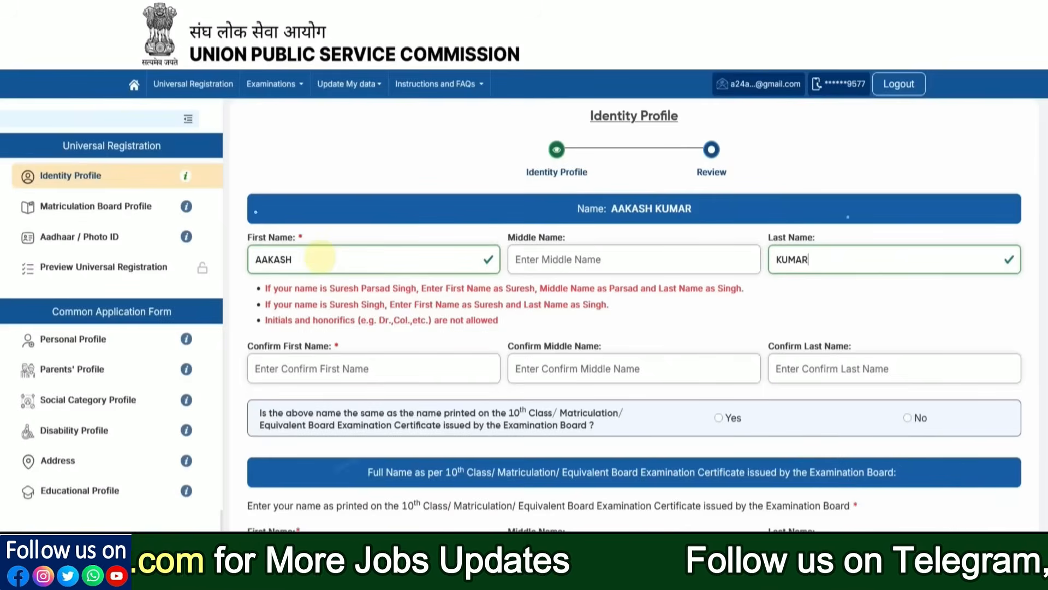
left_click(342, 362)
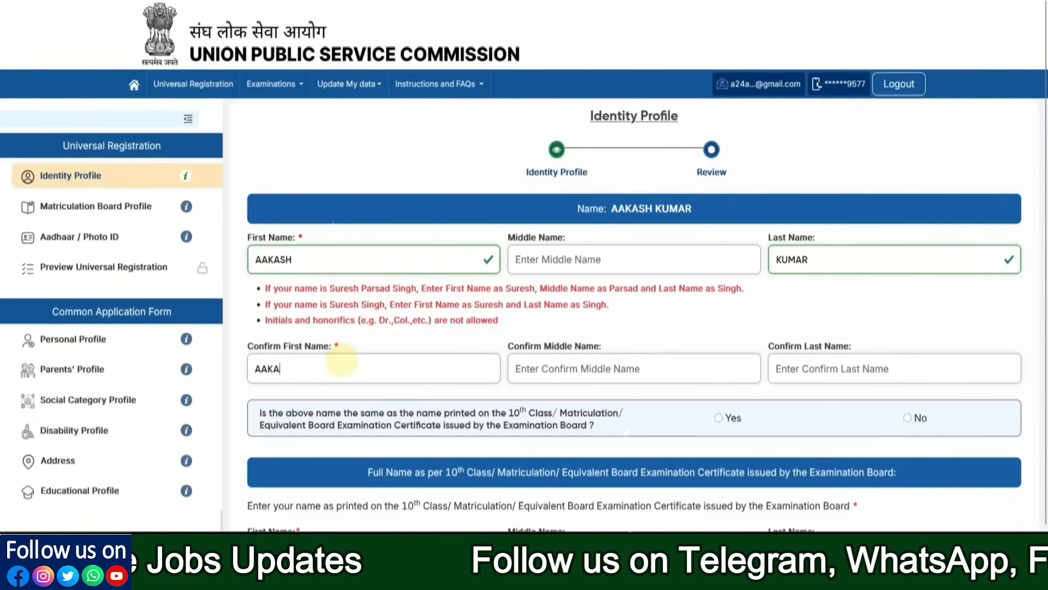
key("Tab")
key("Tab")
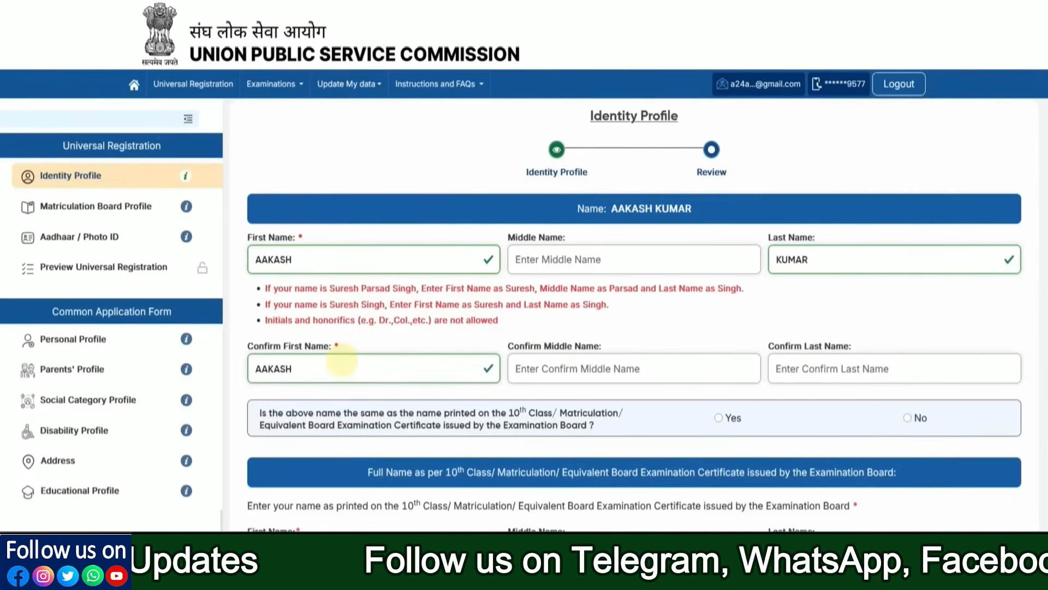
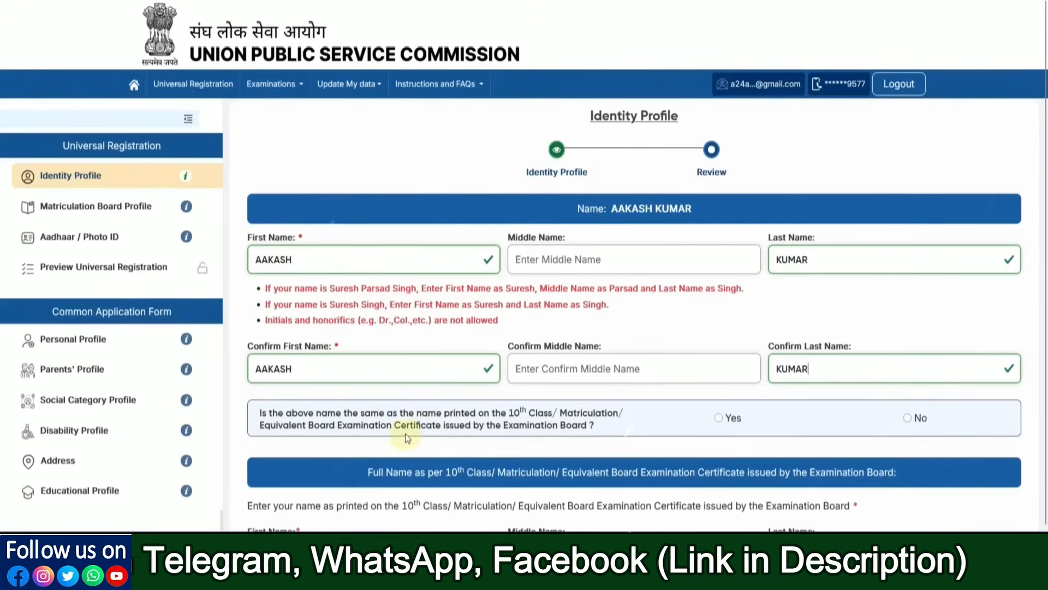
Answer No to whether the name matches the 10th certificate.
left_click(718, 418)
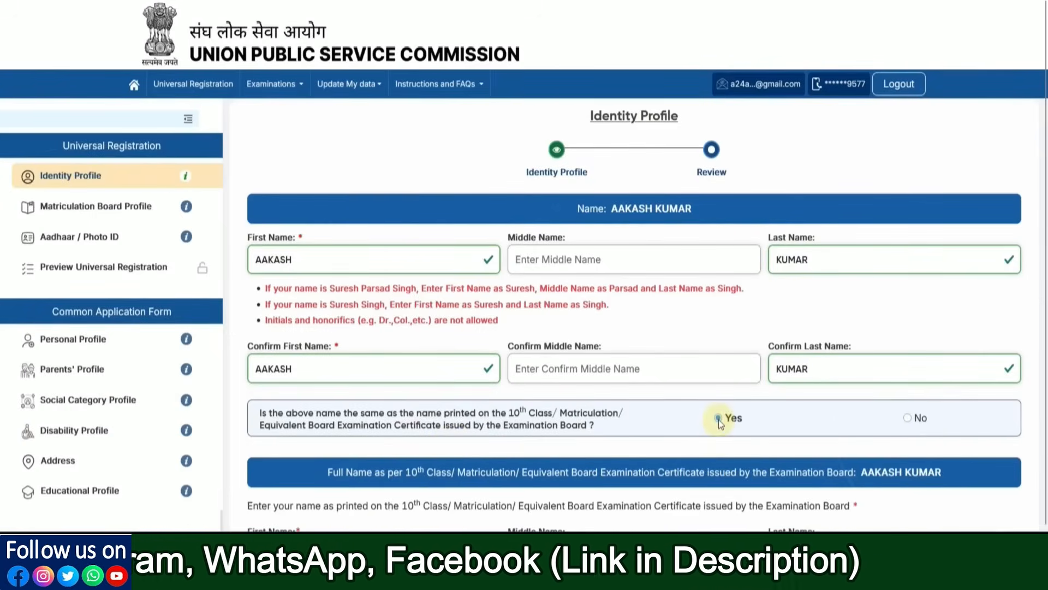
left_click(909, 417)
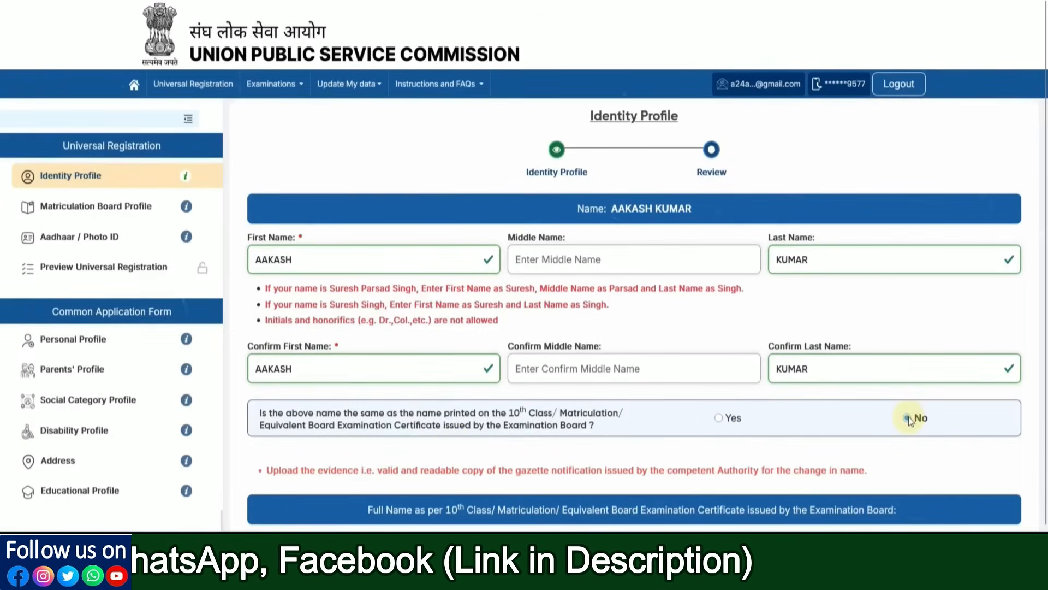
scroll(916, 443, "down", 1)
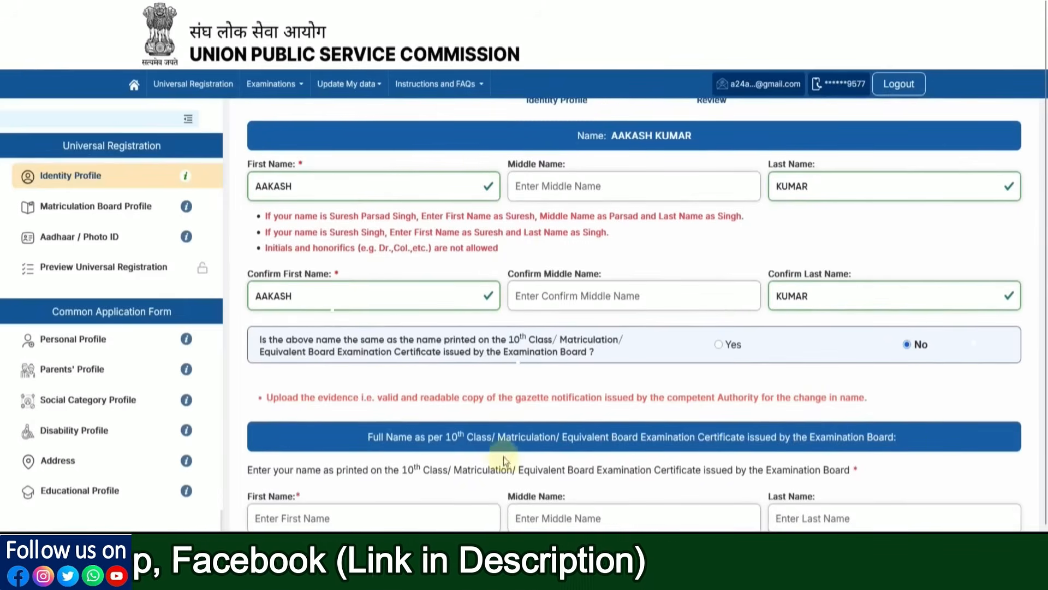
scroll(372, 420, "down", 1)
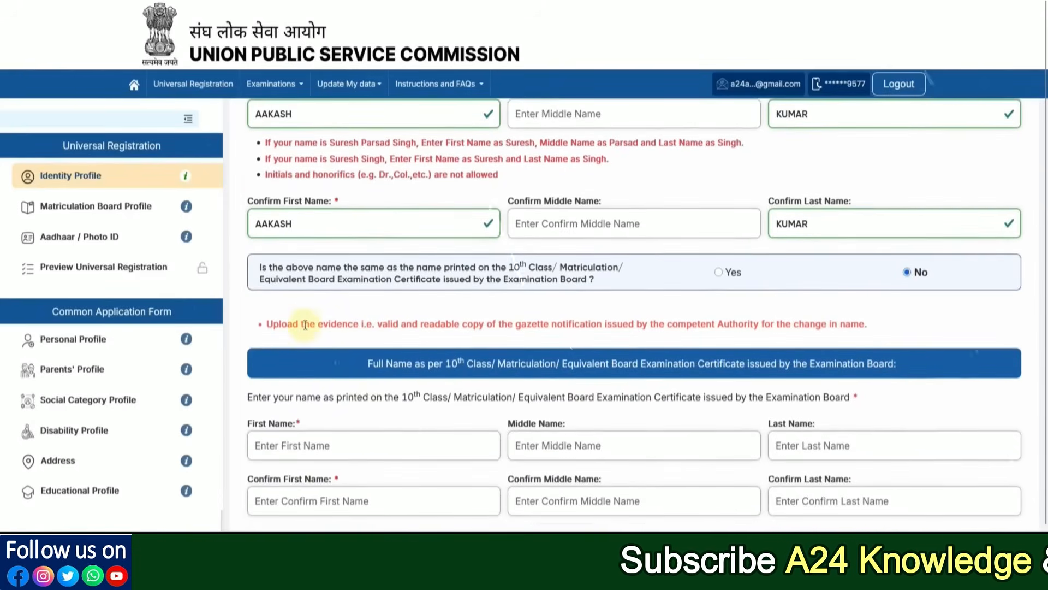
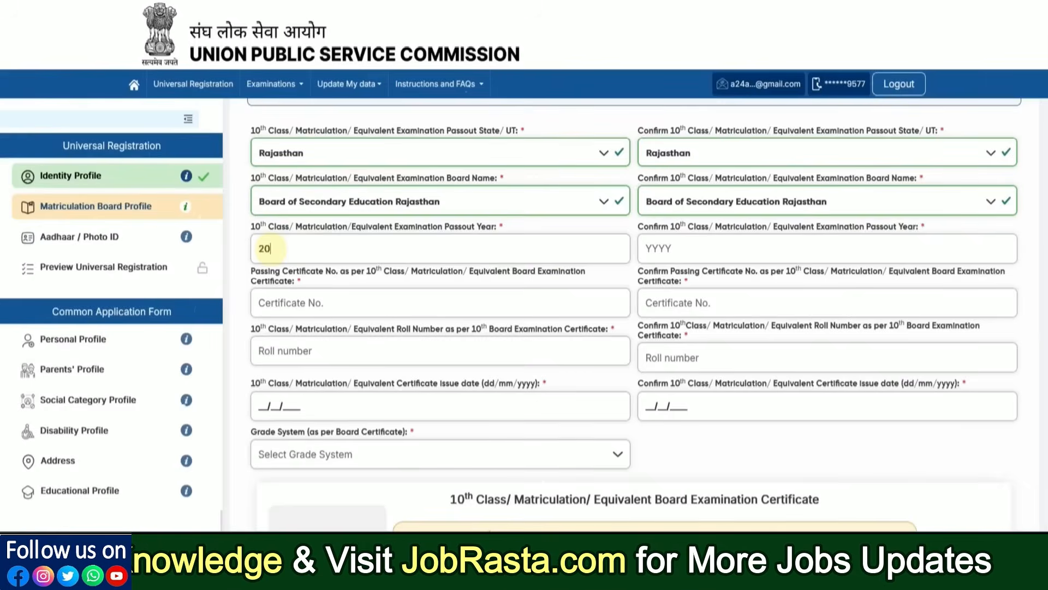
Confirm passout year 2023 and enter the passing certificate number in both certificate fields.
left_click(669, 253)
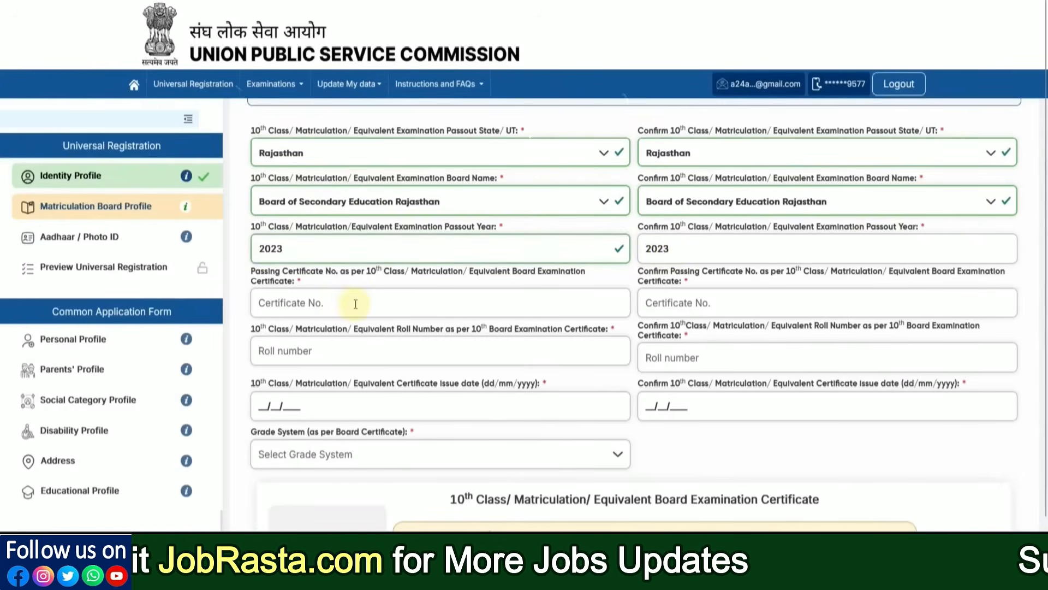
left_click(310, 307)
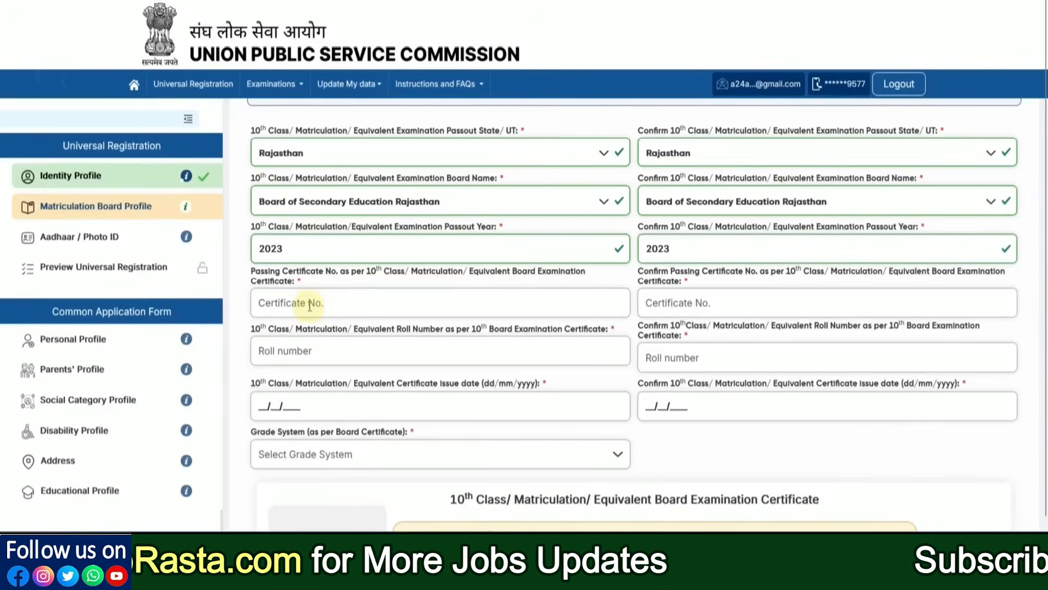
left_click(413, 278)
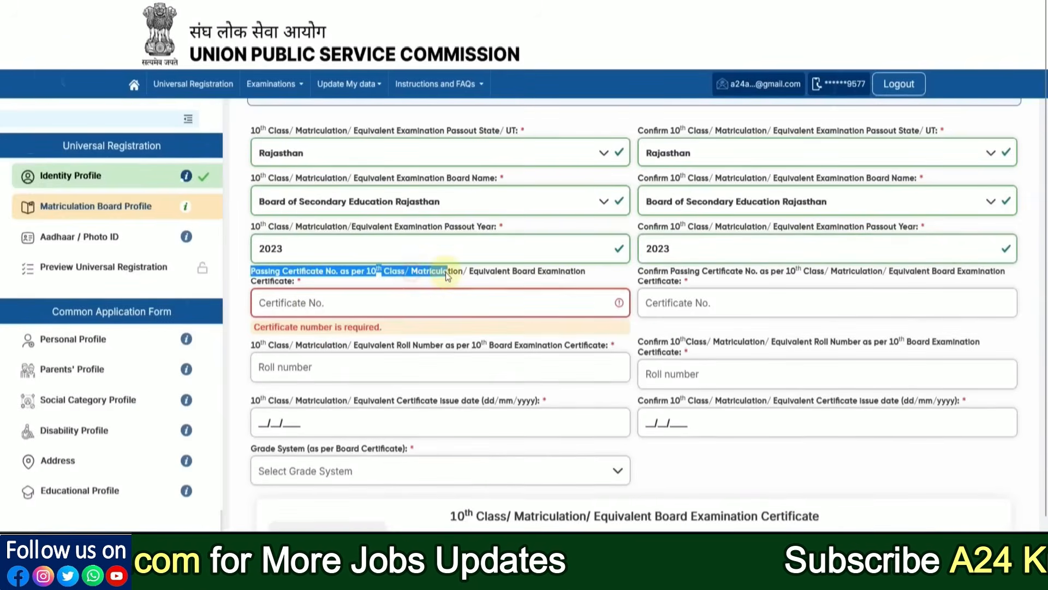
left_click(283, 301)
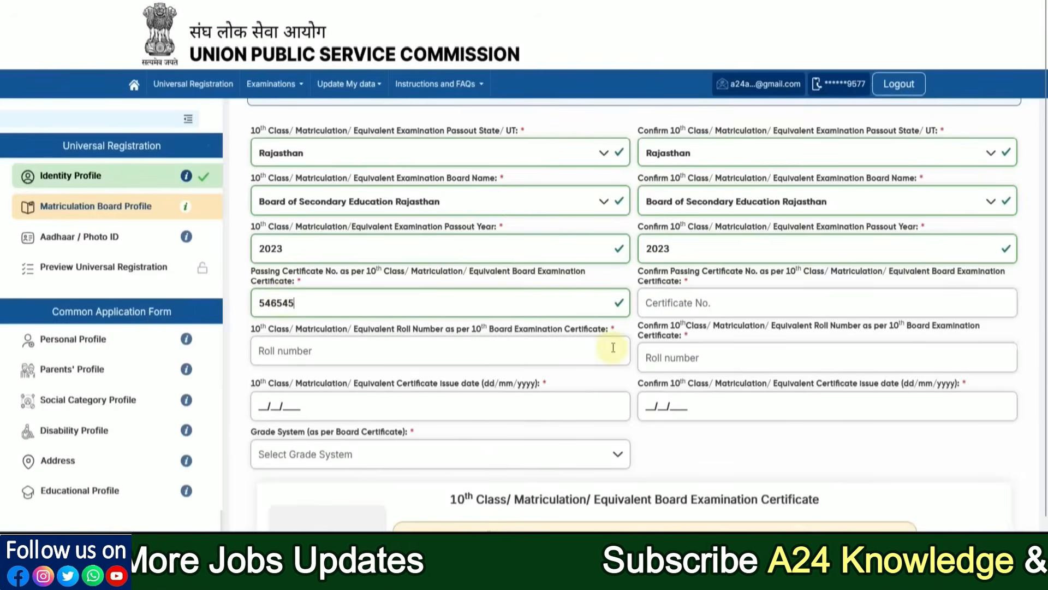
left_click(672, 309)
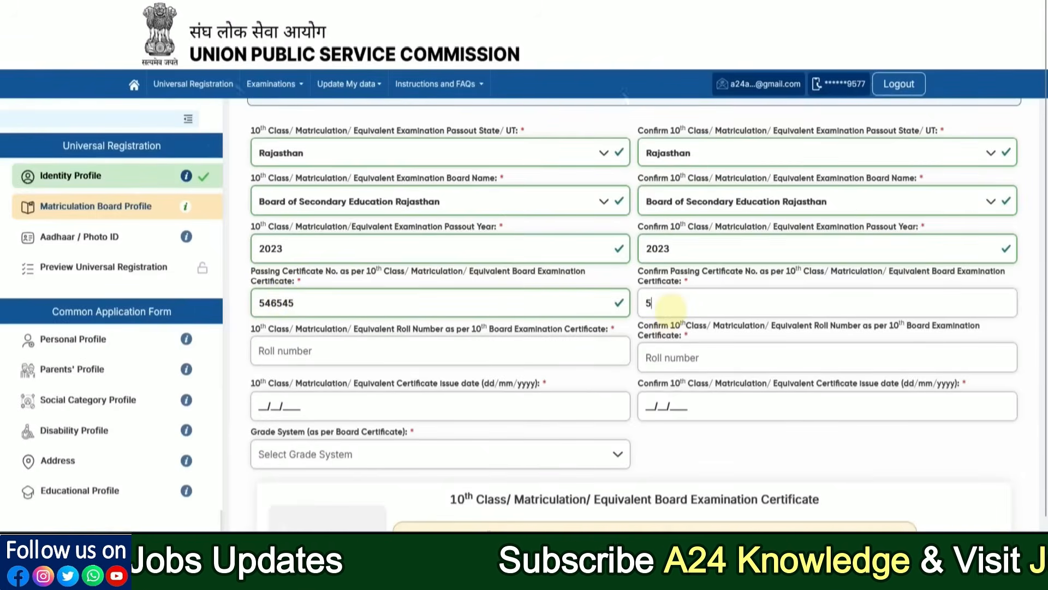
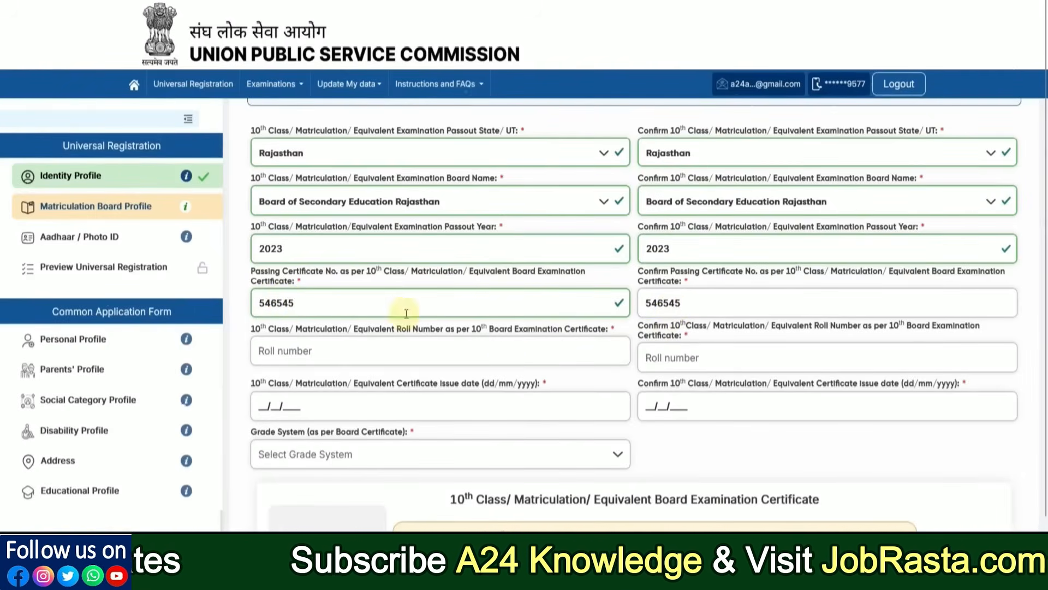
key("shift+Tab")
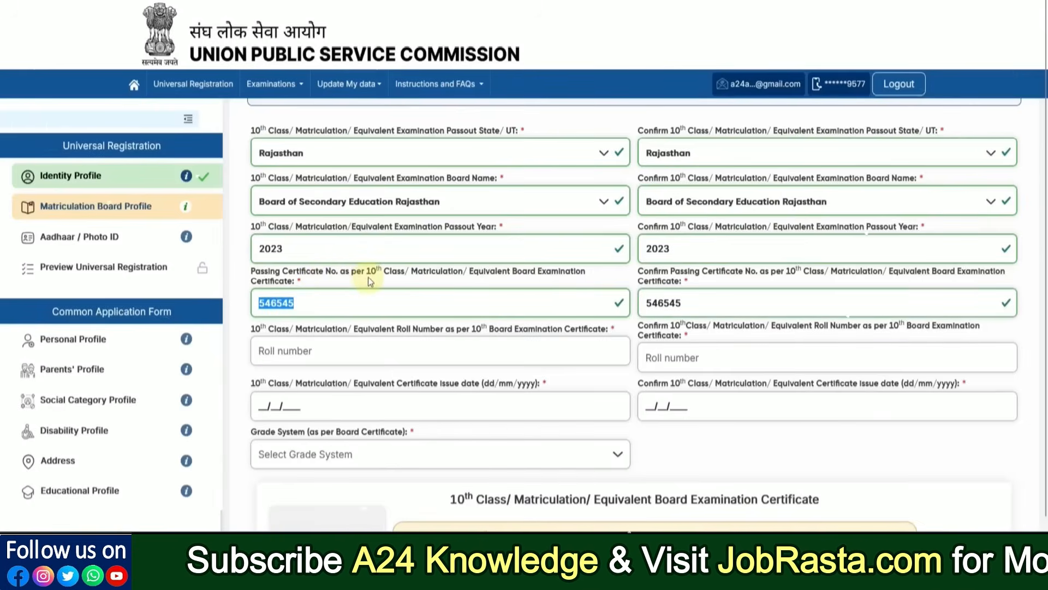
Move past the roll number field and begin setting the certificate issue date to 14/06/2023.
left_click(302, 351)
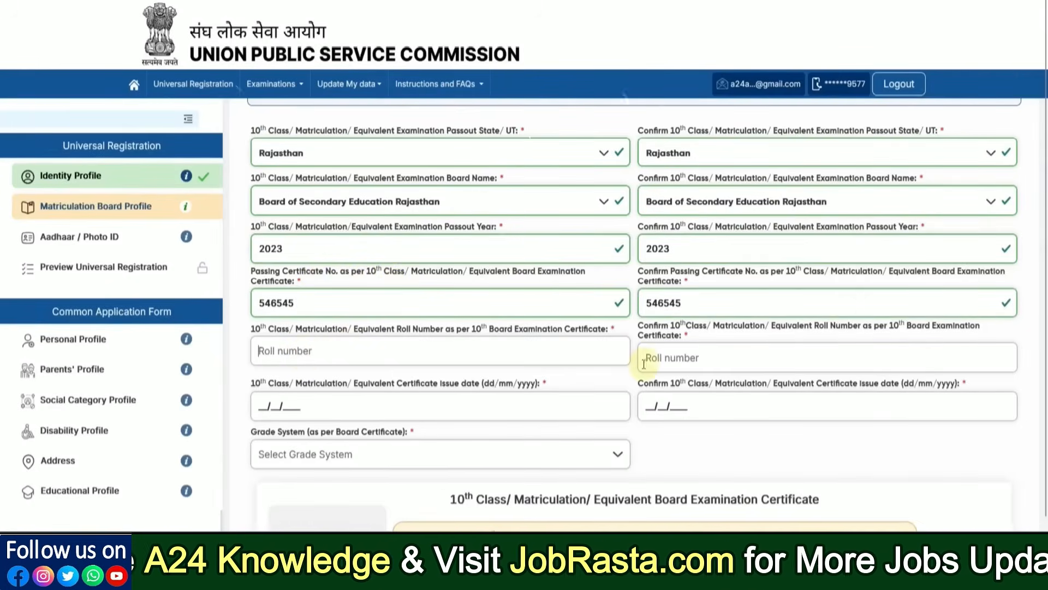
scroll(383, 359, "down", 1)
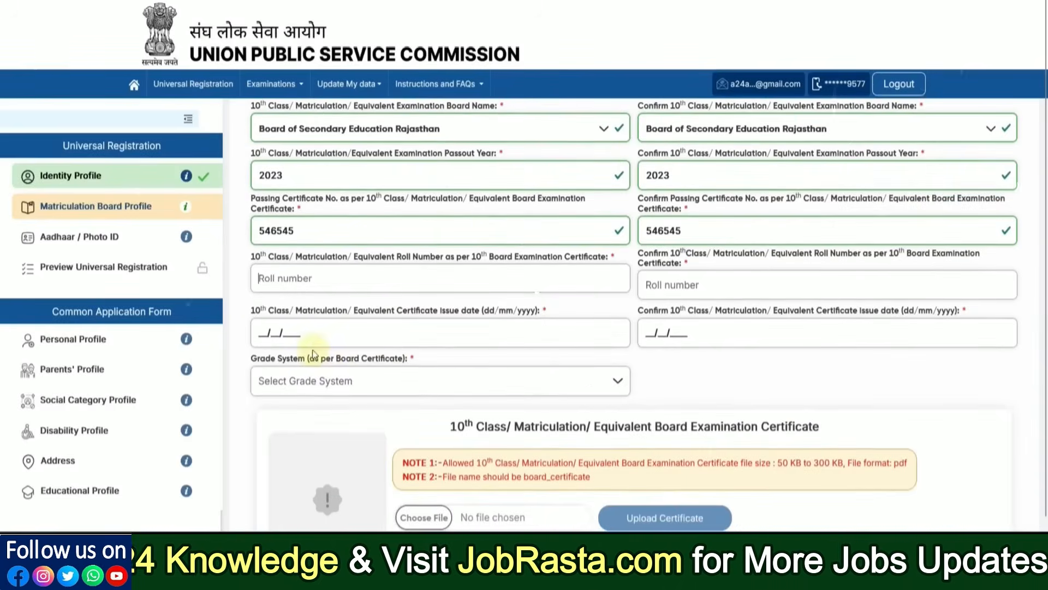
left_click_drag(410, 311, 435, 321)
left_click(428, 322)
left_click(460, 321)
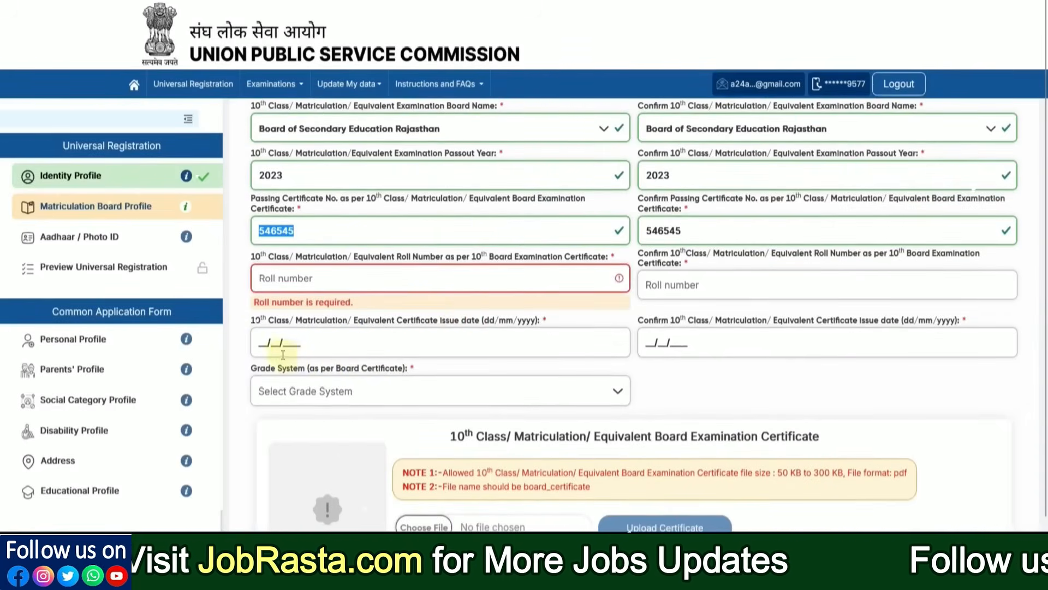
left_click(264, 343)
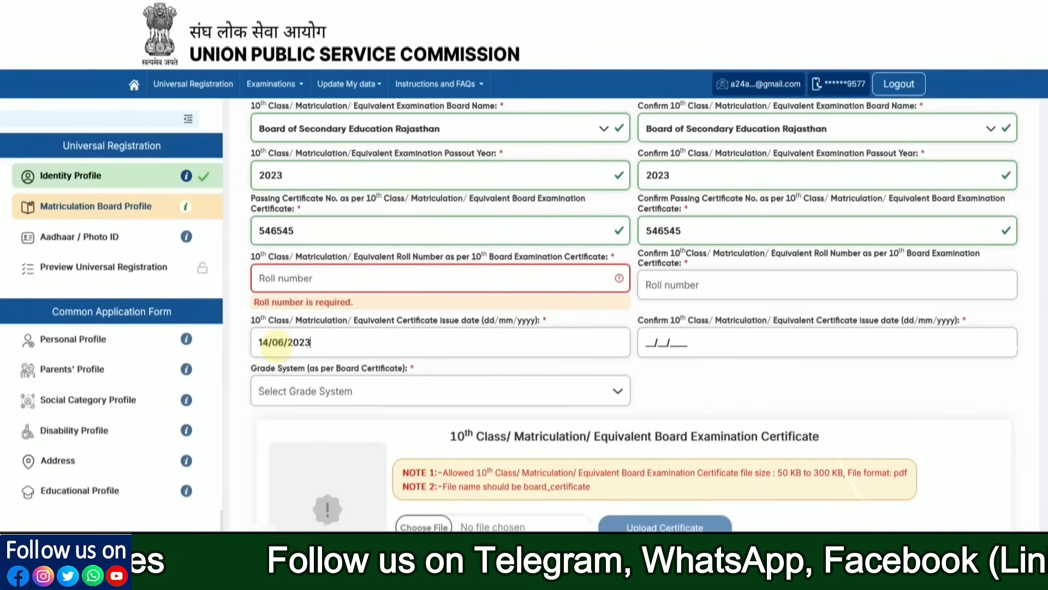
Accept issue date 14/06/2023, try CGPA, pass-only and GPA grade systems, then choose Percentage(%) Marks.
left_click(676, 393)
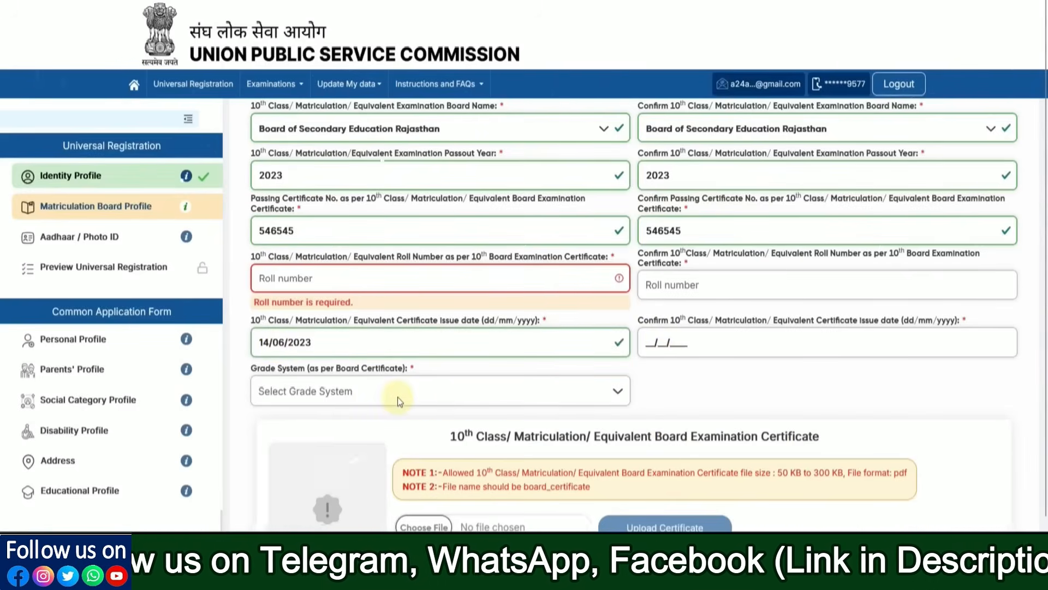
scroll(397, 397, "down", 3)
left_click(317, 254)
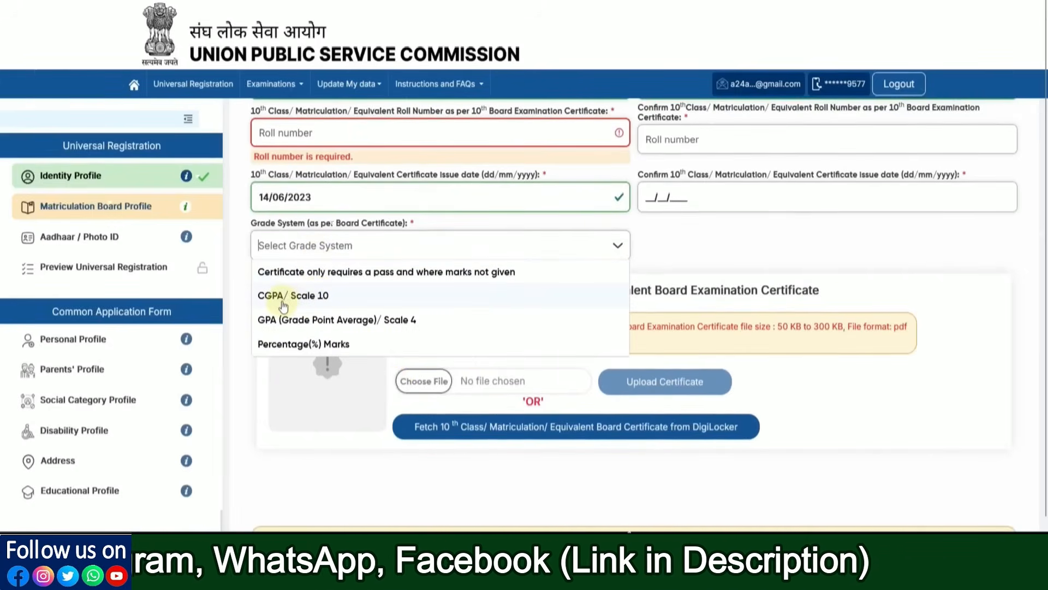
left_click(300, 295)
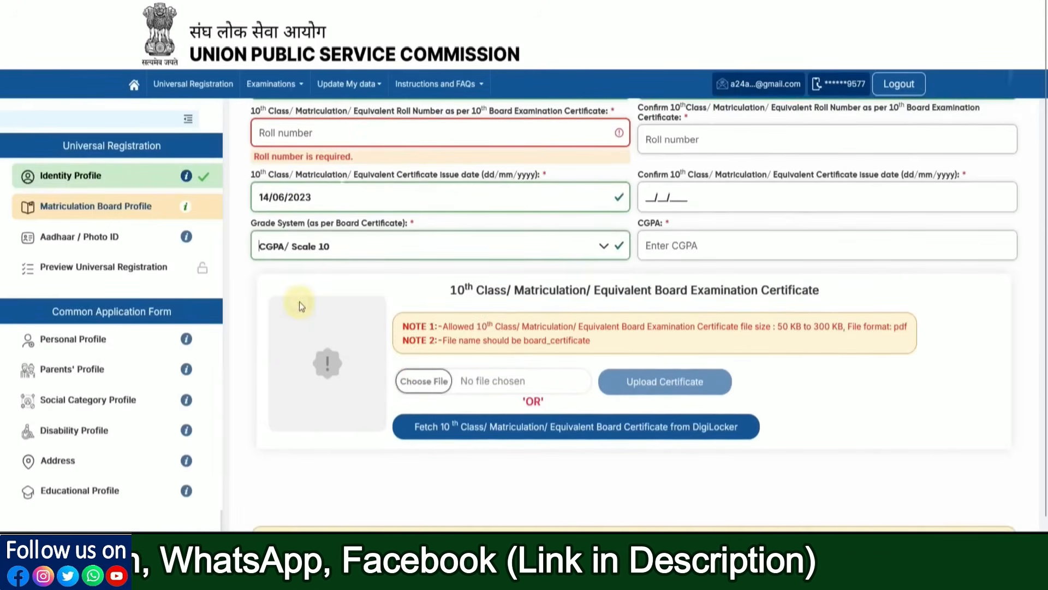
left_click(444, 247)
left_click(327, 344)
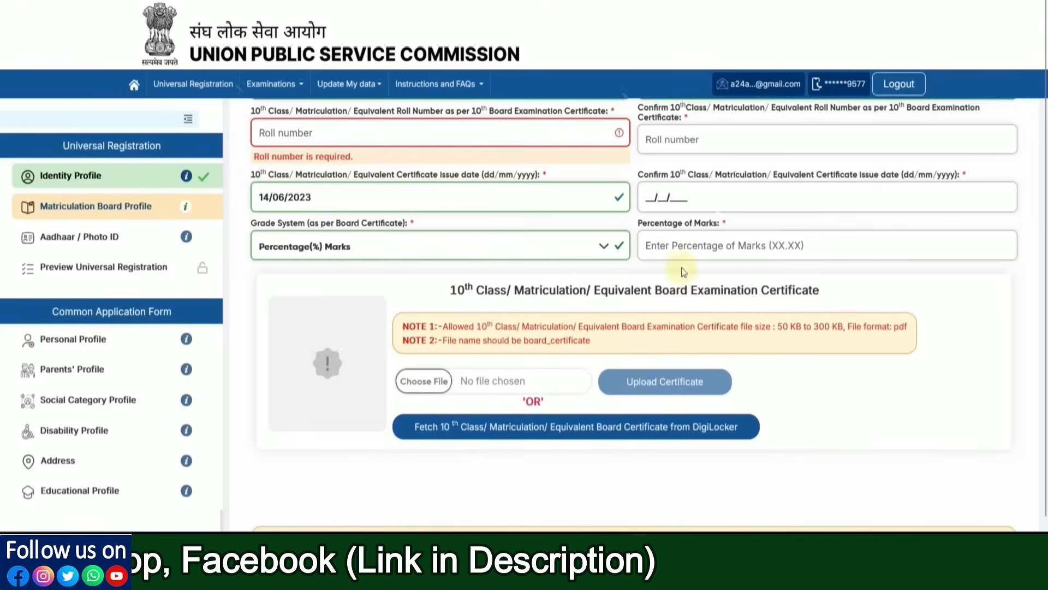
left_click(539, 253)
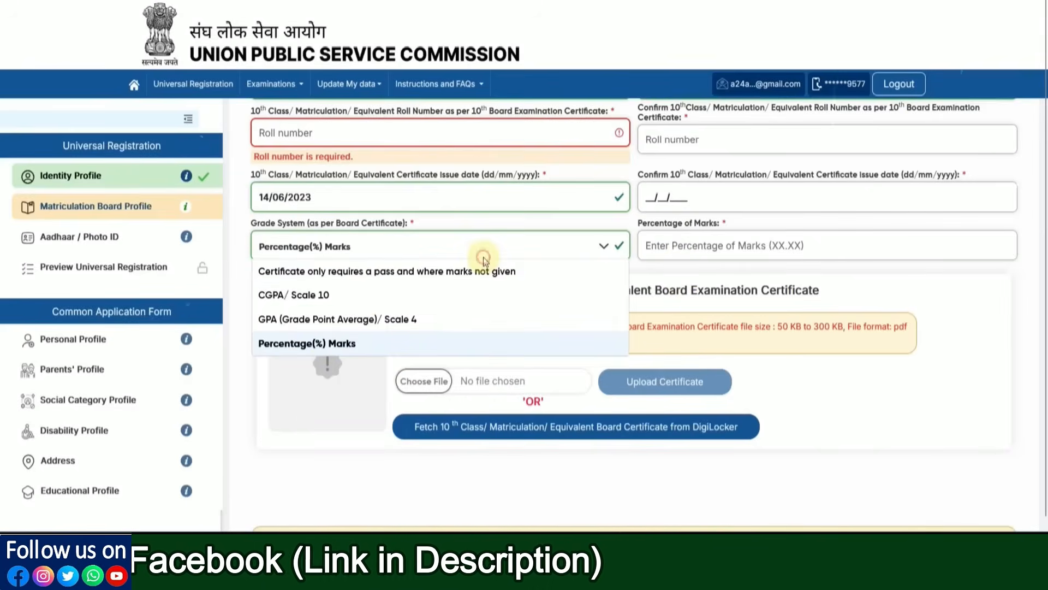
left_click(371, 276)
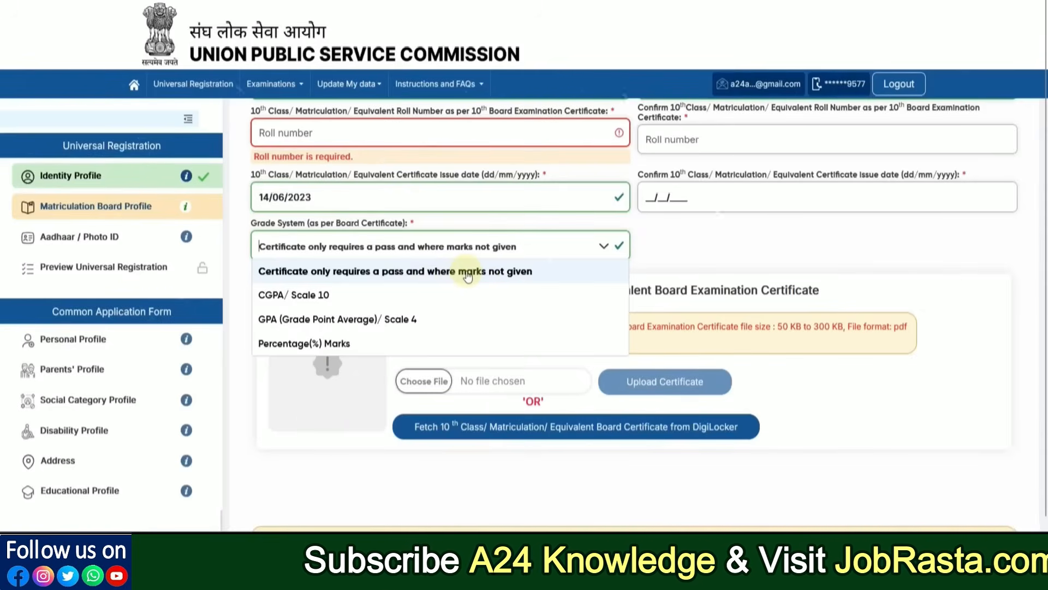
left_click(388, 325)
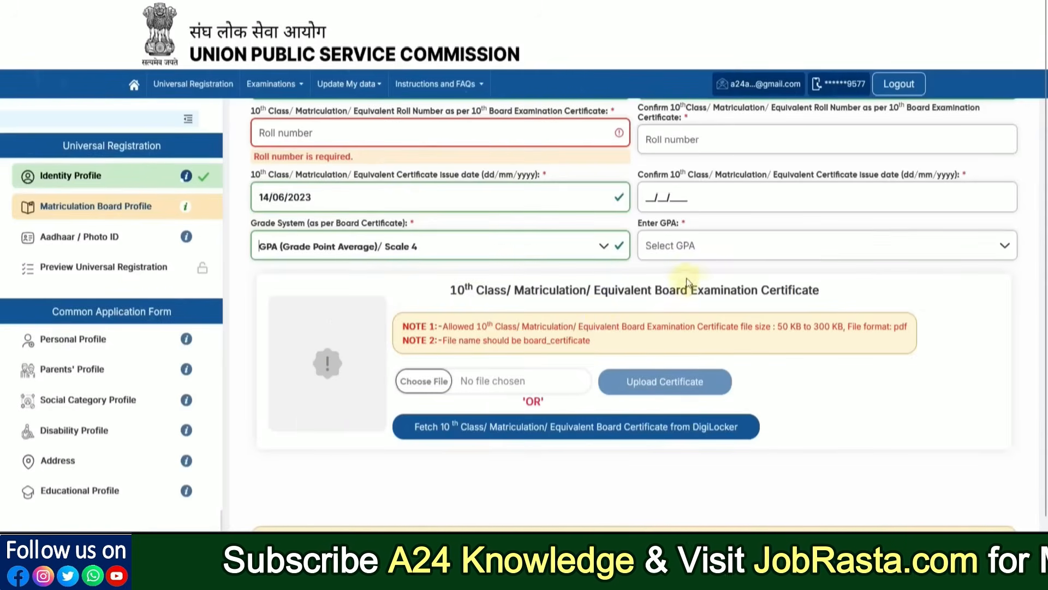
left_click(661, 250)
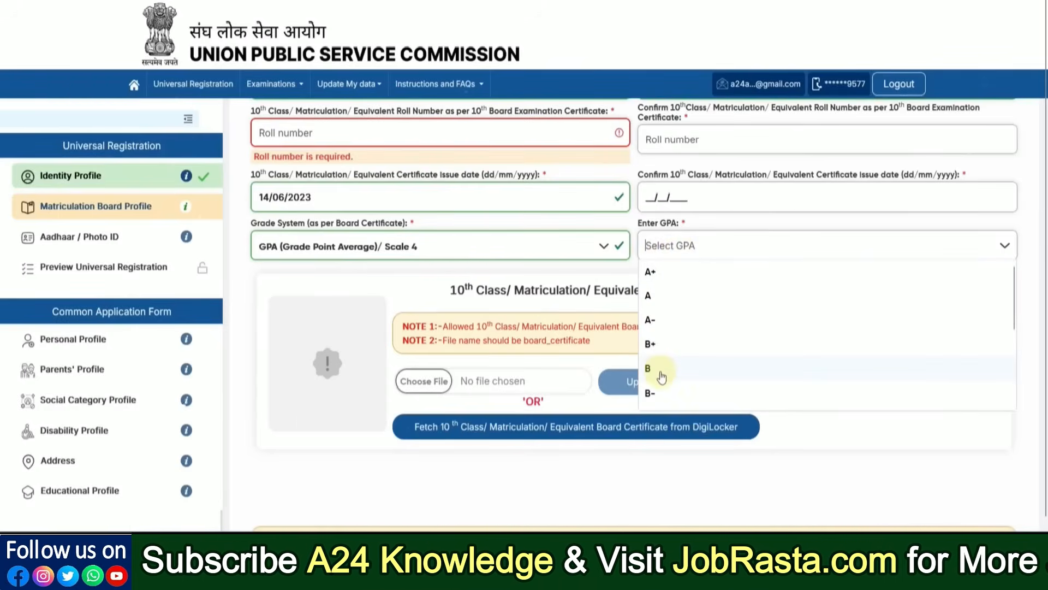
left_click(393, 252)
left_click(376, 342)
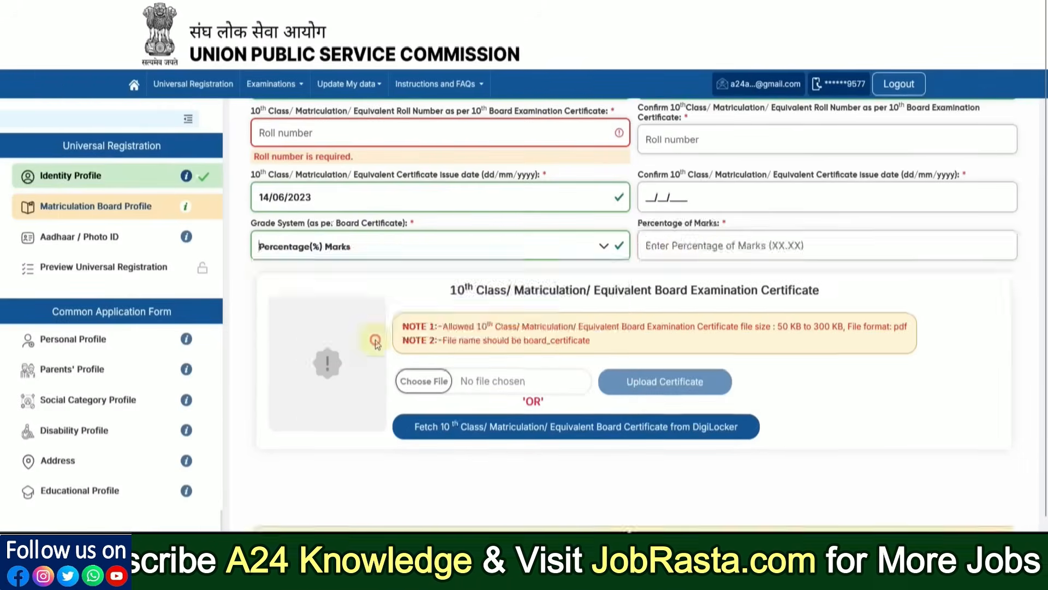
Enter 80.00 as the percentage of marks.
left_click(673, 247)
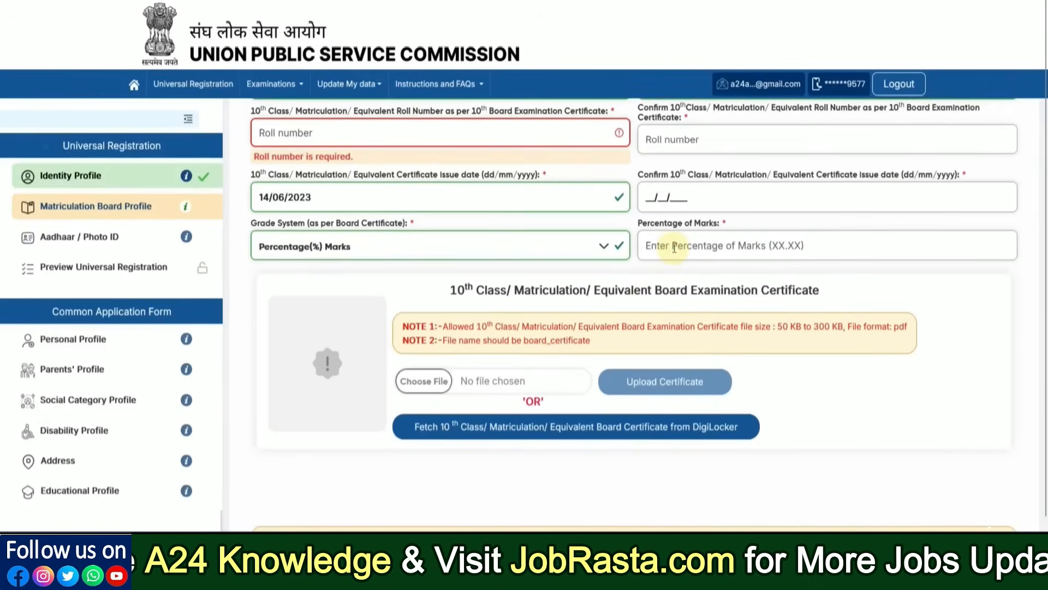
type("80.00")
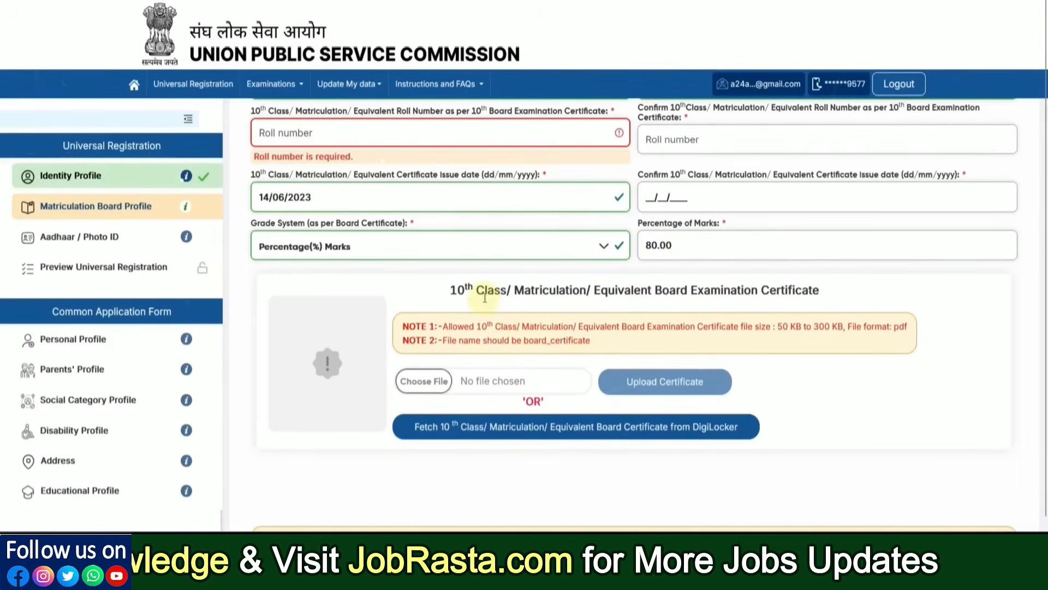
left_click_drag(484, 297, 587, 297)
Copy the required file name board_certificate for the certificate upload.
left_click(631, 304)
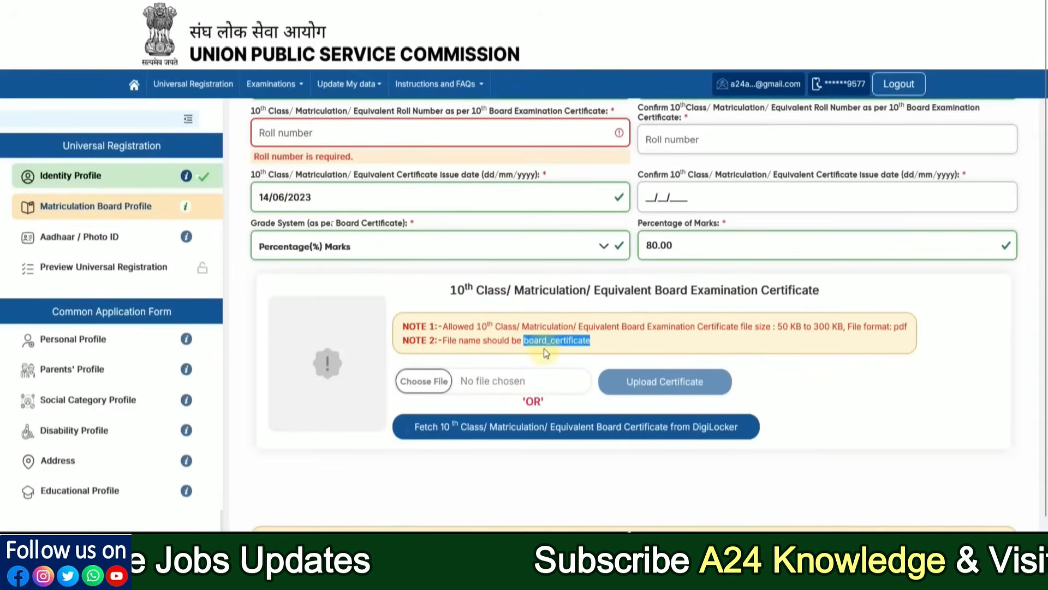
right_click(557, 343)
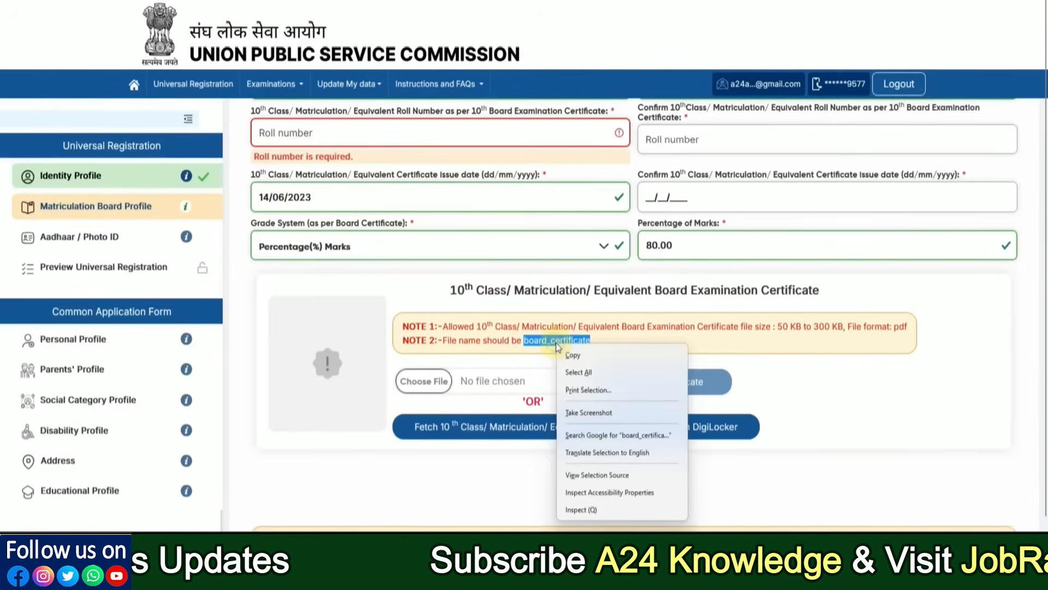
left_click(571, 355)
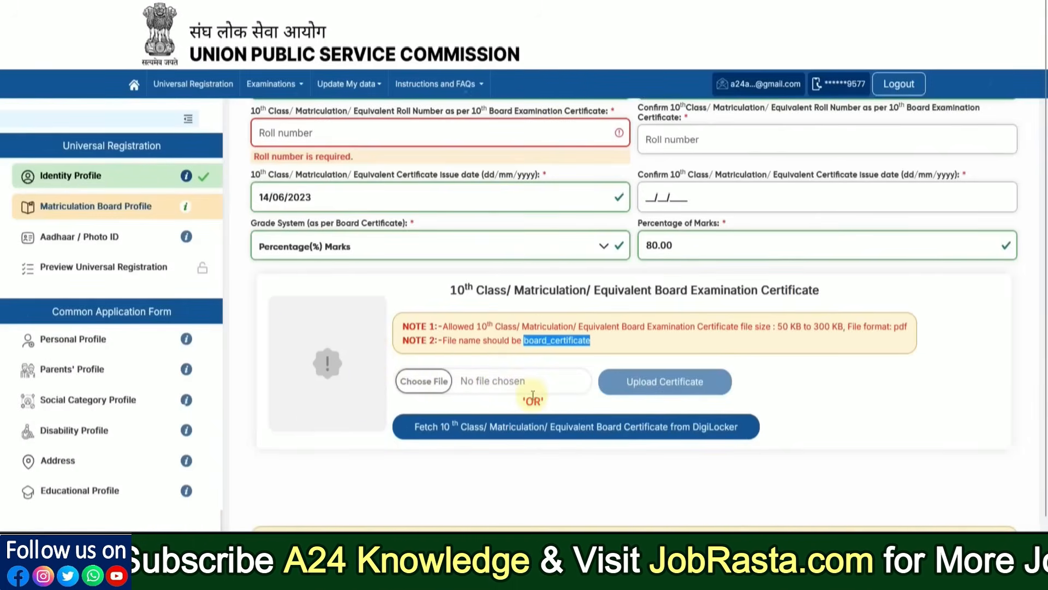
scroll(620, 396, "down", 2)
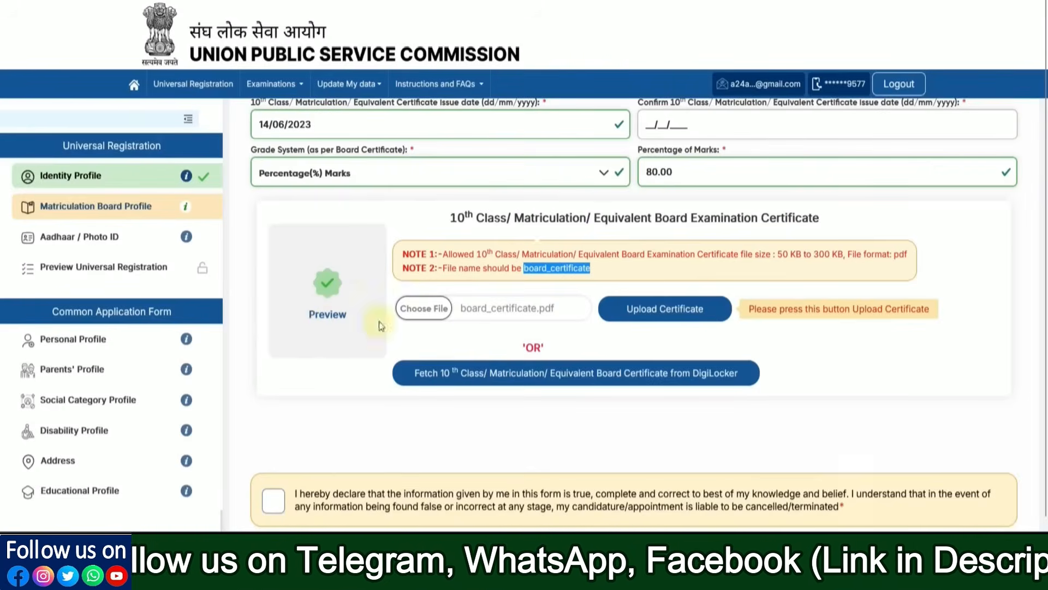
Upload board_certificate.pdf, confirm it, and save the profile with Next & Review.
left_click(648, 319)
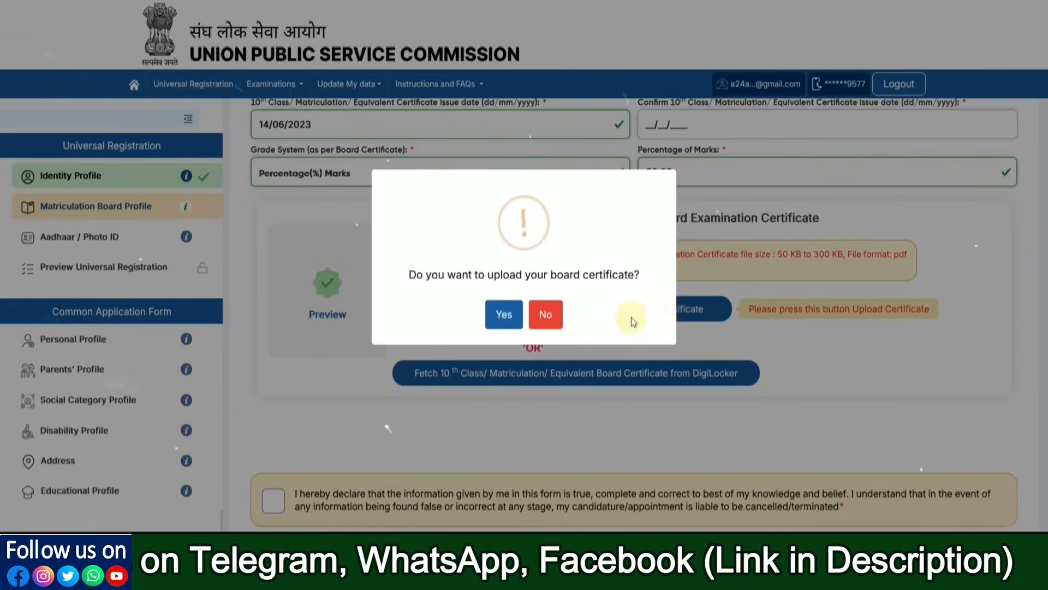
left_click(503, 314)
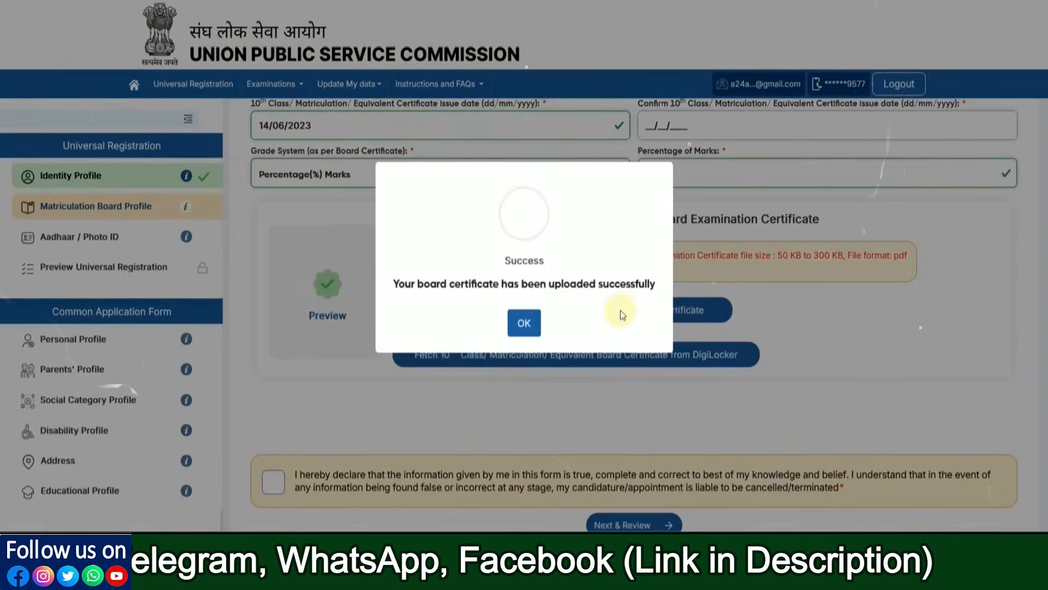
left_click(524, 323)
scroll(666, 394, "down", 1)
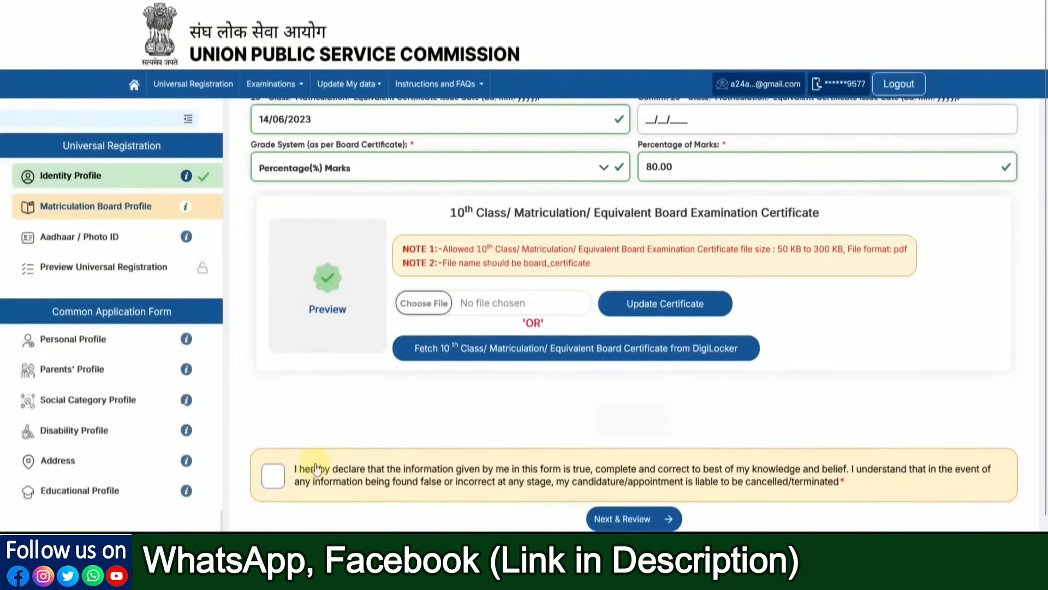
left_click(623, 513)
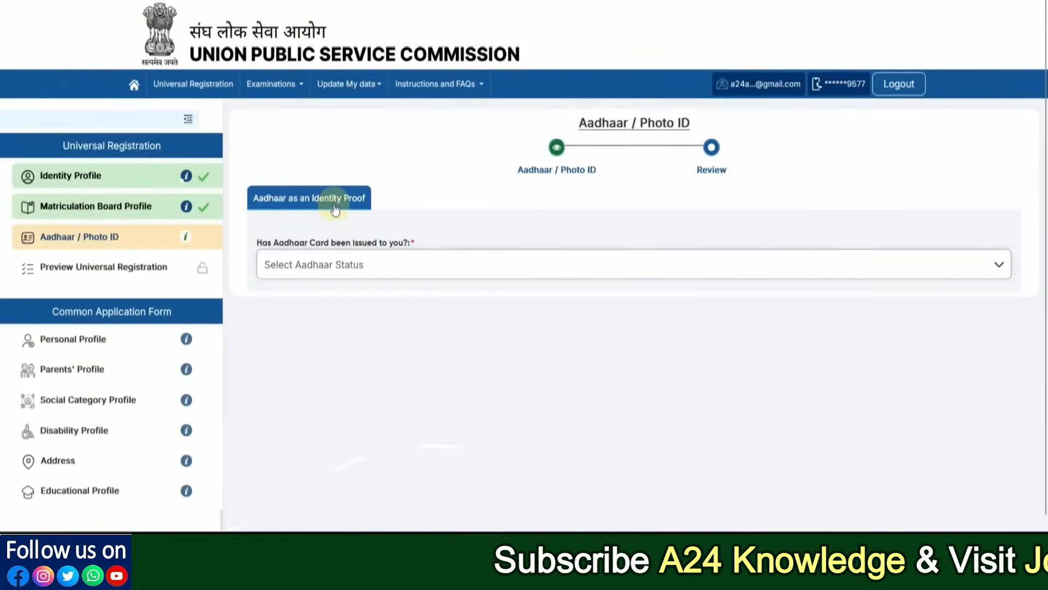
Choose the issued Aadhaar card option and give consent for Aadhaar authentication.
left_click(358, 266)
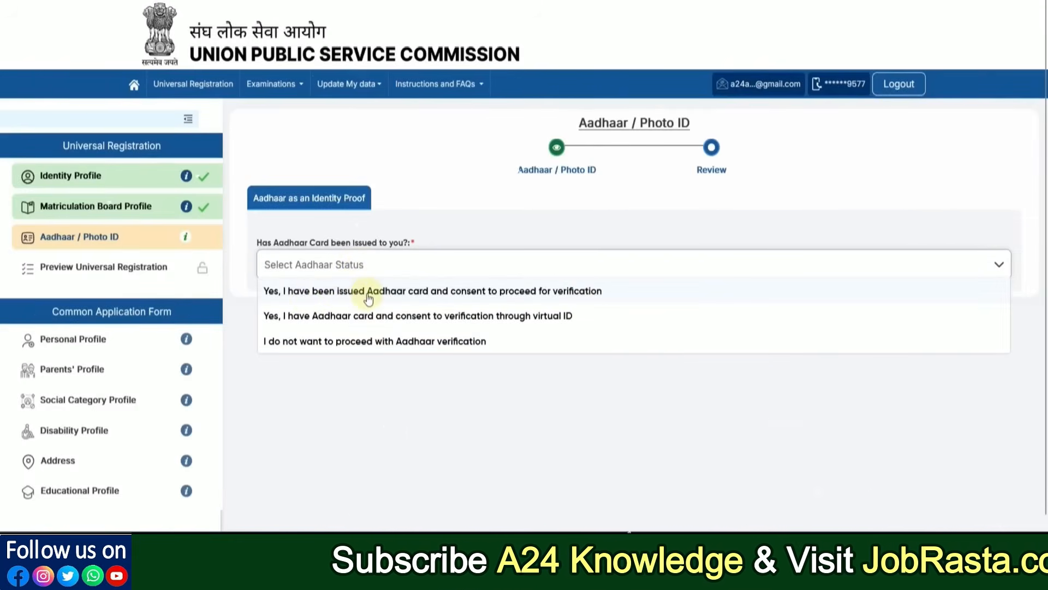
left_click(369, 295)
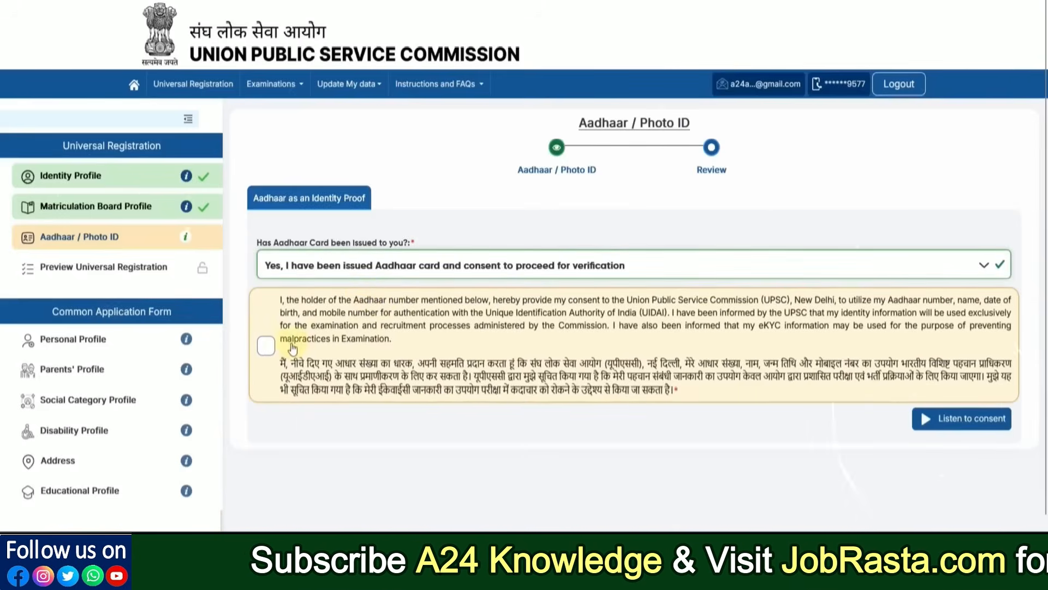
left_click(267, 346)
scroll(437, 366, "down", 2)
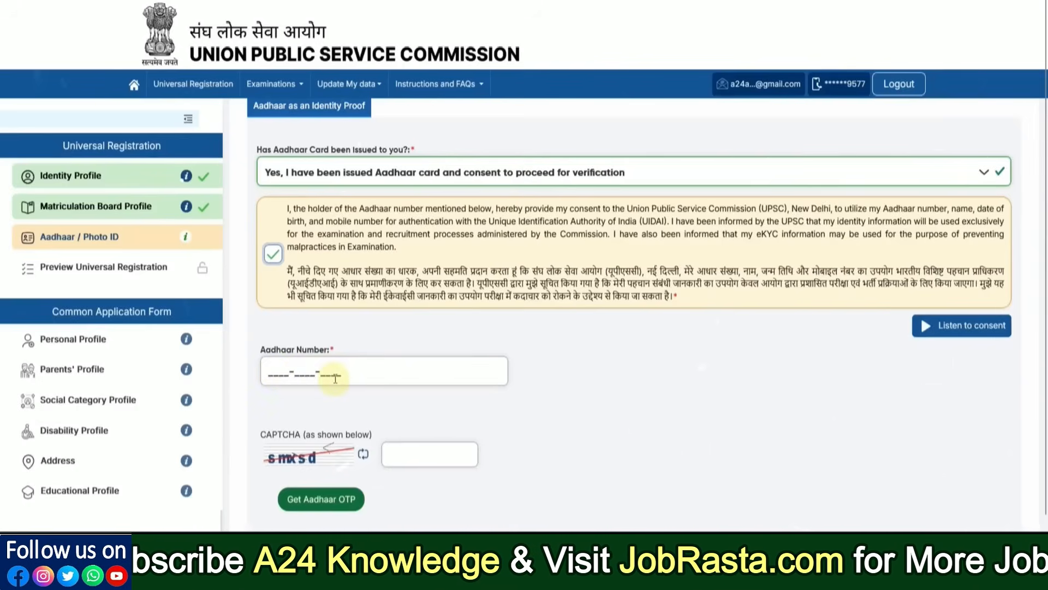
scroll(408, 383, "down", 1)
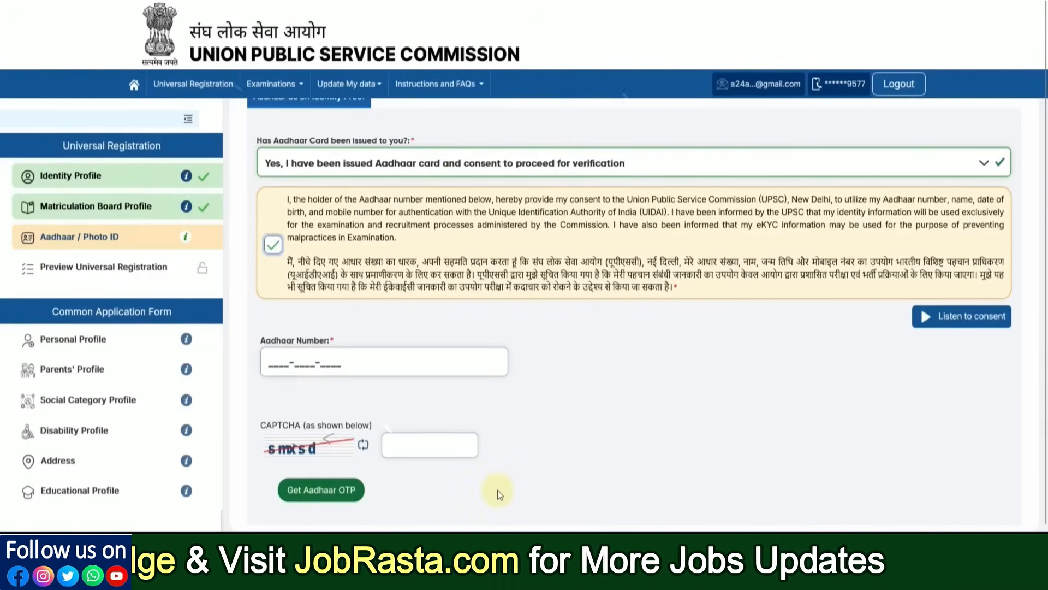
Switch the Aadhaar status to verification through virtual ID and tick its consent box.
left_click(320, 167)
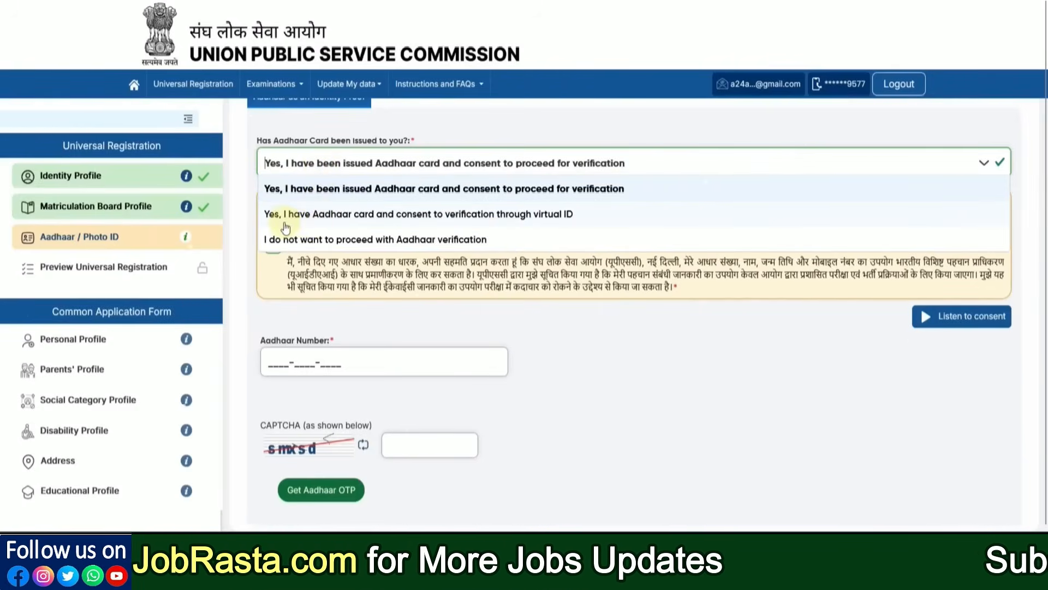
left_click(458, 214)
left_click(267, 338)
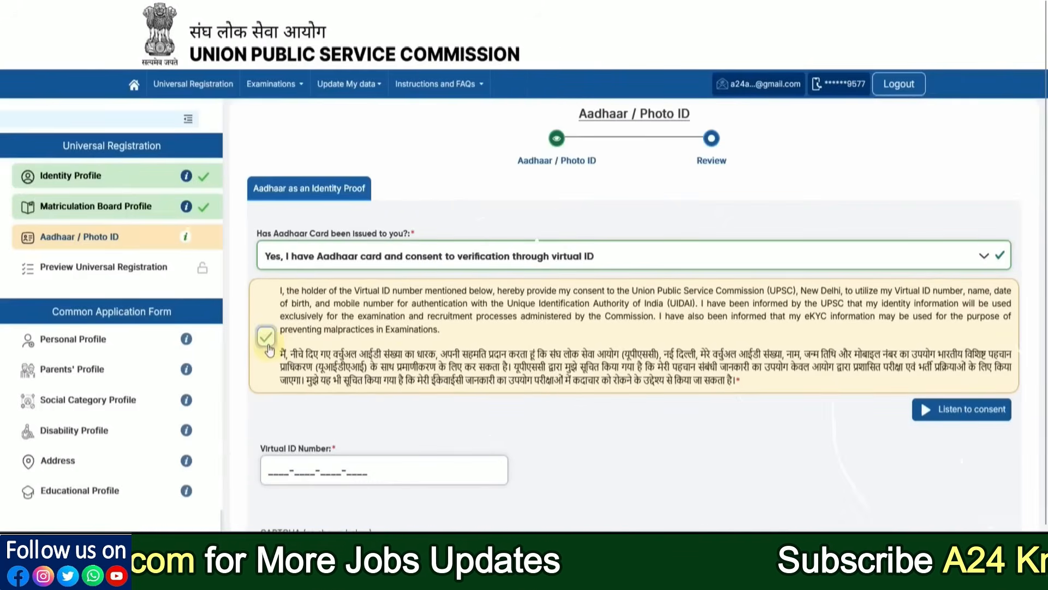
scroll(382, 379, "down", 2)
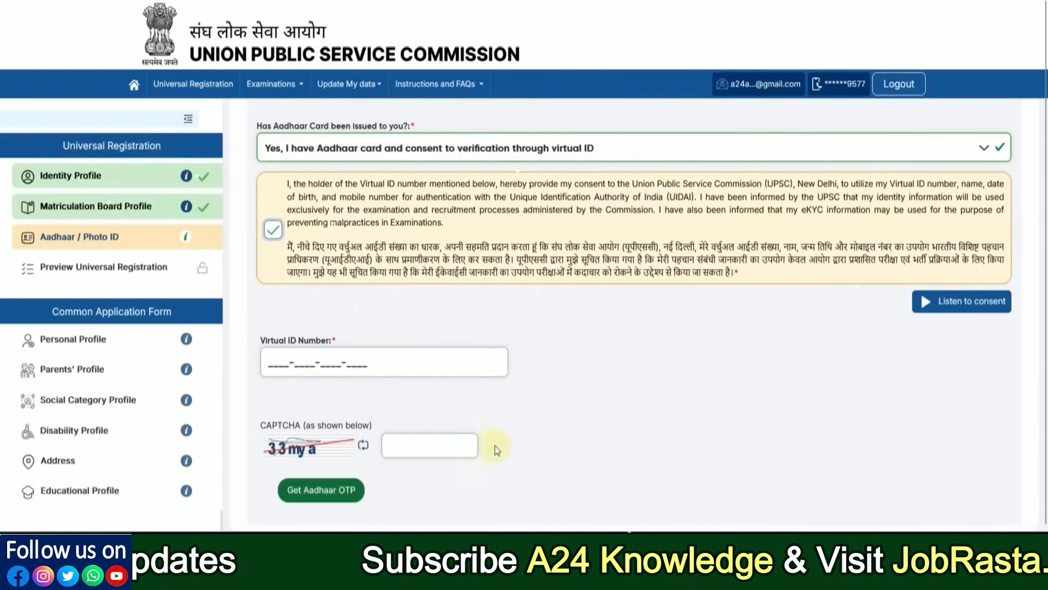
left_click(304, 146)
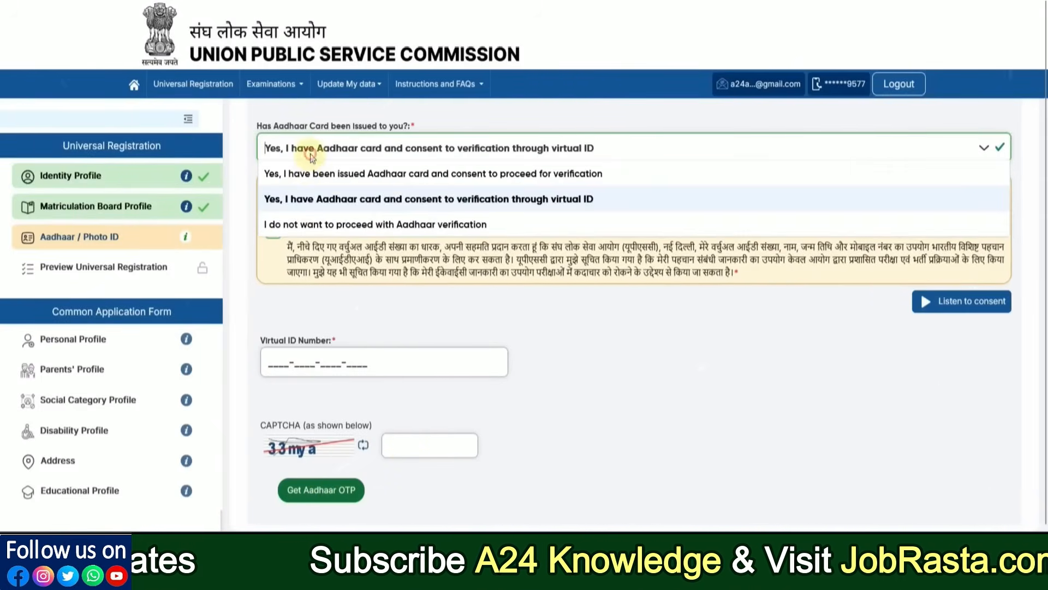
Decline Aadhaar verification, acknowledge the notice, and show the Photo ID identity card choices.
left_click(300, 225)
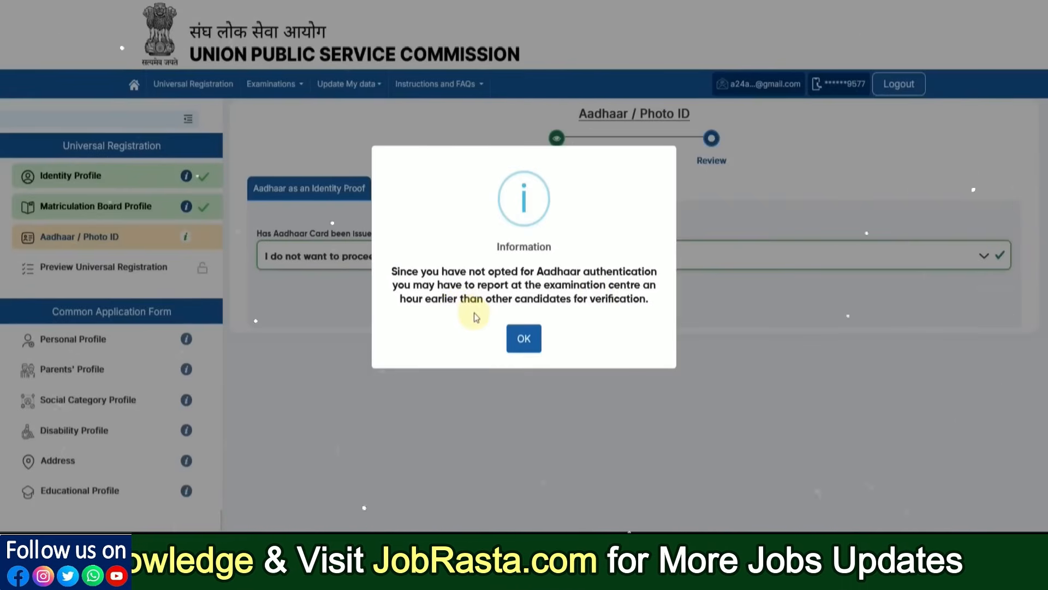
left_click(521, 336)
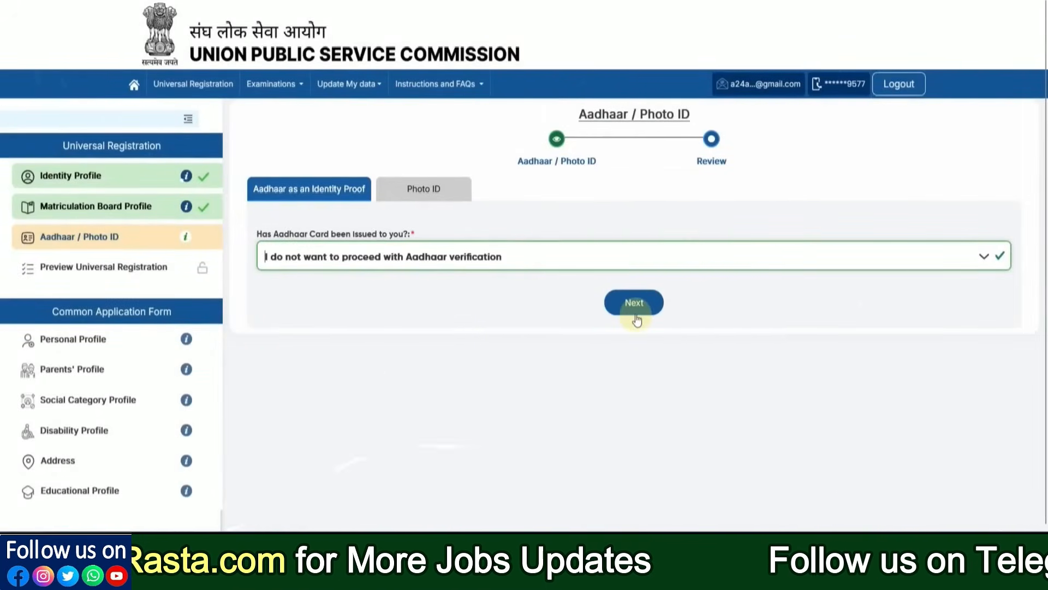
left_click(398, 262)
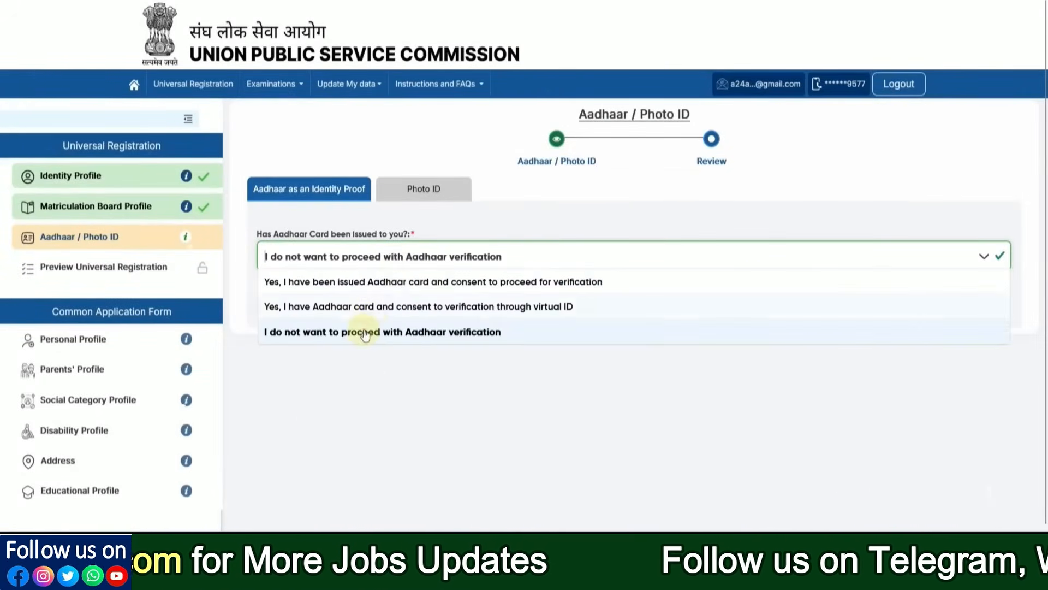
left_click(363, 332)
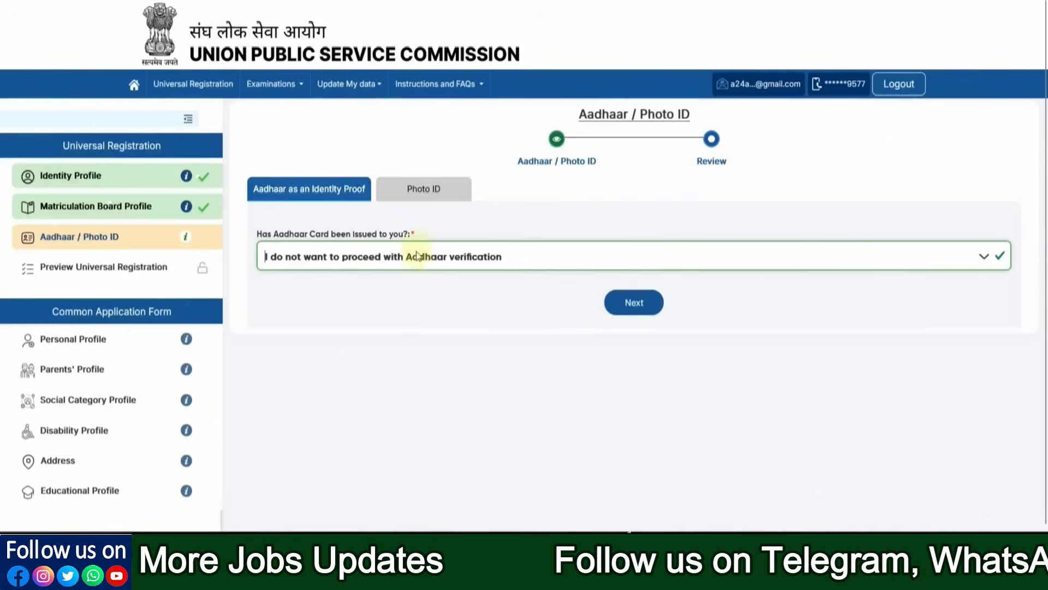
left_click(419, 191)
left_click(414, 286)
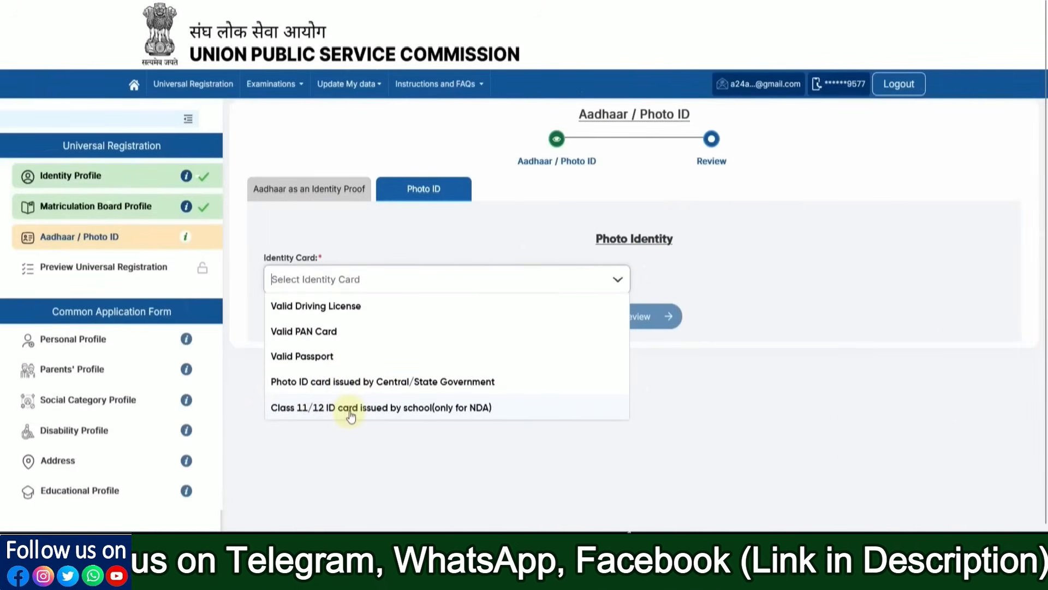
Select Valid PAN Card, then set the Aadhaar status back to issued Aadhaar card with consent.
left_click(329, 330)
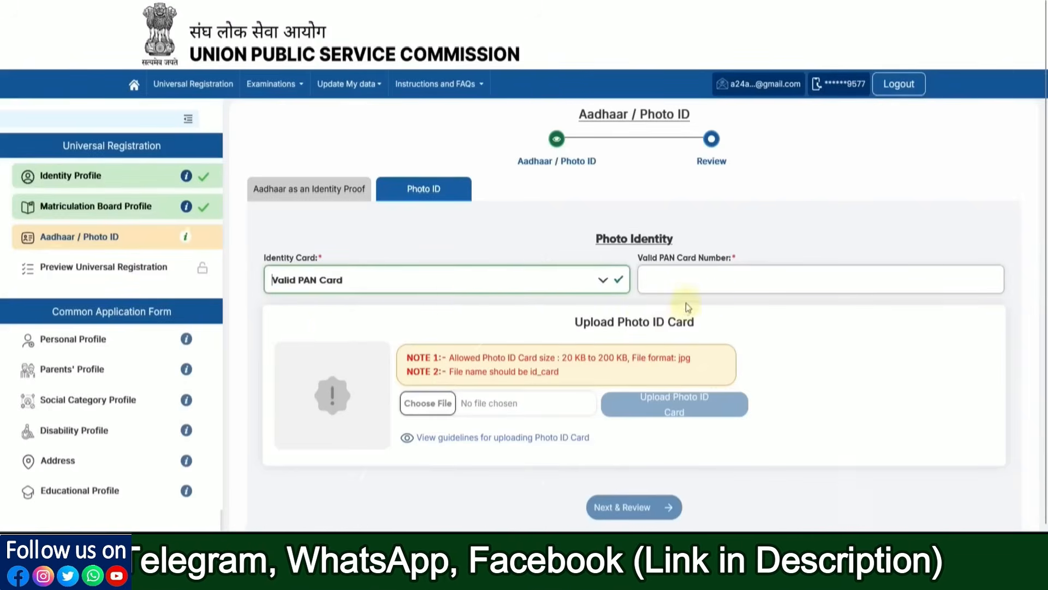
scroll(818, 317, "down", 1)
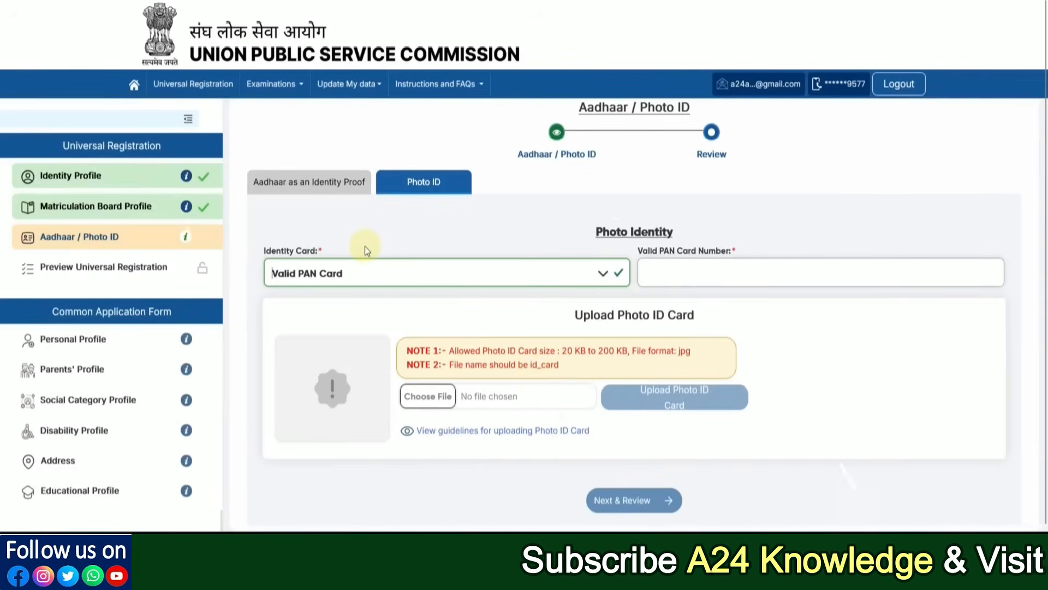
left_click(322, 197)
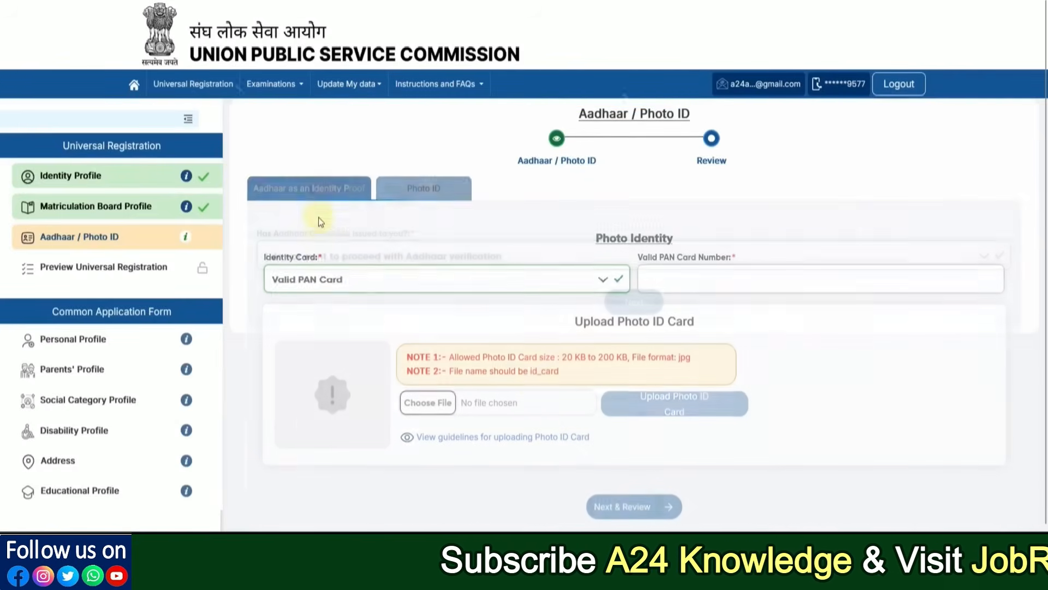
left_click(316, 255)
left_click(304, 307)
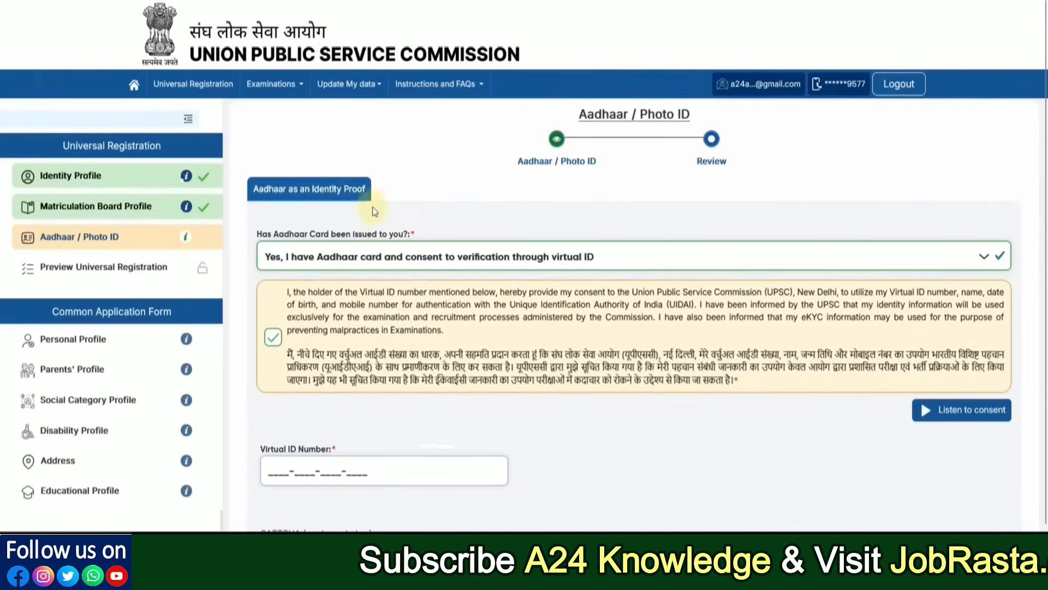
left_click(312, 256)
left_click(312, 281)
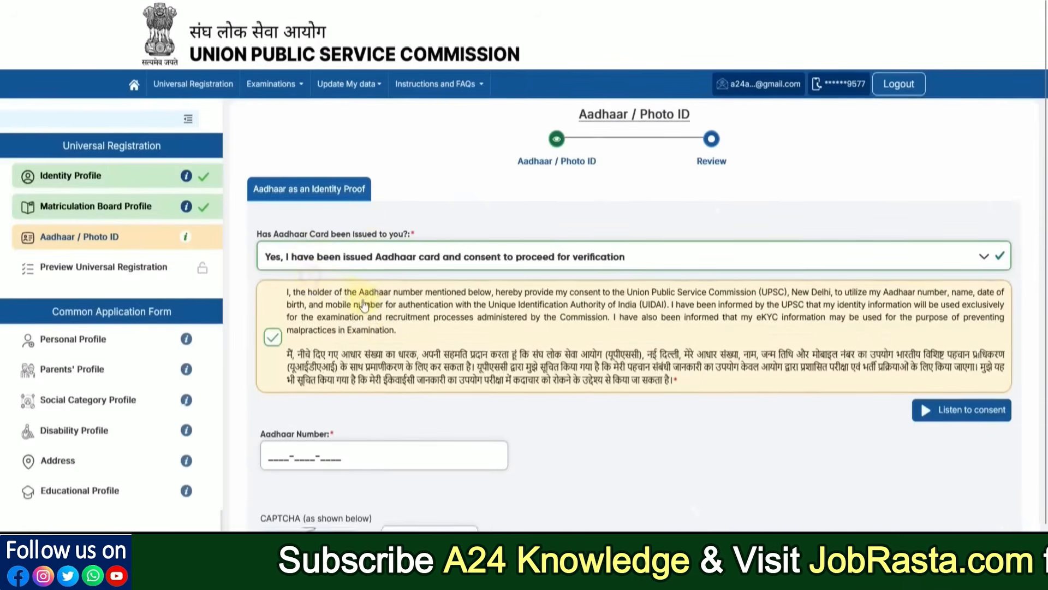
scroll(365, 322, "down", 2)
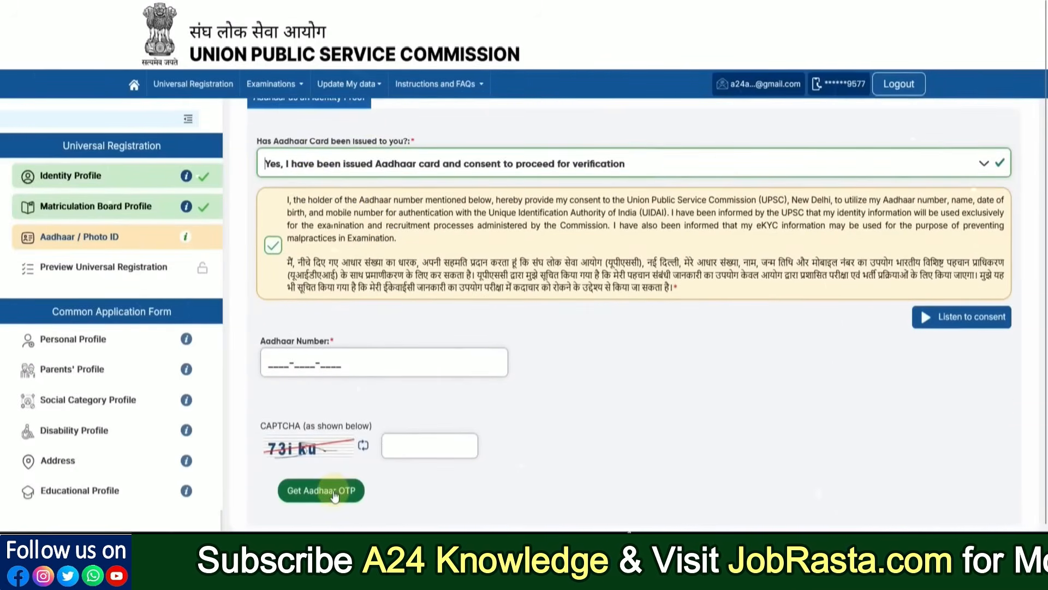
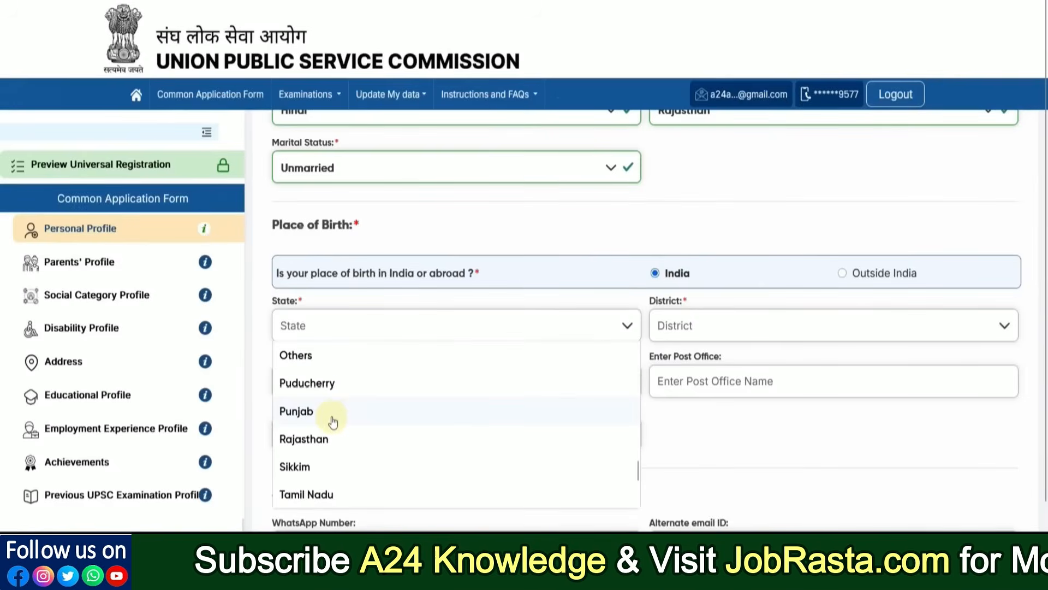
Enter the birthplace as Rajasthan, district Alwar, town and post office Alwar, plus its PIN code.
left_click(323, 437)
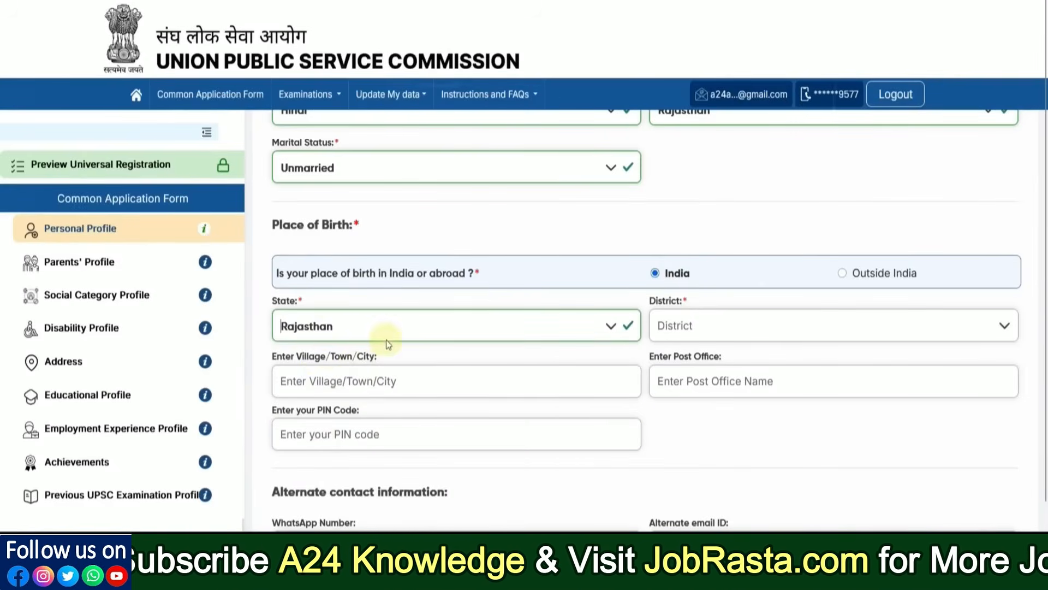
left_click(675, 328)
left_click(673, 381)
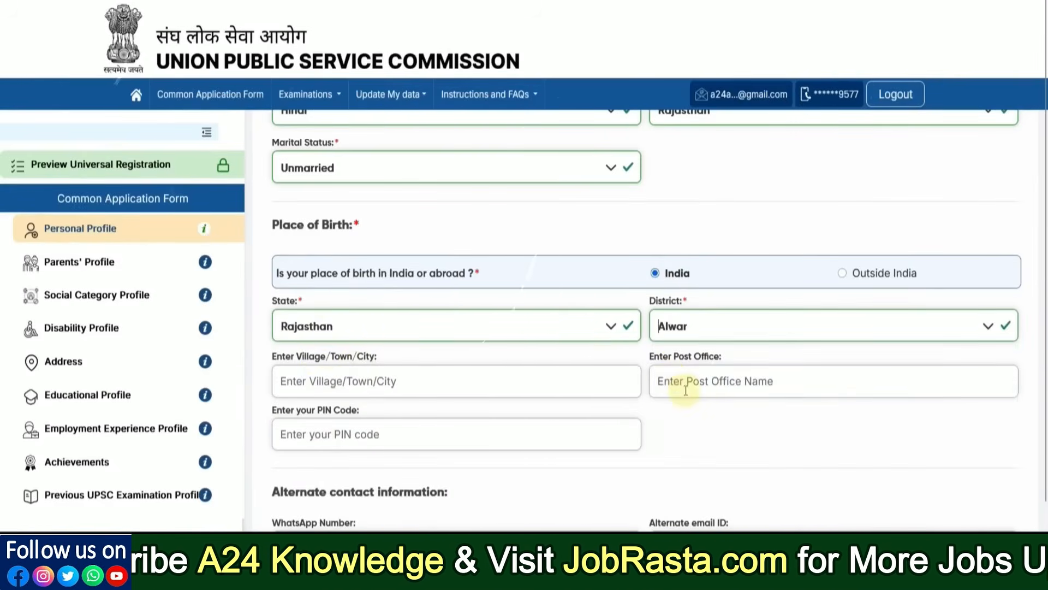
scroll(435, 379, "down", 2)
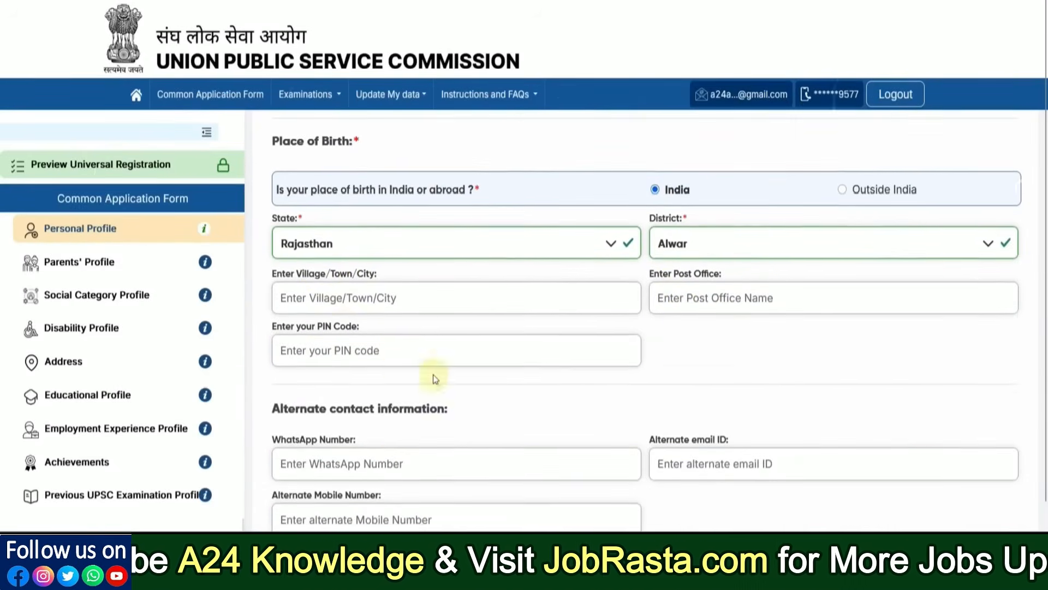
left_click(343, 299)
type("AlWA")
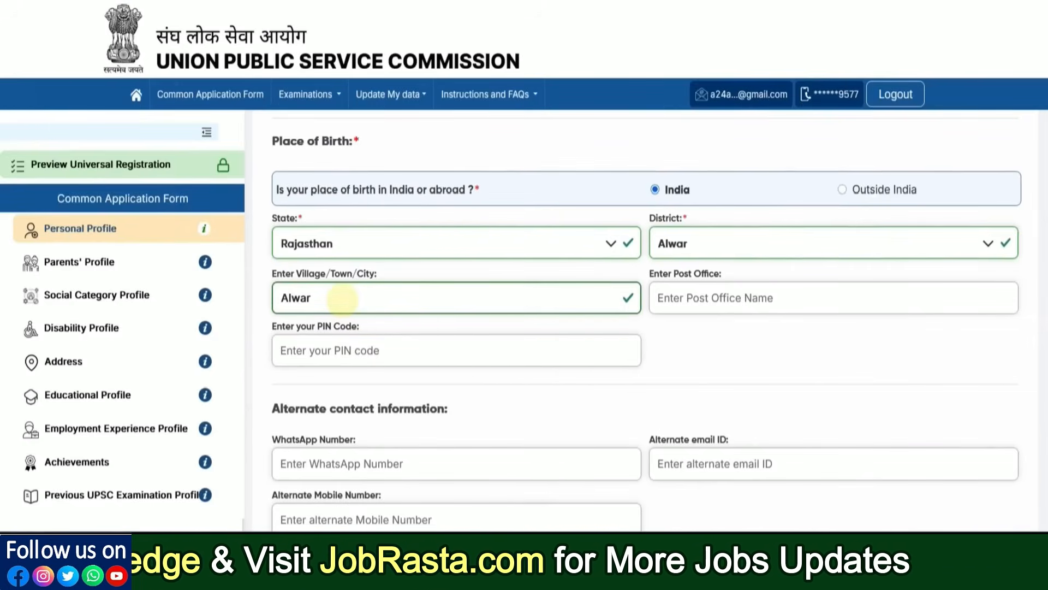
type("Alwar")
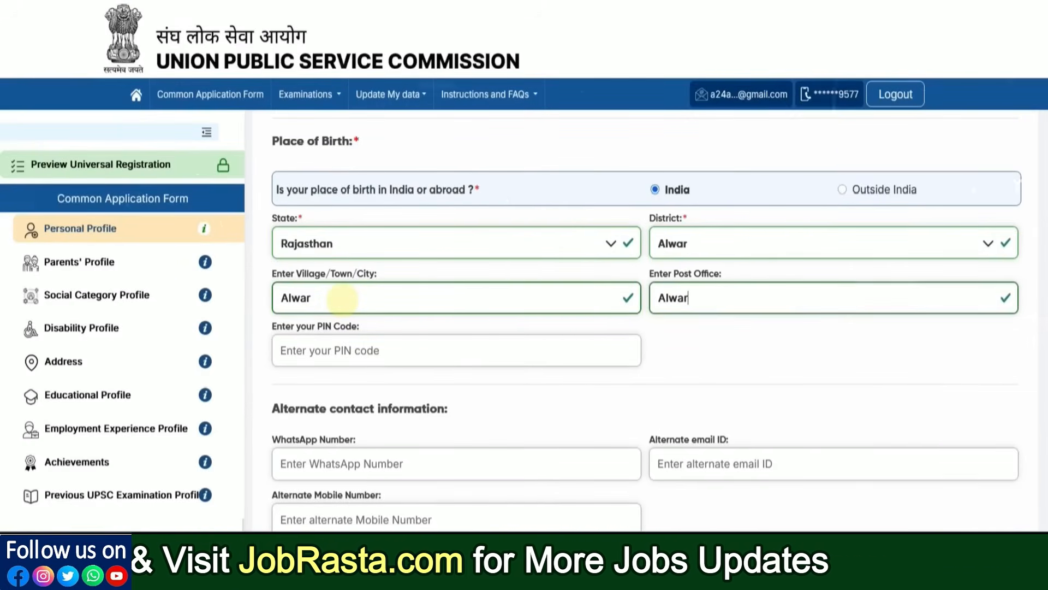
type("301001")
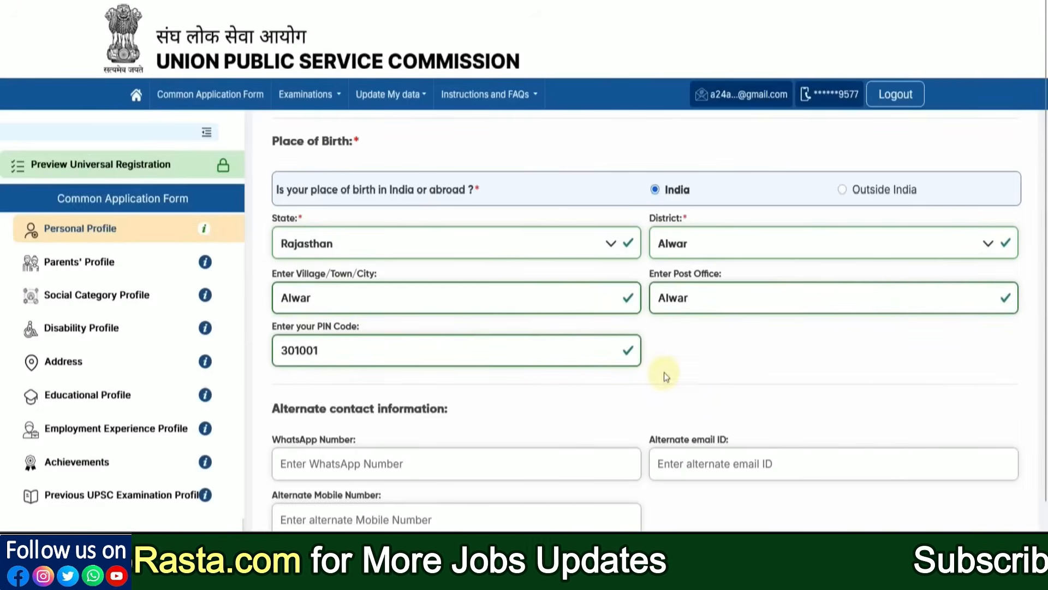
scroll(664, 372, "down", 1)
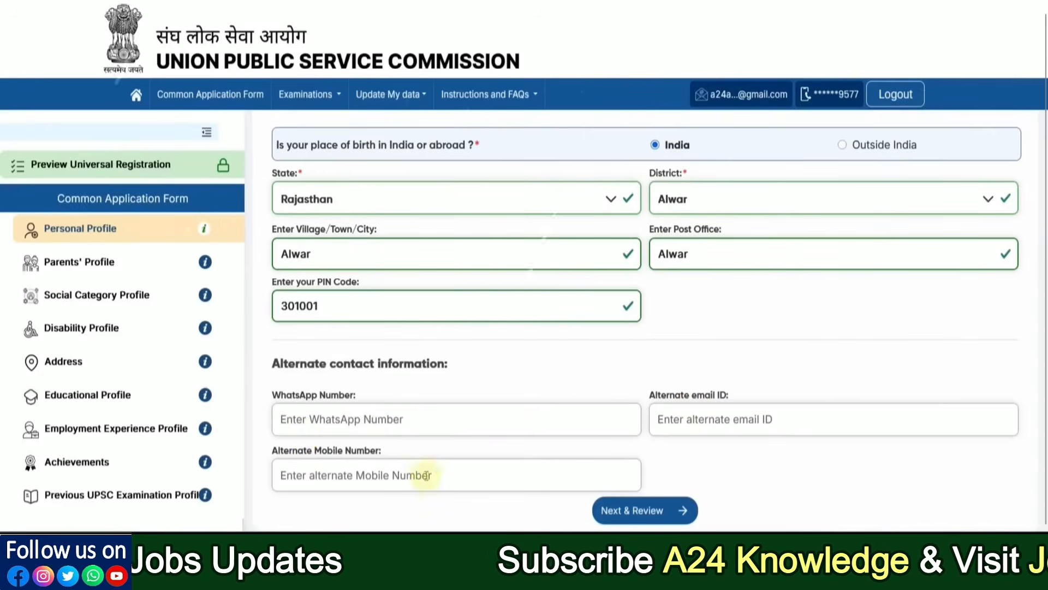
Save the Personal Profile and mark the father as Alive on the Parents' Profile.
left_click(639, 519)
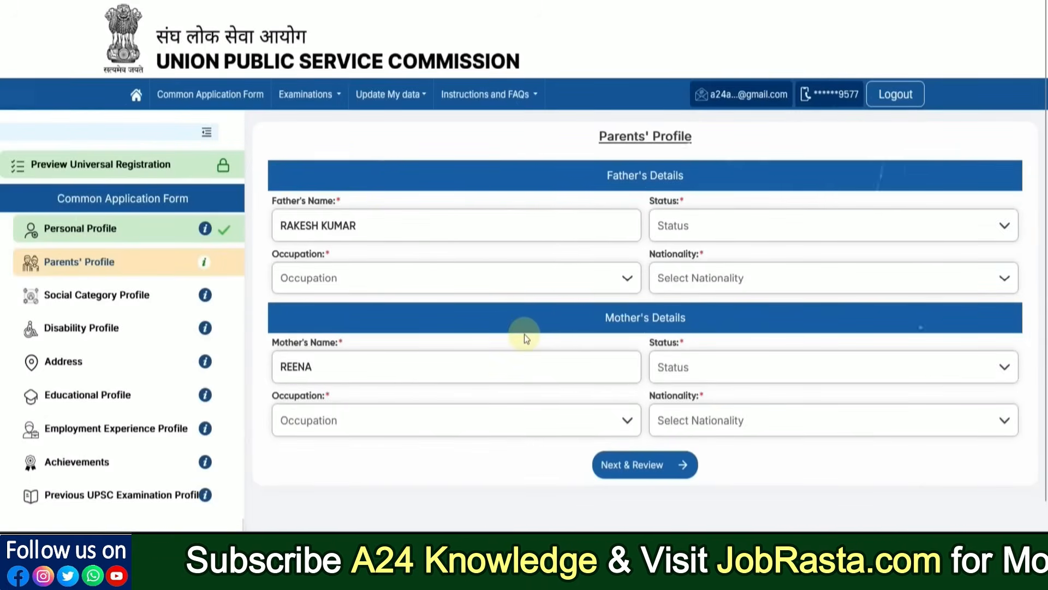
left_click(695, 233)
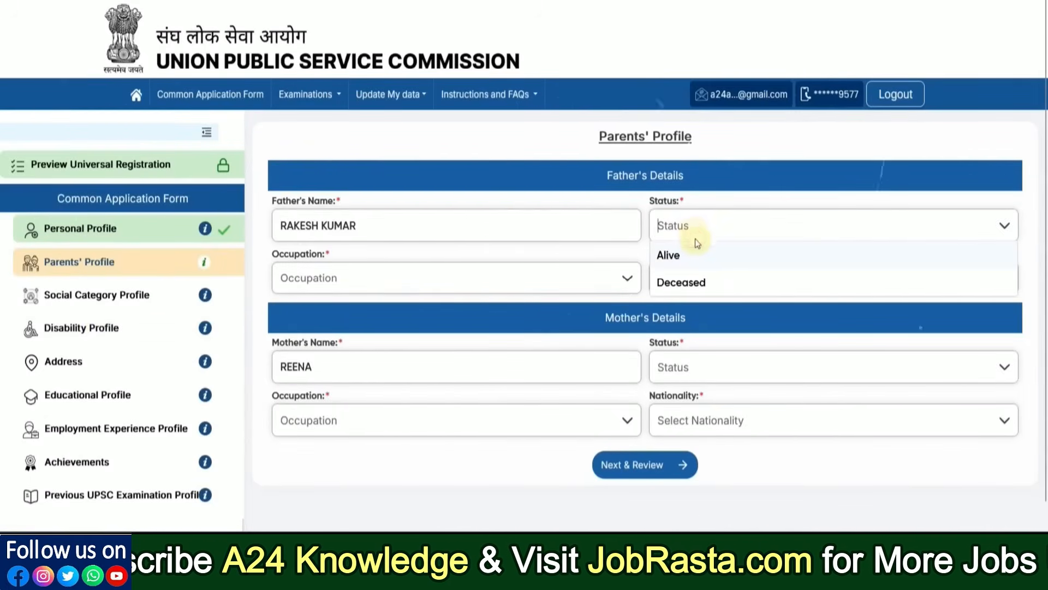
left_click(669, 256)
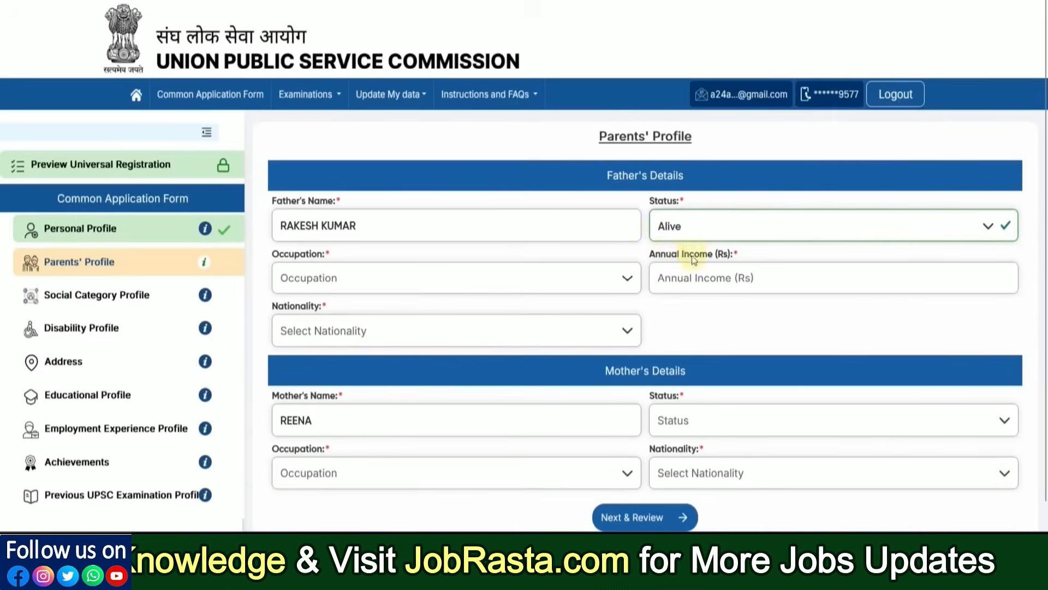
Set the father's occupation to Self Employed, income 250000, nationality Citizen of India.
left_click(384, 271)
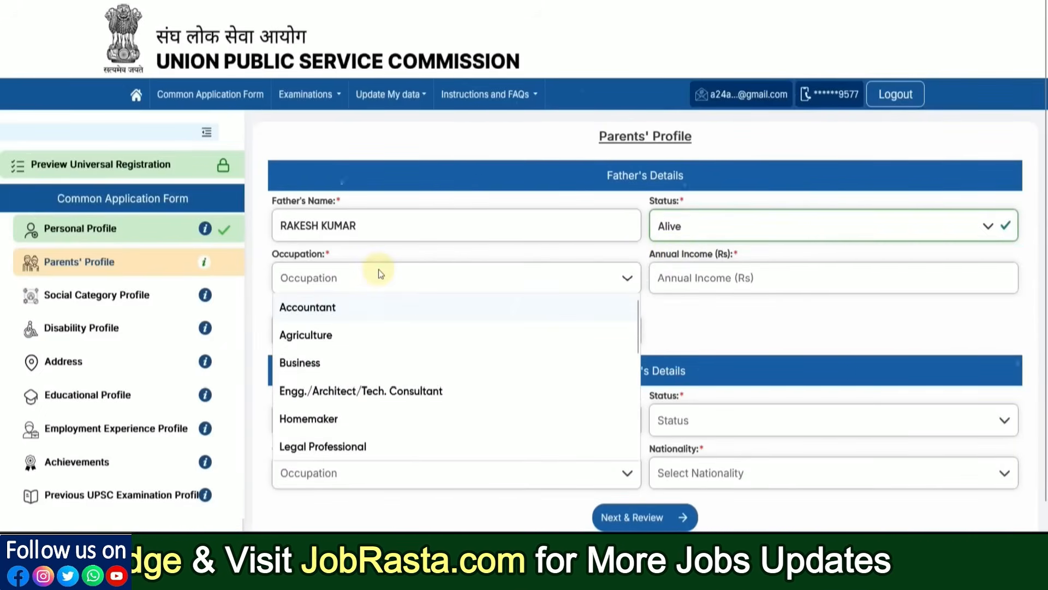
scroll(369, 366, "down", 2)
scroll(369, 364, "down", 2)
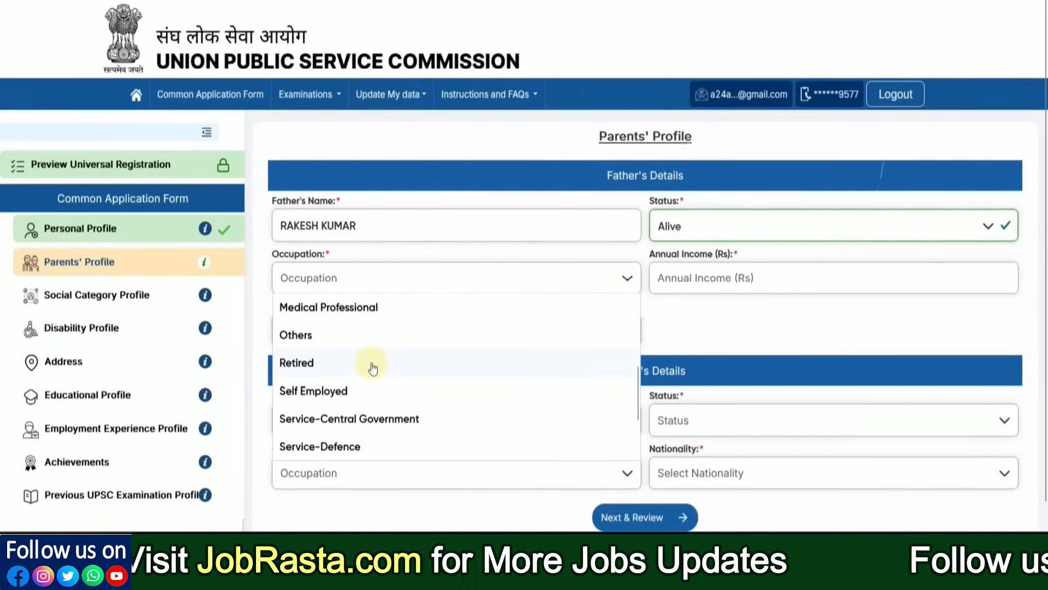
left_click(364, 389)
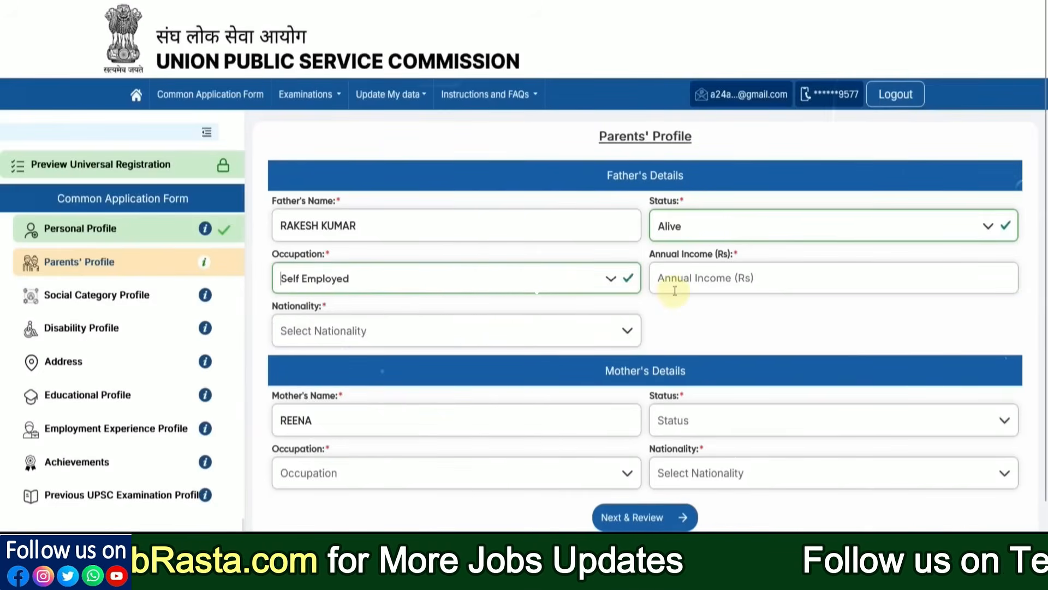
type("250000")
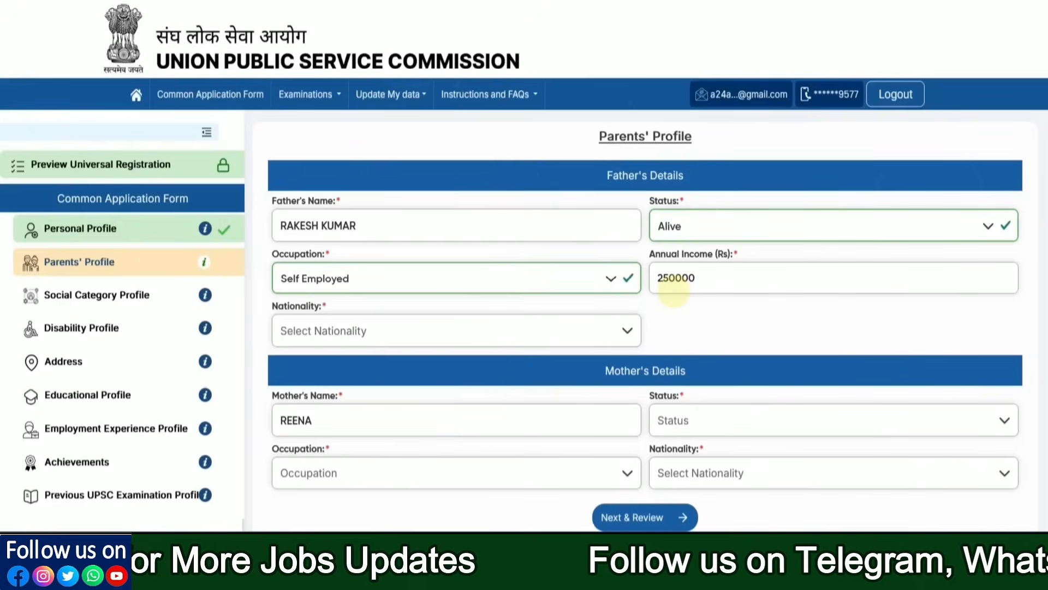
left_click(407, 333)
left_click(397, 358)
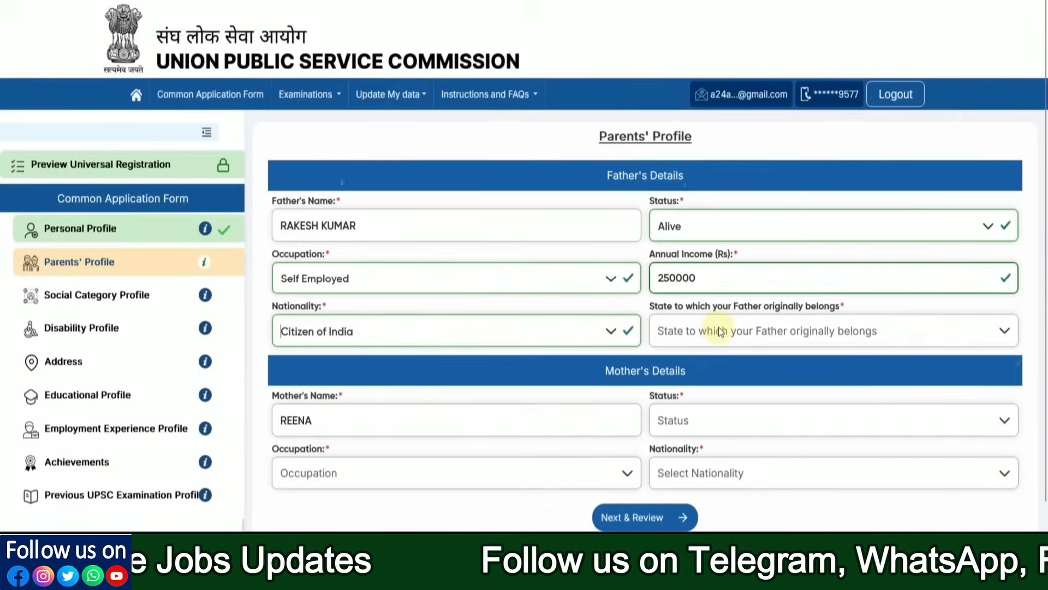
Set the father's home state to Rajasthan and district to Alwar.
left_click(717, 330)
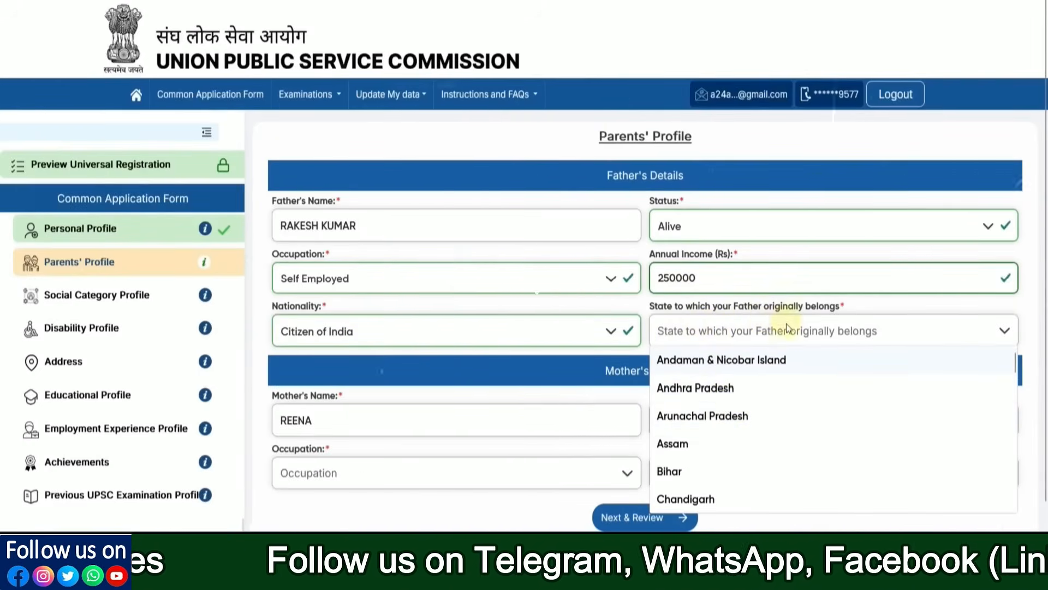
scroll(720, 434, "down", 9)
scroll(722, 440, "down", 5)
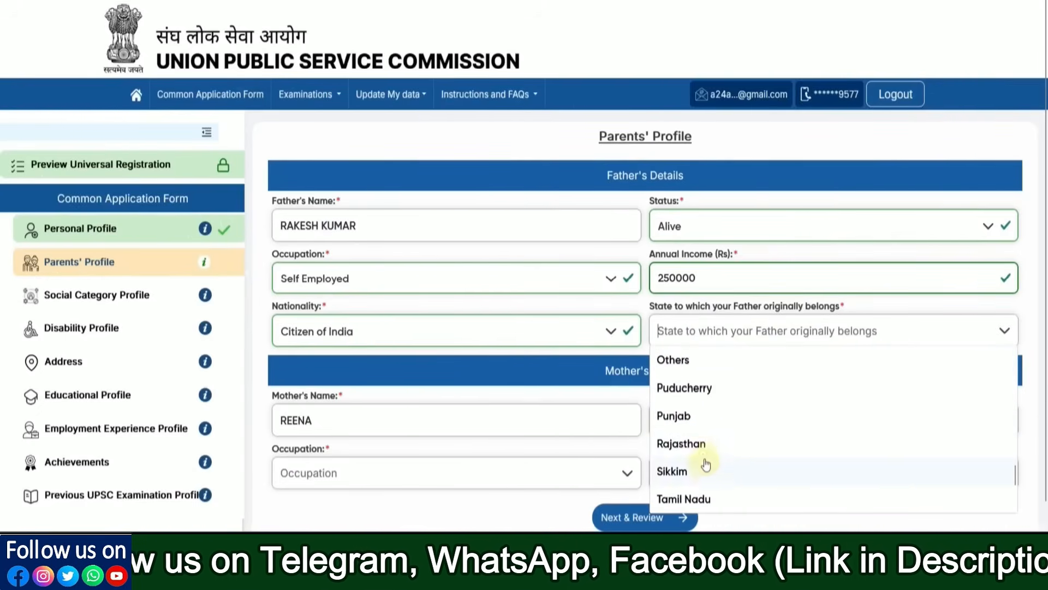
left_click(699, 444)
left_click(438, 402)
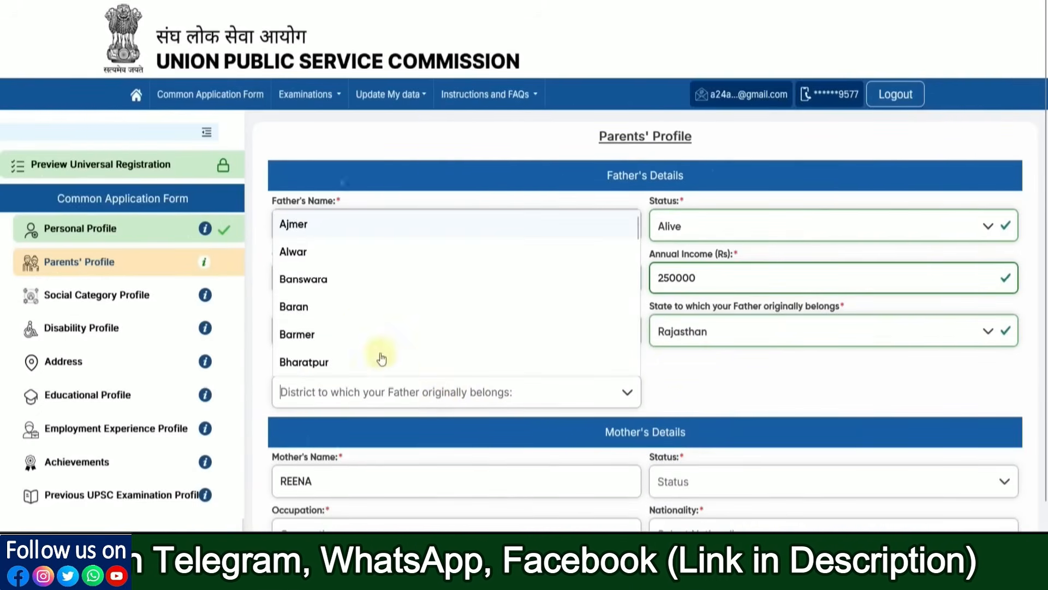
left_click(319, 255)
scroll(692, 382, "down", 1)
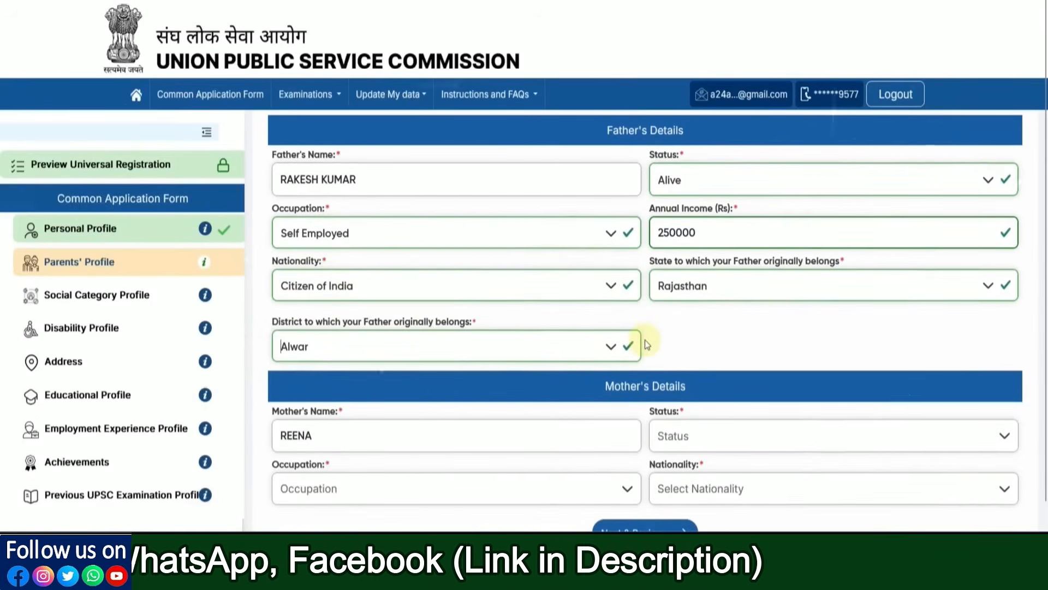
scroll(764, 349, "down", 1)
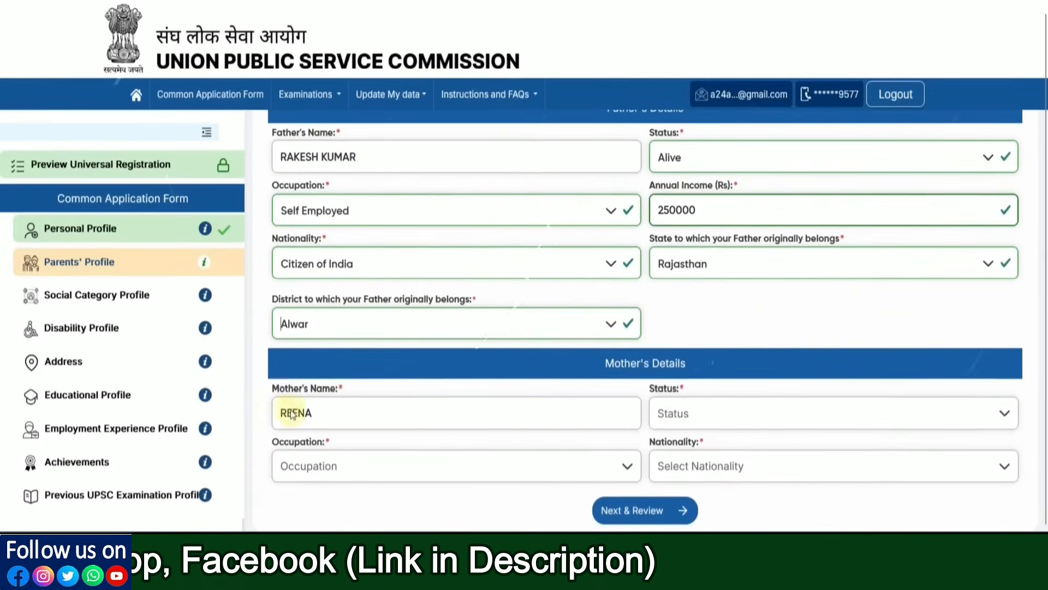
Mark the mother as Alive with occupation Others and annual income 0.
left_click(720, 419)
left_click(693, 441)
scroll(759, 419, "down", 2)
left_click(319, 420)
scroll(404, 314, "down", 2)
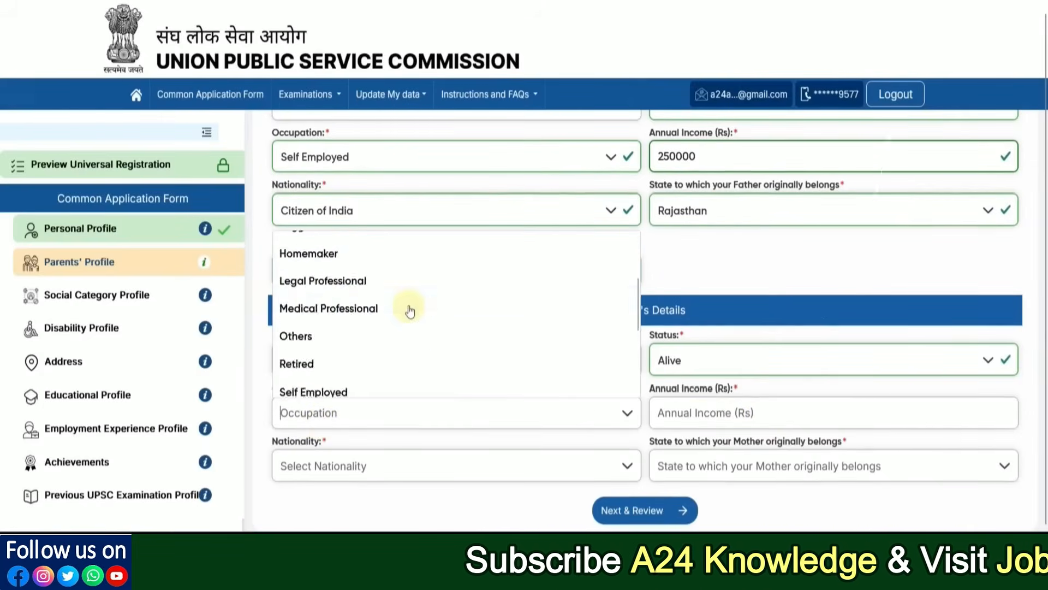
scroll(409, 310, "down", 3)
left_click_drag(640, 382, 619, 337)
left_click(295, 309)
scroll(526, 371, "down", 1)
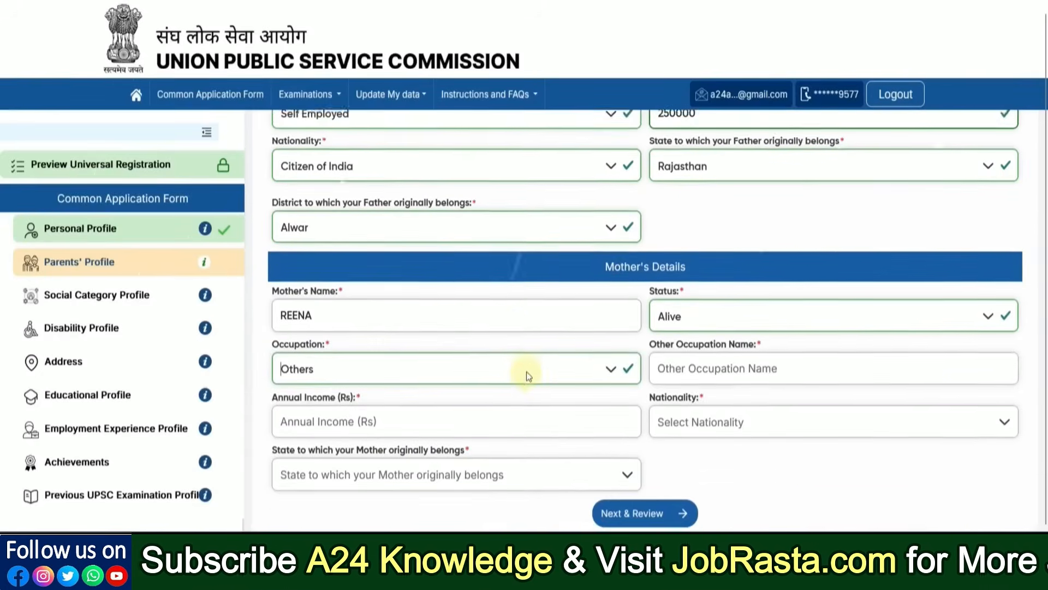
left_click(692, 365)
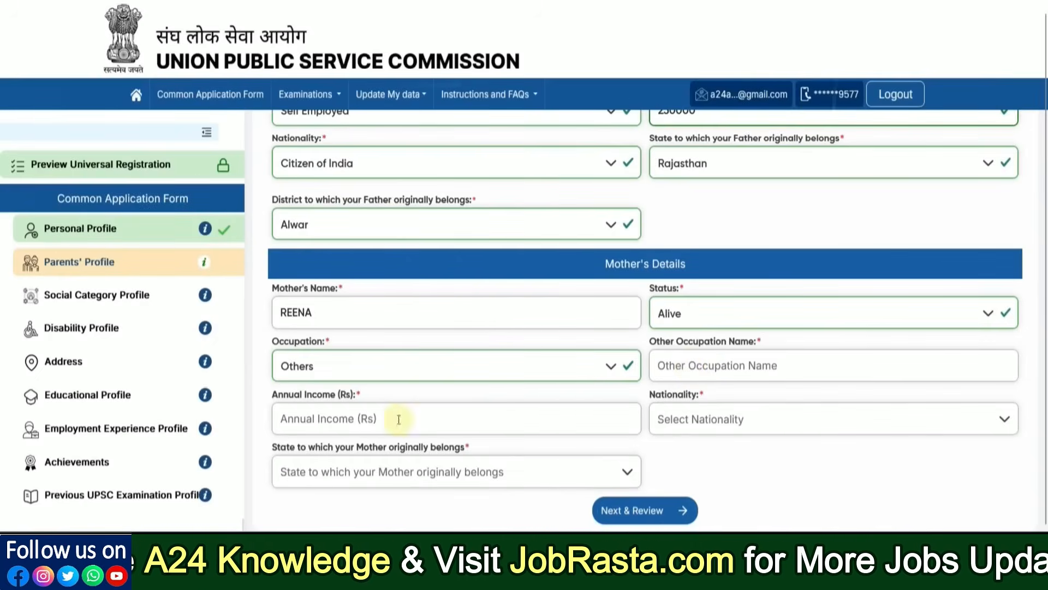
left_click(316, 419)
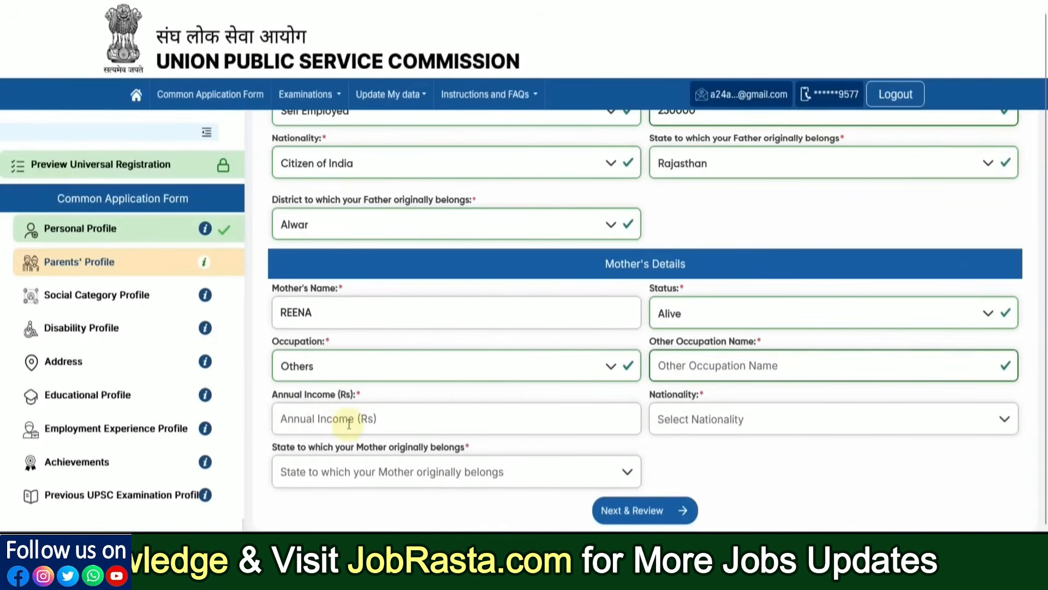
type("0")
left_click(658, 466)
Set the mother's nationality to Citizen of India, state Uttar Pradesh, district Agra, and save.
left_click(702, 408)
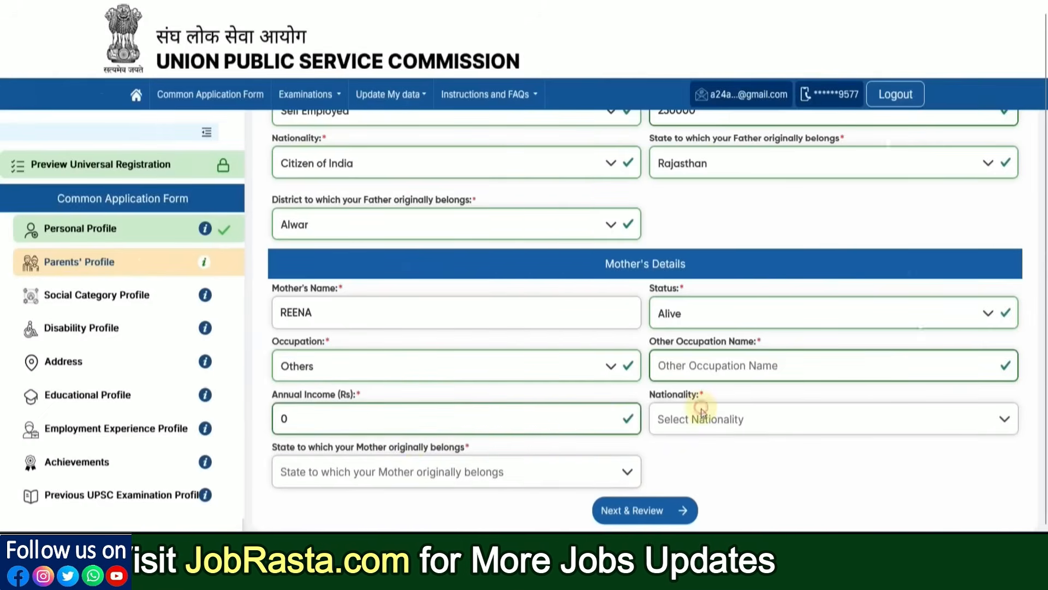
left_click(690, 249)
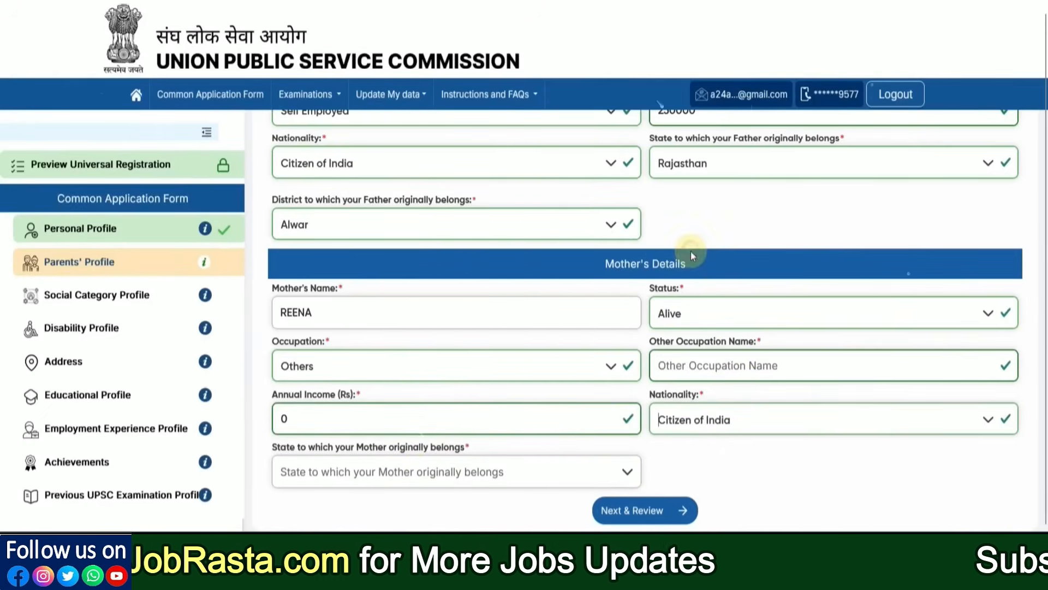
left_click(437, 464)
scroll(395, 384, "down", 10)
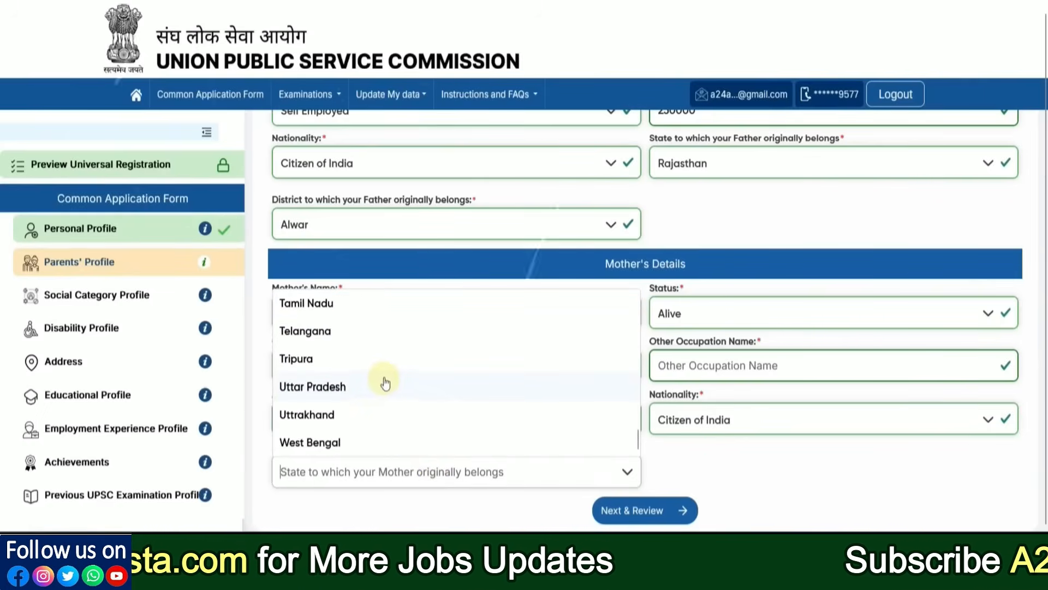
left_click(386, 384)
left_click(695, 480)
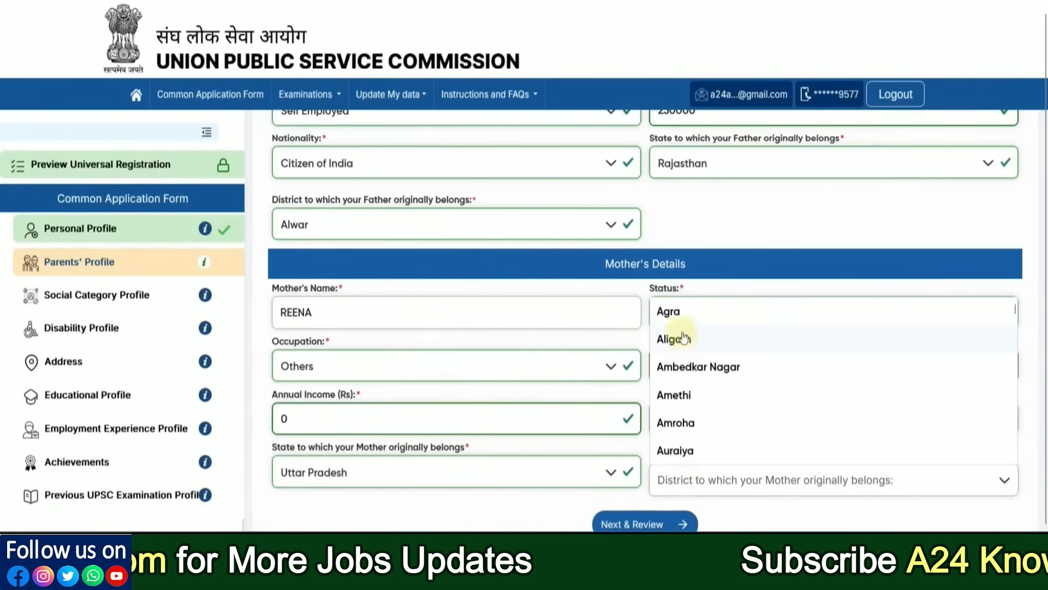
left_click(668, 311)
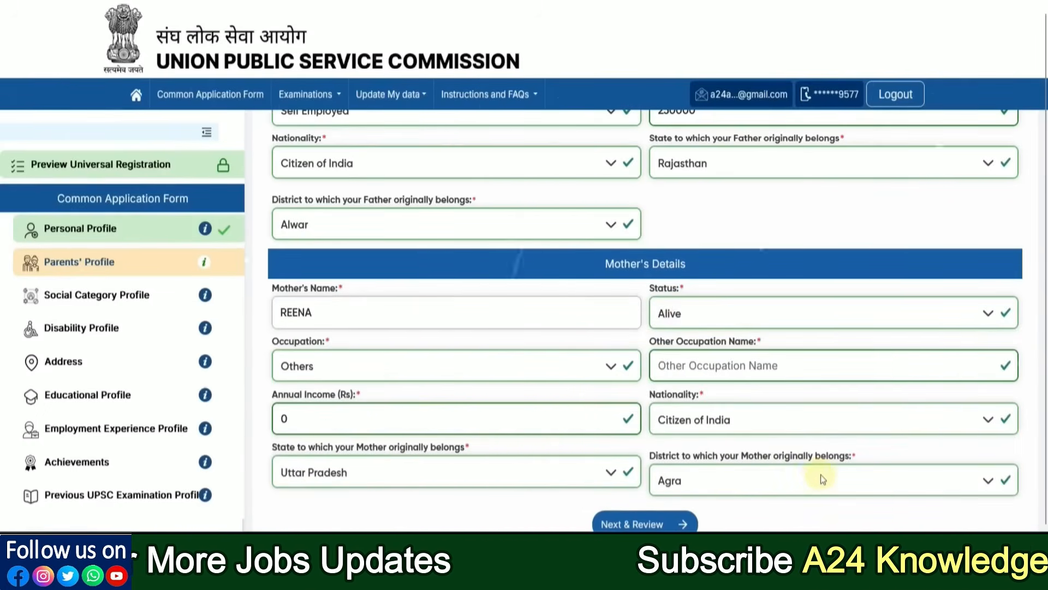
scroll(791, 468, "down", 1)
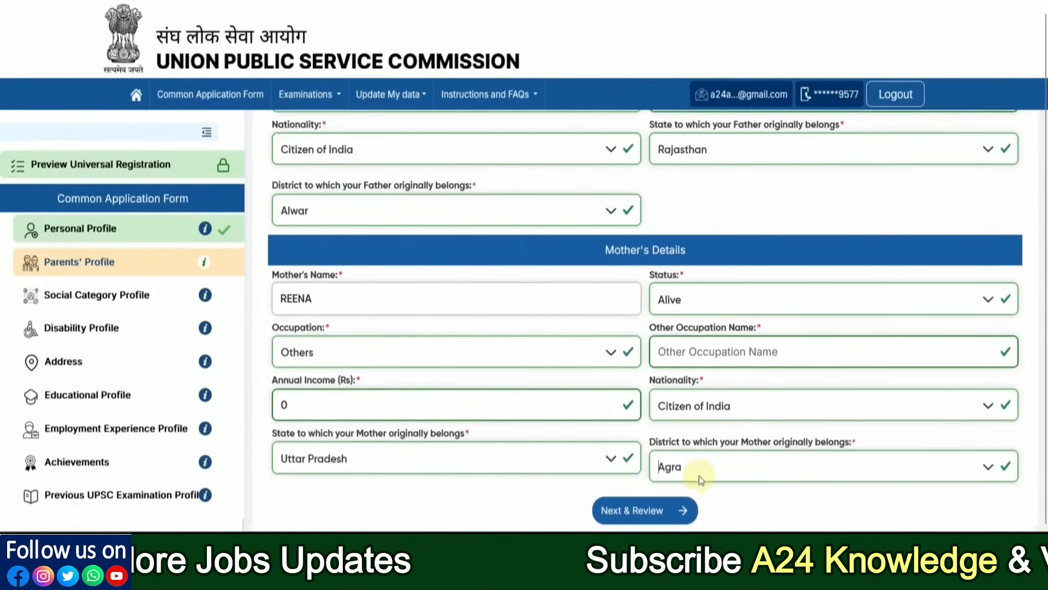
left_click(649, 518)
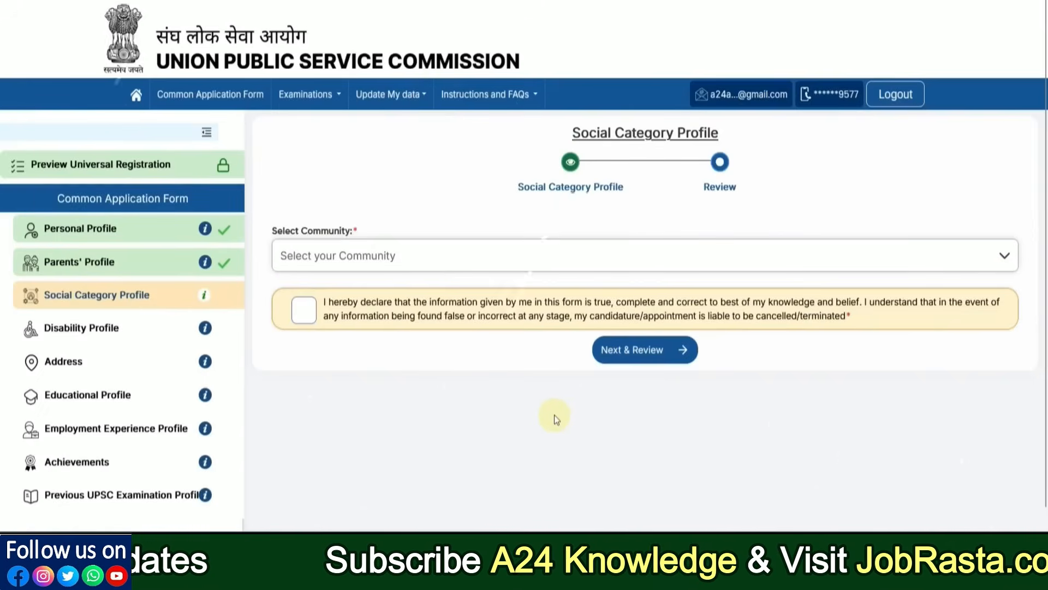
Try SC and then ST as the community to see their extra fields.
left_click(316, 260)
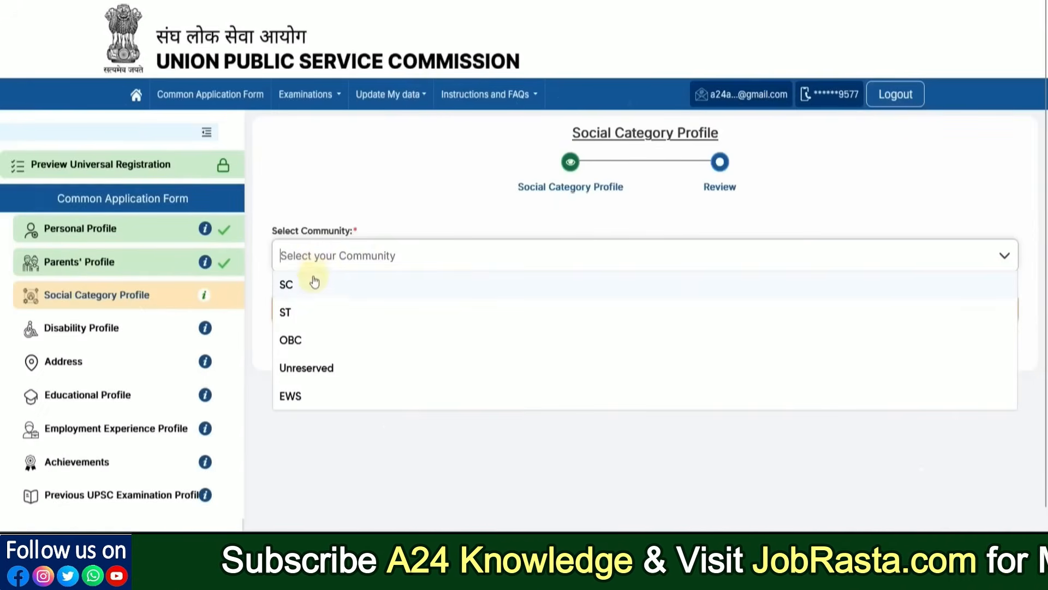
left_click(307, 285)
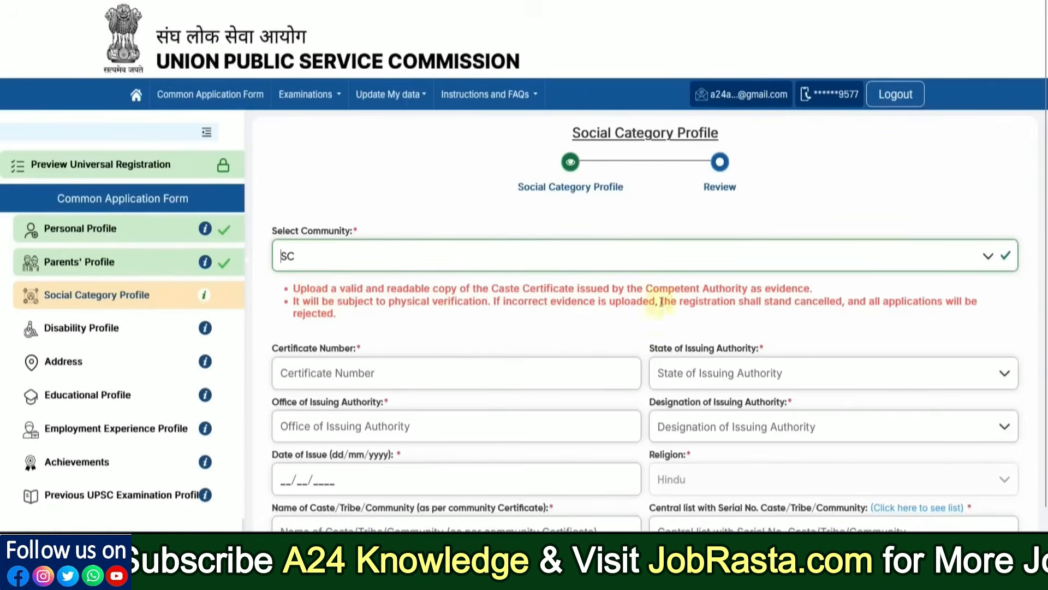
scroll(565, 319, "down", 1)
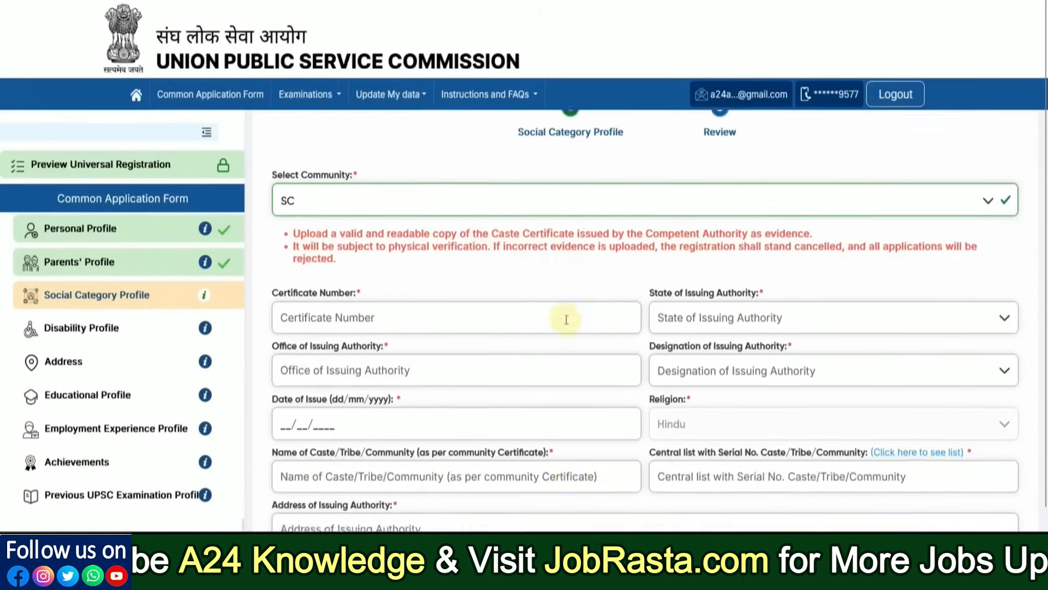
scroll(565, 319, "down", 4)
scroll(576, 437, "up", 3)
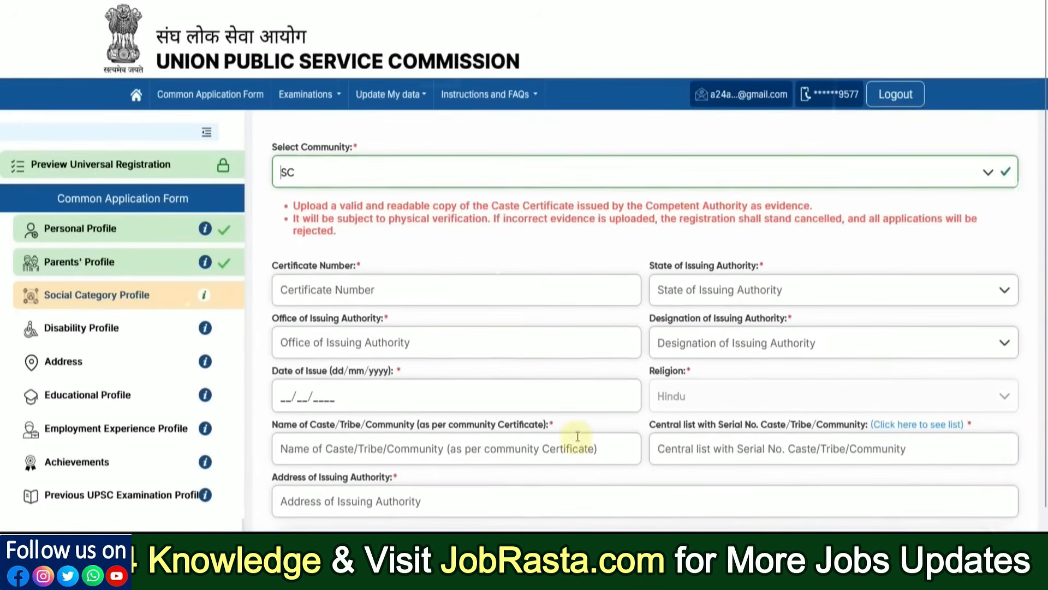
left_click(341, 175)
left_click(327, 230)
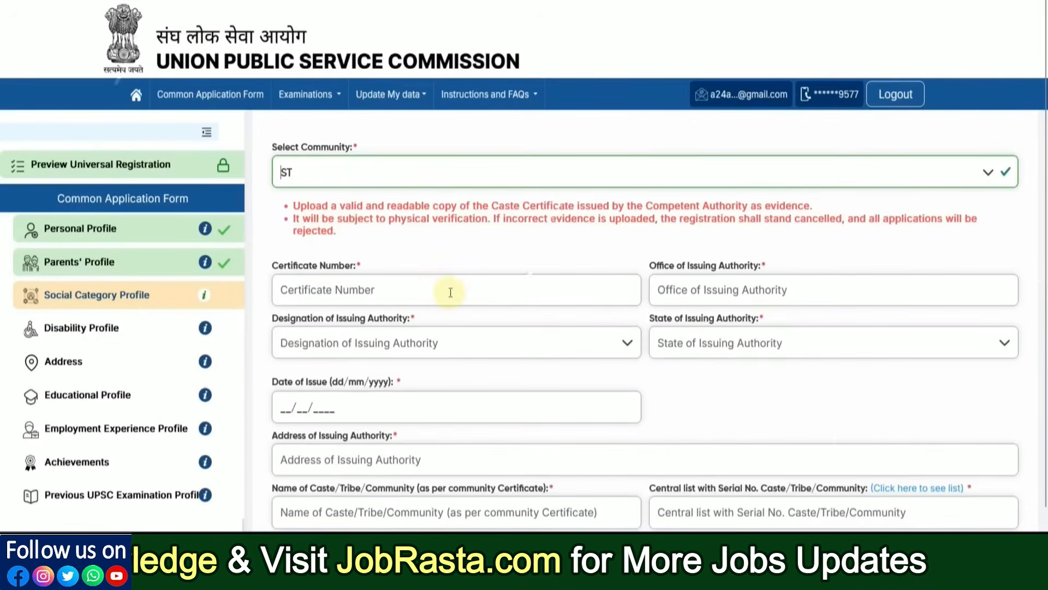
scroll(744, 344, "down", 2)
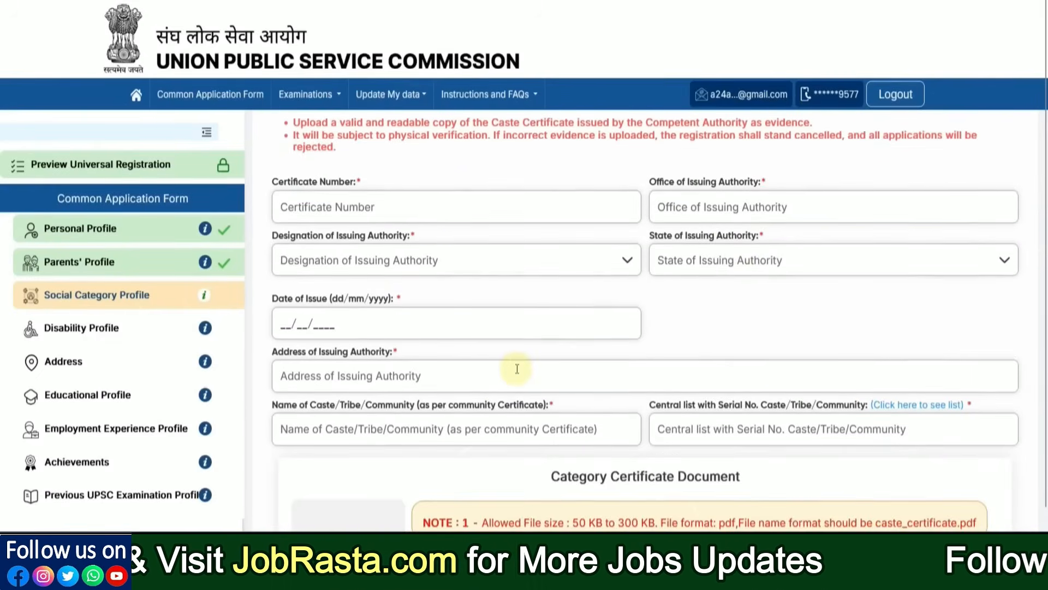
scroll(517, 369, "up", 2)
Select OBC as the community and answer No to Belongs to Creamy Layer.
left_click(320, 171)
left_click(321, 254)
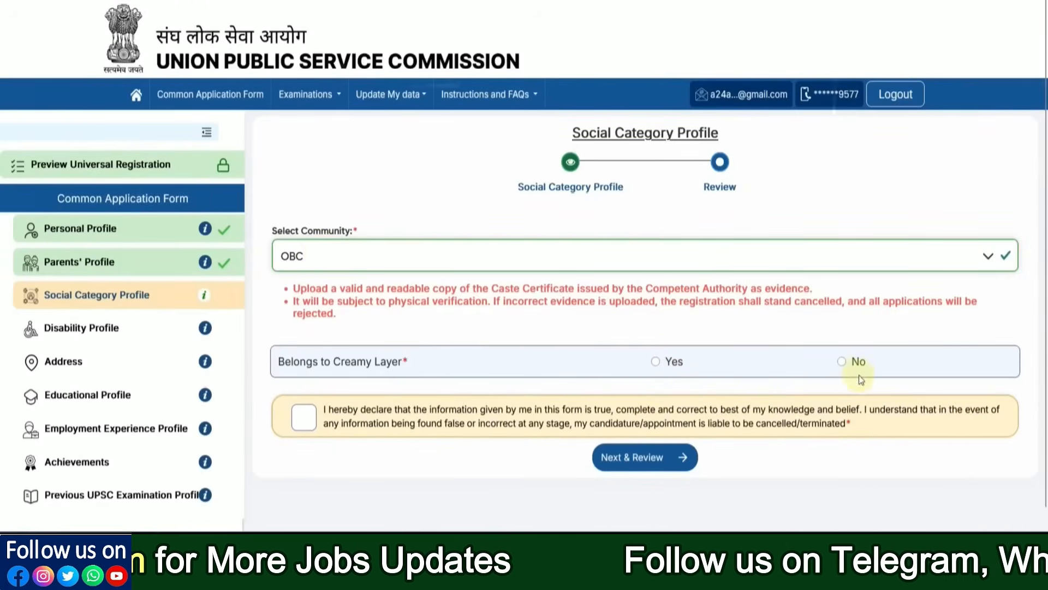
left_click(842, 361)
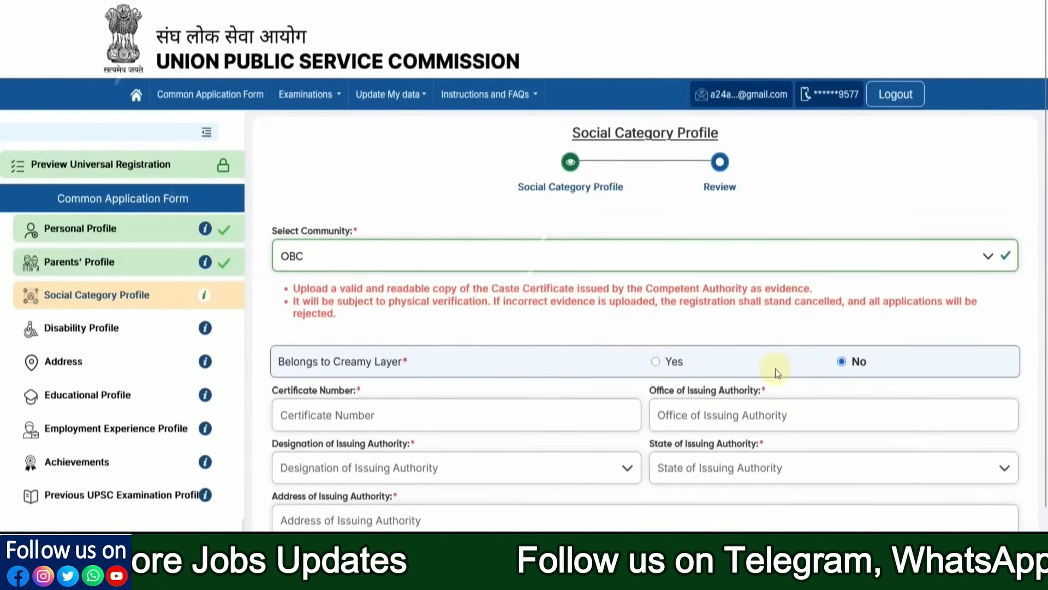
scroll(775, 369, "down", 3)
Enter the caste certificate number and set the issuing authority's designation to Collector.
left_click(341, 244)
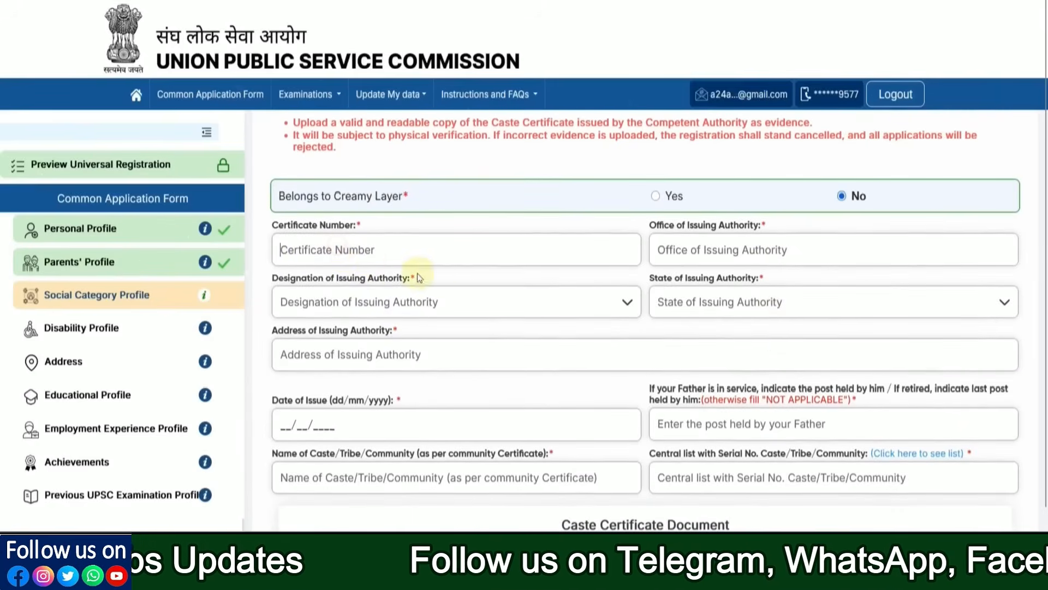
left_click(696, 252)
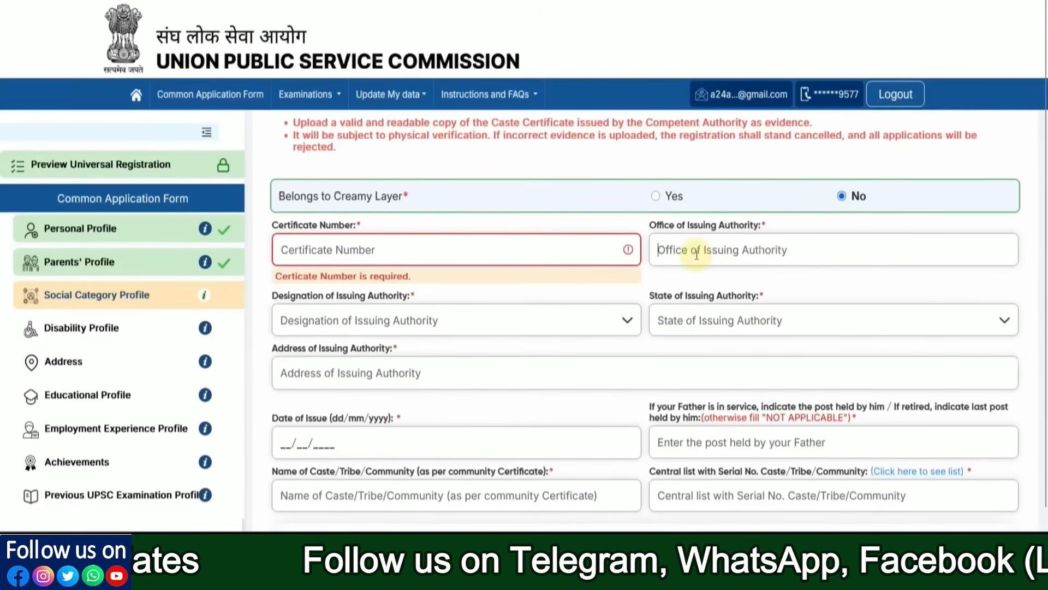
left_click(319, 251)
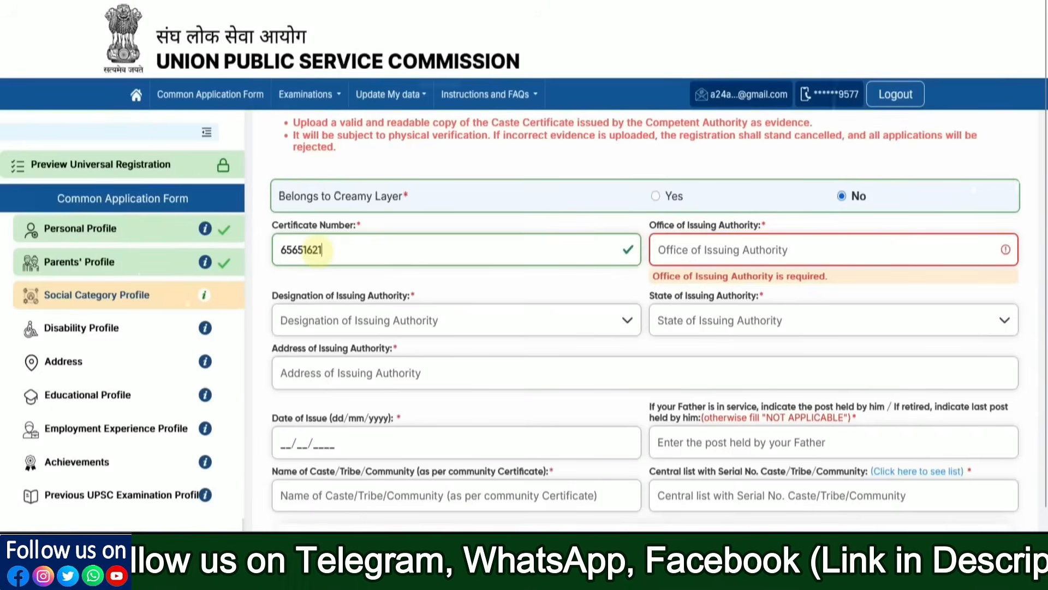
left_click(701, 250)
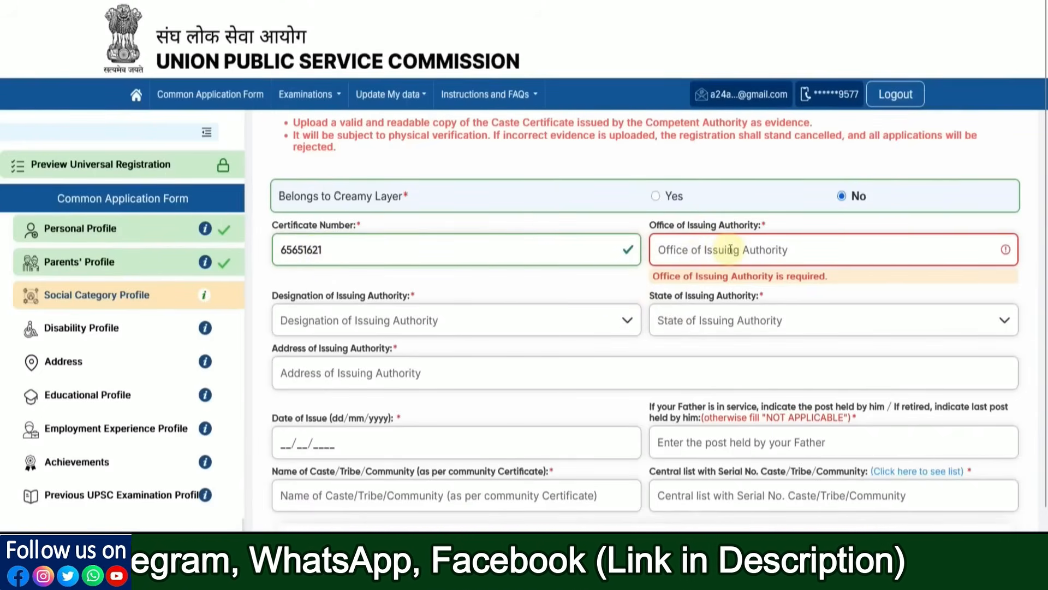
left_click(420, 321)
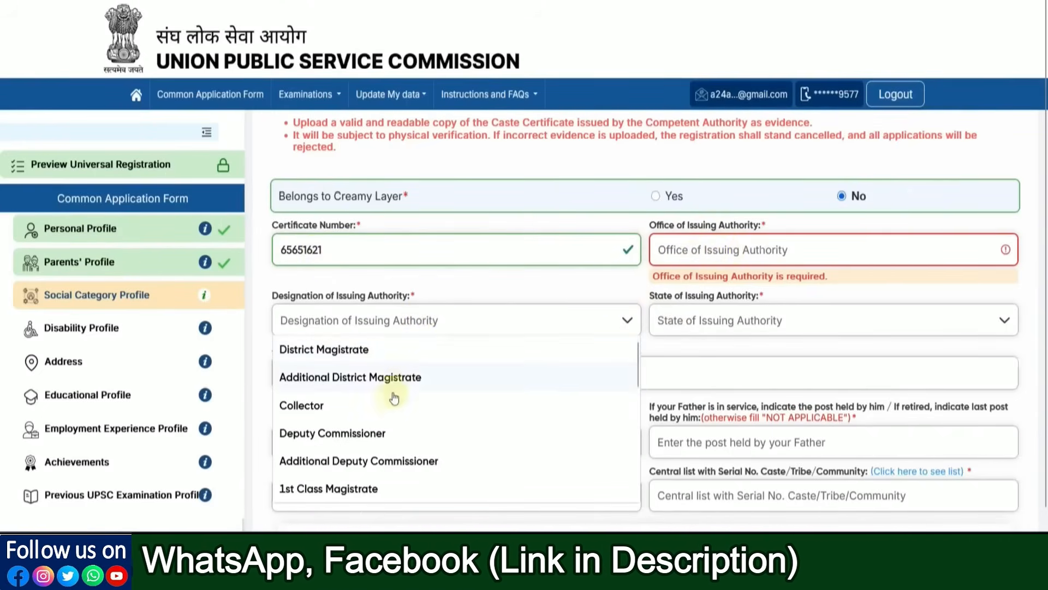
left_click(371, 406)
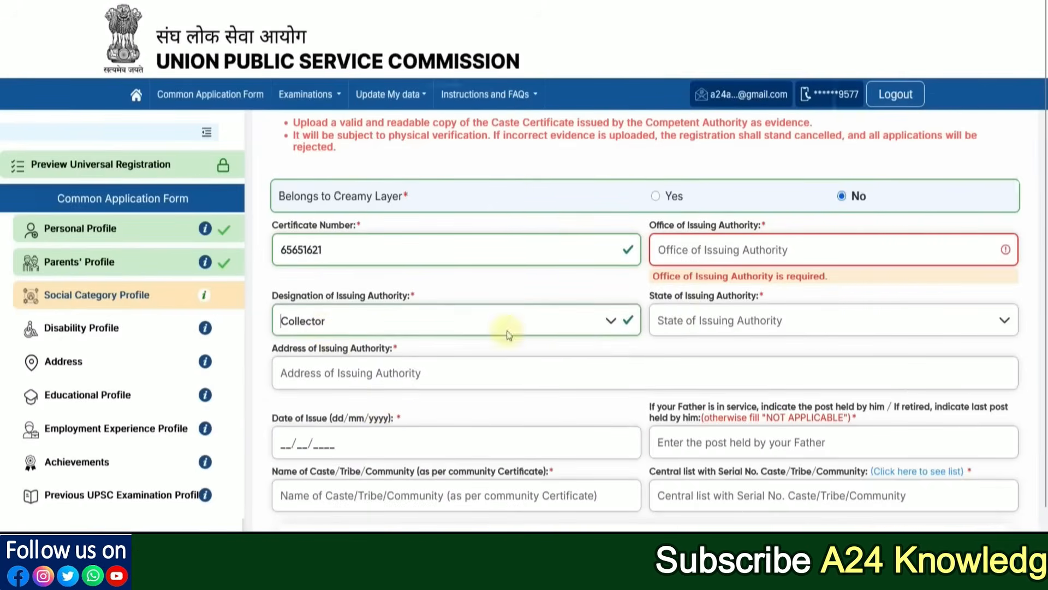
left_click(701, 250)
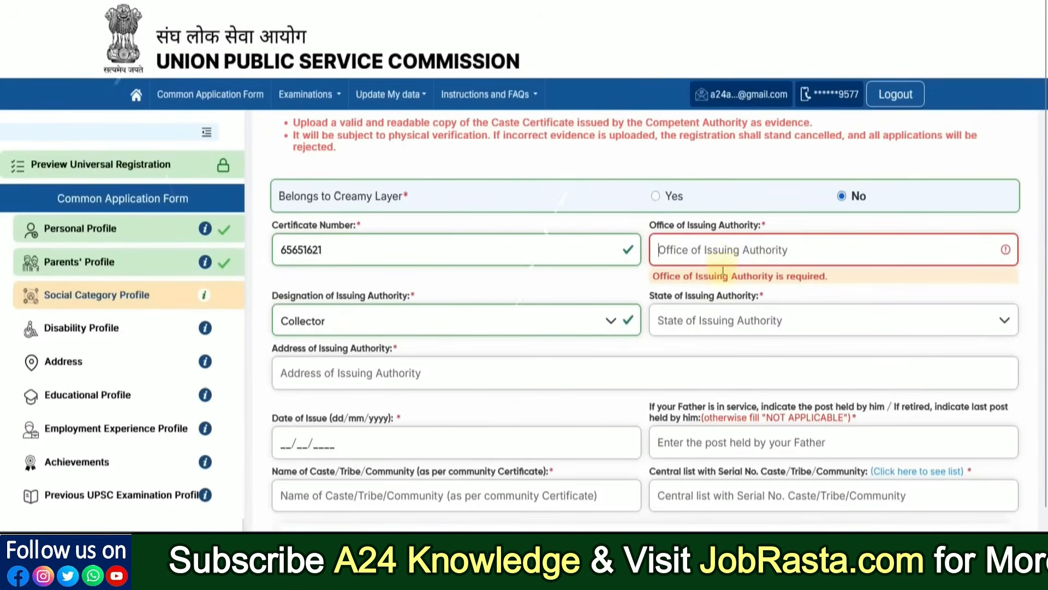
Set the issuing authority's state to Rajasthan, leaving the address and date of issue empty.
left_click(713, 327)
scroll(724, 399, "down", 10)
scroll(721, 399, "down", 5)
scroll(710, 431, "down", 2)
scroll(694, 360, "up", 3)
left_click(685, 296)
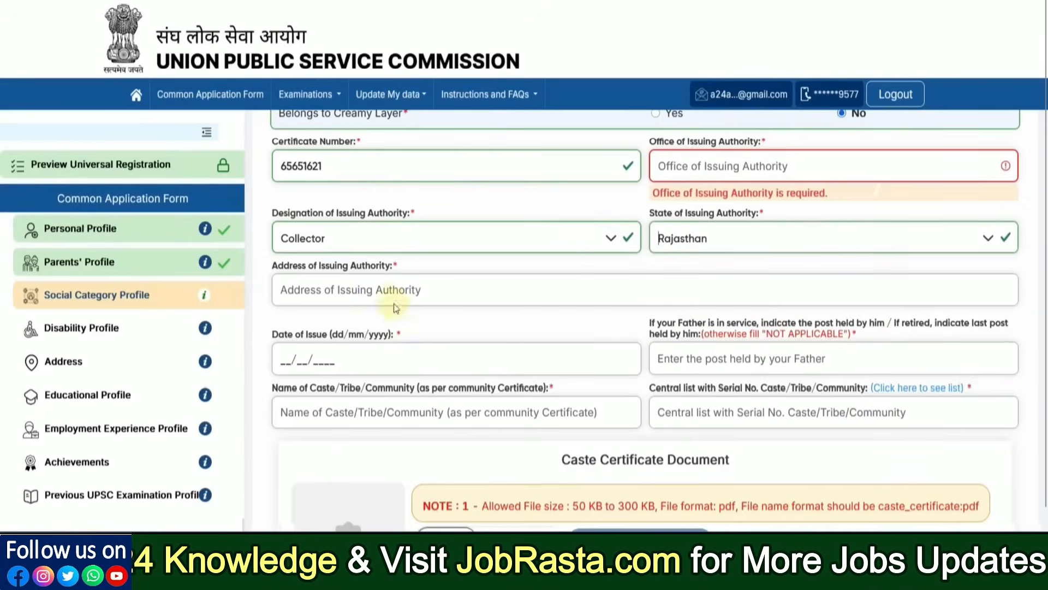
left_click(335, 292)
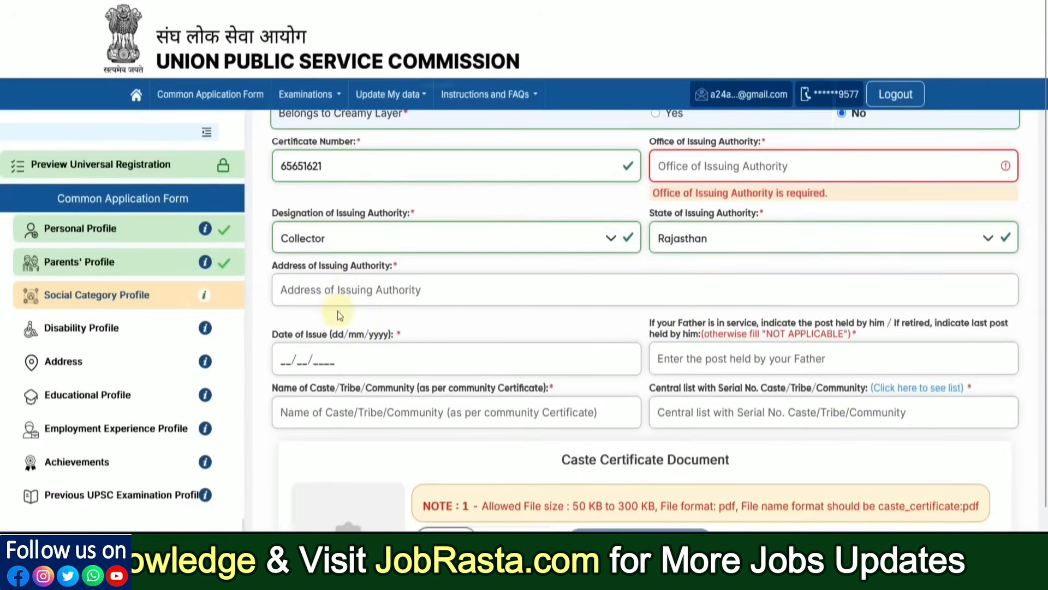
left_click(337, 310)
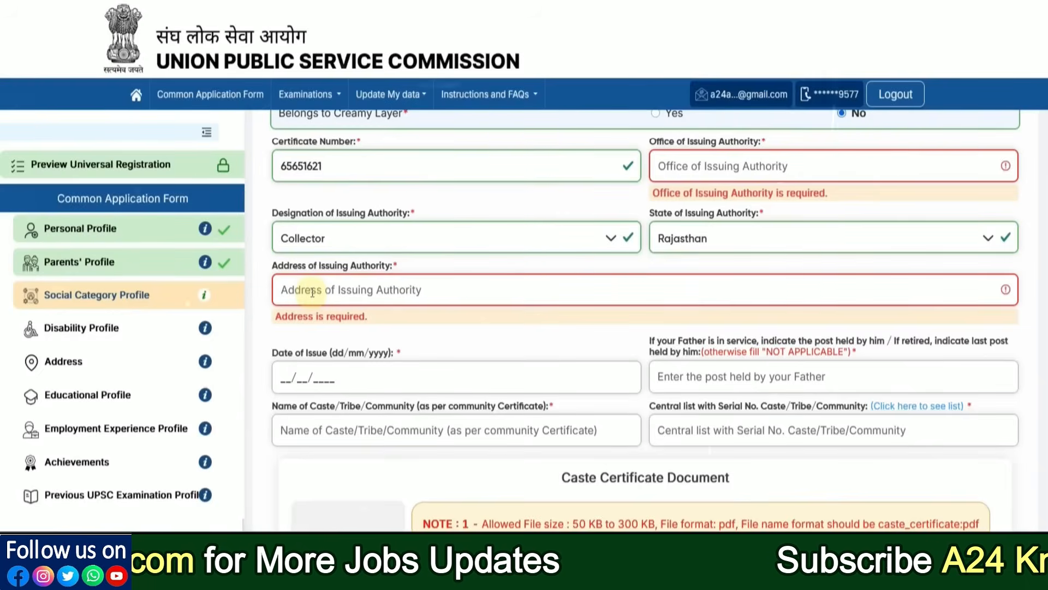
left_click(311, 291)
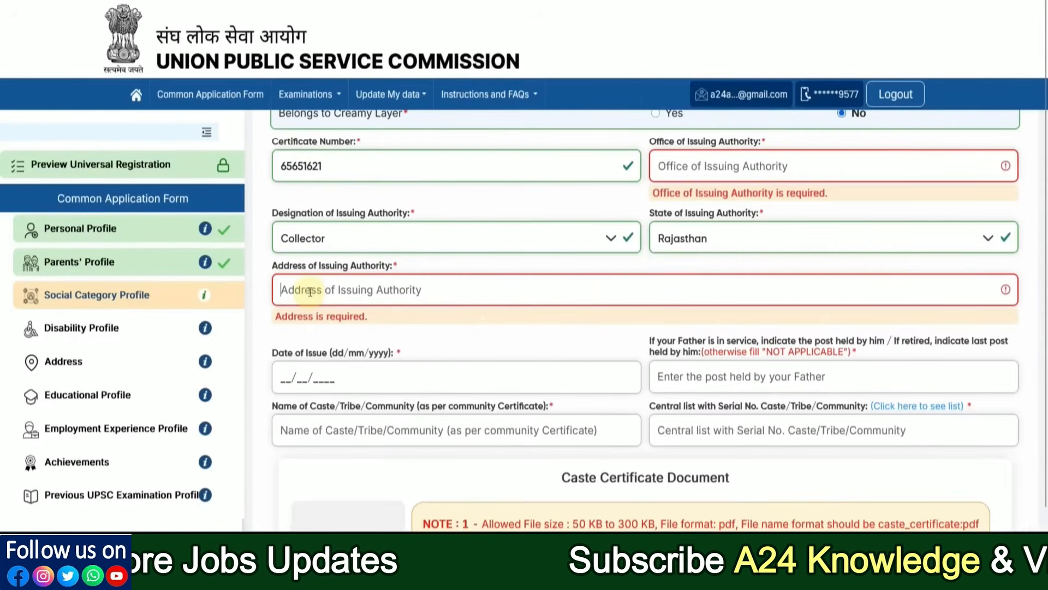
scroll(508, 385, "down", 2)
left_click(308, 299)
left_click(288, 297)
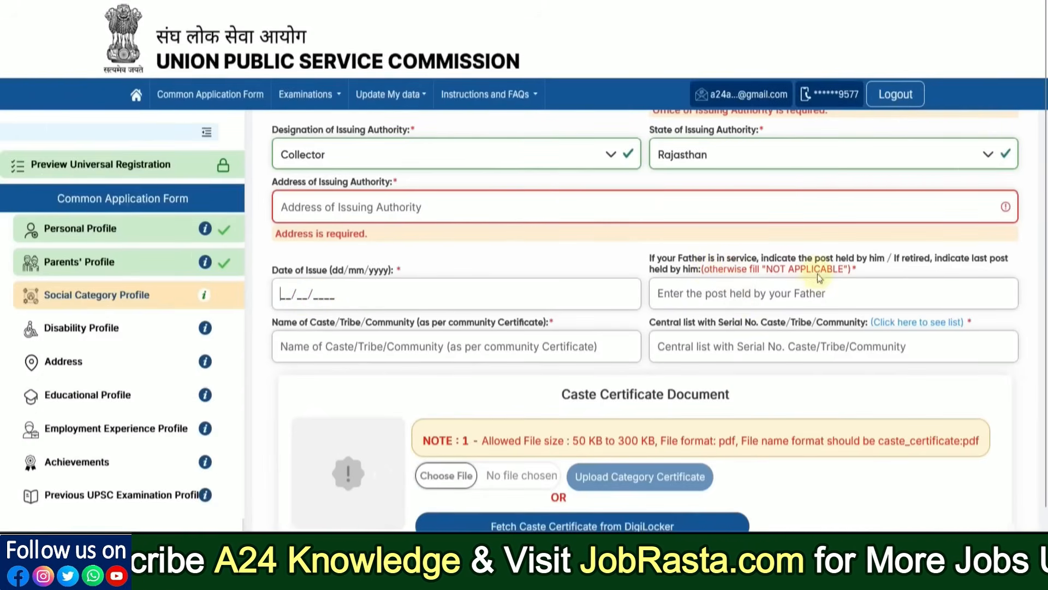
Enter NOT APPLICABLE as the father's post, then move to the caste name field.
left_click(767, 293)
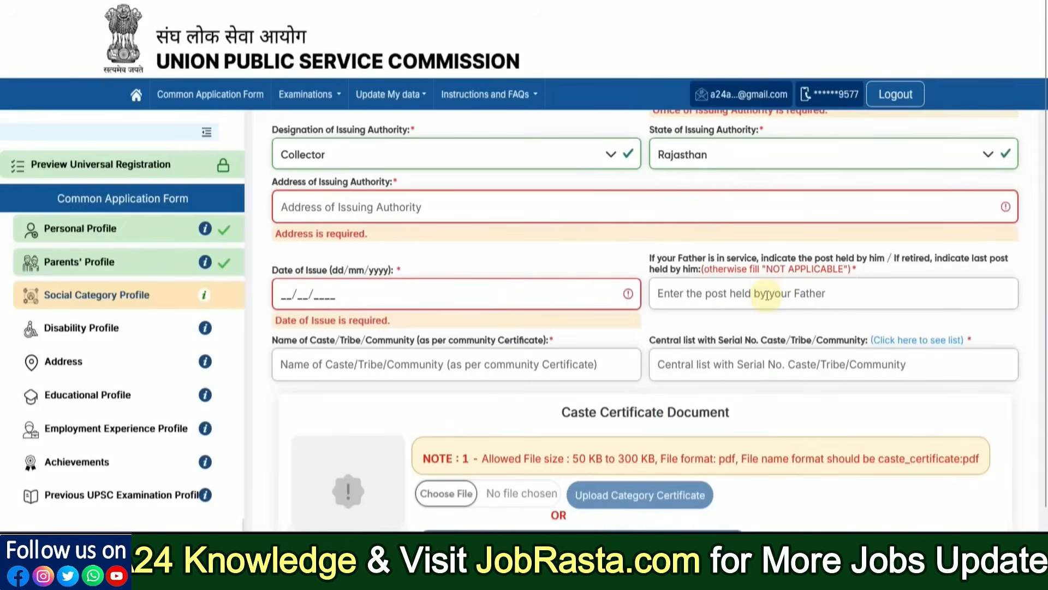
type("NOT APPLICABLE")
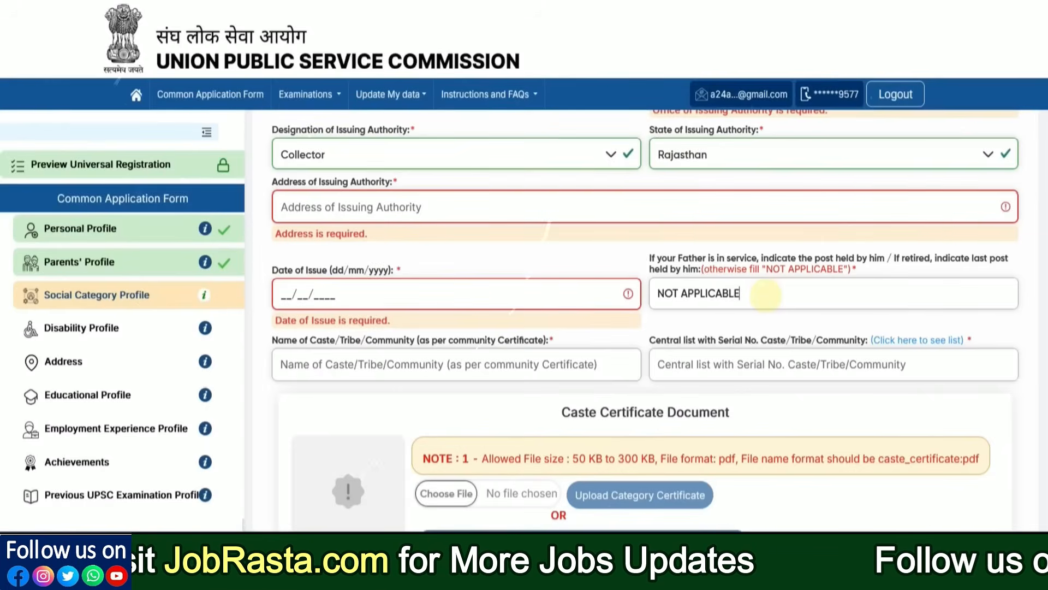
left_click(474, 374)
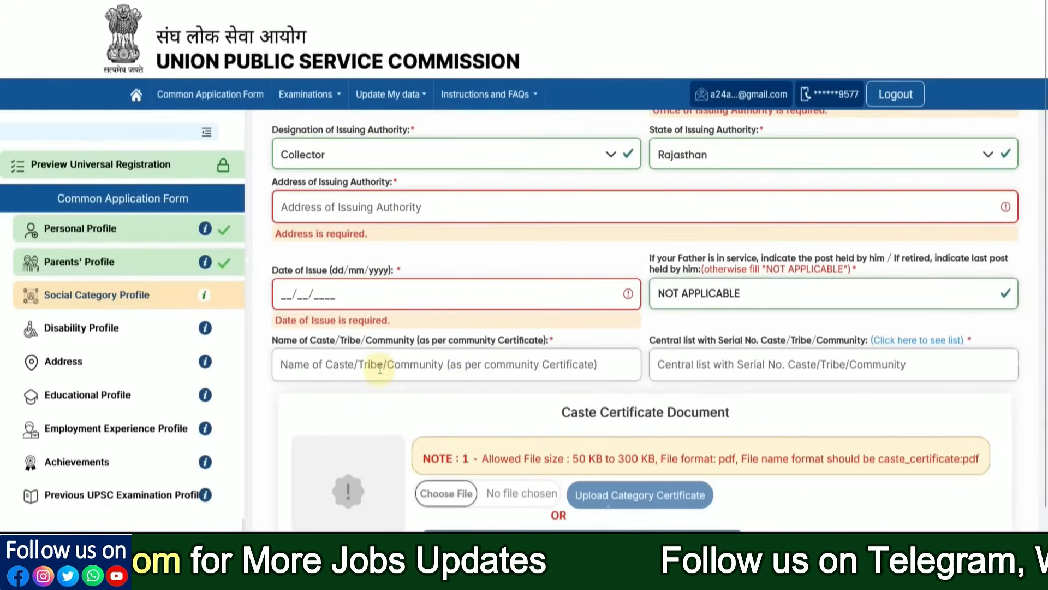
left_click_drag(456, 342, 527, 344)
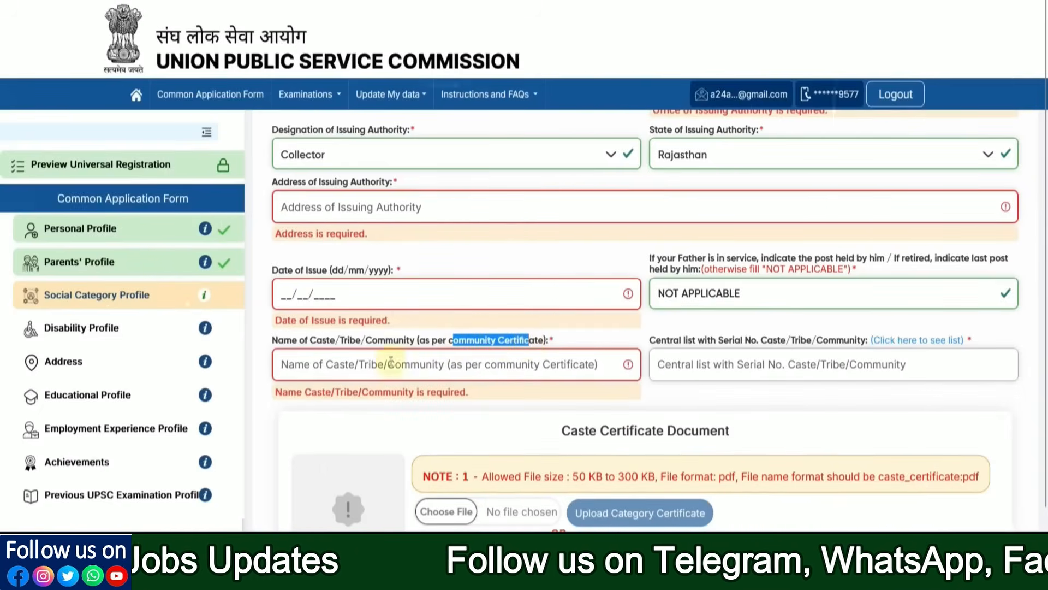
left_click(367, 370)
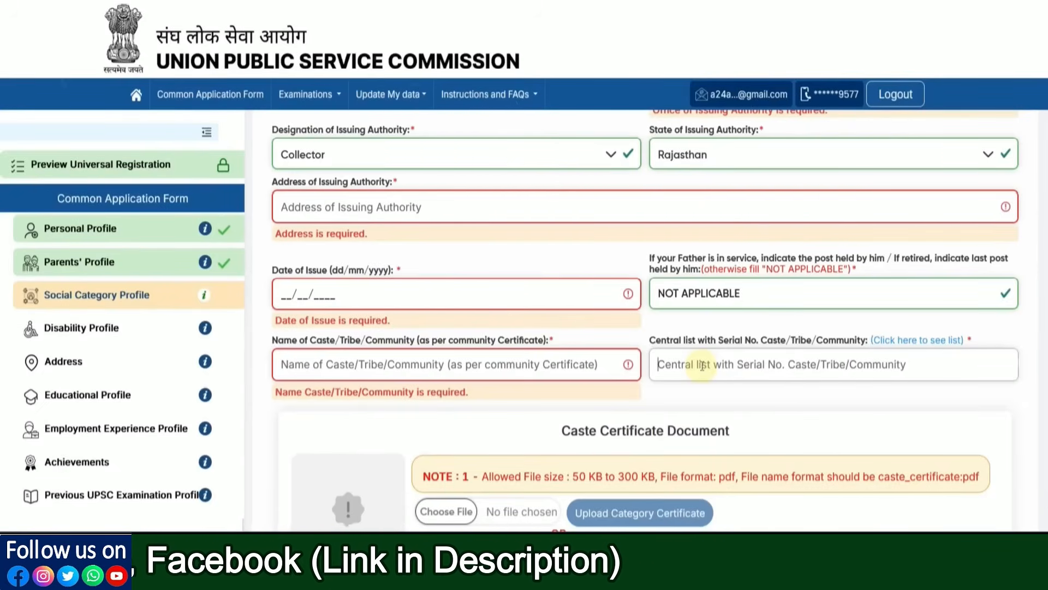
Open the NCBC Central List of OBCs, accepting the expired-certificate risk warning.
left_click(908, 346)
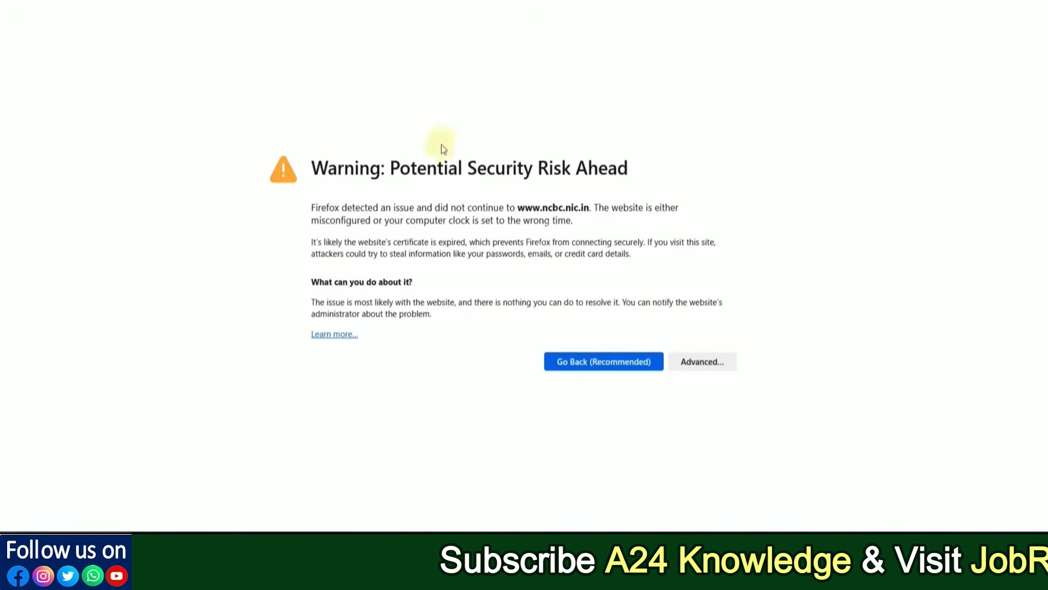
left_click(693, 369)
scroll(605, 401, "down", 2)
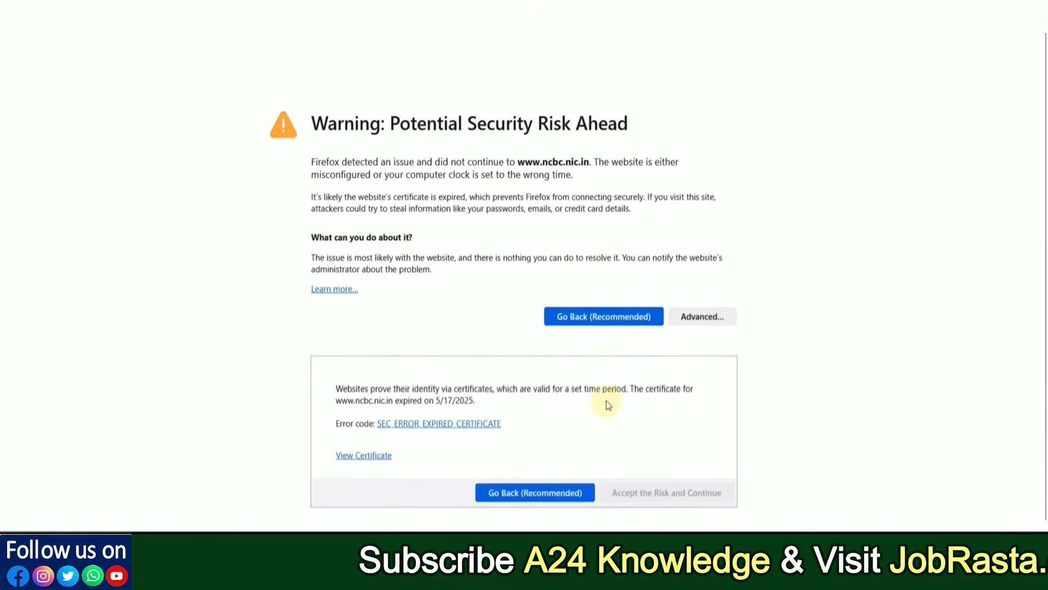
left_click(640, 489)
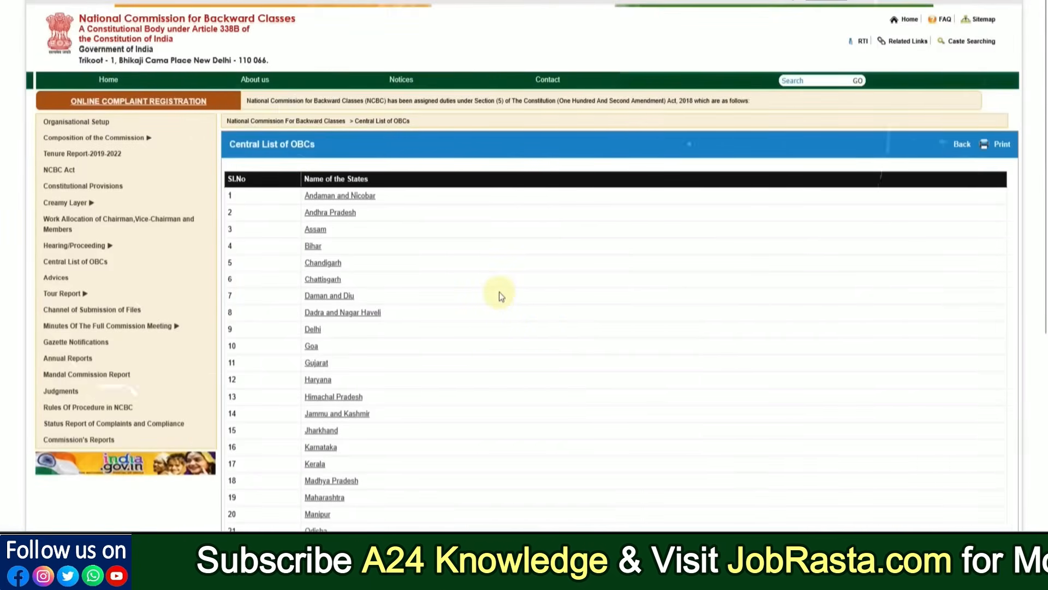
Open and browse Rajasthan's Central List of OBCs.
scroll(382, 251, "down", 4)
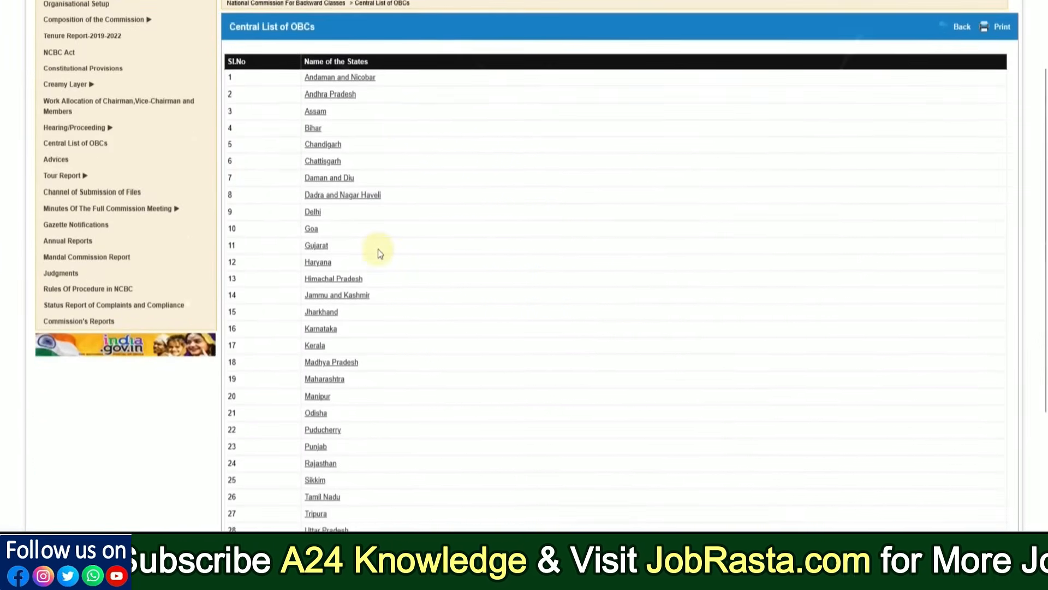
left_click(332, 345)
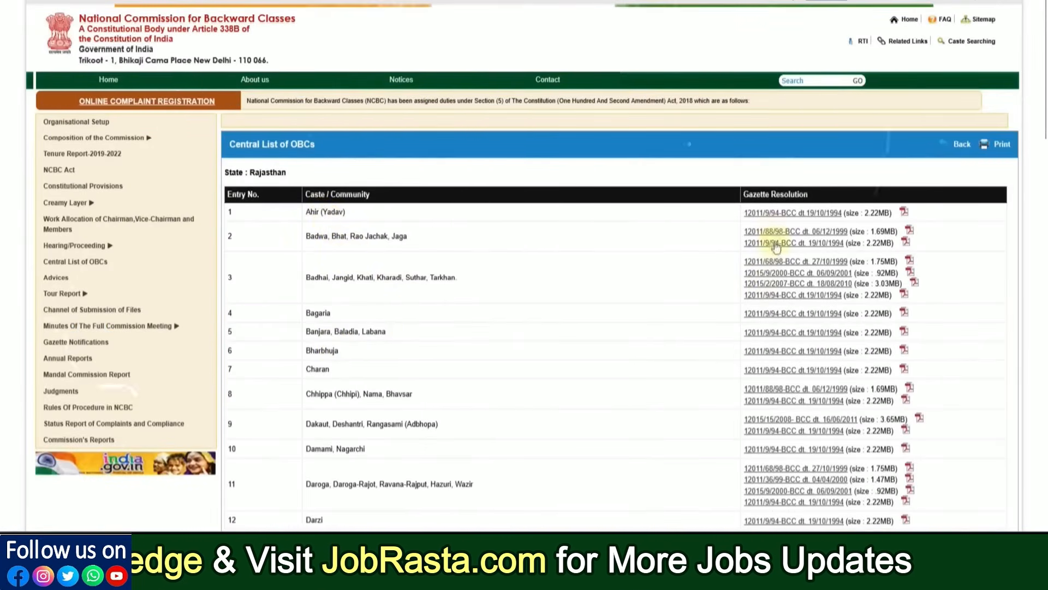
scroll(771, 242, "down", 7)
scroll(779, 308, "down", 8)
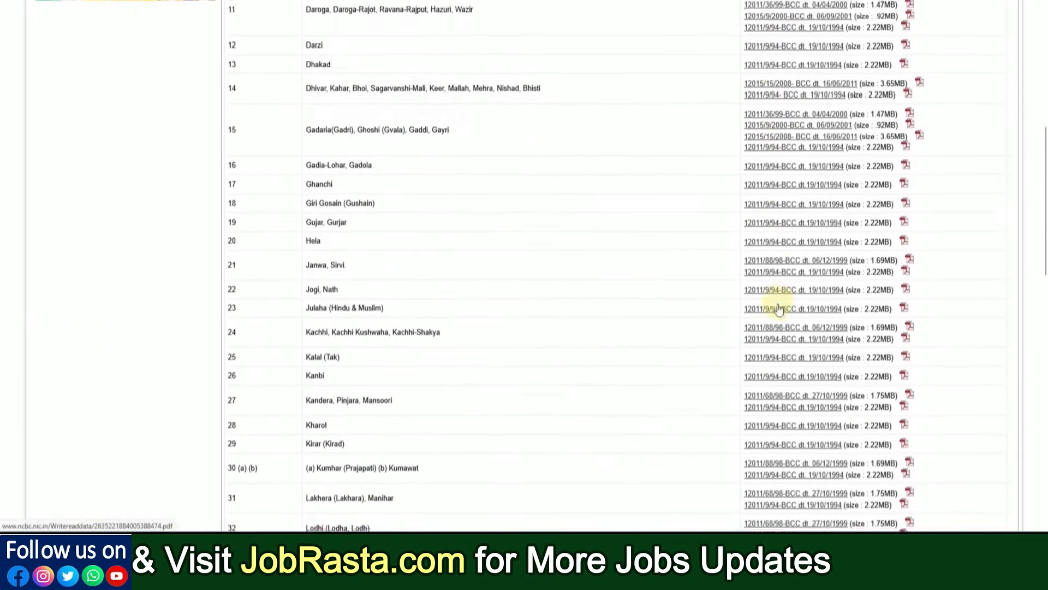
scroll(779, 307, "down", 3)
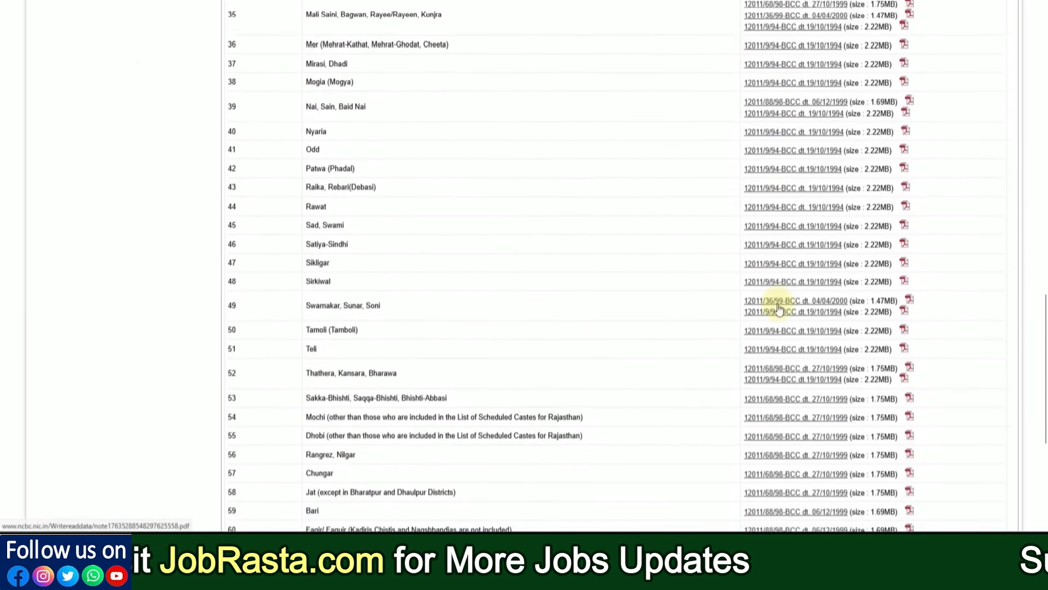
scroll(781, 301, "up", 18)
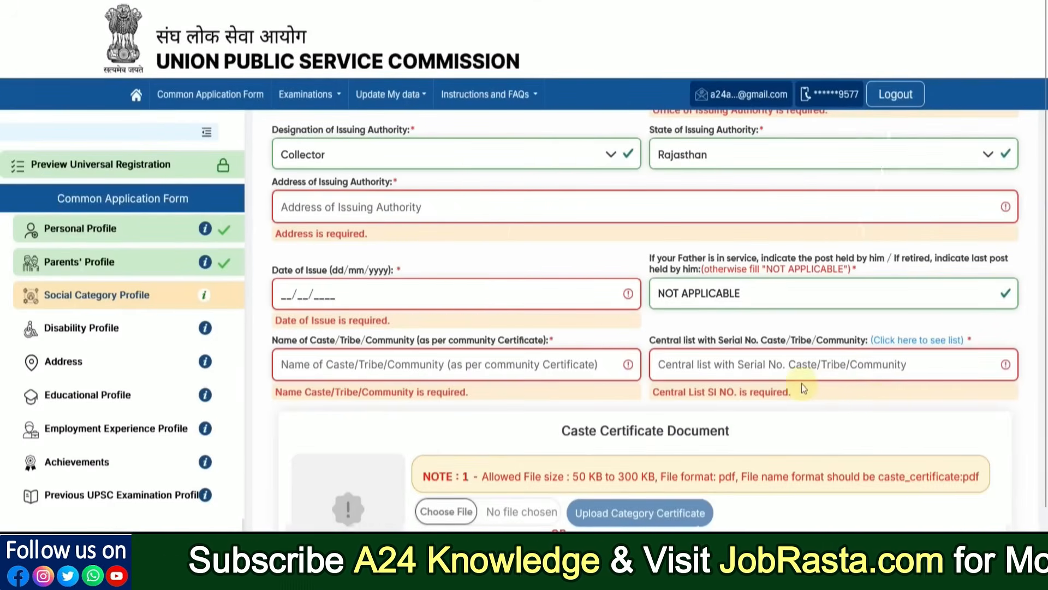
Rename the PDF cast_certificate to caste_certificate and pick it as the caste certificate file.
scroll(803, 384, "down", 3)
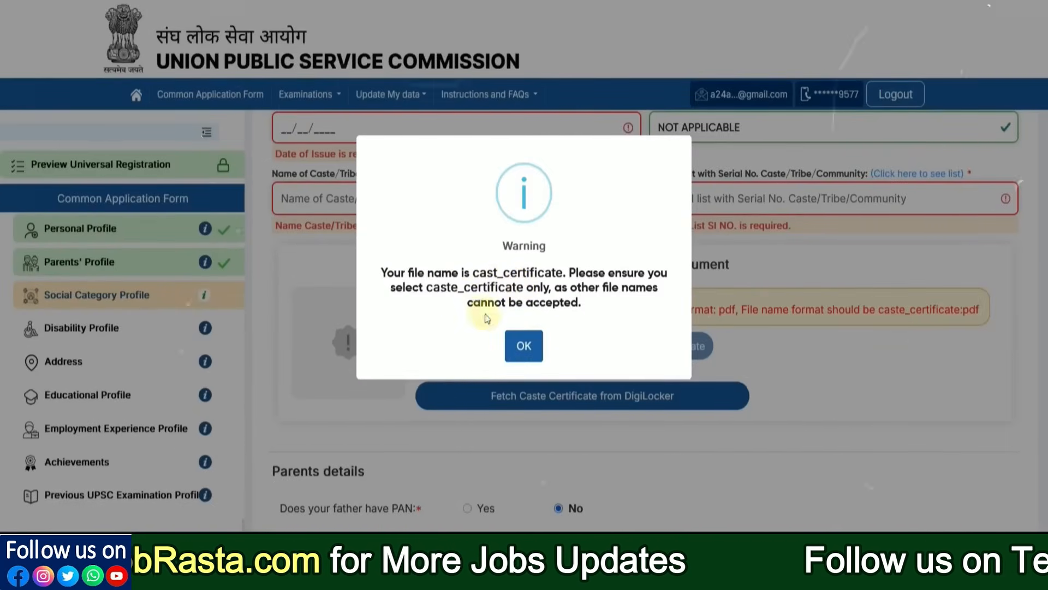
left_click(521, 345)
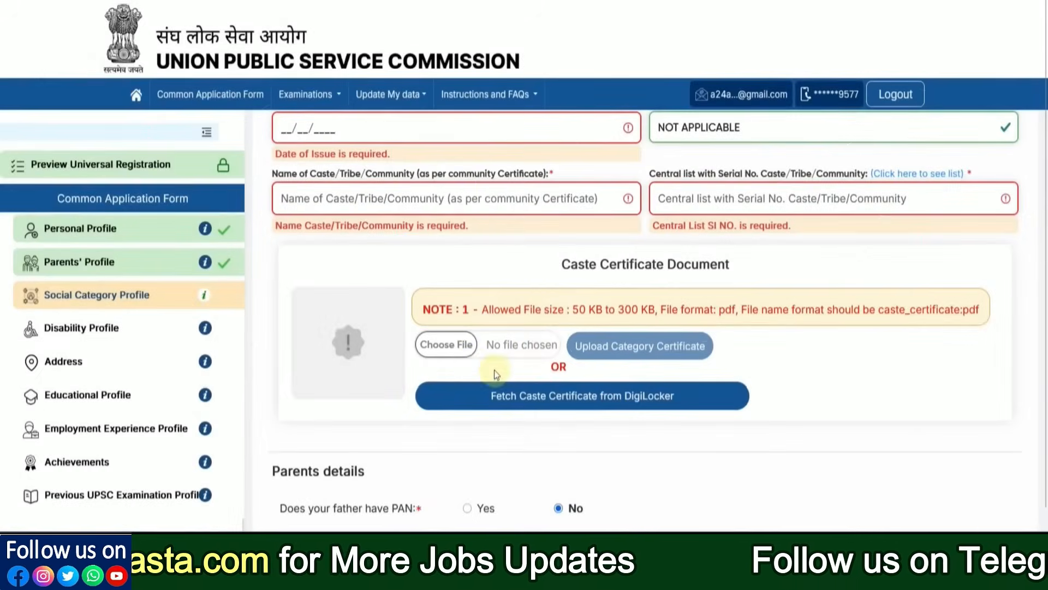
left_click(460, 356)
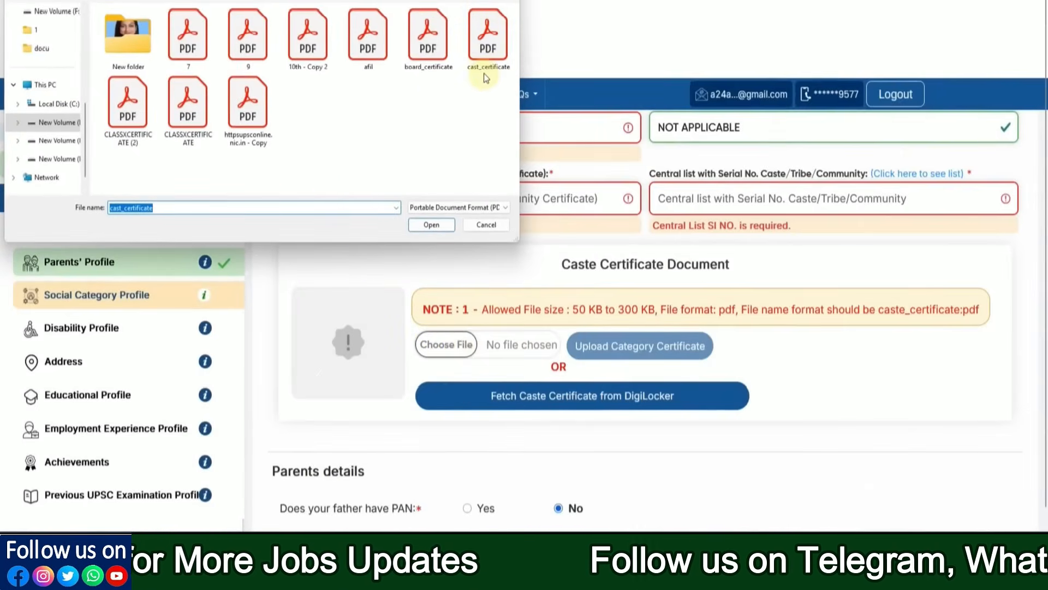
left_click(483, 55)
right_click(483, 55)
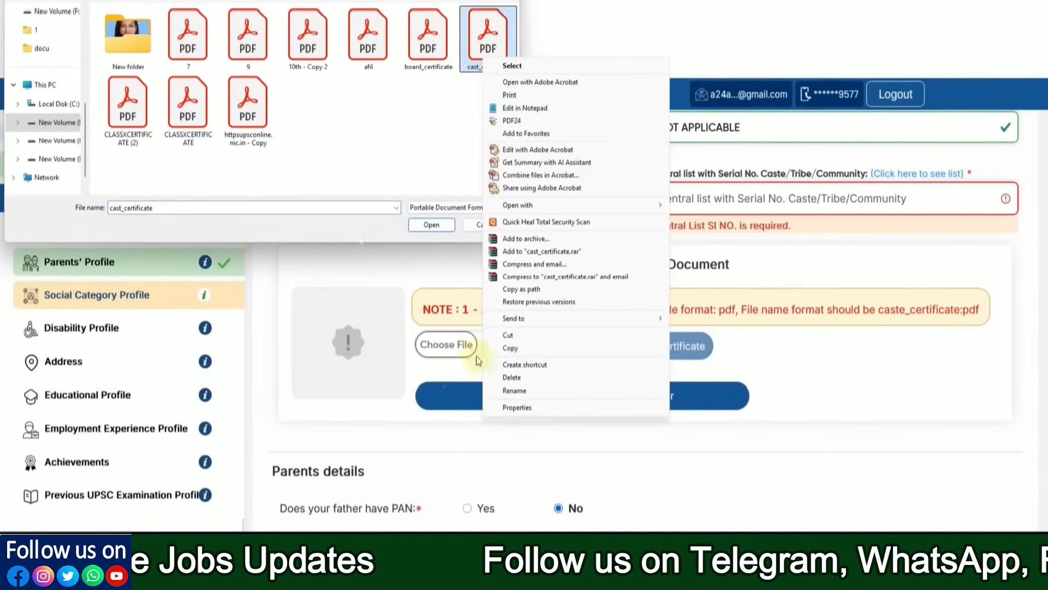
left_click(552, 390)
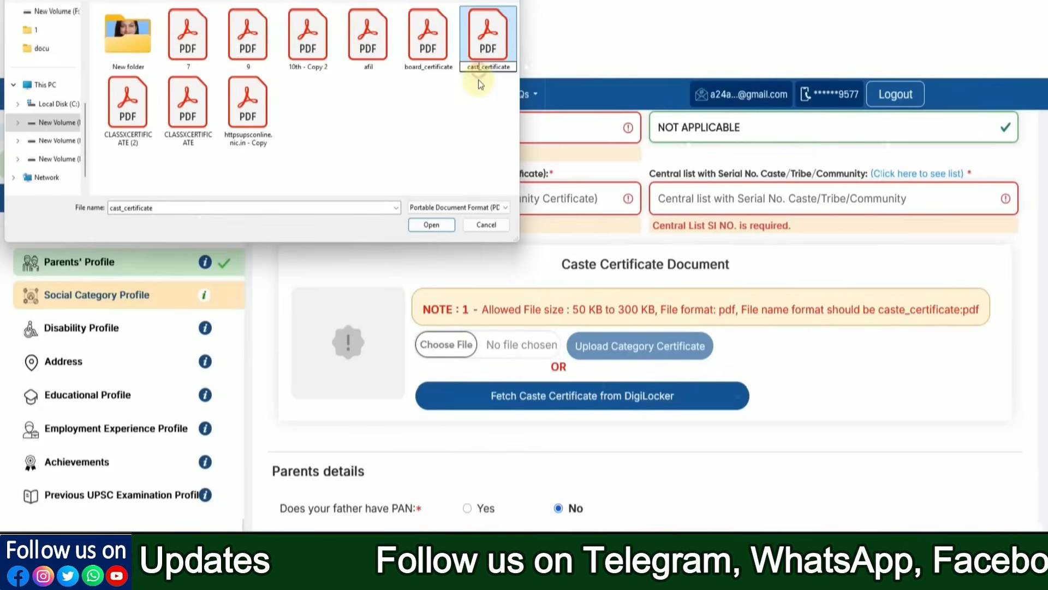
left_click(466, 91)
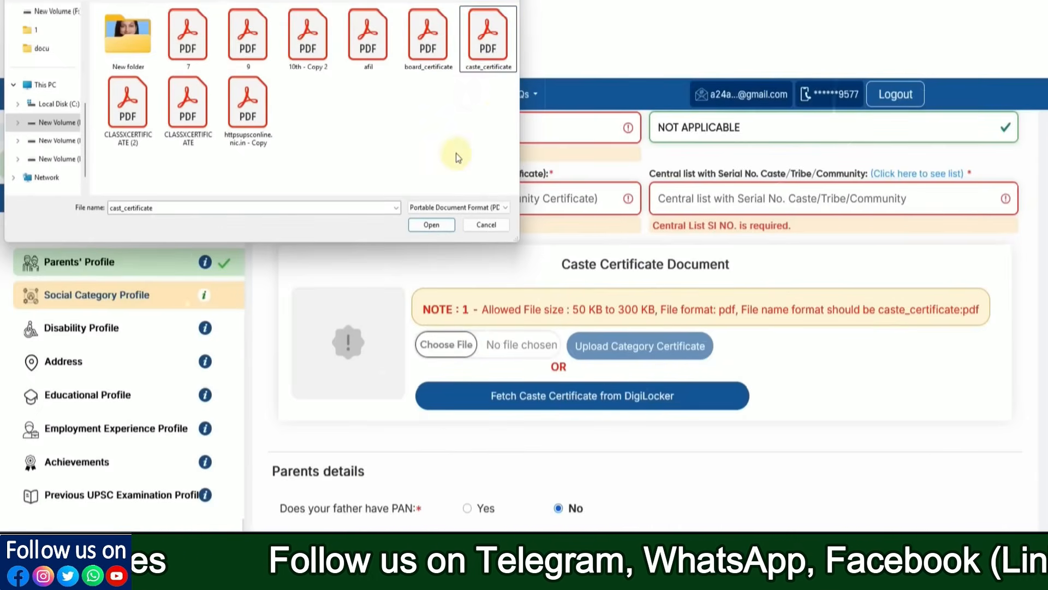
double_click(489, 56)
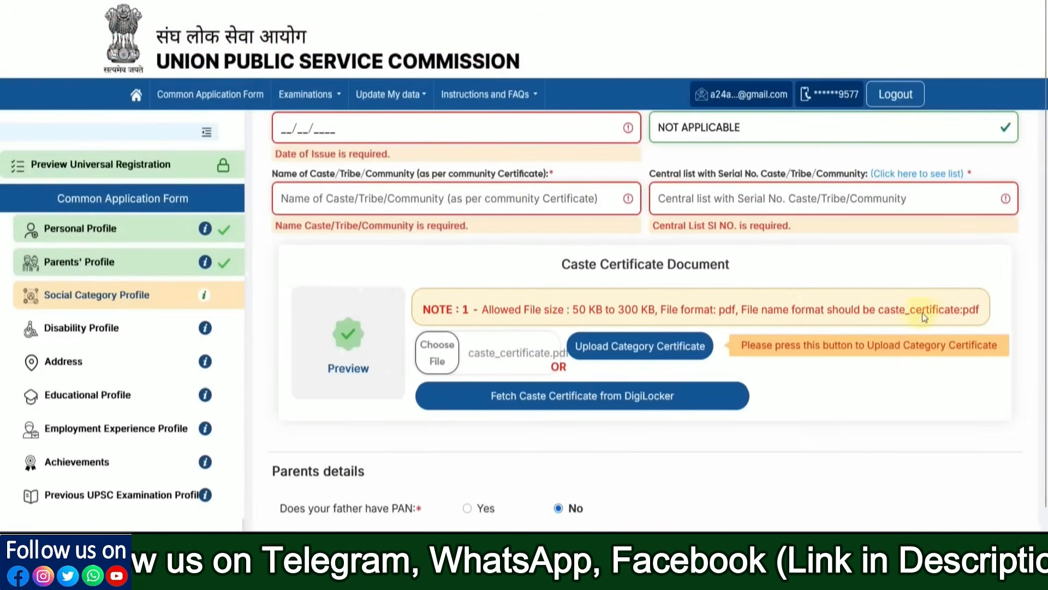
Upload the category certificate, confirming with Yes and acknowledging the success message.
left_click(639, 356)
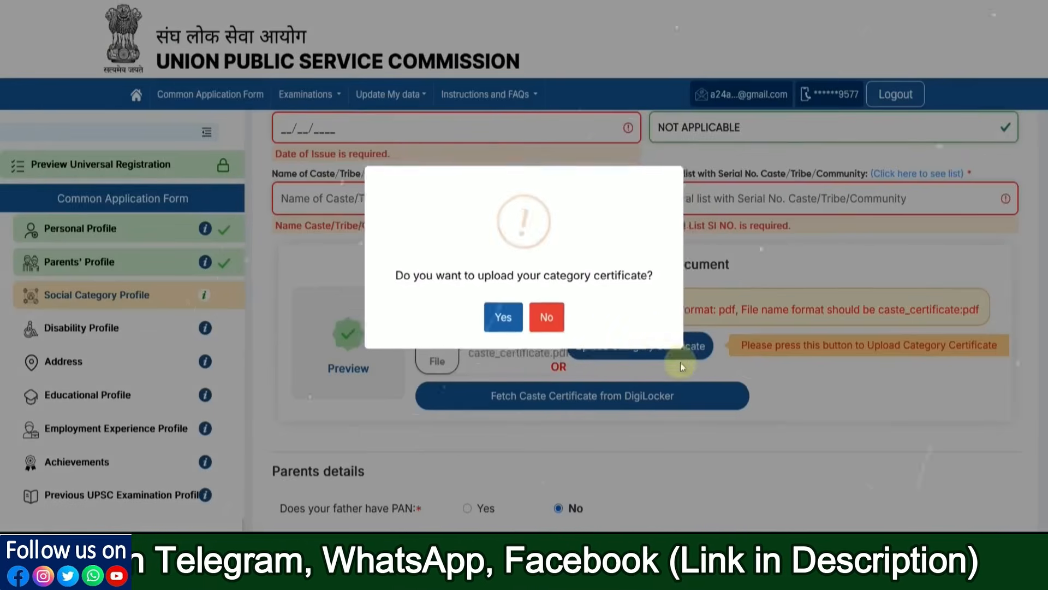
left_click(501, 317)
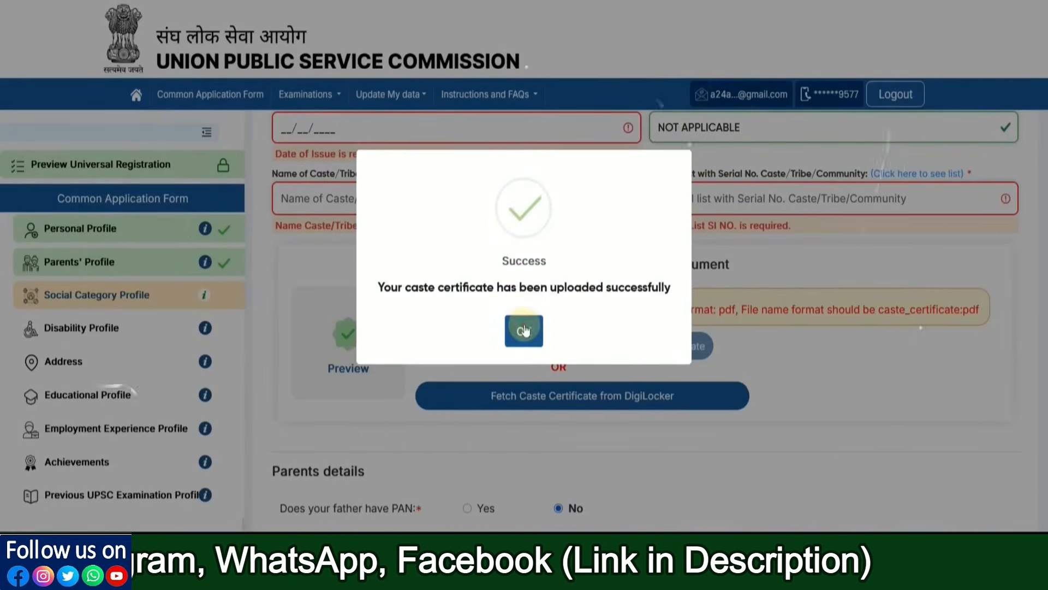
left_click(524, 333)
Answer Yes for both the father's and mother's PAN and Aadhaar.
scroll(690, 344, "down", 2)
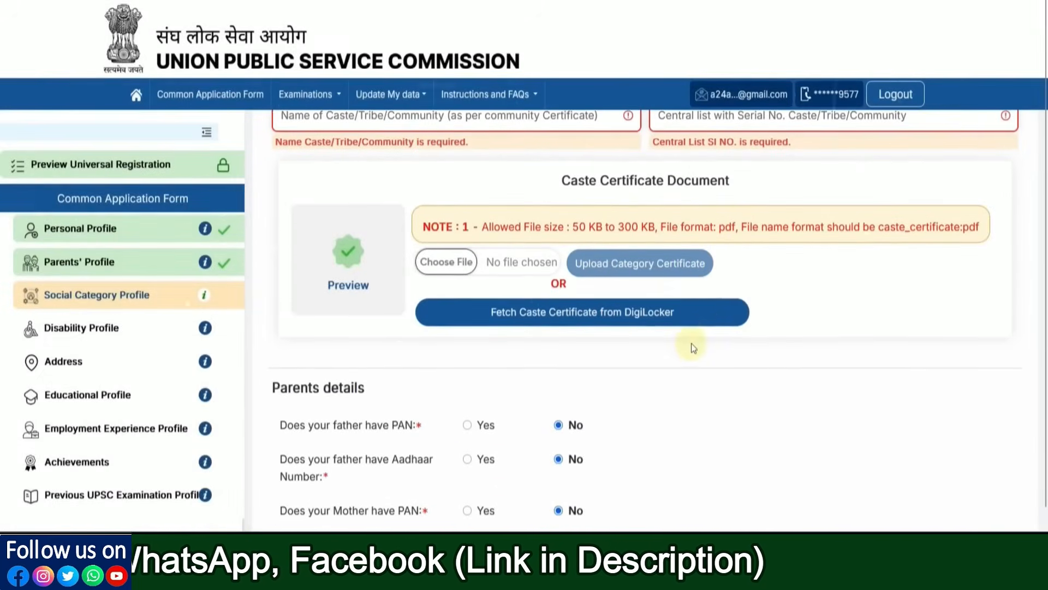
scroll(716, 366, "down", 2)
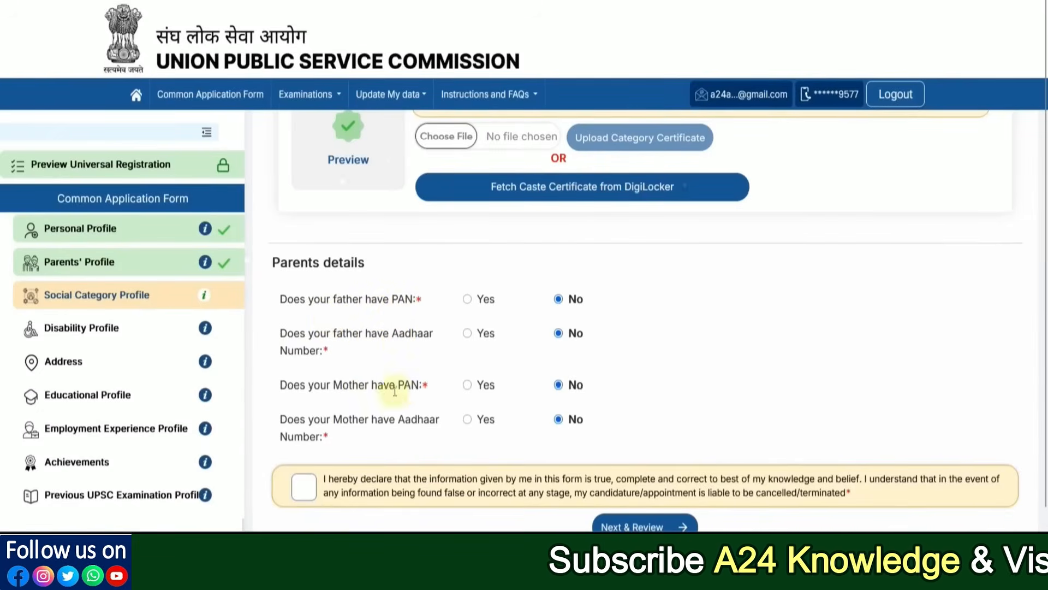
left_click(468, 299)
left_click(468, 357)
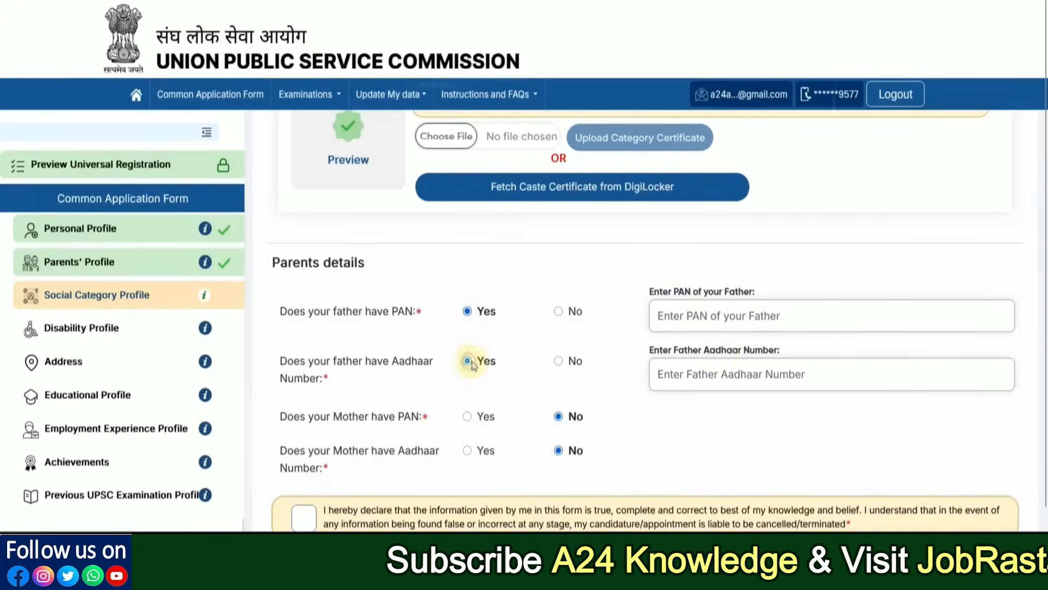
scroll(504, 395, "down", 1)
scroll(503, 395, "down", 1)
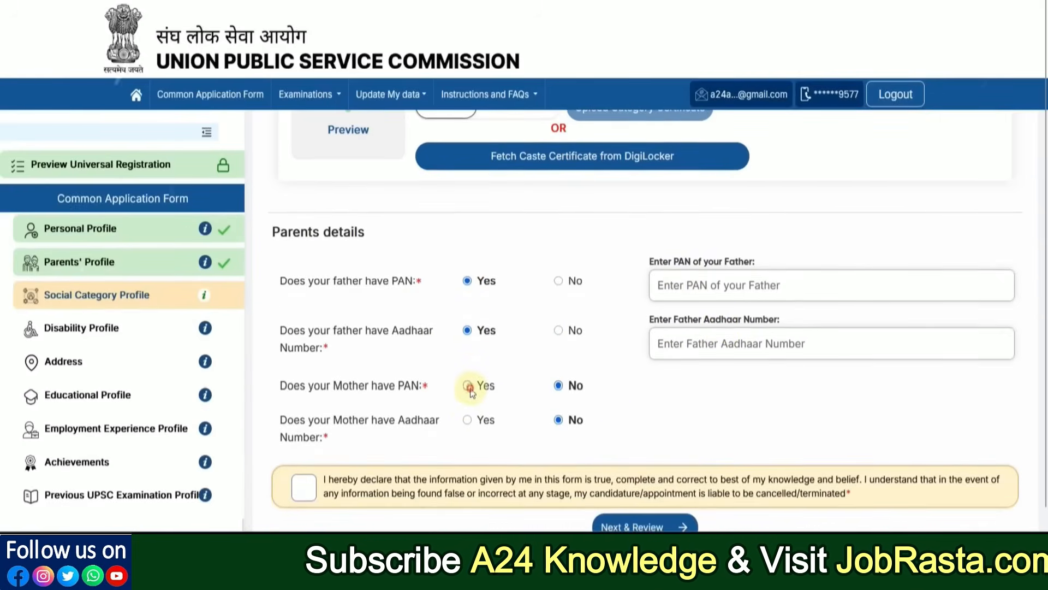
left_click(468, 386)
left_click(467, 446)
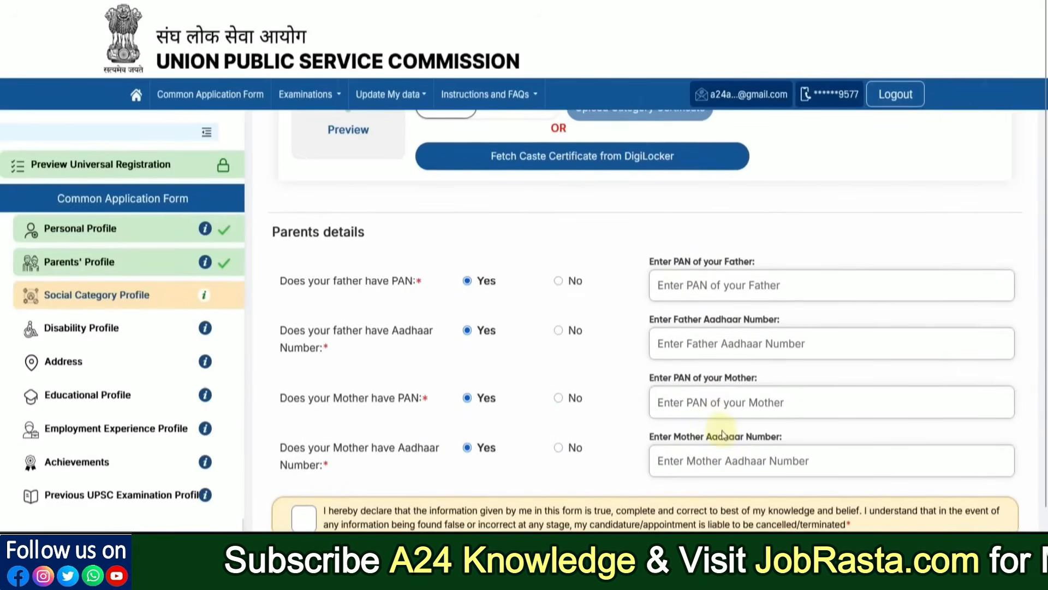
Accept the declaration and save the Social Category Profile.
scroll(722, 430, "down", 1)
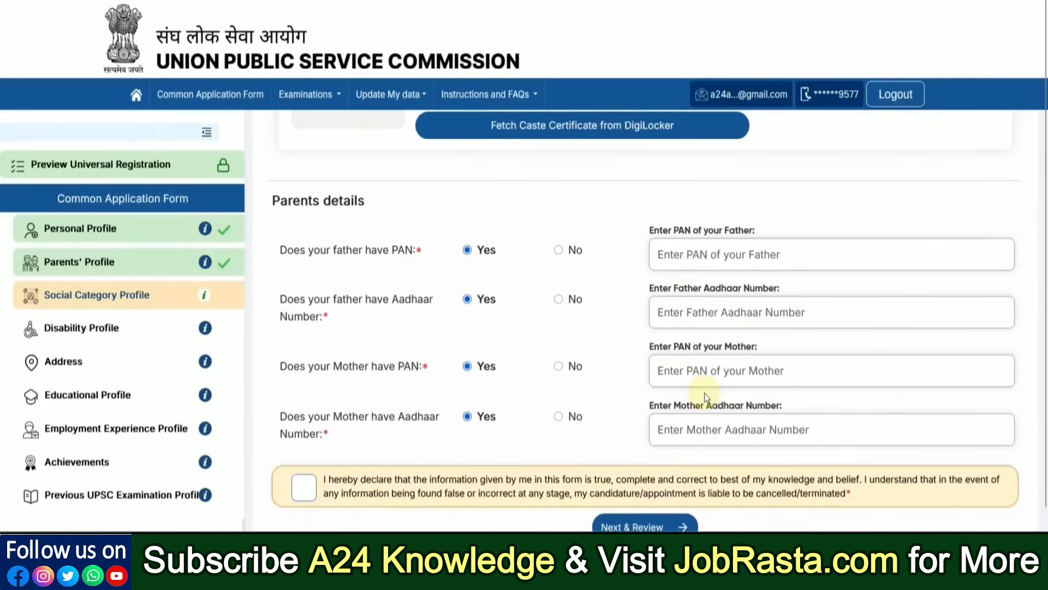
scroll(704, 392, "down", 1)
left_click(302, 480)
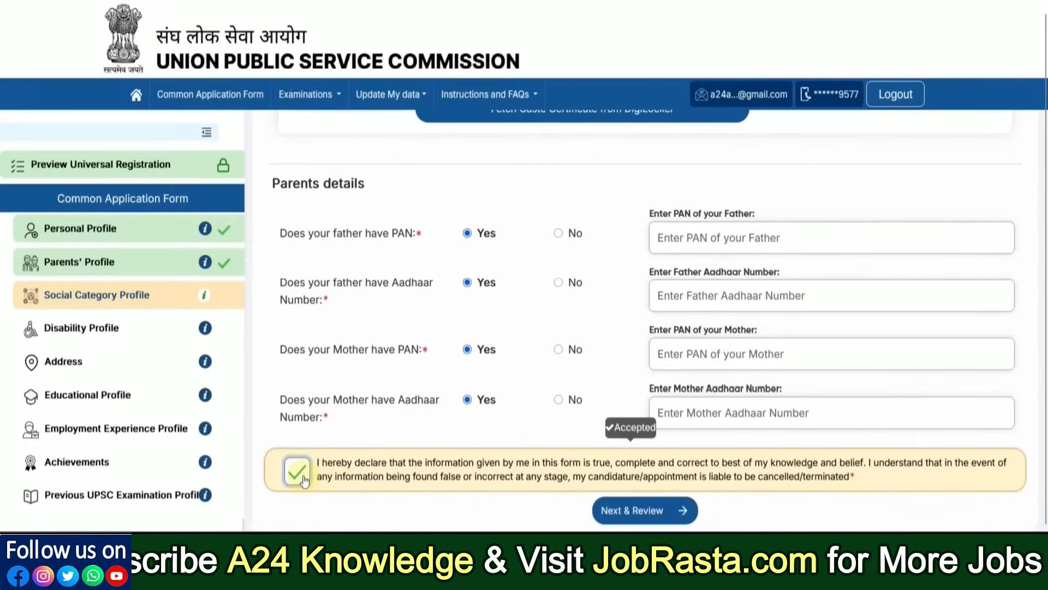
left_click(633, 519)
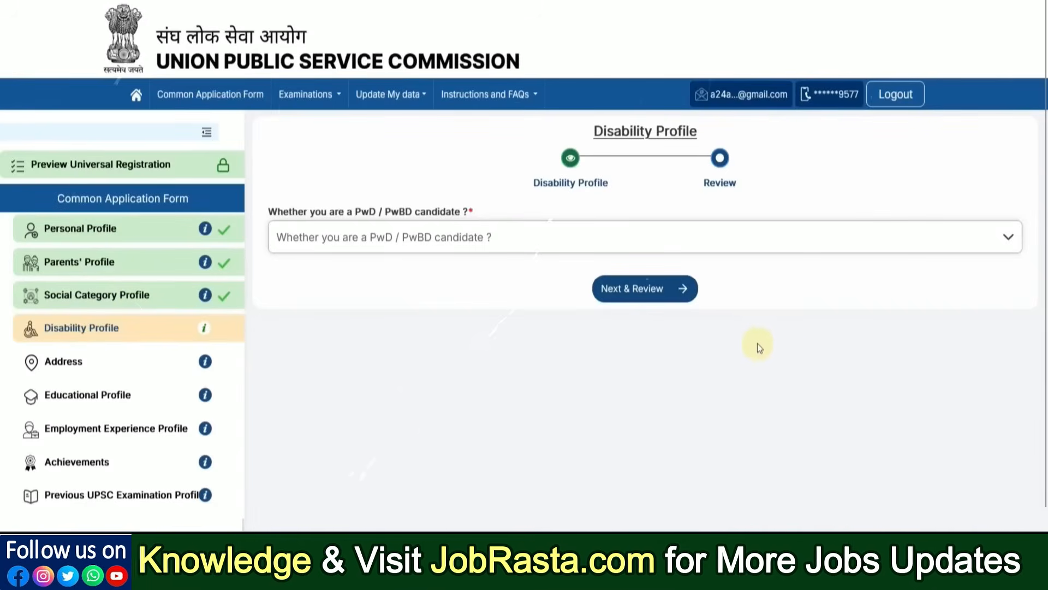
Mark the candidate as PwD / PwBD with disability of 40% or above.
left_click(420, 247)
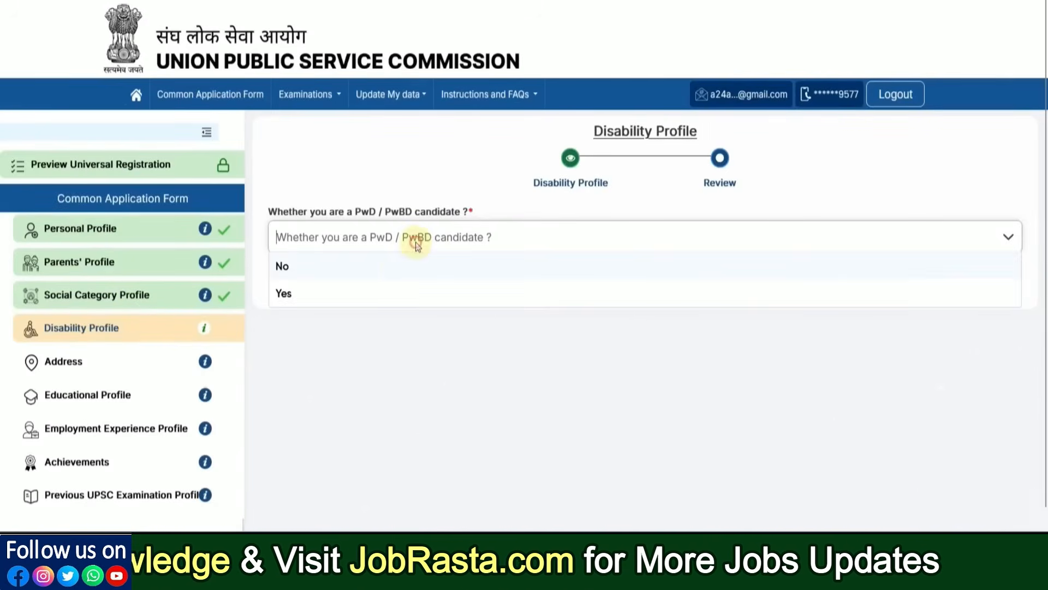
left_click(355, 297)
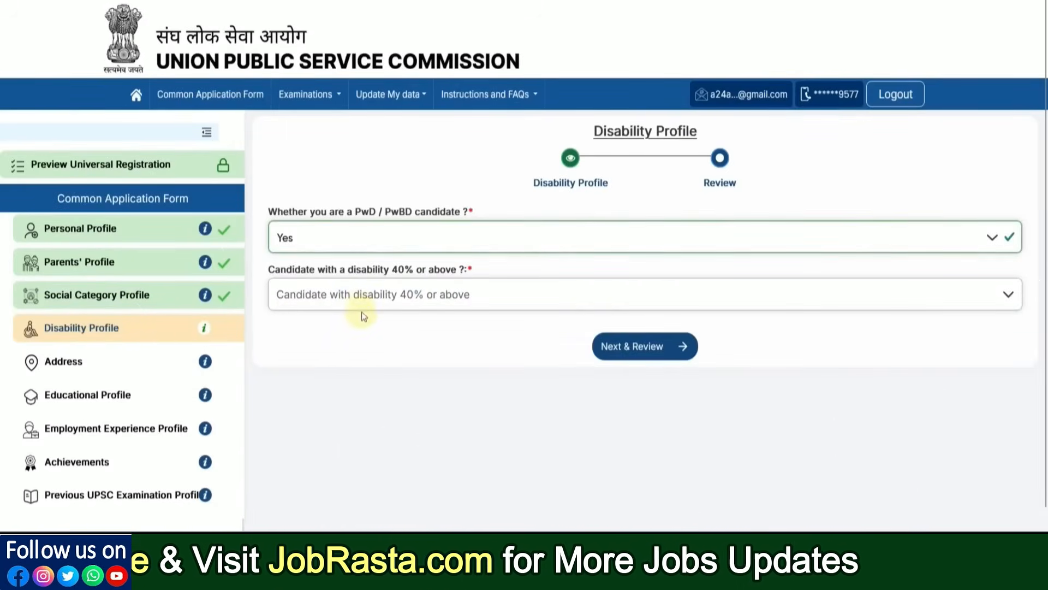
left_click(358, 303)
left_click(344, 353)
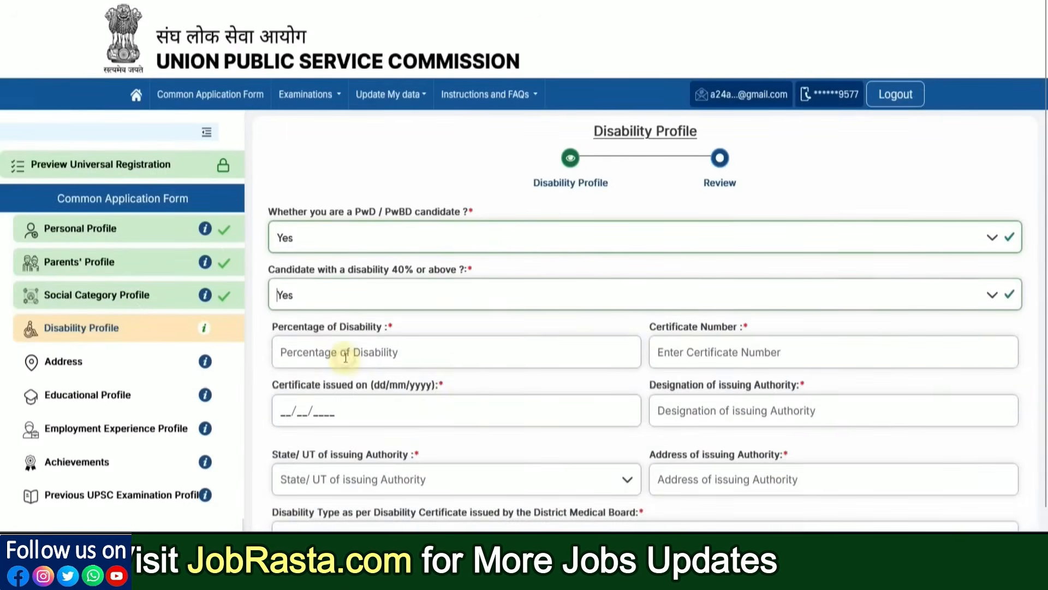
scroll(463, 381, "down", 2)
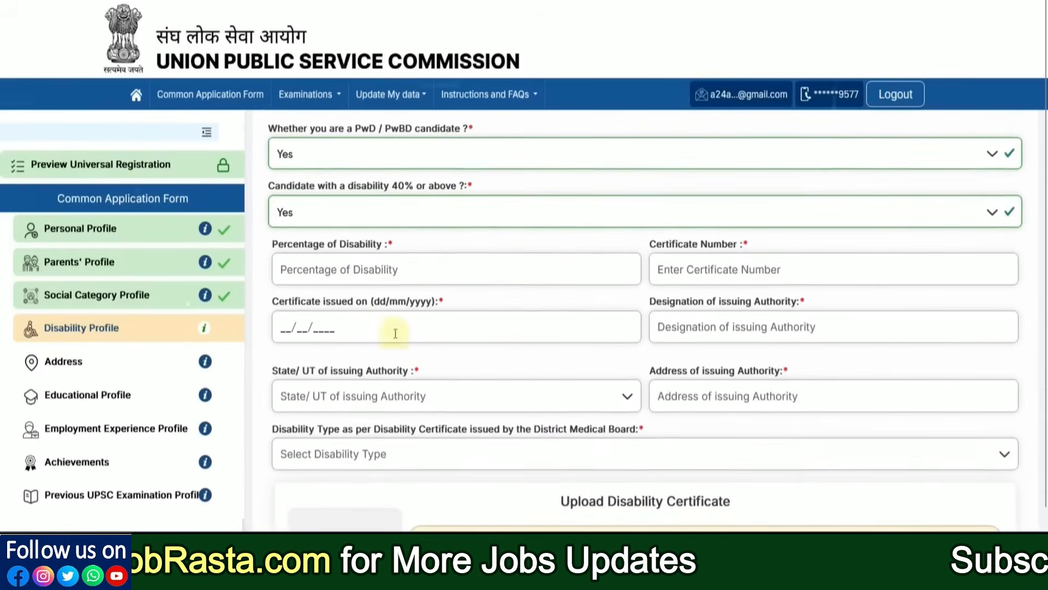
left_click(391, 280)
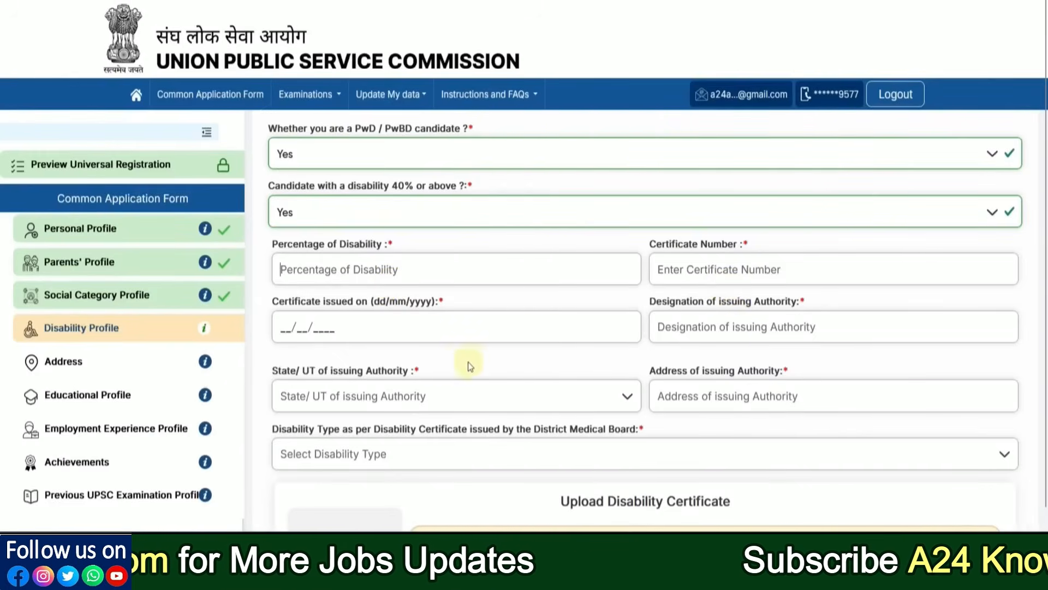
Leave the issuing authority designation and disability type unfilled, then scroll to the certificate upload.
left_click(694, 328)
scroll(627, 334, "down", 3)
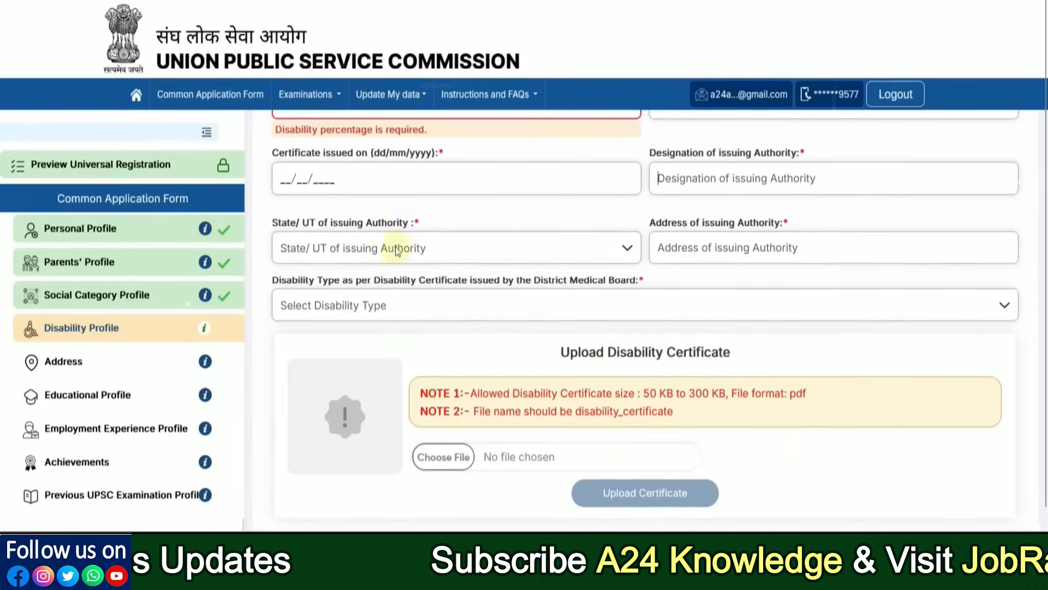
left_click(512, 303)
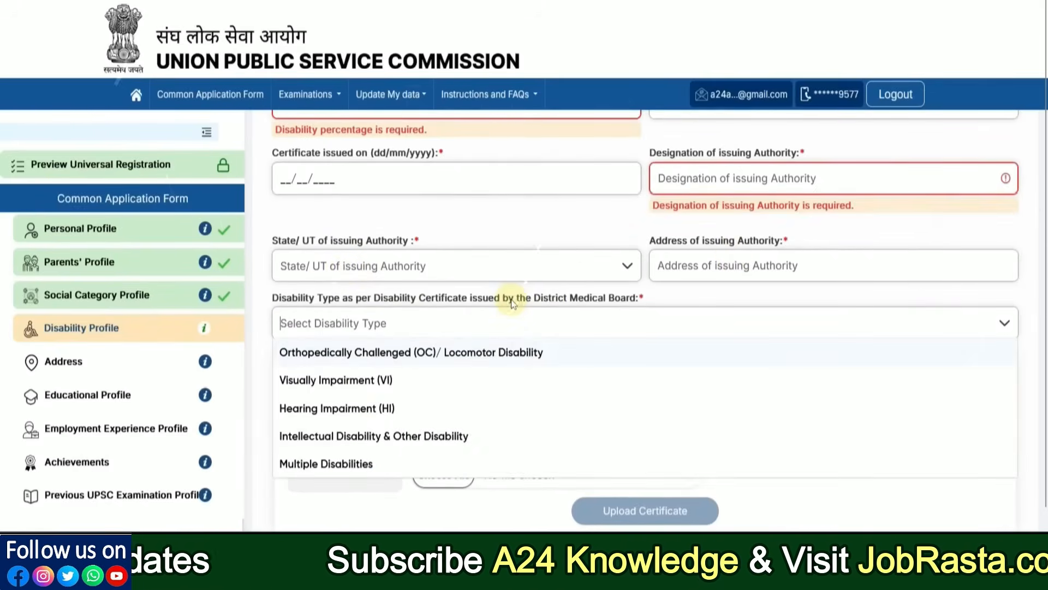
left_click(404, 508)
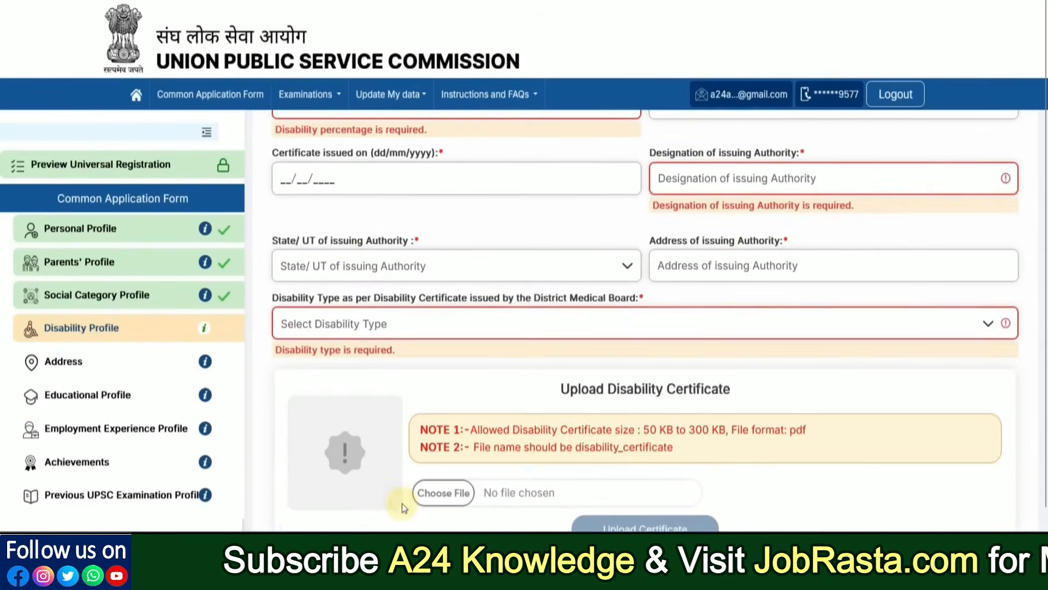
scroll(588, 397, "down", 3)
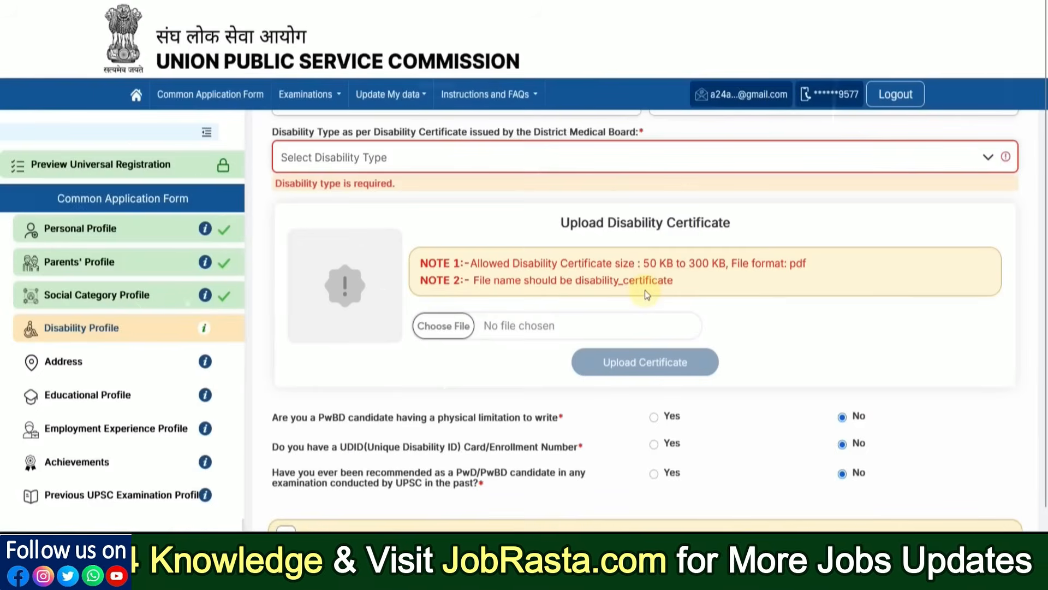
Answer No to being a PwD/PwBD candidate, accept the declaration, and save the disability profile.
scroll(653, 321, "down", 1)
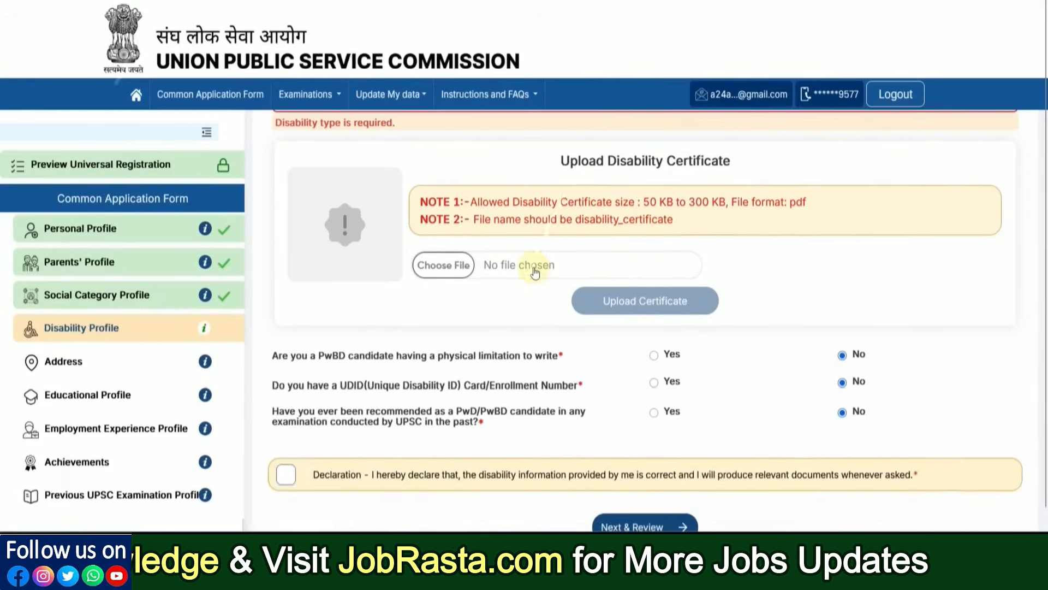
scroll(581, 322, "down", 1)
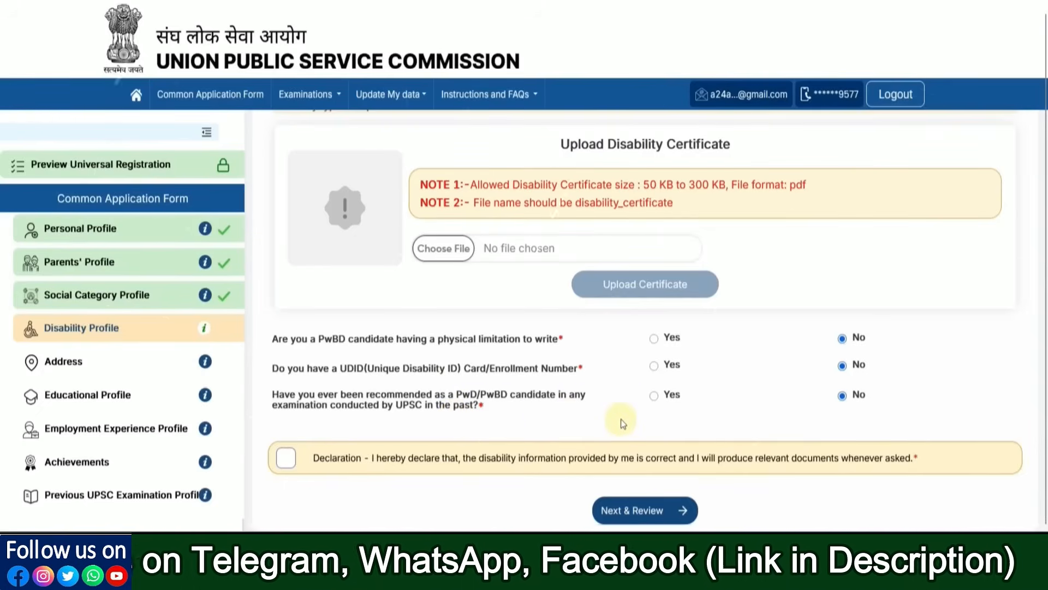
scroll(621, 418, "up", 9)
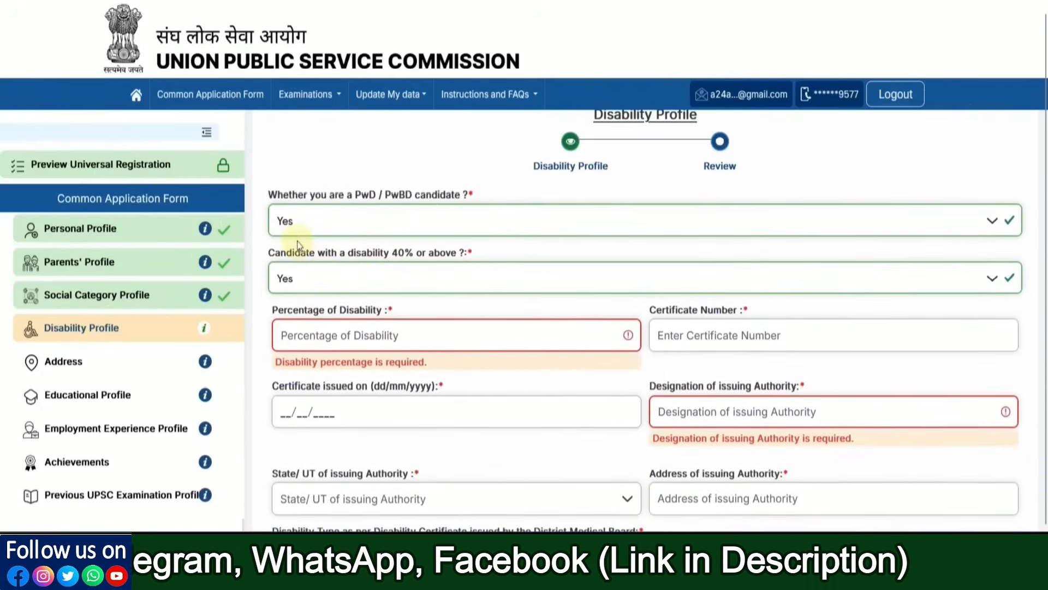
left_click(297, 235)
left_click(292, 246)
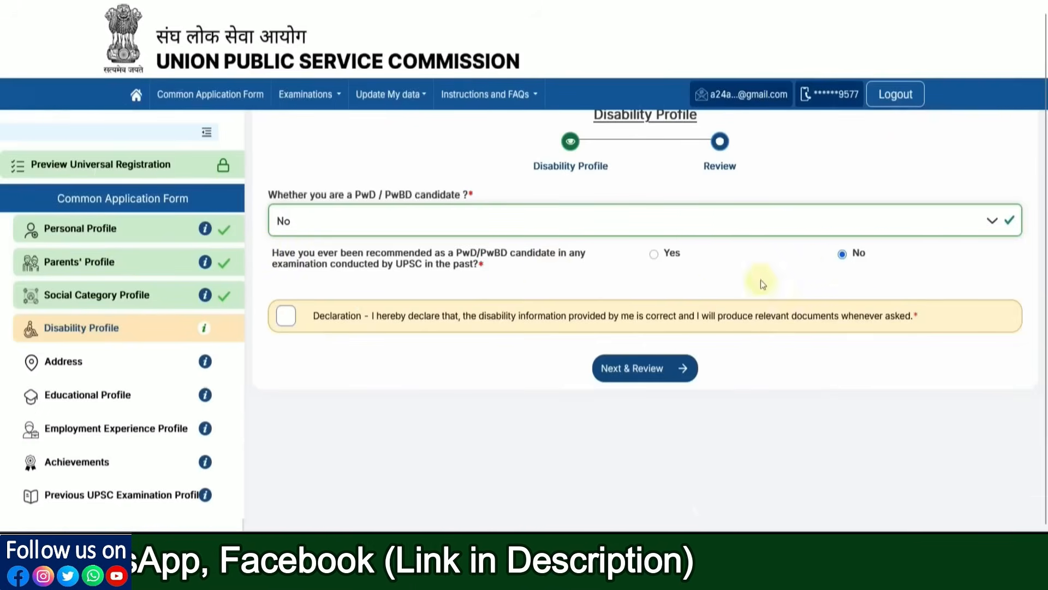
left_click(633, 315)
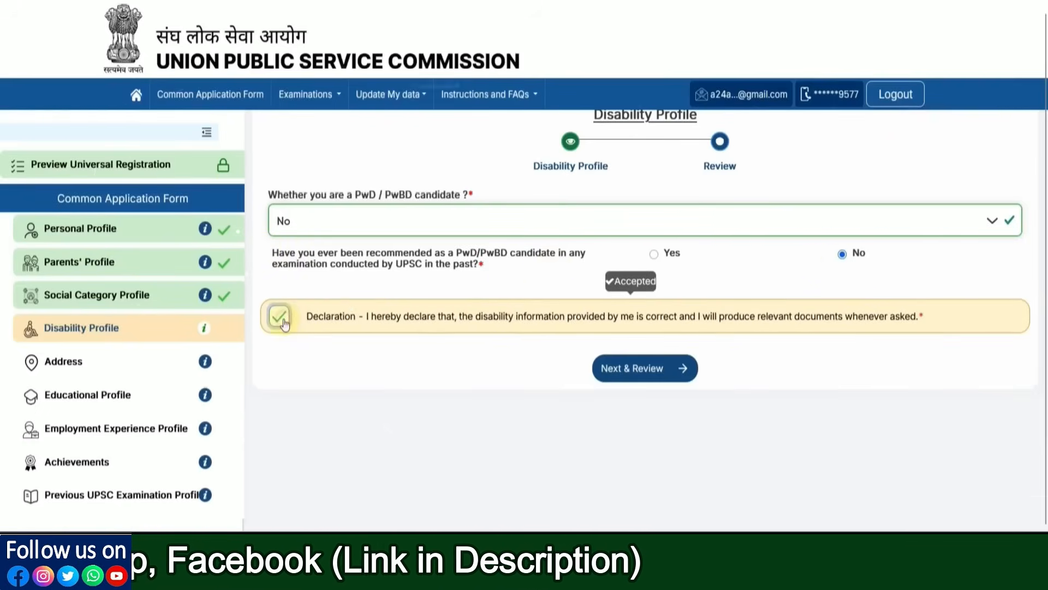
left_click(639, 377)
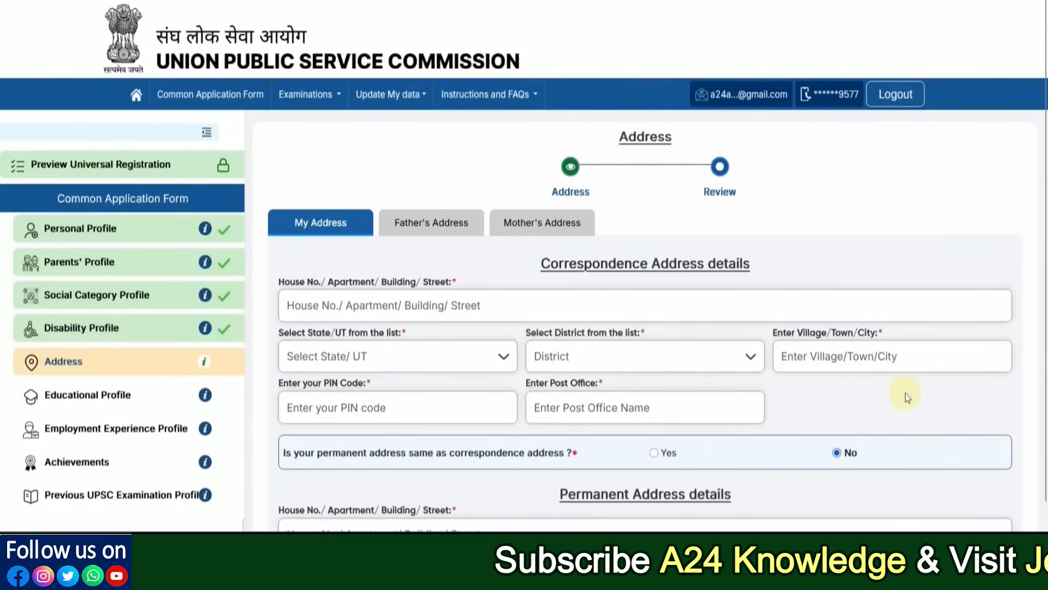
Set the correspondence address state to Rajasthan and the district to Alwar.
scroll(905, 392, "down", 2)
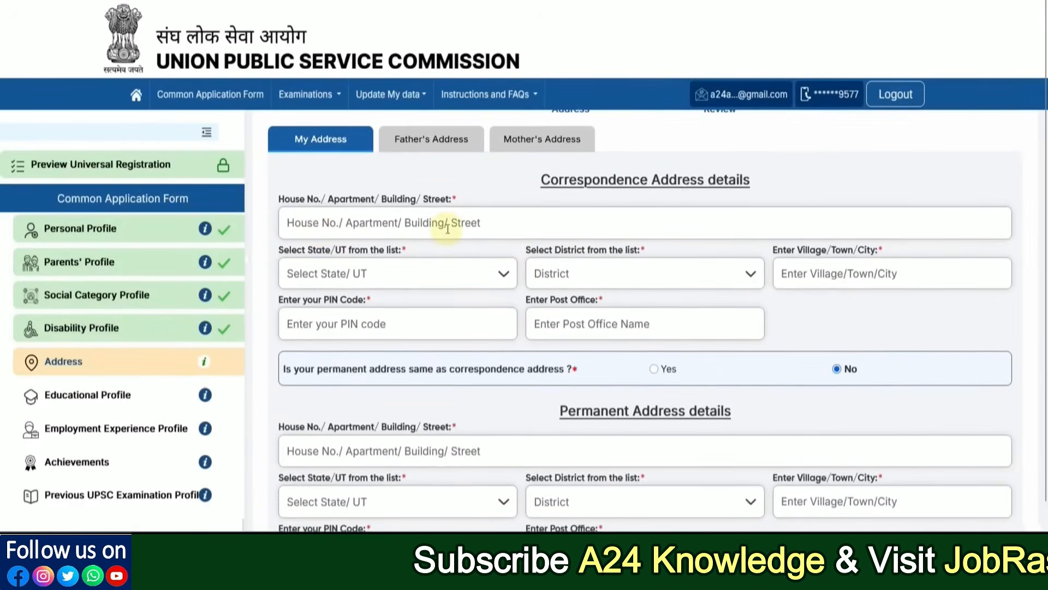
left_click(427, 273)
scroll(399, 357, "down", 10)
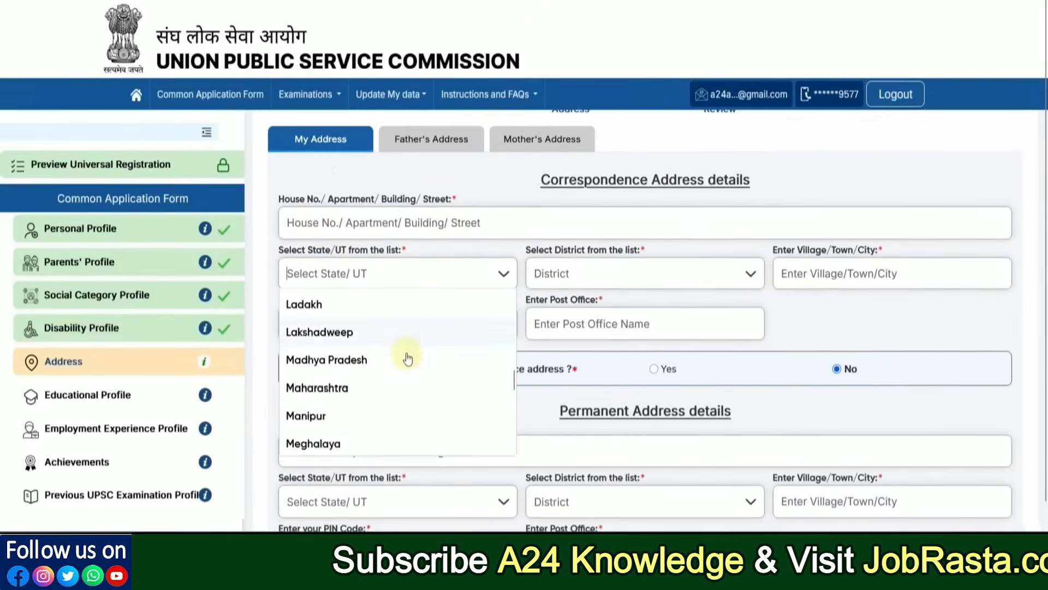
scroll(393, 360, "down", 2)
left_click(349, 387)
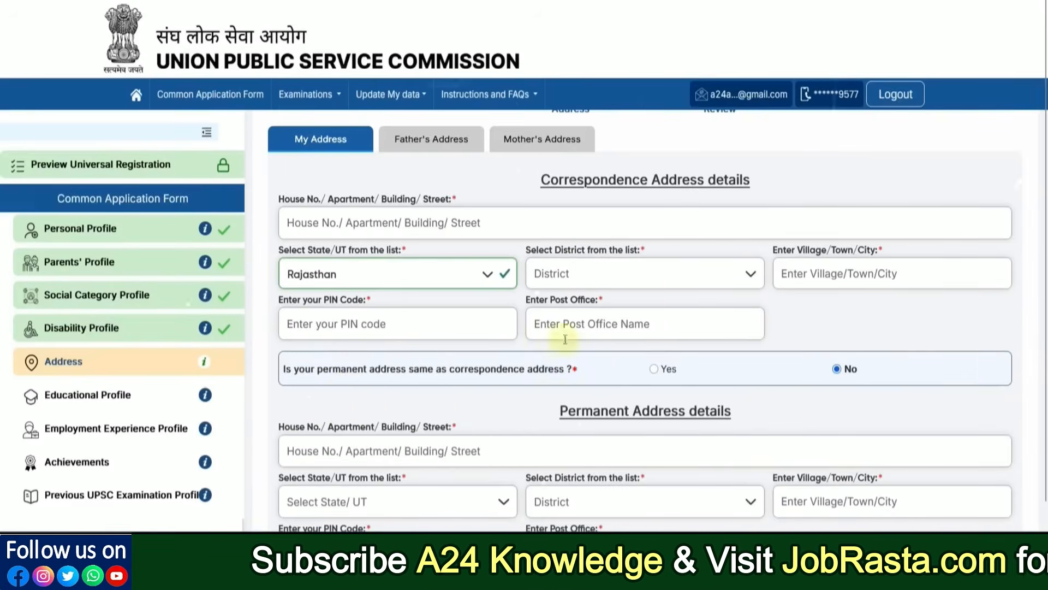
left_click(594, 273)
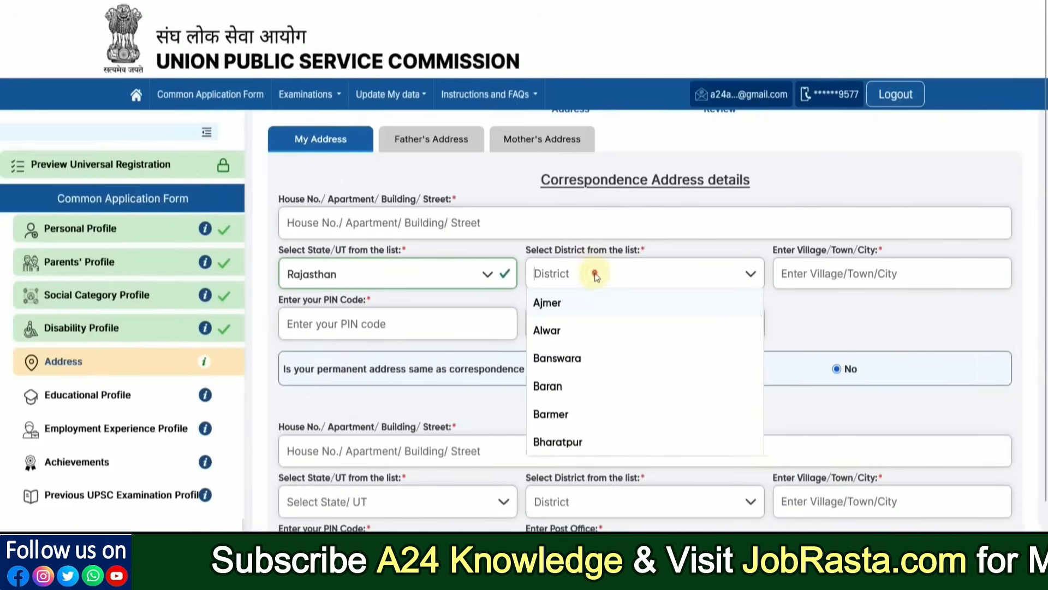
left_click(576, 331)
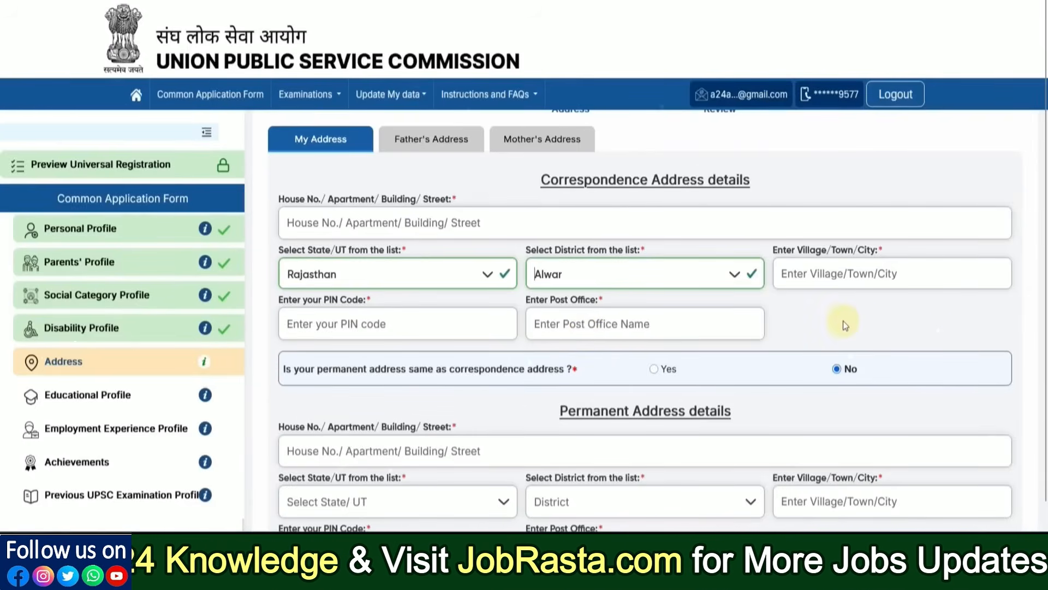
scroll(832, 371, "down", 2)
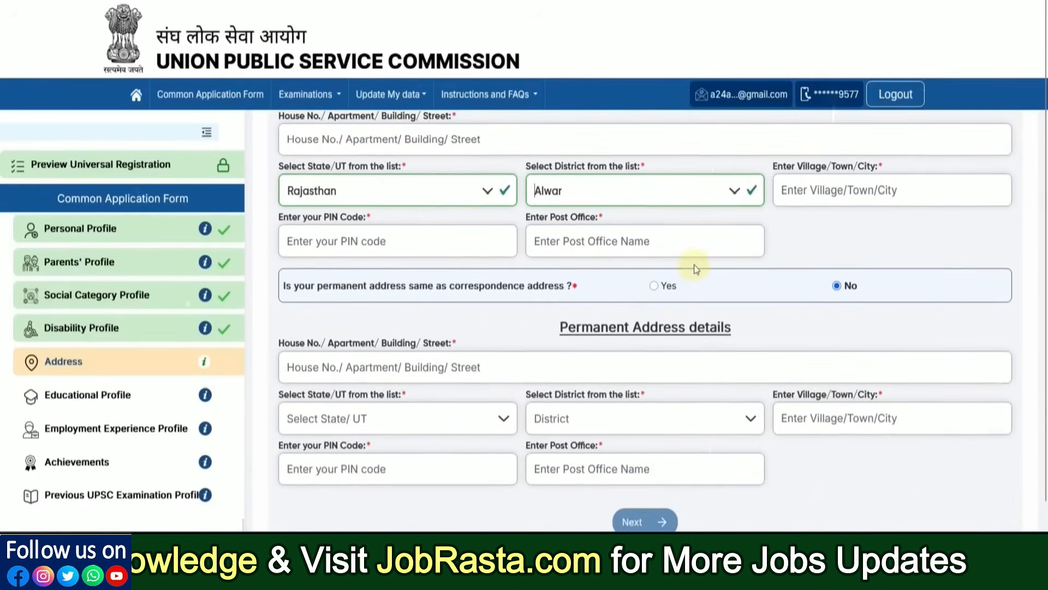
scroll(688, 355, "down", 1)
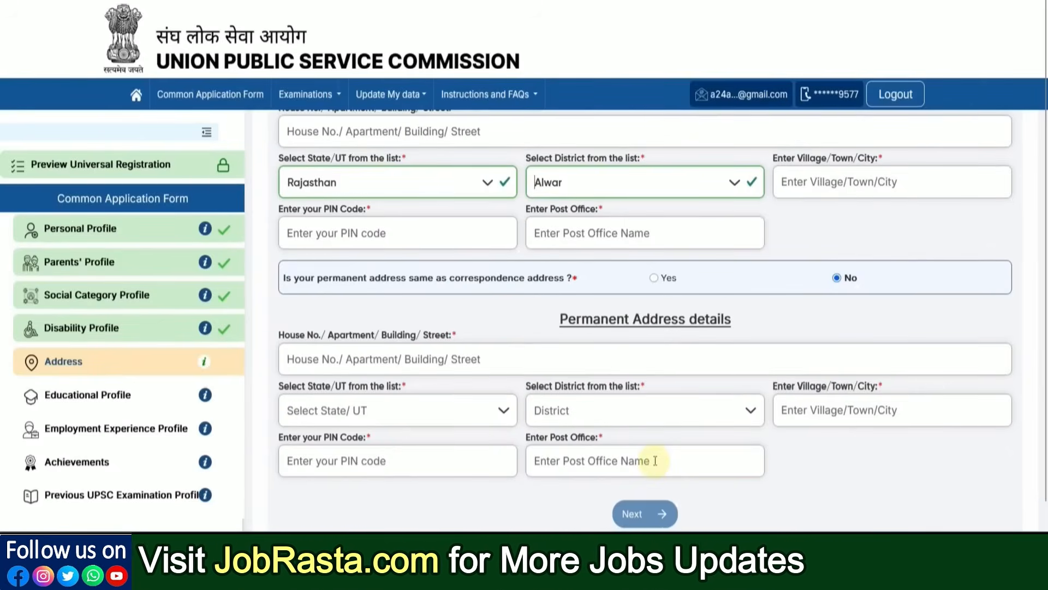
scroll(655, 460, "up", 2)
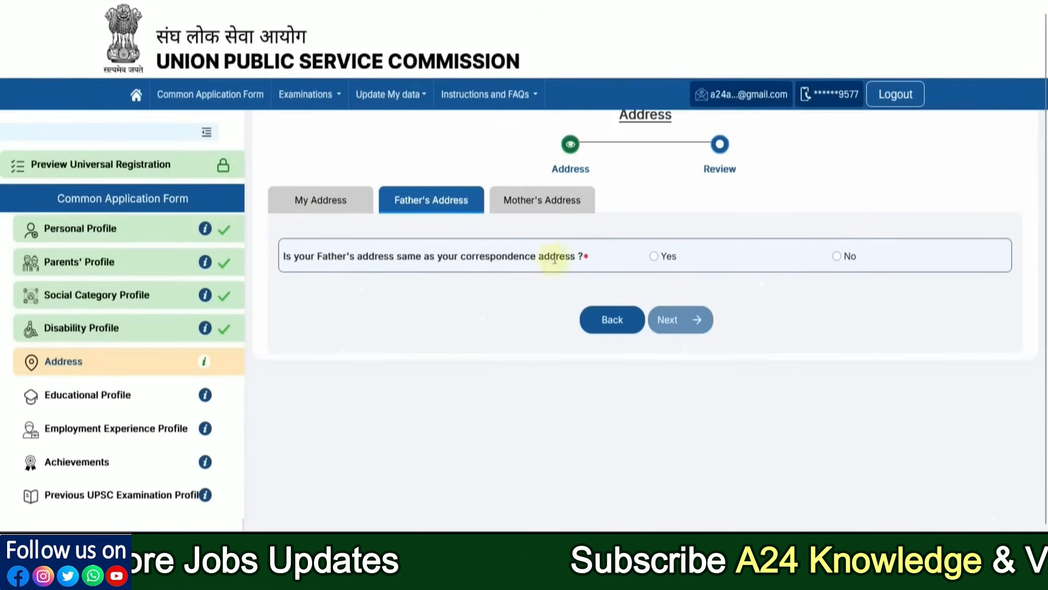
Mark the mother's address as the same as the father's and finish the Address section.
left_click(654, 256)
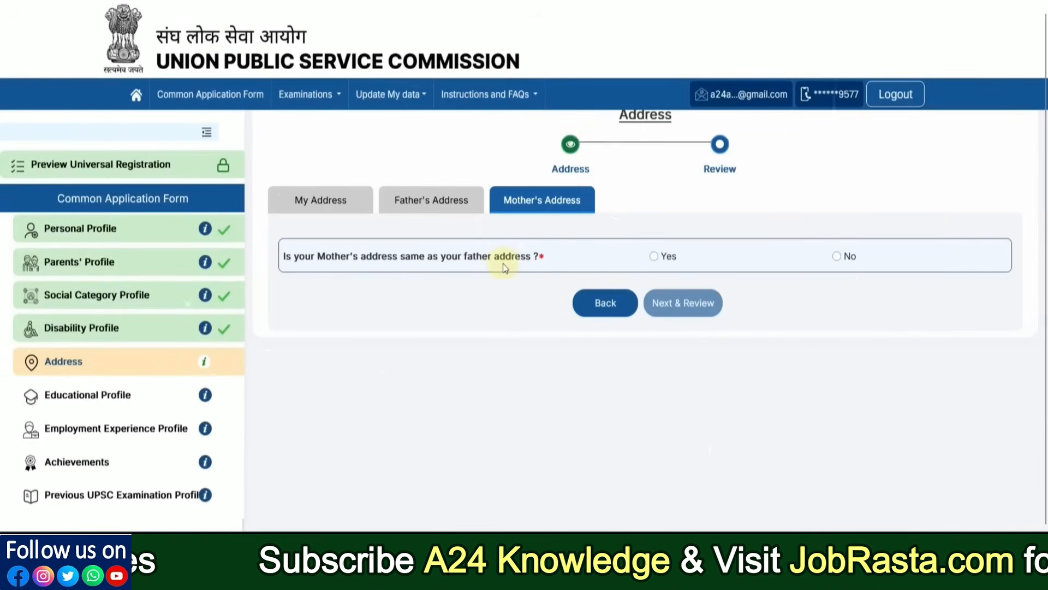
left_click(655, 257)
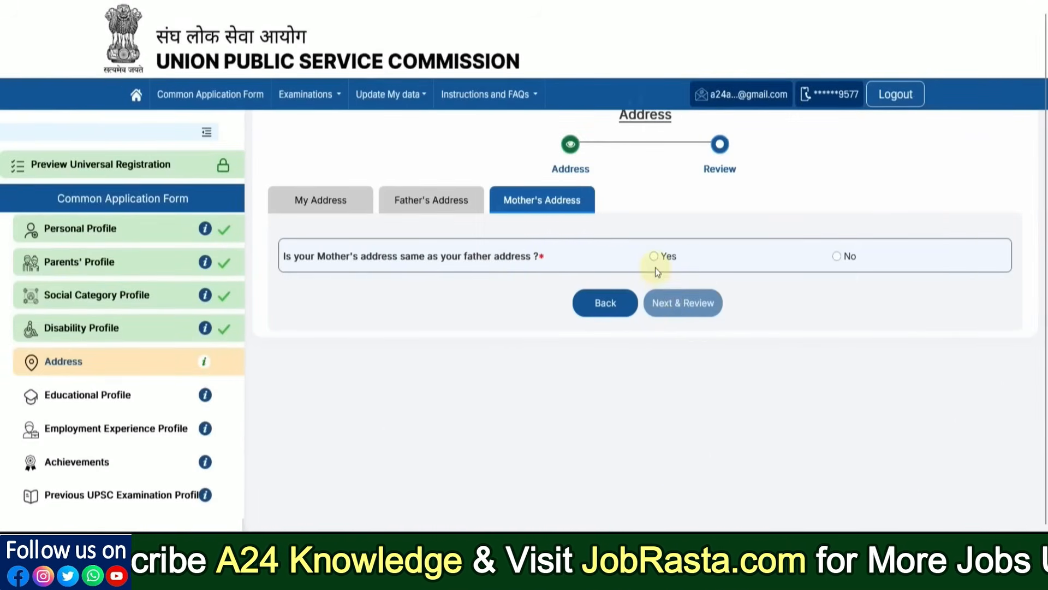
left_click(683, 303)
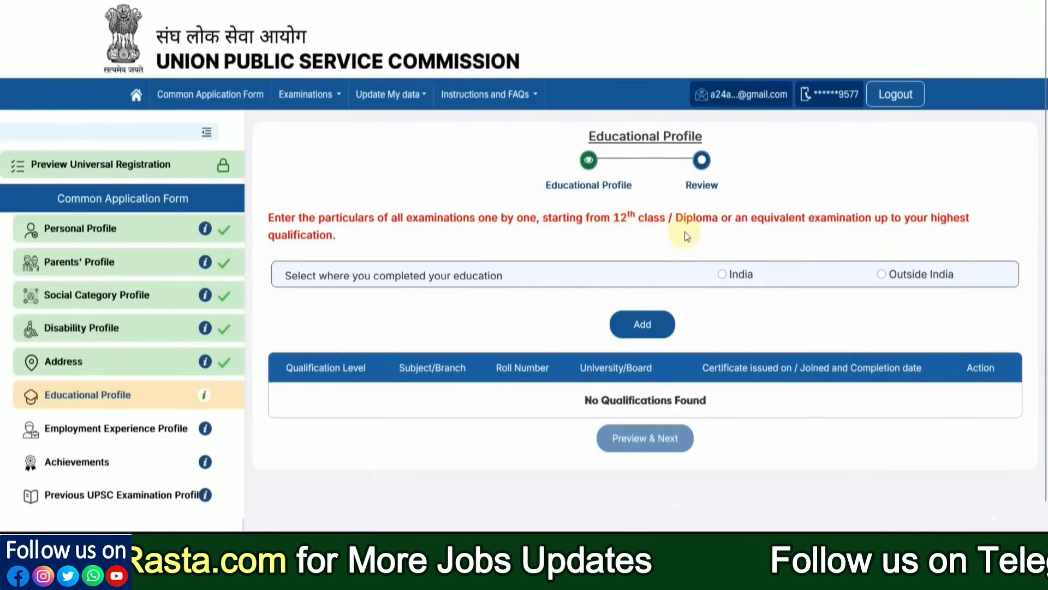
Start an India qualification entry at the Higher Secondary (10+2) level.
left_click(722, 275)
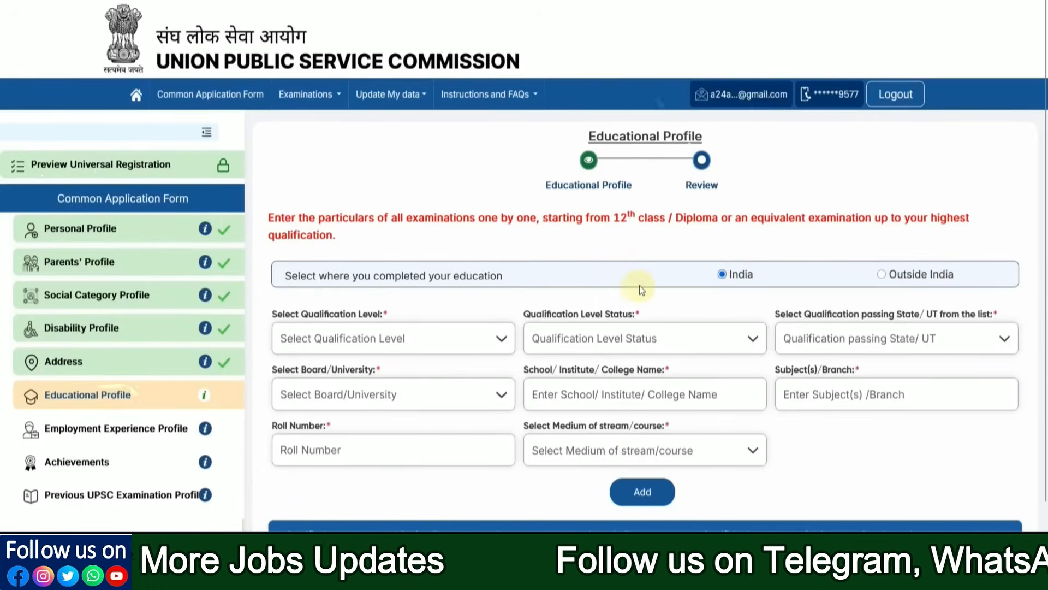
scroll(723, 304, "down", 2)
left_click(413, 260)
scroll(393, 306, "down", 1)
scroll(375, 297, "up", 1)
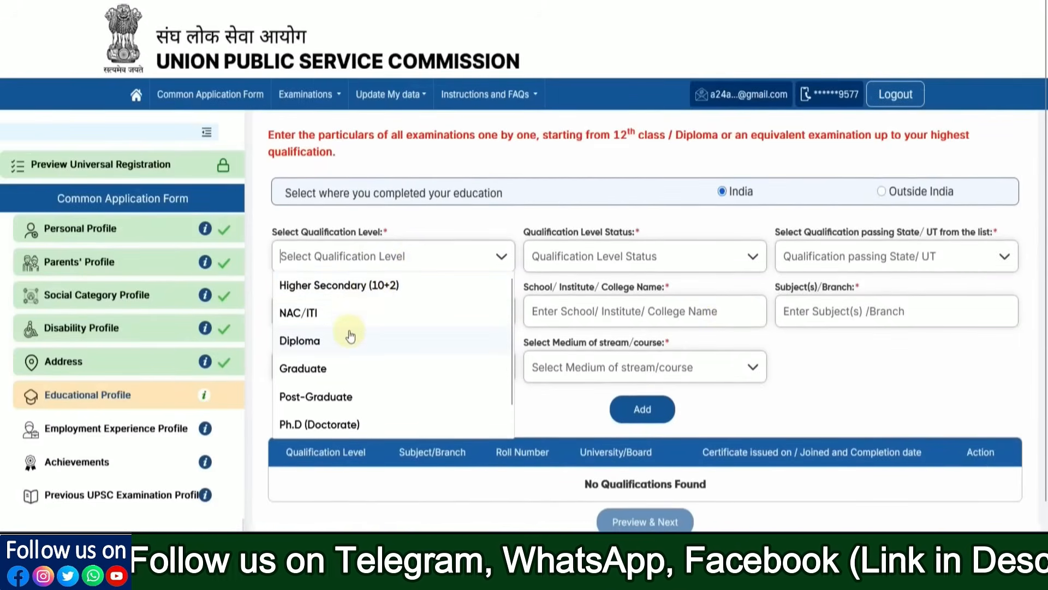
left_click(351, 285)
Set the 10+2 qualification status to Completed instead of Appearing.
left_click(621, 266)
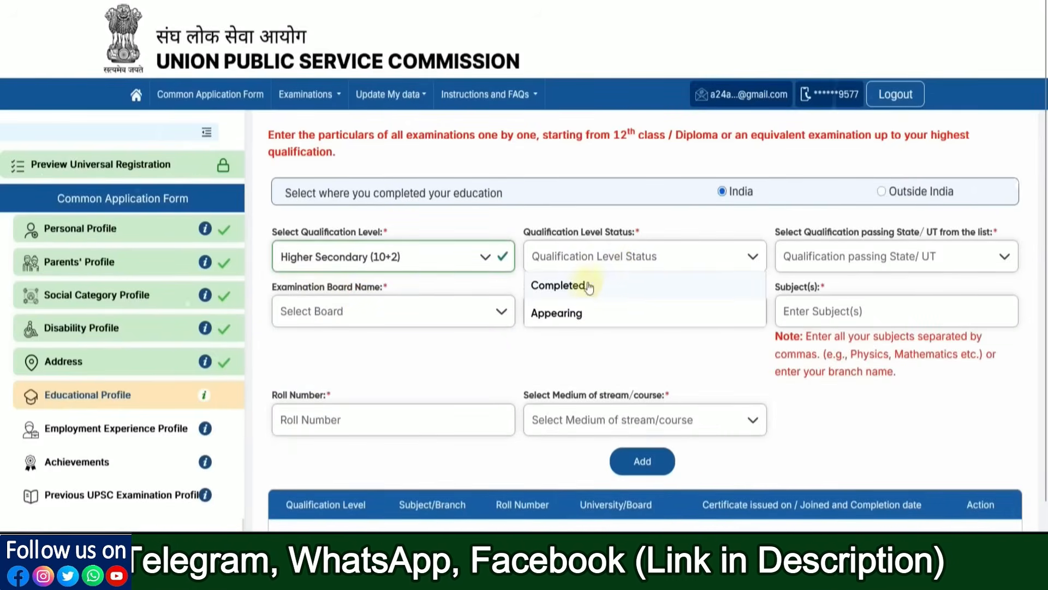
left_click(575, 313)
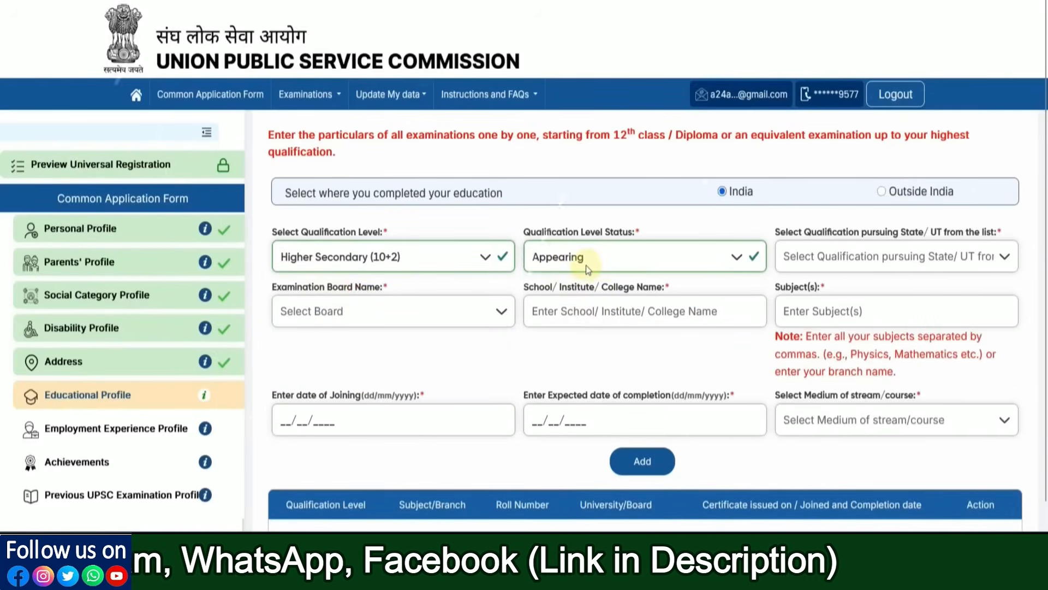
scroll(515, 293, "down", 1)
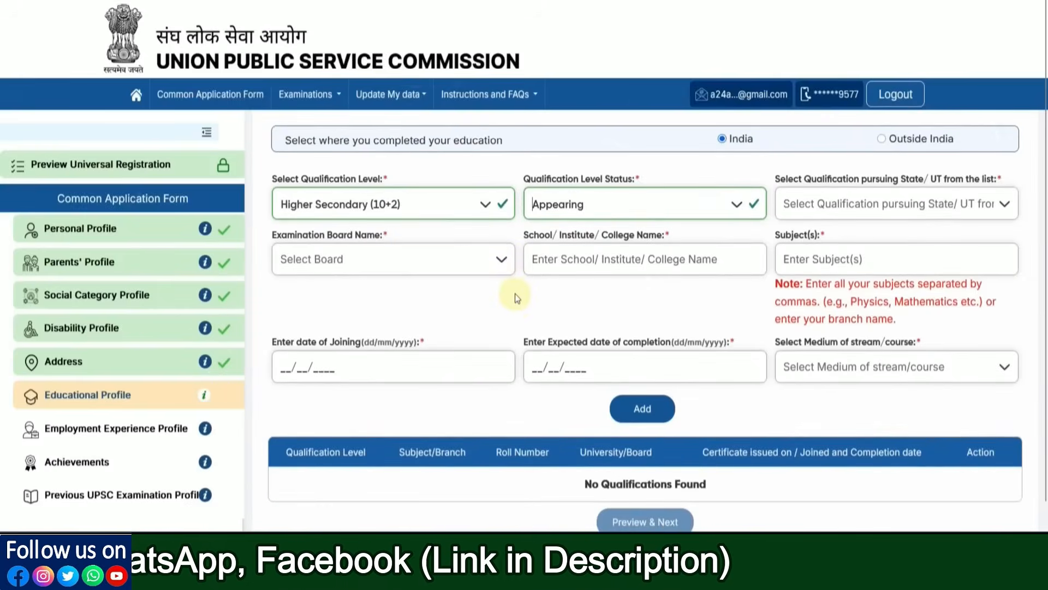
left_click(539, 370)
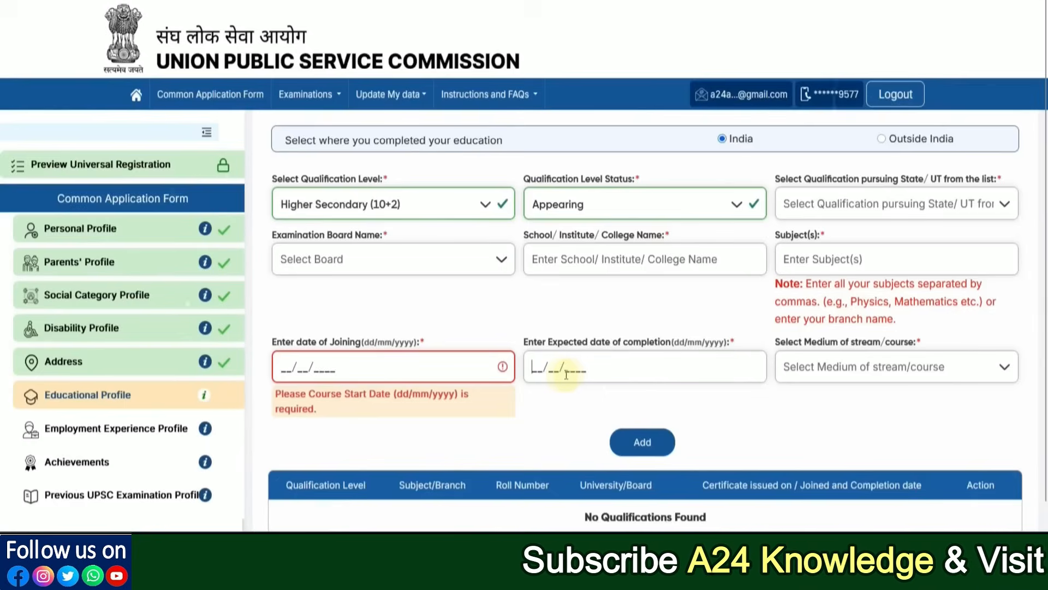
scroll(570, 374, "down", 1)
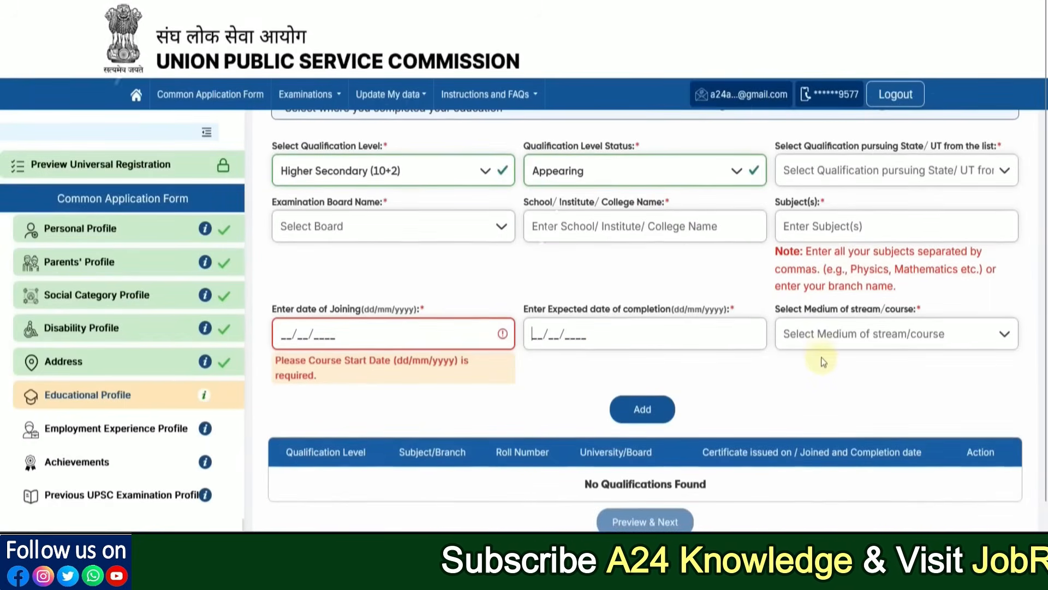
left_click(823, 335)
left_click(607, 259)
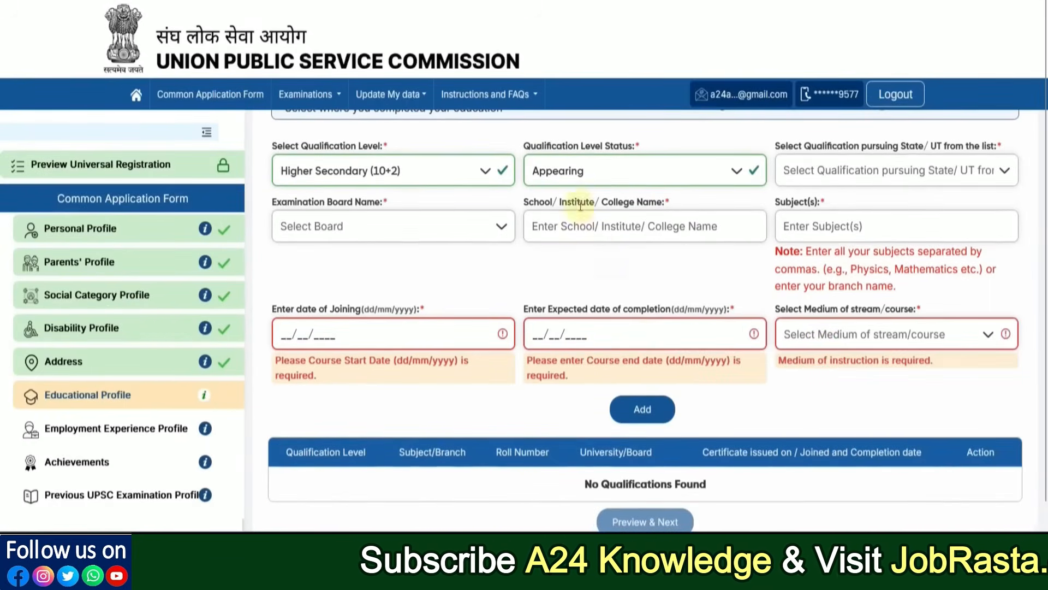
left_click(560, 169)
left_click(566, 201)
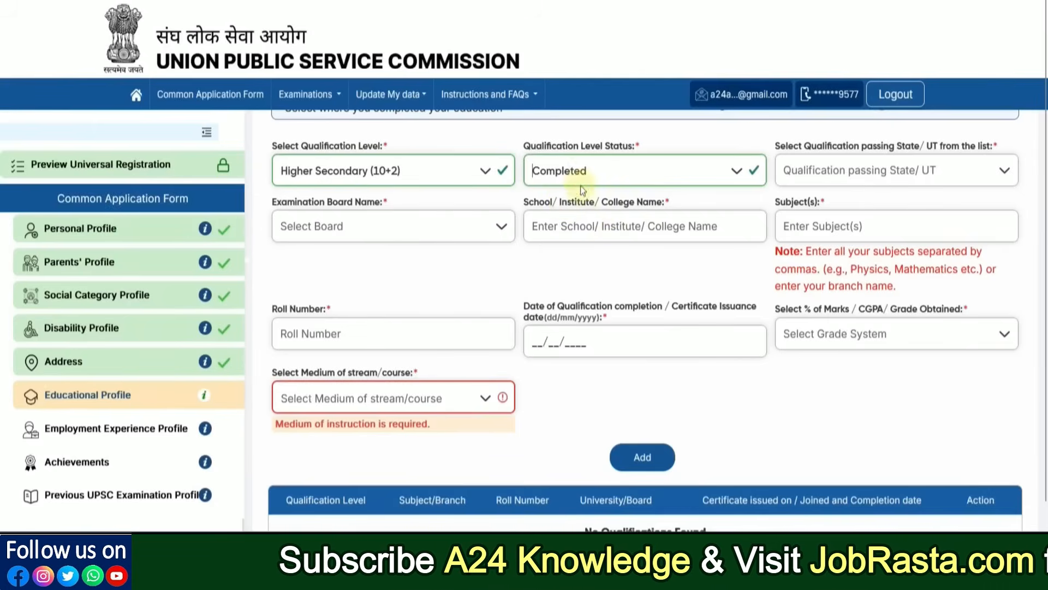
Set the passing state to Rajasthan and the board to Board of Secondary Education Rajasthan.
left_click(876, 176)
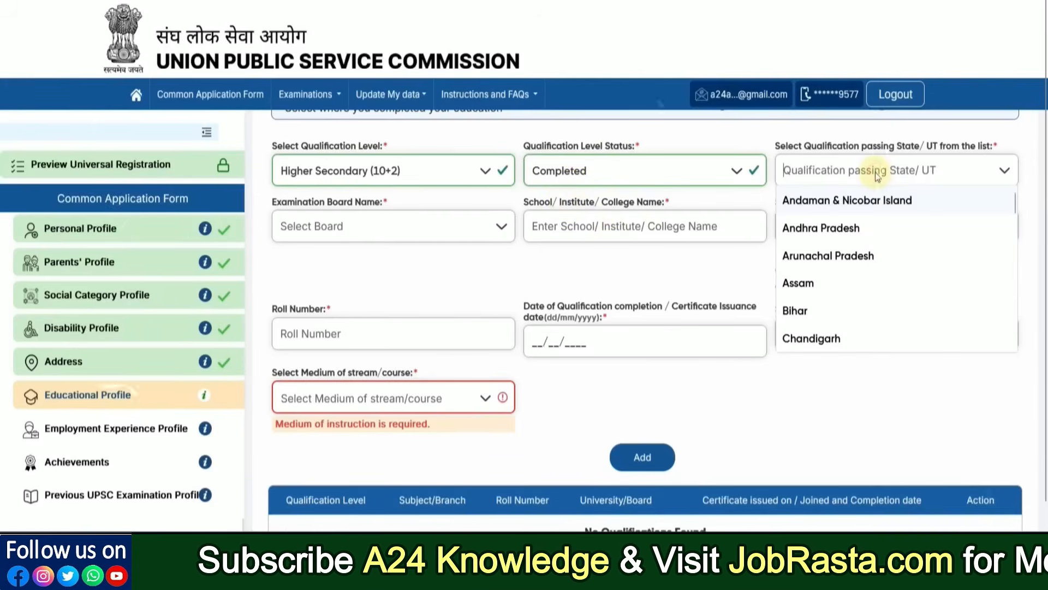
scroll(844, 276, "down", 10)
scroll(824, 300, "down", 1)
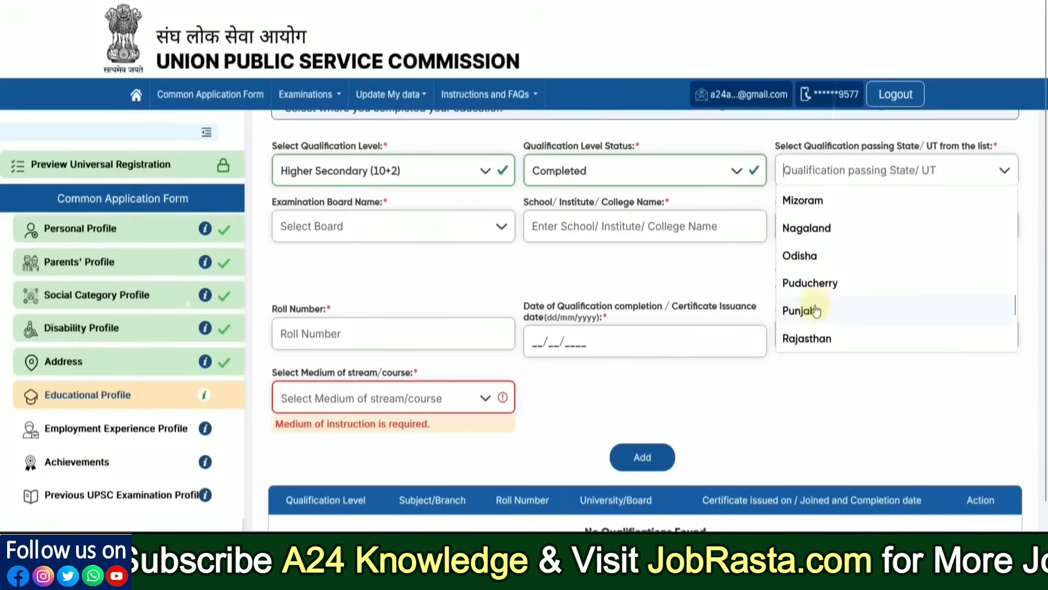
left_click(808, 336)
left_click(380, 225)
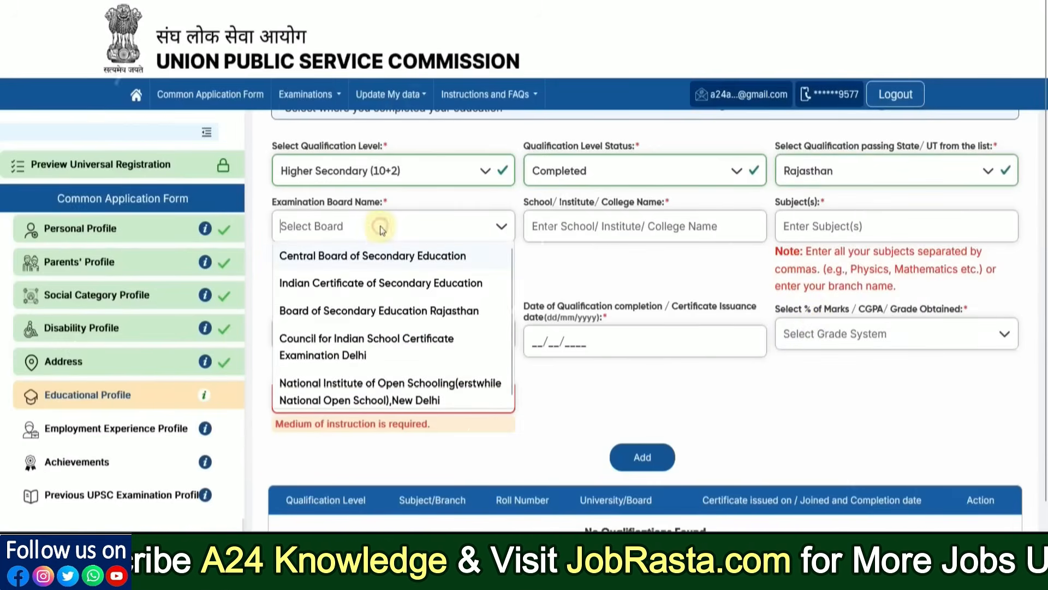
left_click(362, 306)
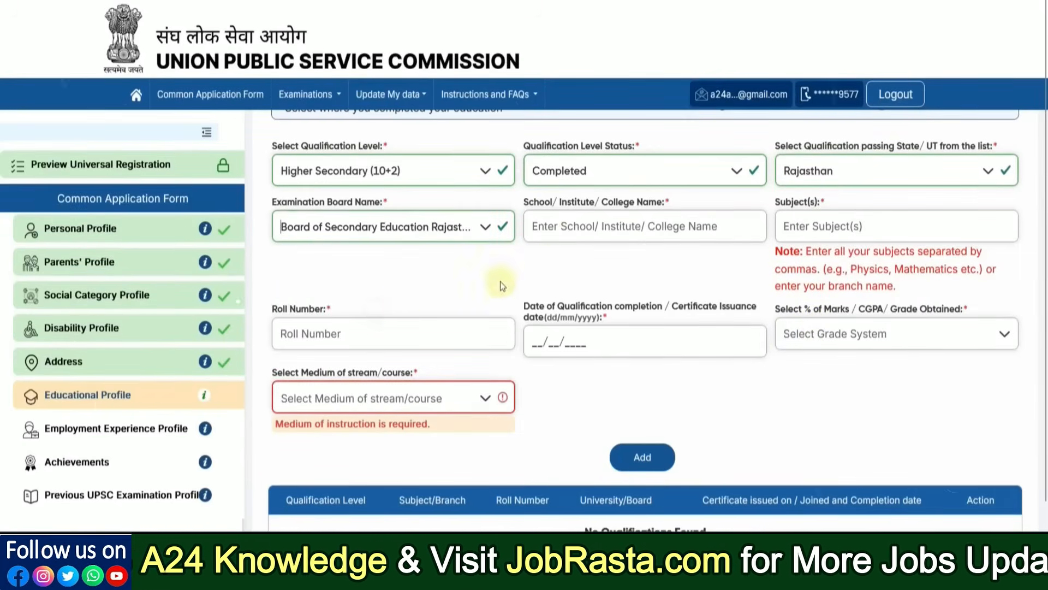
Enter school name Rks School and subjects Math, Physics, Hindi, Chemistry.
left_click(552, 238)
type("Rks School")
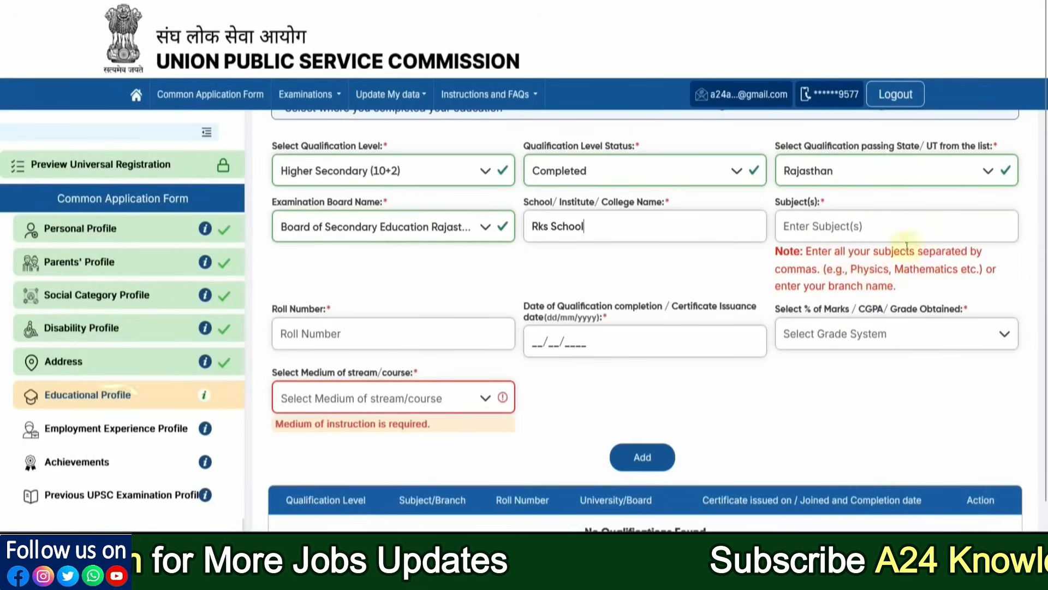
left_click(818, 234)
type("SciencE")
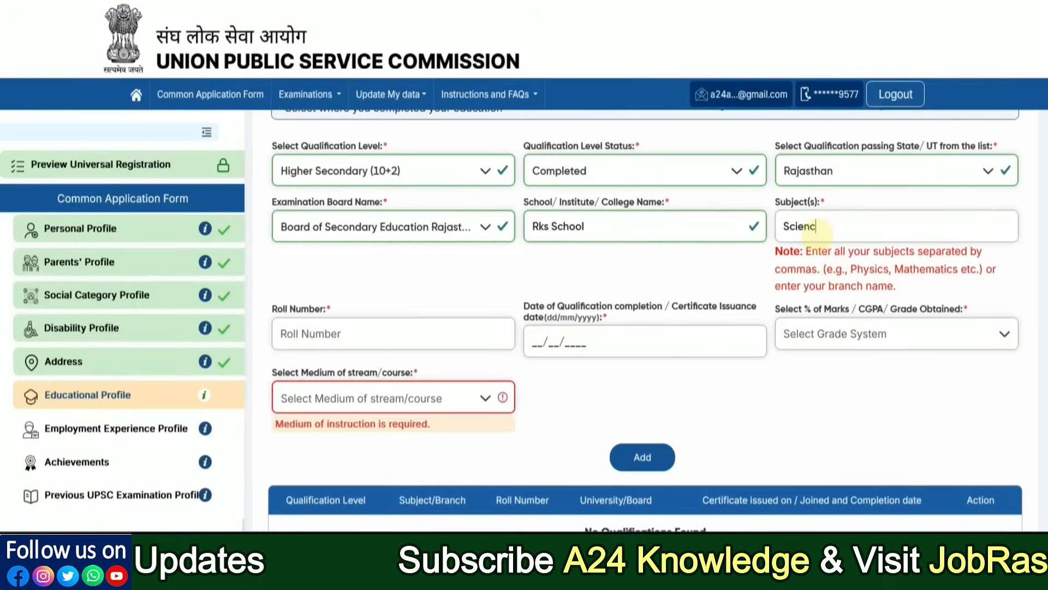
key("BackSpace")
key("BackSpace")
key("BackSpace")
type("Math")
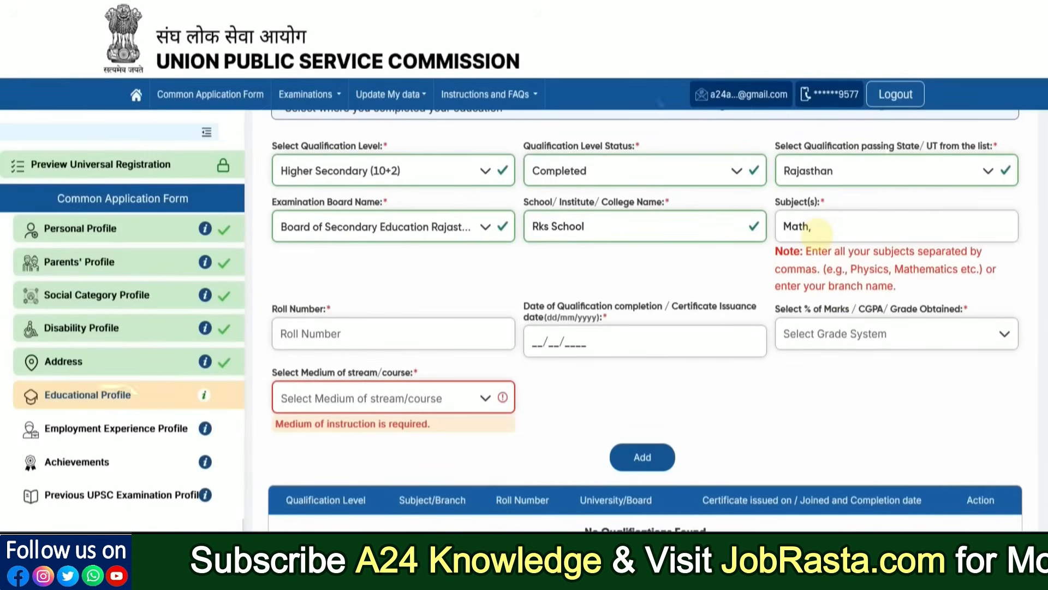
type(", Physics")
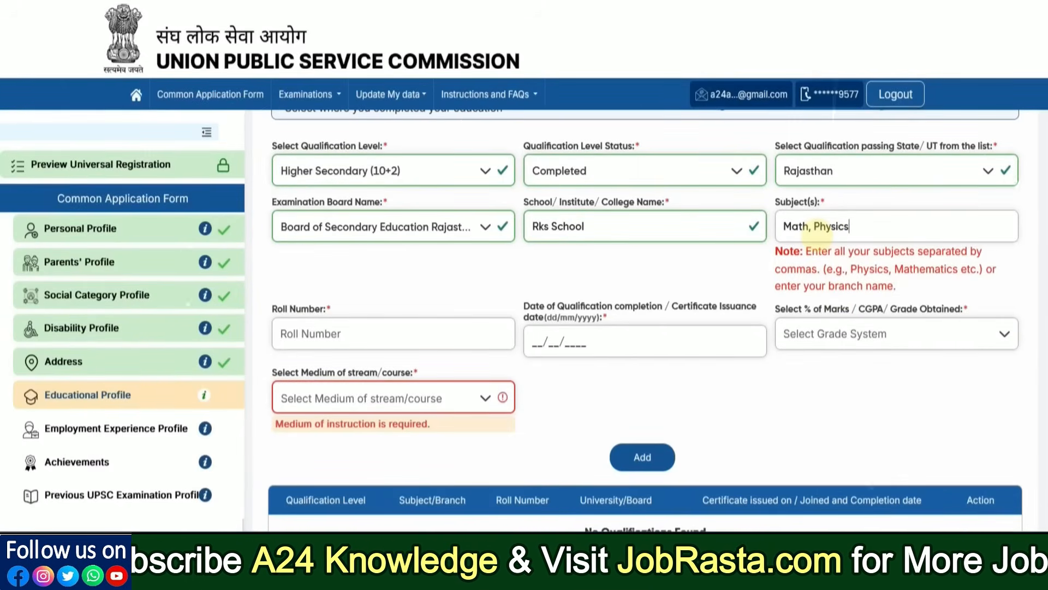
type(", Hindi")
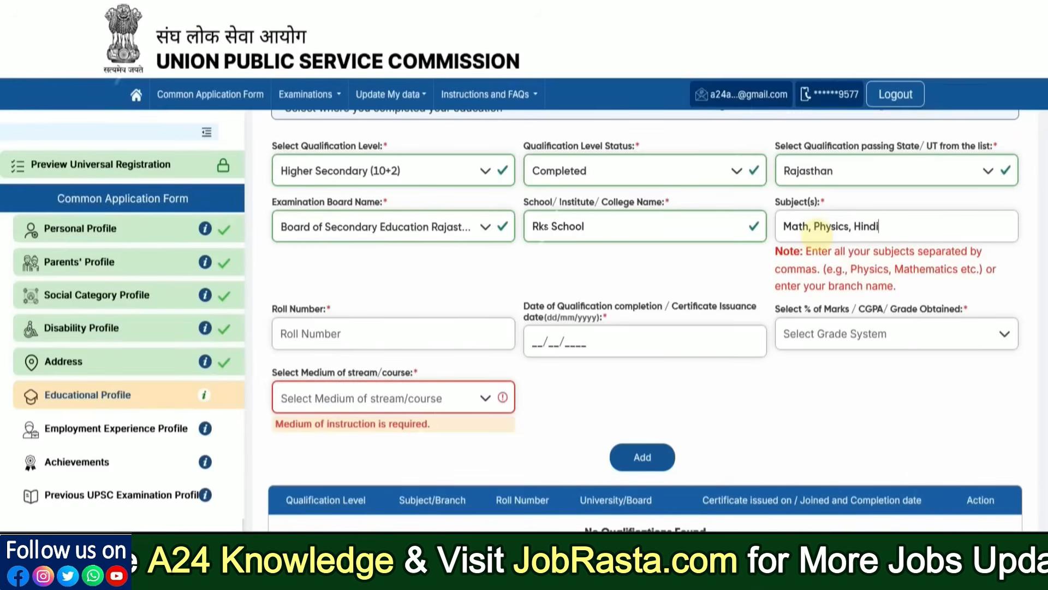
type(", Chemistry")
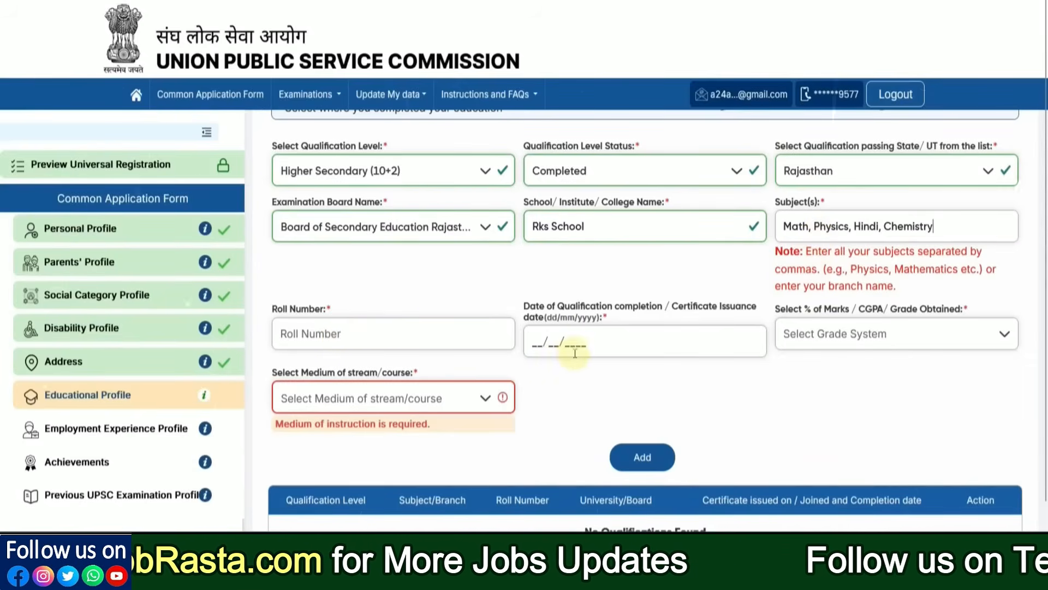
Record marks as 76.00 percent with Hindi as the medium of instruction.
left_click(850, 339)
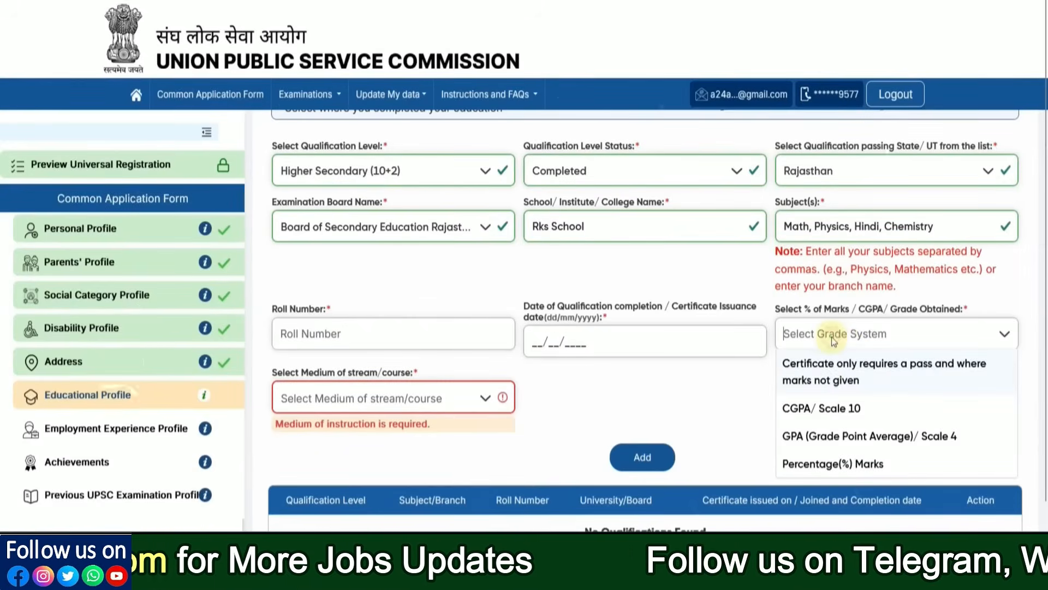
left_click(832, 463)
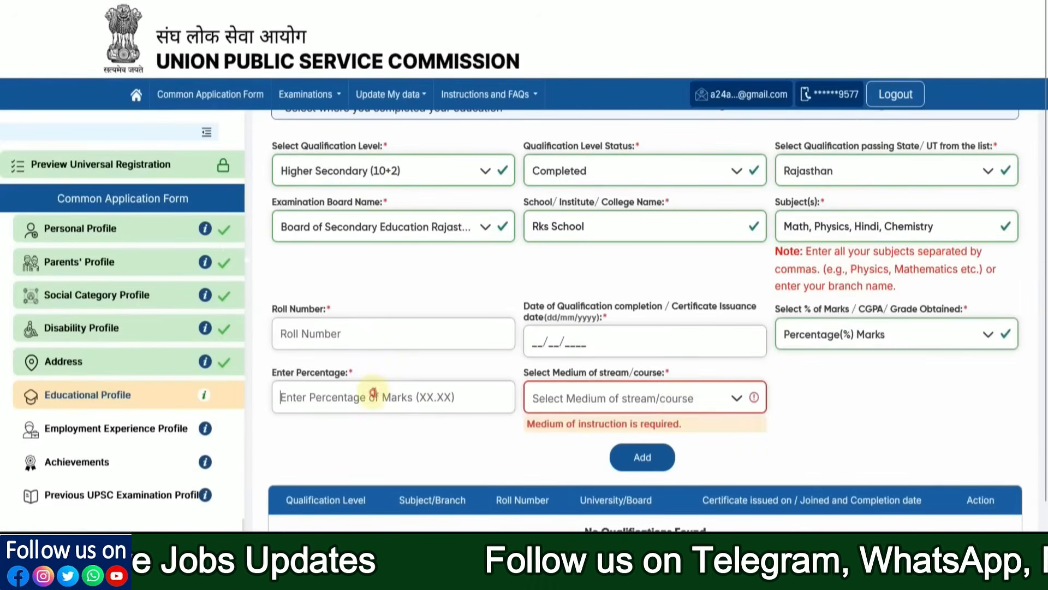
type("76.00")
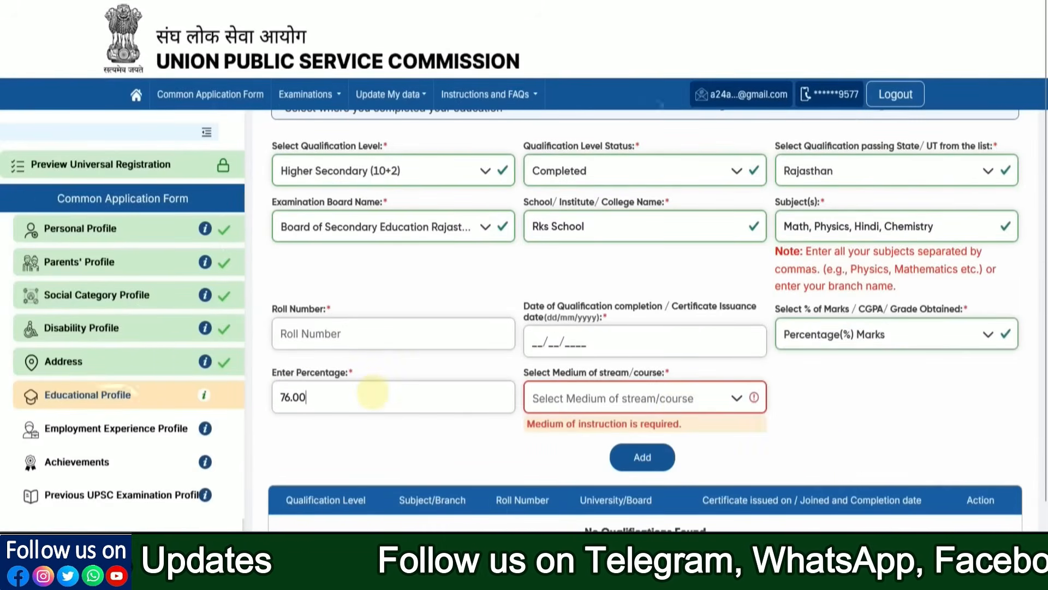
left_click(549, 404)
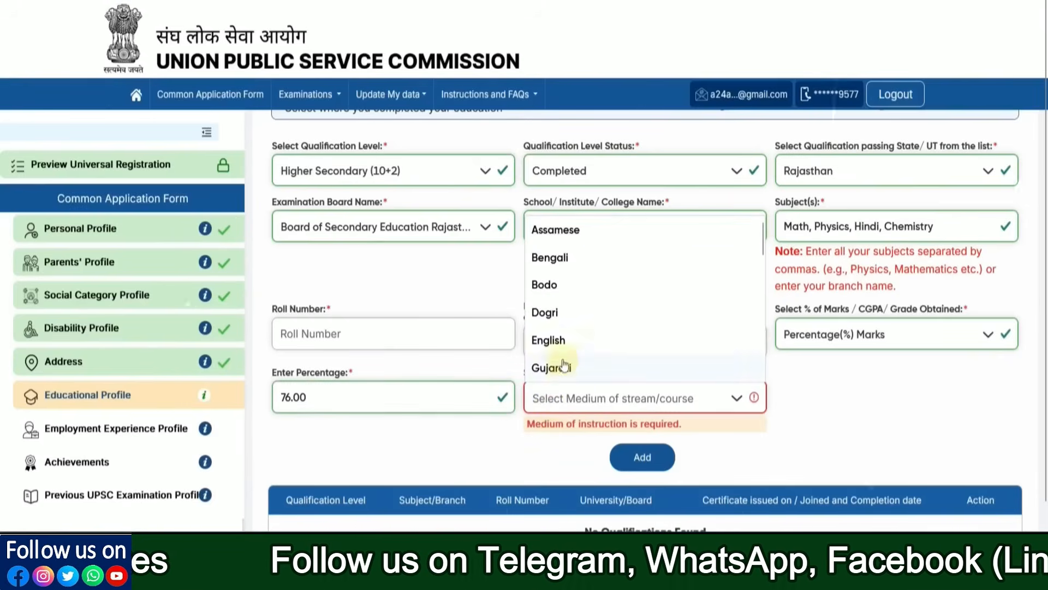
scroll(568, 311, "down", 2)
left_click(572, 316)
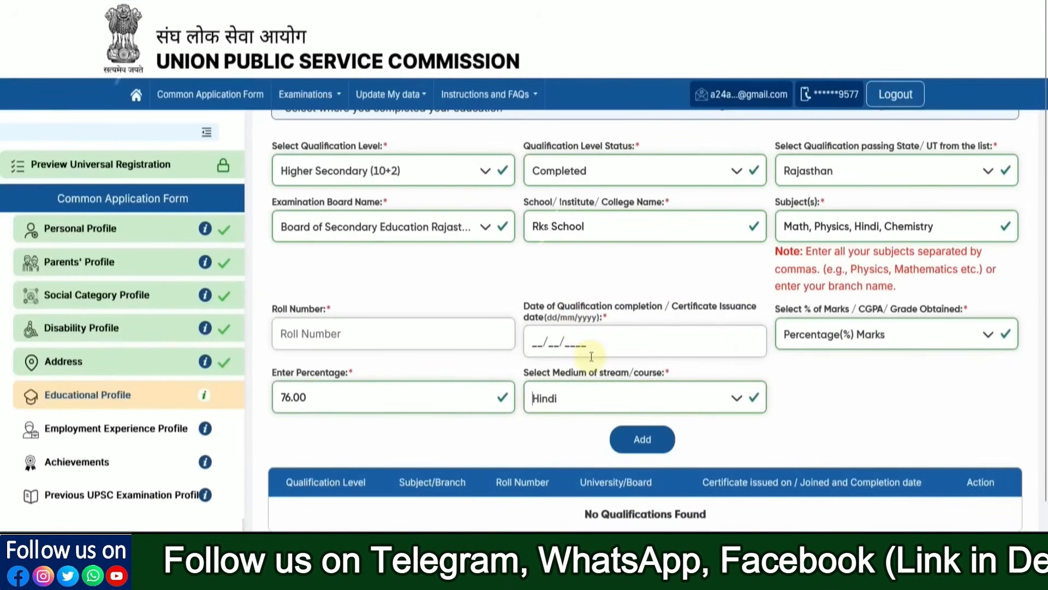
scroll(493, 350, "down", 1)
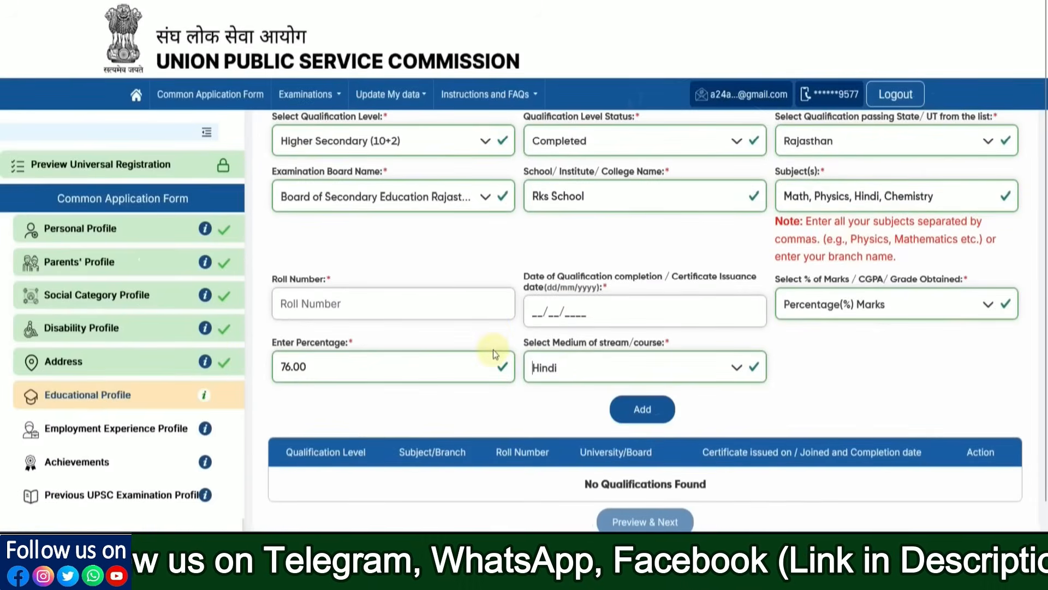
Add the Higher Secondary row to the table, dismiss the warning, and begin a new India entry.
left_click(647, 416)
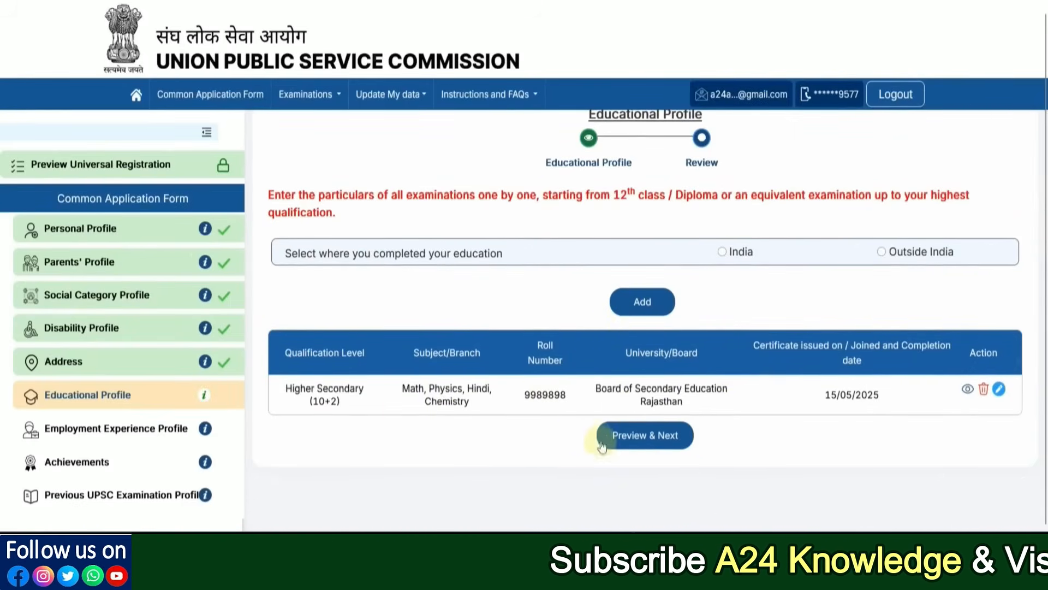
left_click(648, 313)
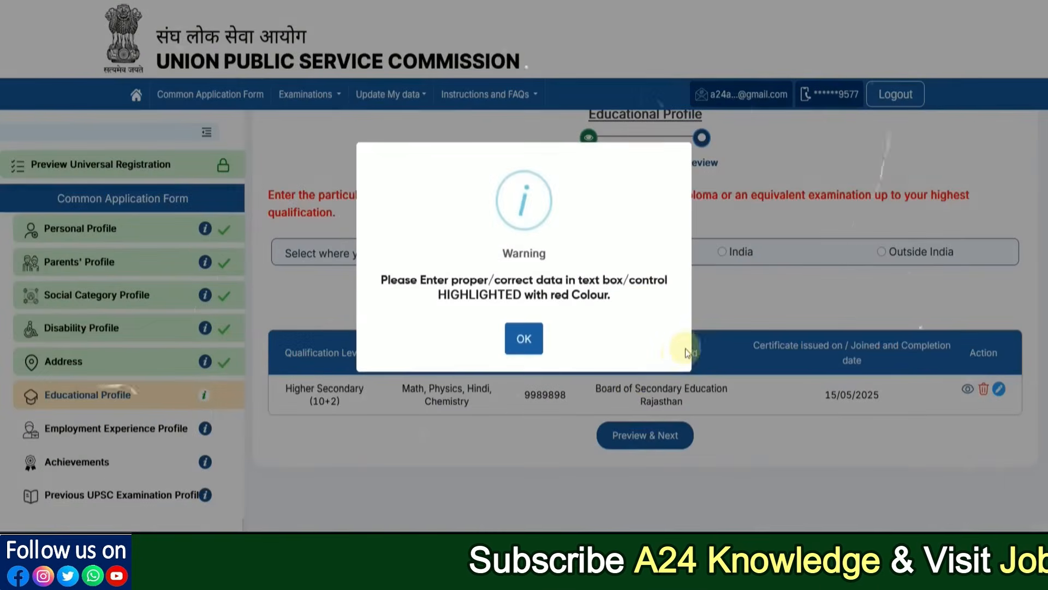
left_click(520, 354)
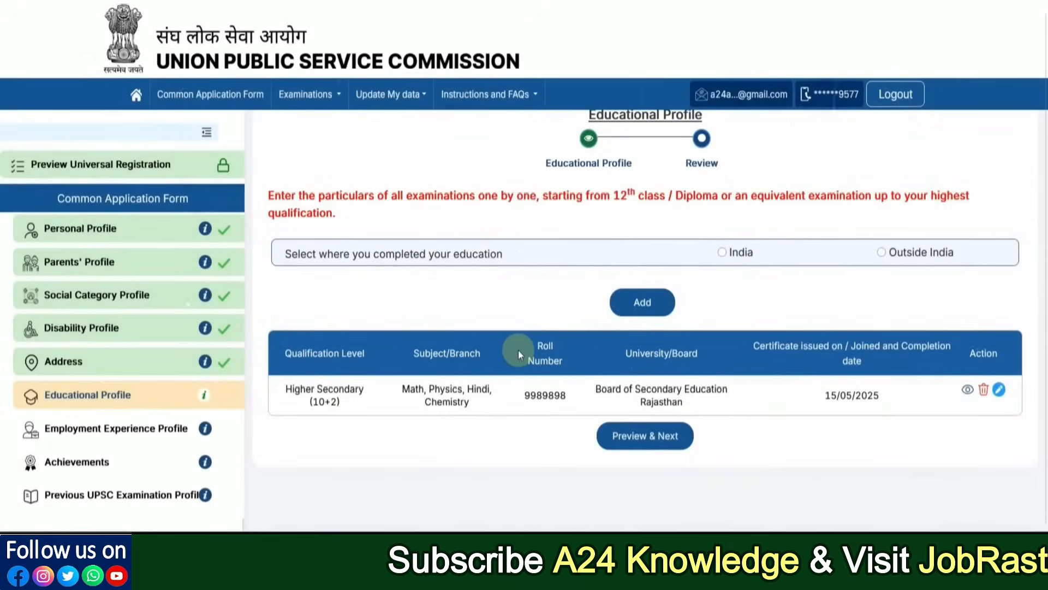
left_click(722, 252)
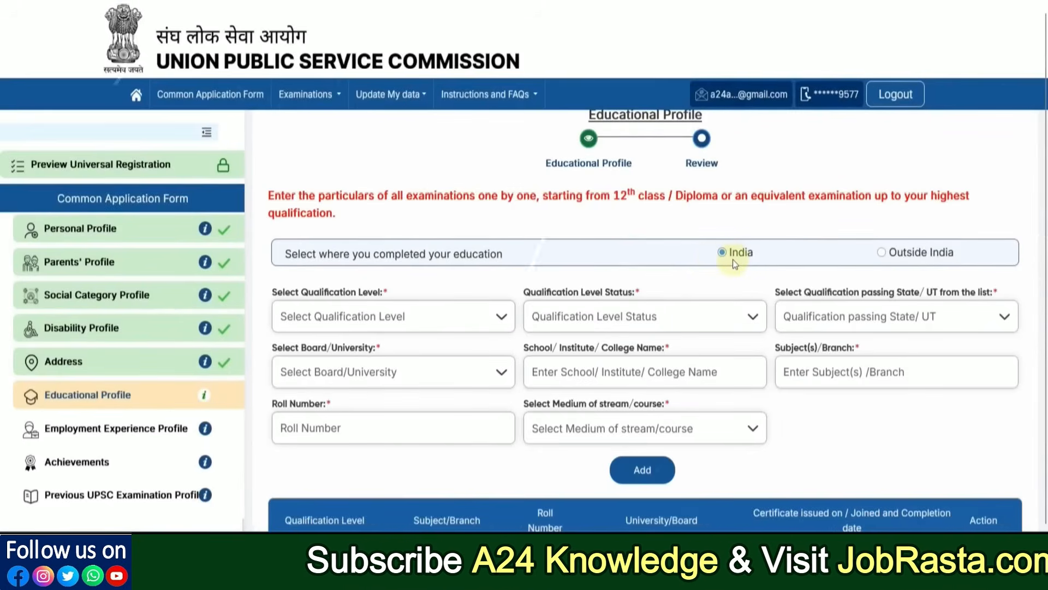
Set the qualification level to Graduate with status Completed.
scroll(601, 268, "down", 2)
left_click(382, 215)
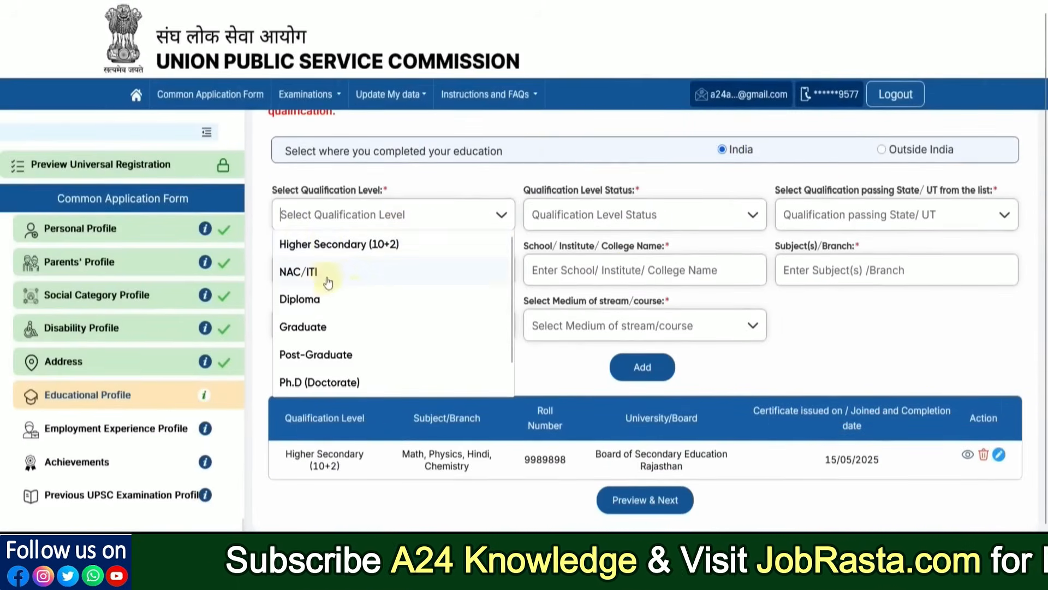
left_click(302, 299)
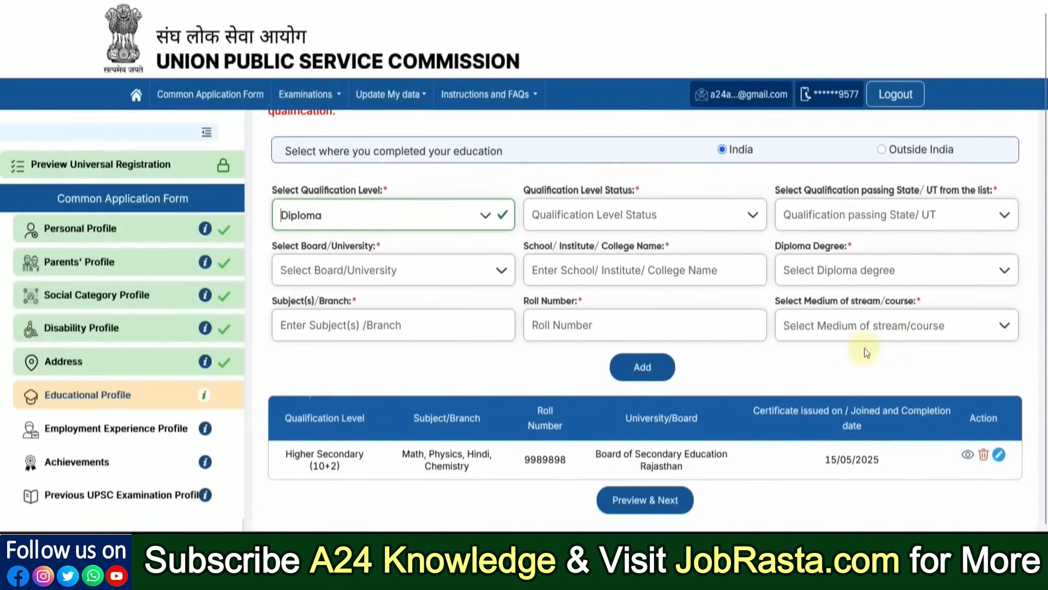
left_click(332, 216)
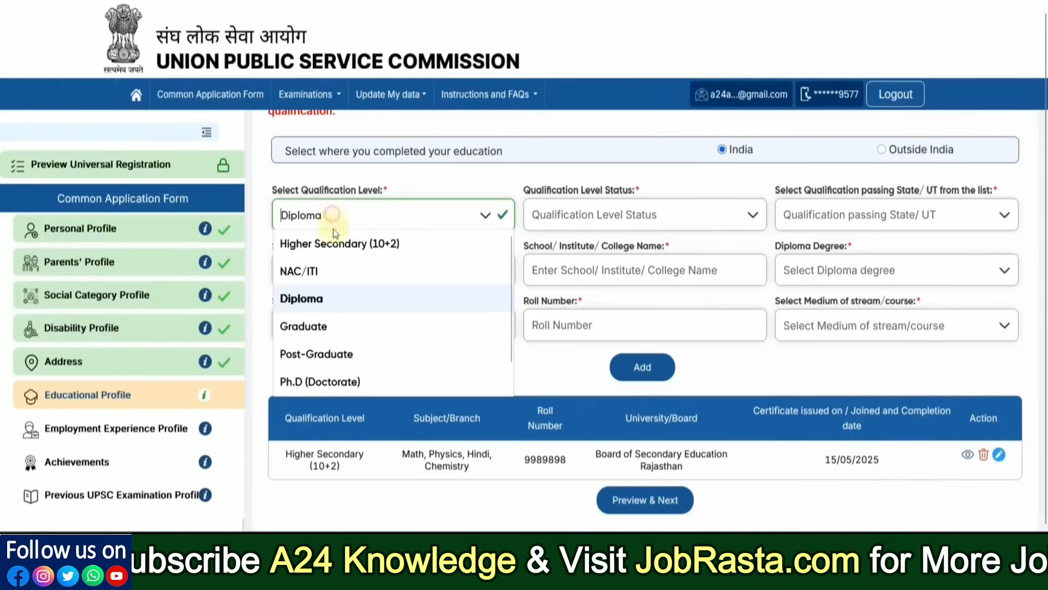
left_click(306, 328)
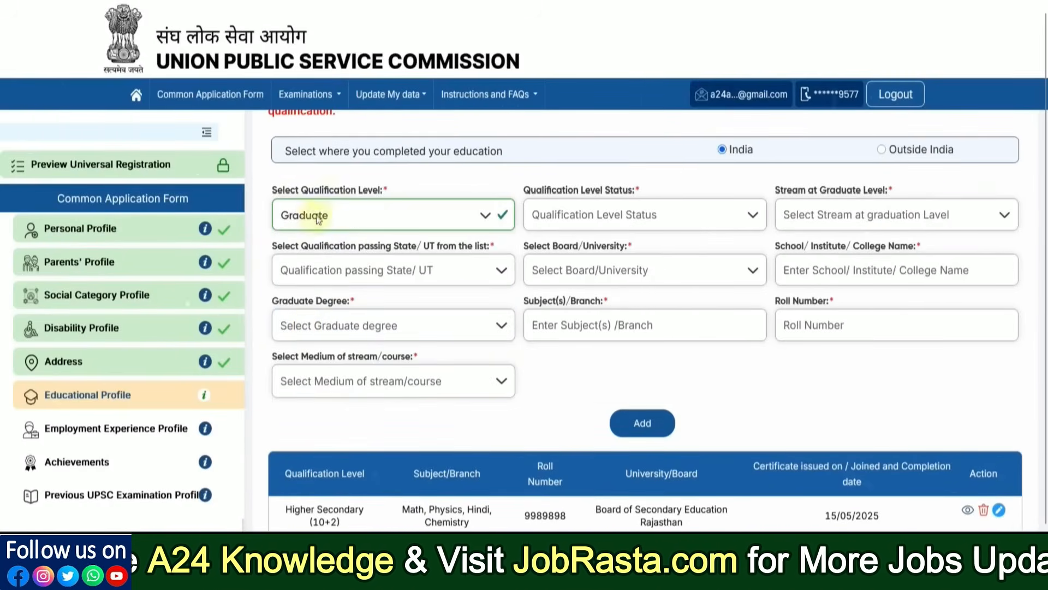
left_click(576, 223)
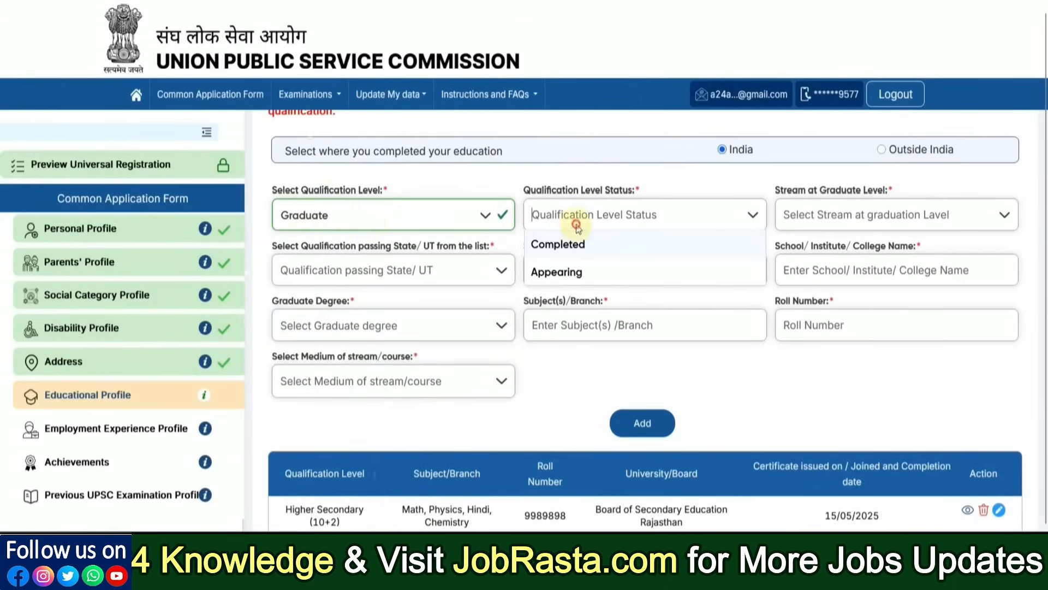
left_click(569, 255)
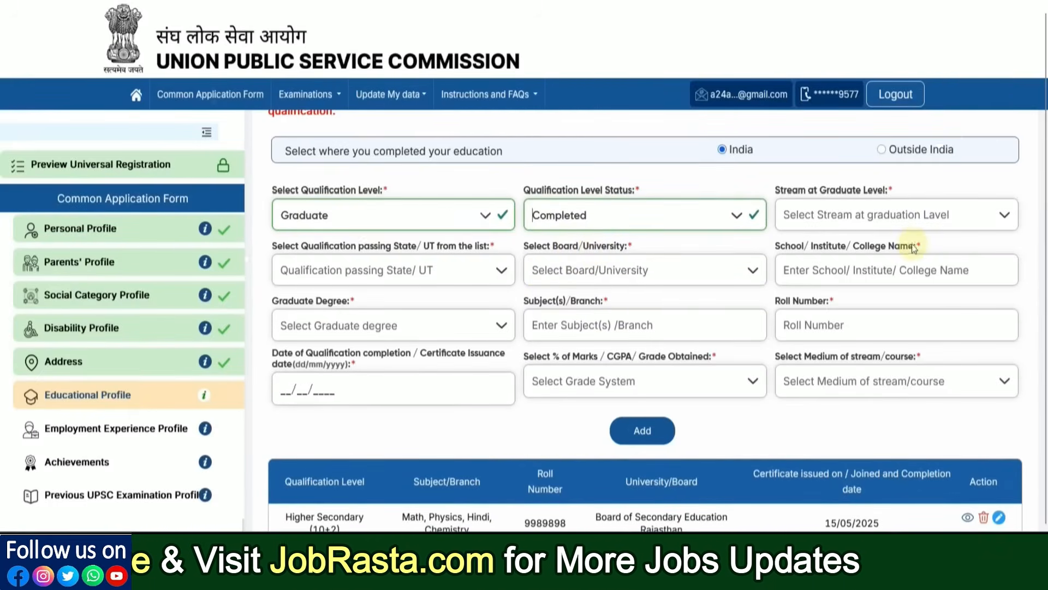
left_click(644, 215)
left_click(605, 268)
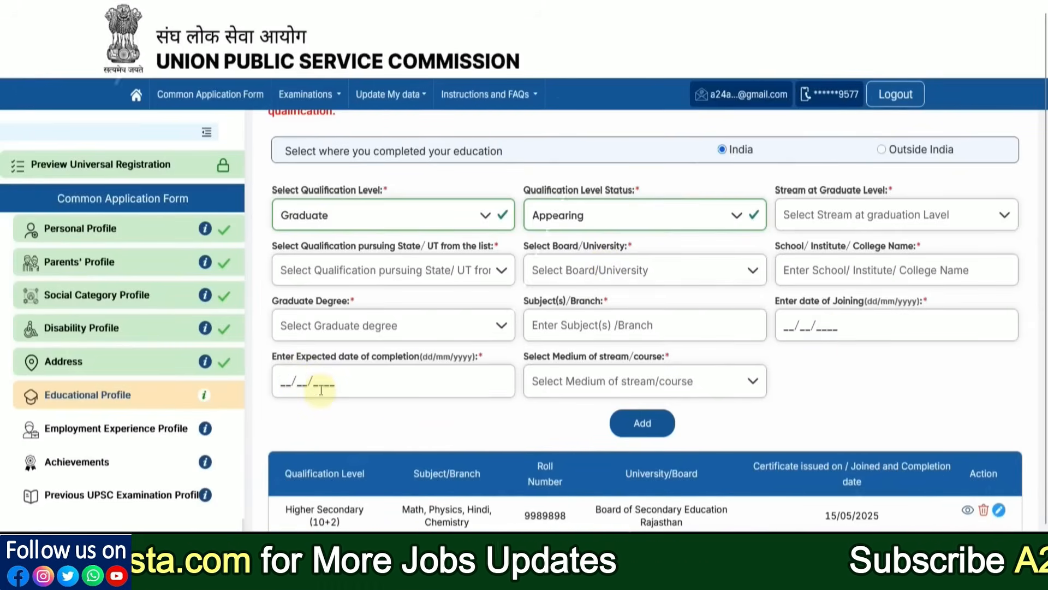
left_click(579, 223)
left_click(573, 246)
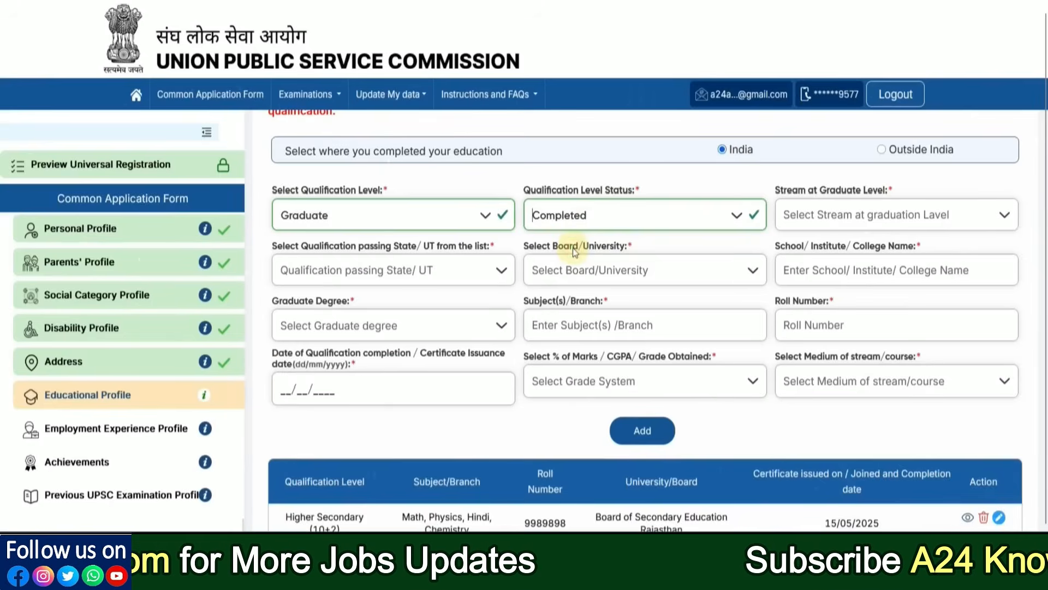
Choose Engineering as the stream at graduate level.
left_click(836, 224)
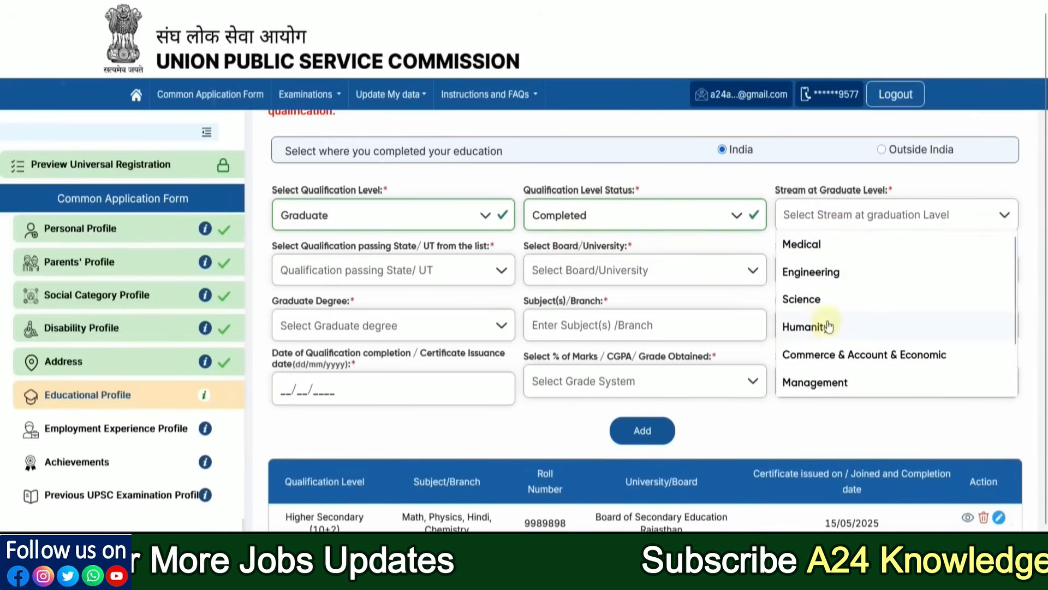
scroll(827, 366, "down", 1)
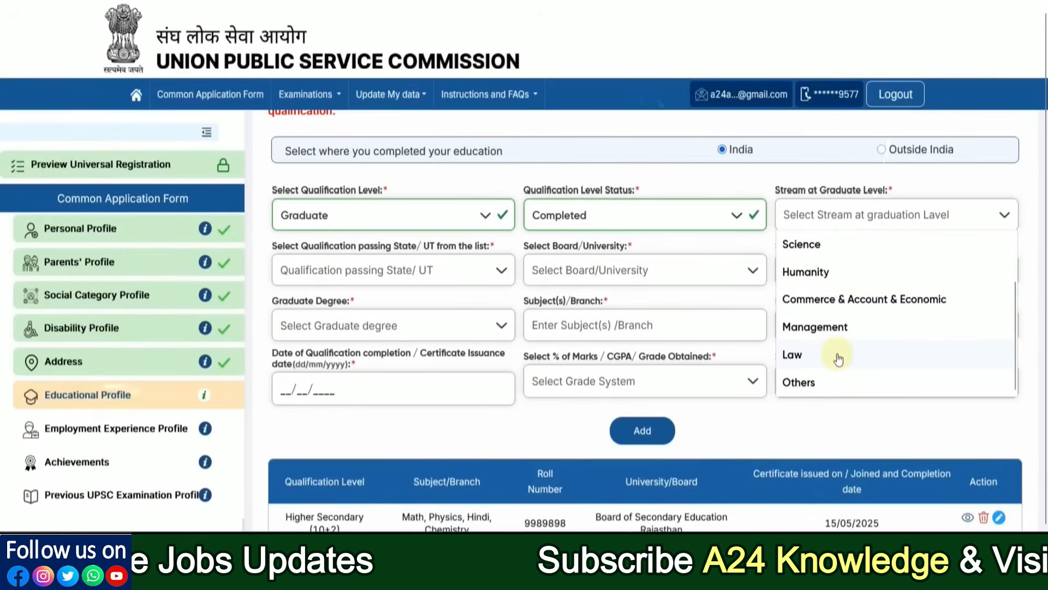
scroll(839, 363, "up", 1)
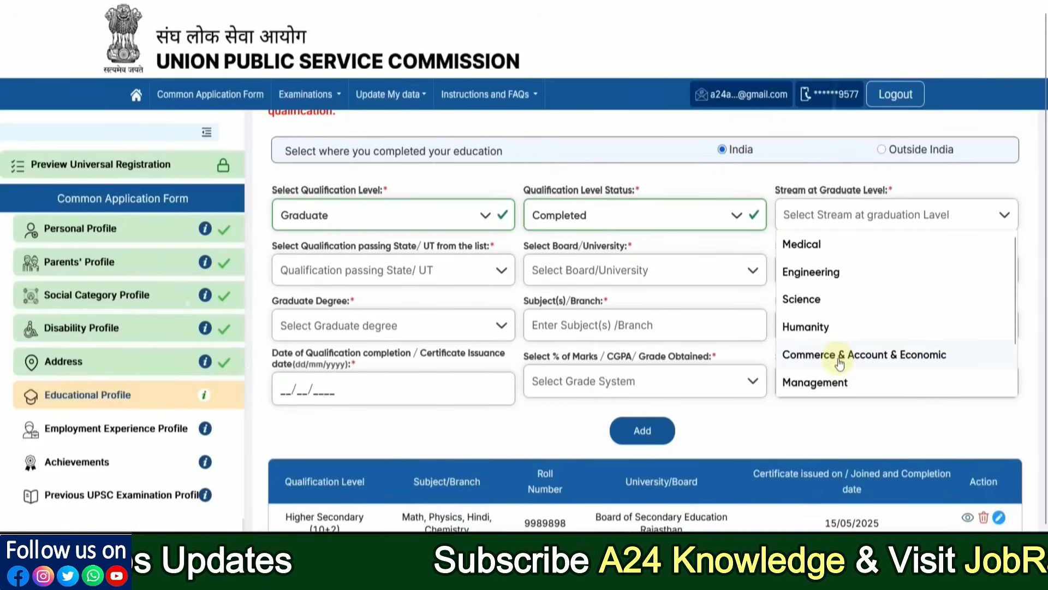
scroll(839, 361, "down", 1)
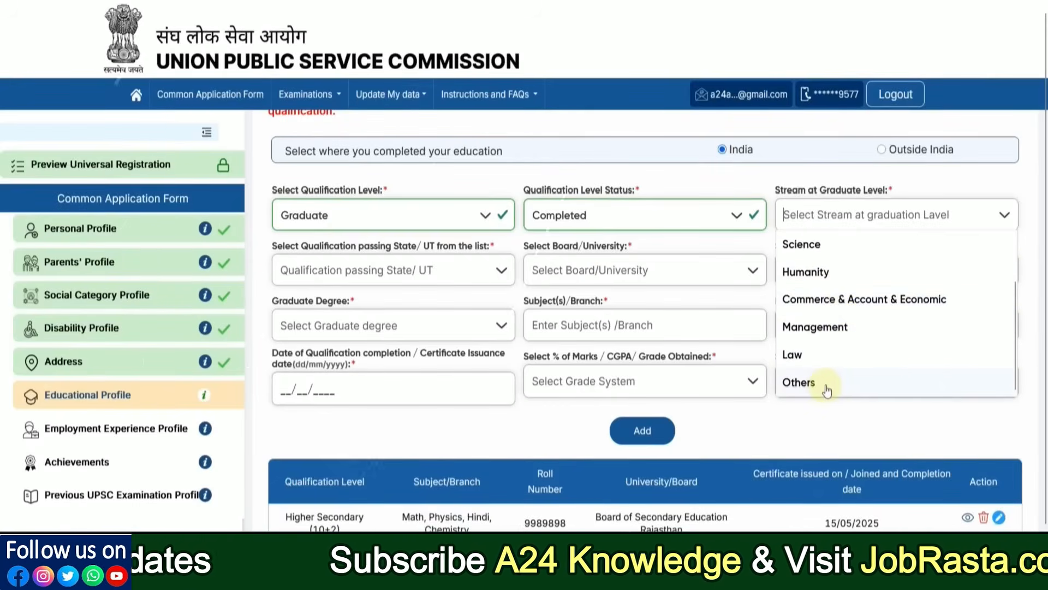
scroll(823, 385, "up", 1)
left_click(804, 270)
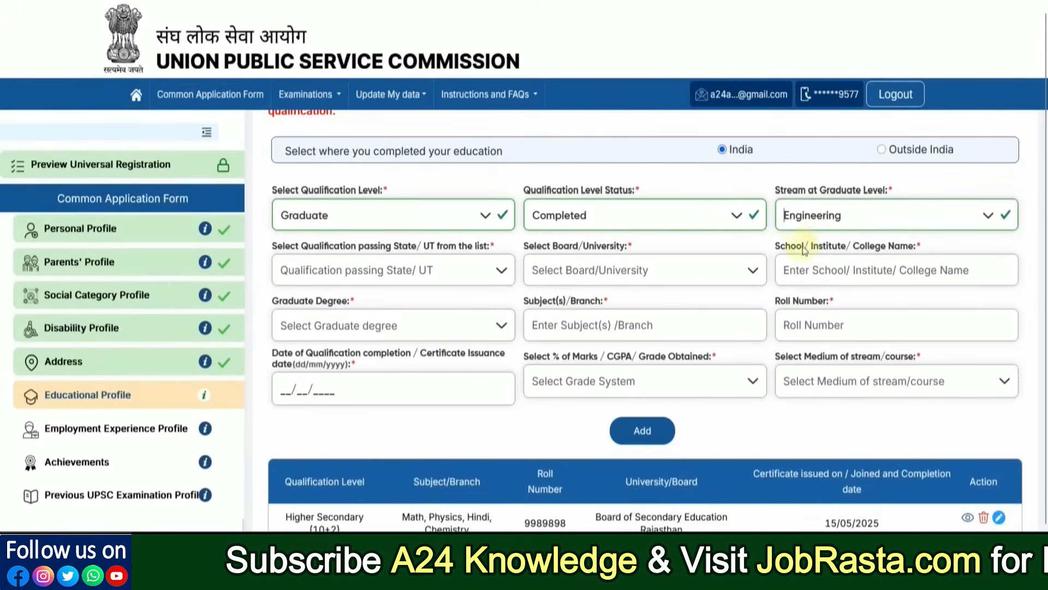
Set passing state Rajasthan and university Rajasthan Technical University.
left_click(404, 271)
scroll(374, 357, "down", 10)
left_click(339, 362)
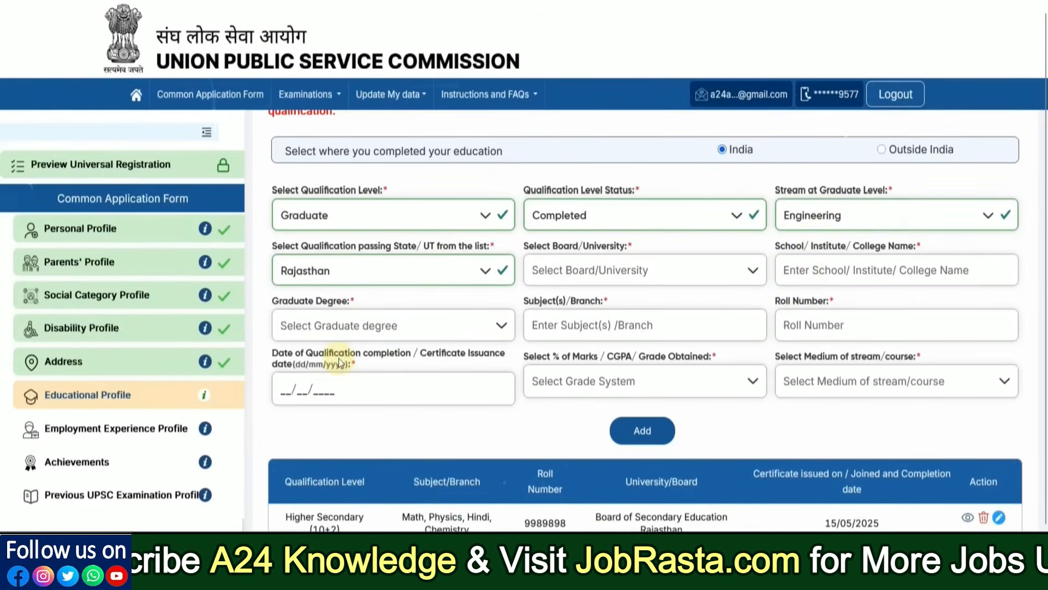
left_click(593, 275)
scroll(604, 354, "down", 1)
scroll(604, 354, "down", 5)
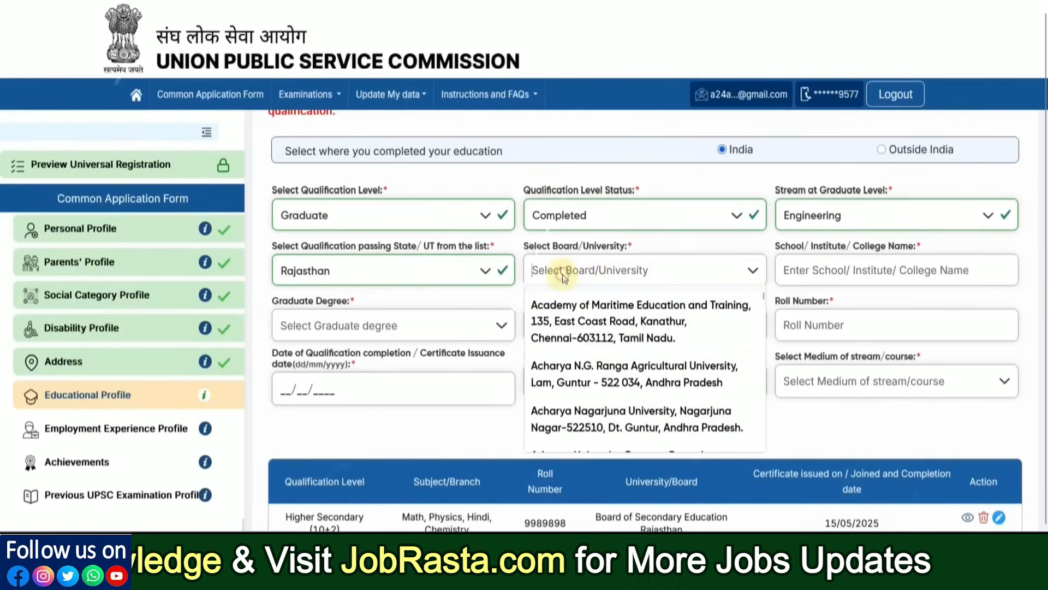
type("RAJASTHAN")
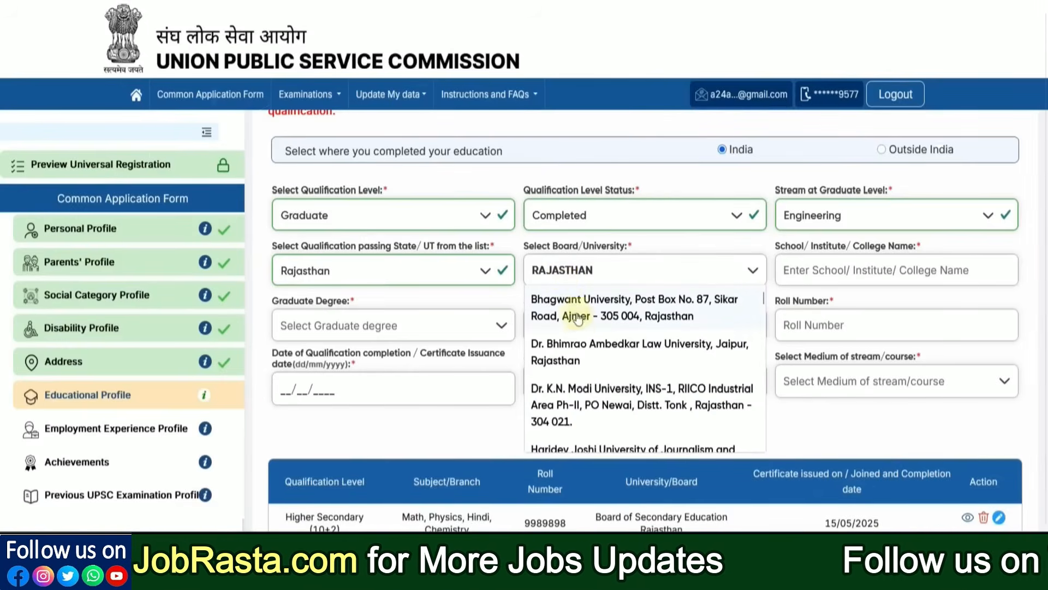
scroll(608, 333, "down", 3)
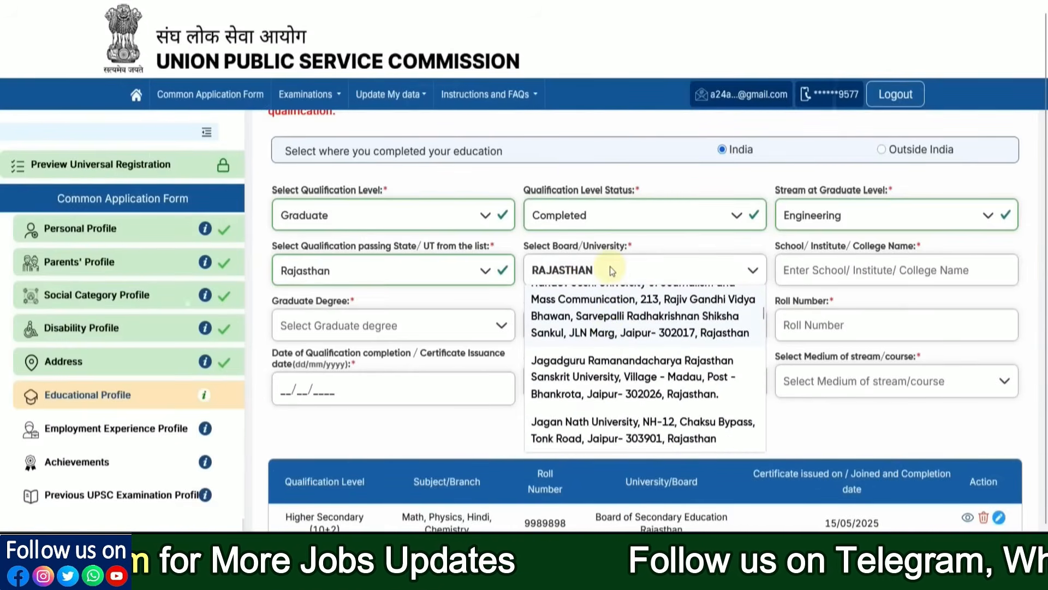
type("TECH")
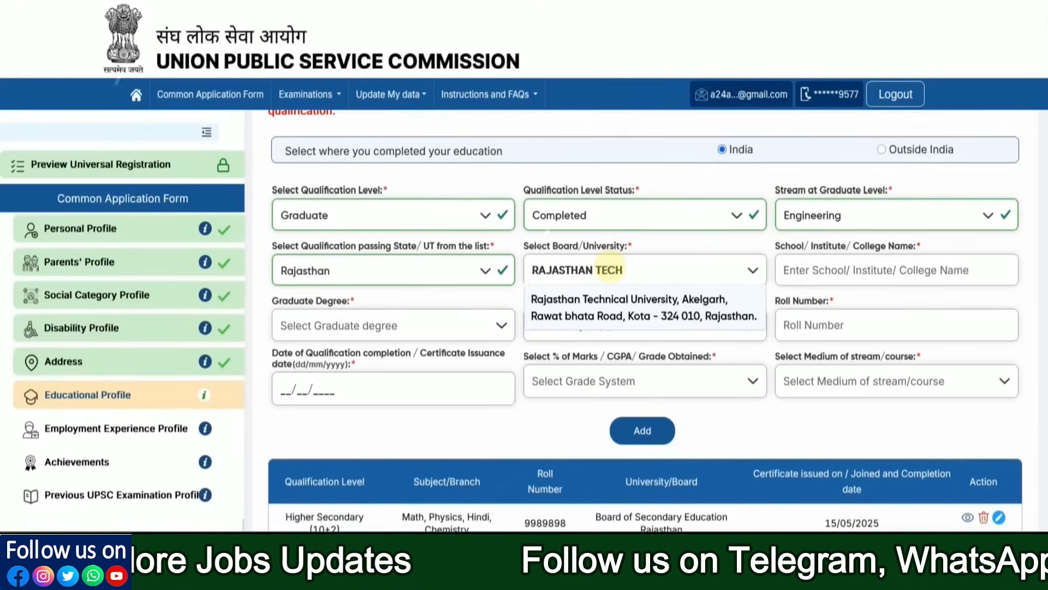
left_click(606, 303)
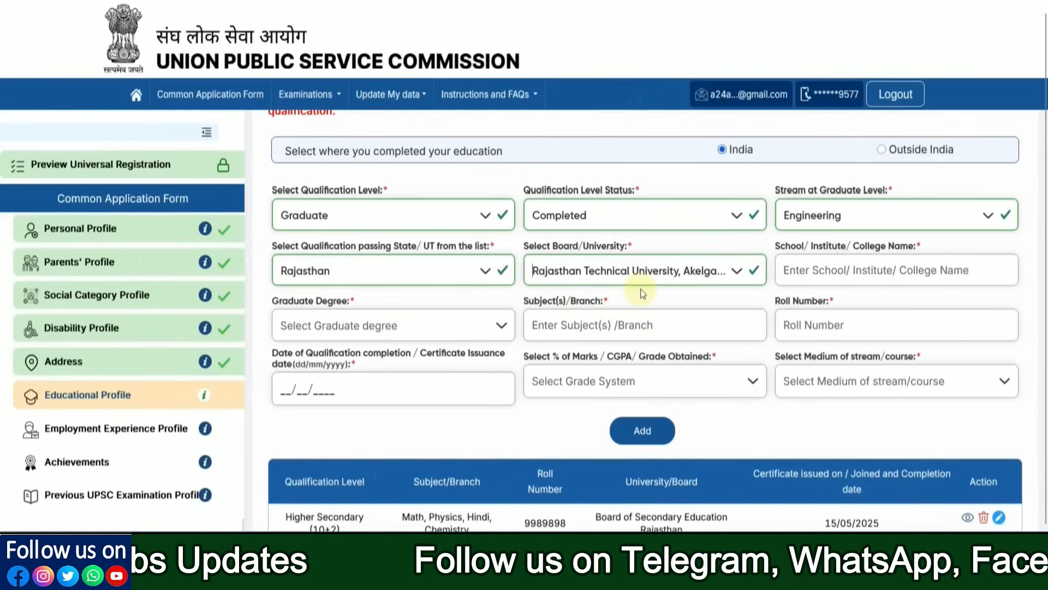
Enter the college name and choose B.TECH. as the graduate degree.
left_click(809, 273)
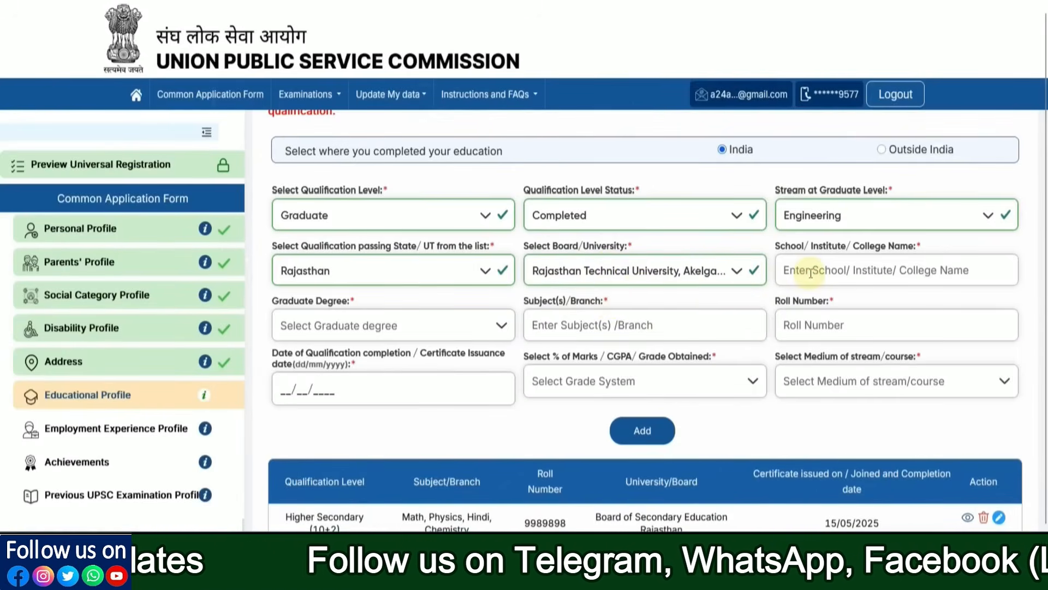
type("Mnit")
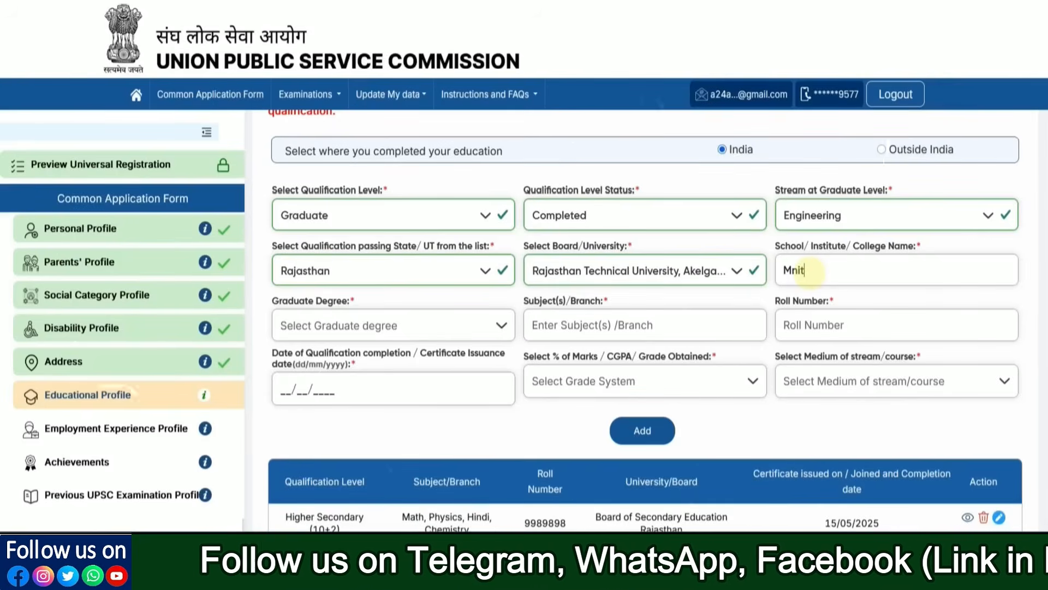
left_click(327, 332)
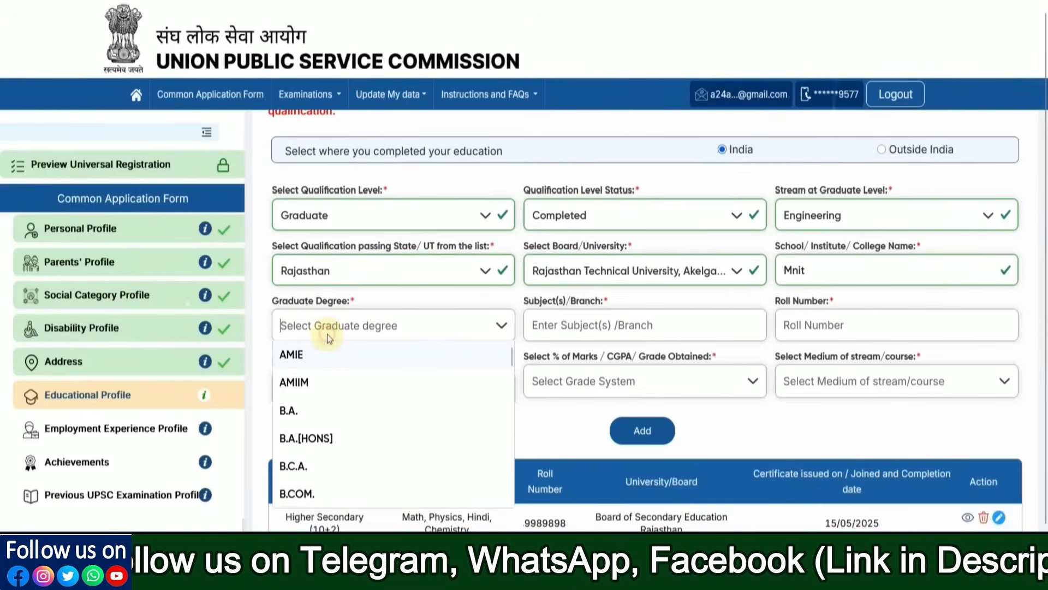
scroll(327, 393, "down", 3)
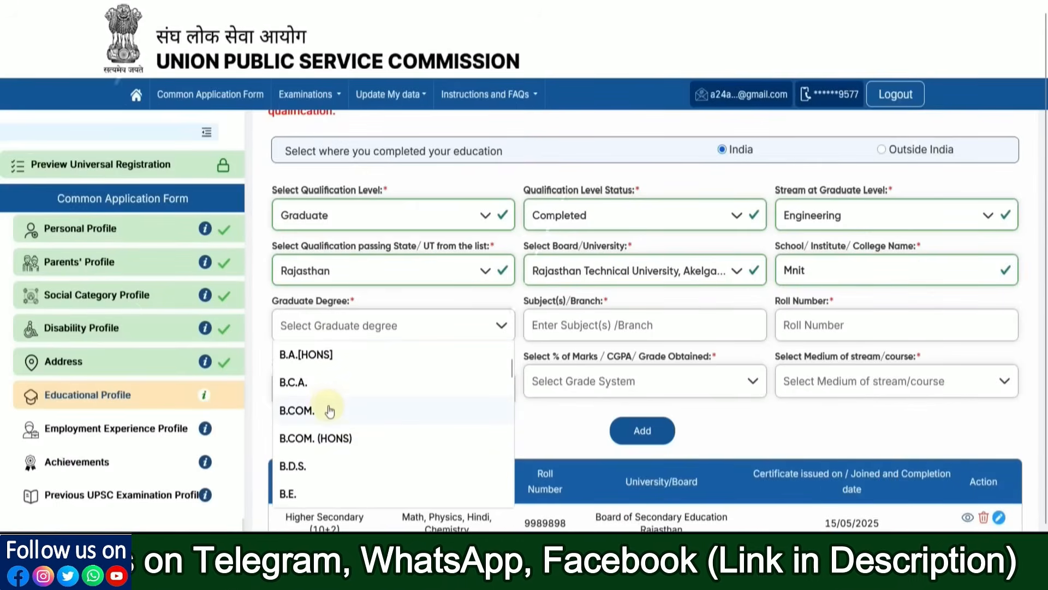
scroll(329, 410, "down", 8)
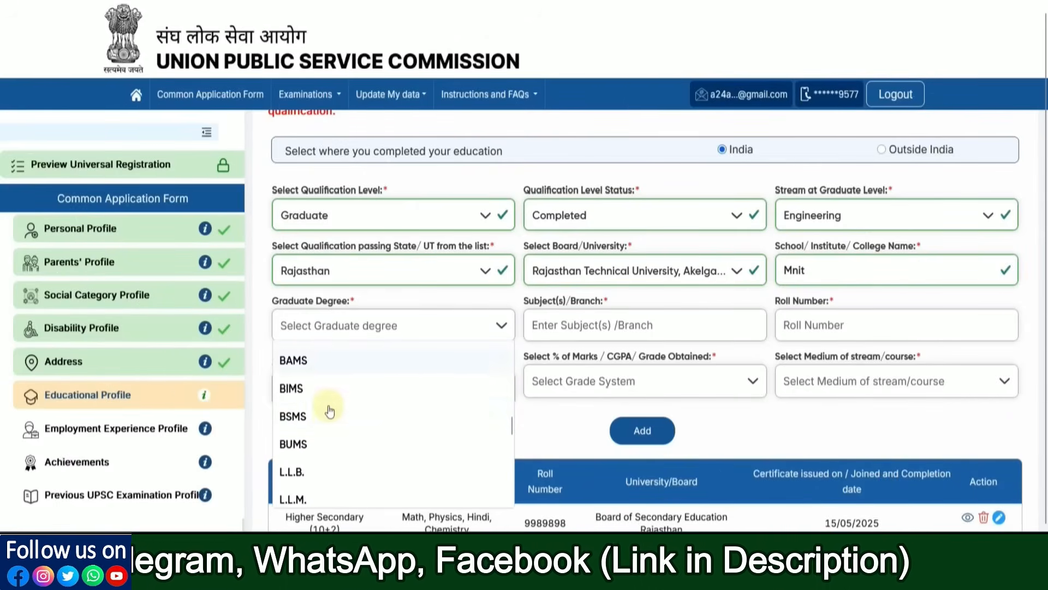
scroll(329, 411, "down", 6)
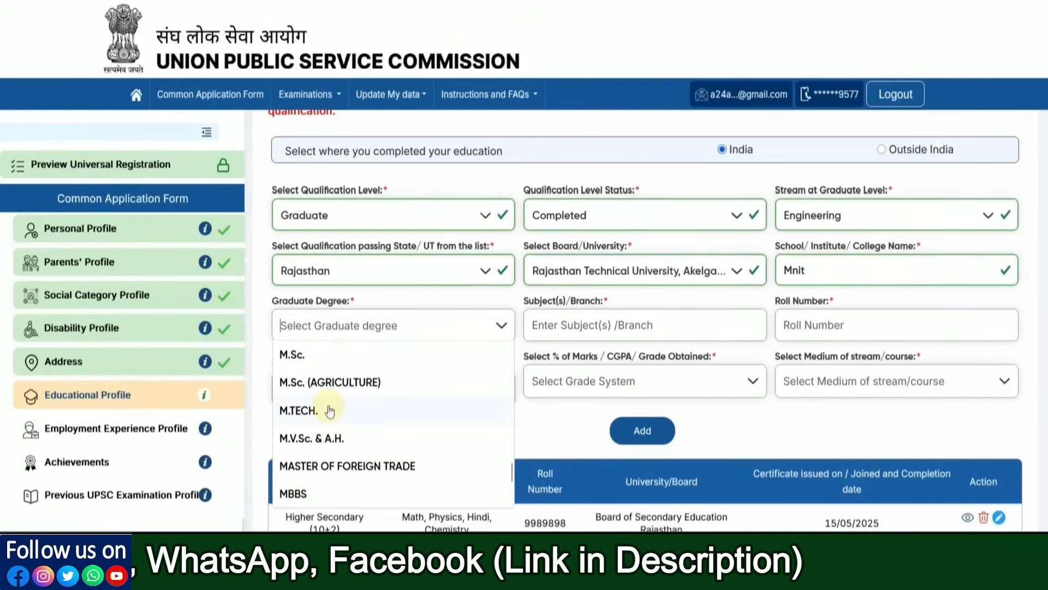
scroll(330, 411, "down", 1)
scroll(338, 415, "up", 6)
scroll(344, 419, "up", 5)
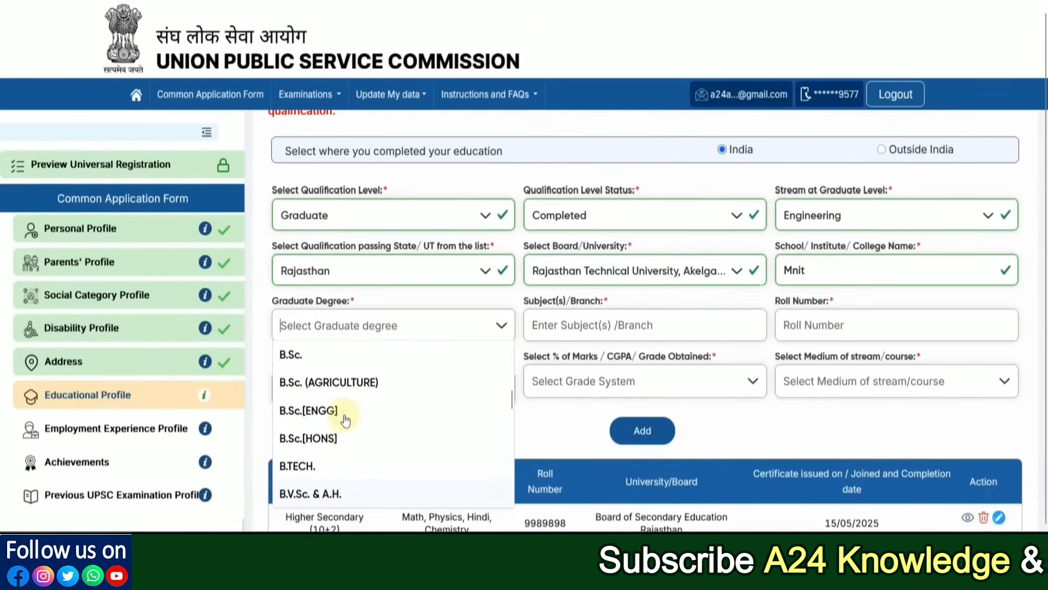
left_click(337, 466)
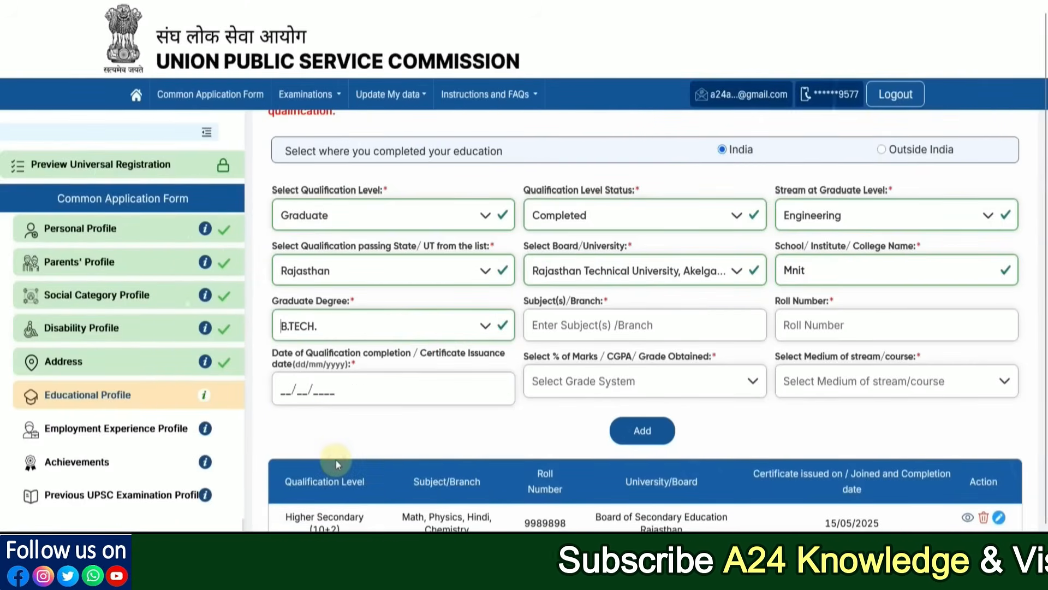
Fill the subject and grade fields and set English as the medium of study.
left_click(585, 330)
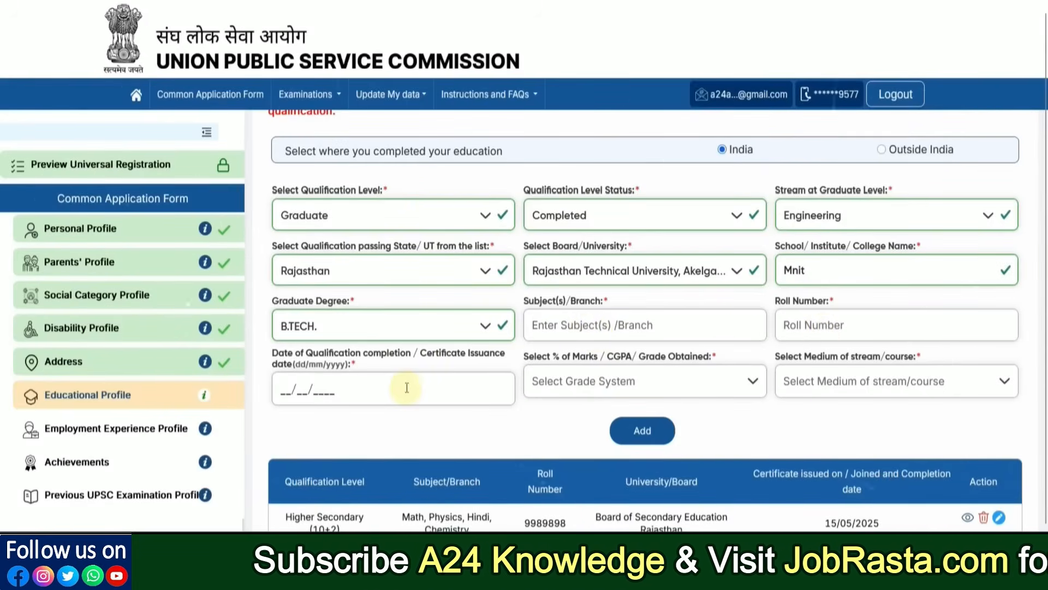
left_click(595, 385)
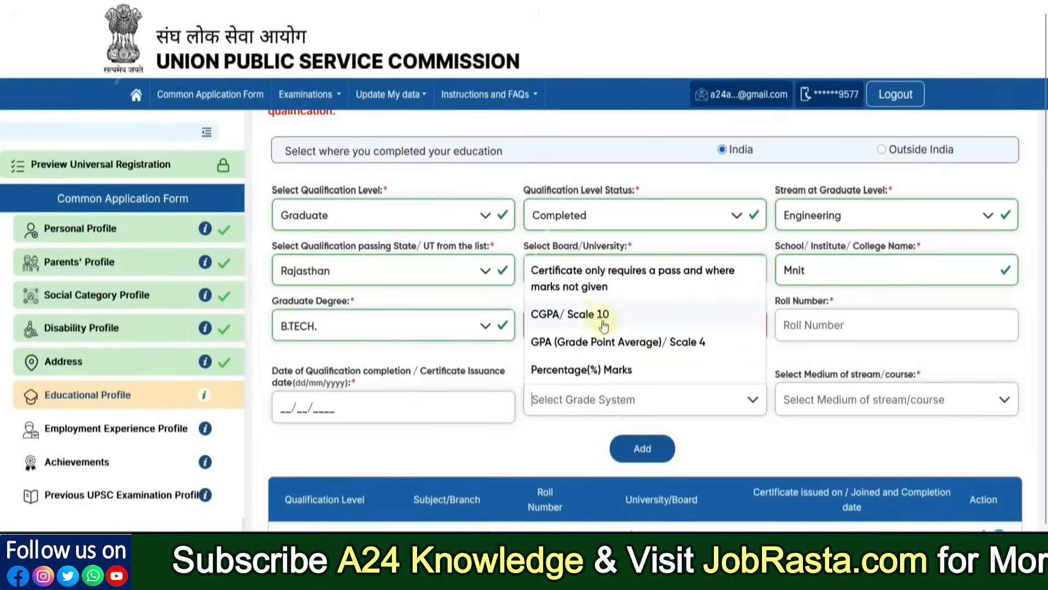
left_click(806, 403)
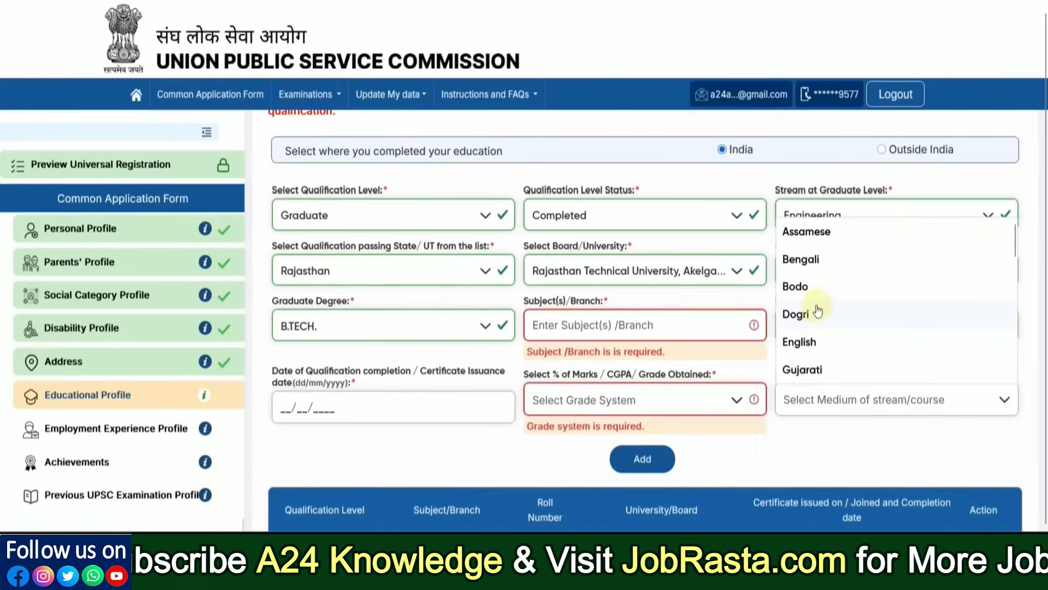
left_click(813, 343)
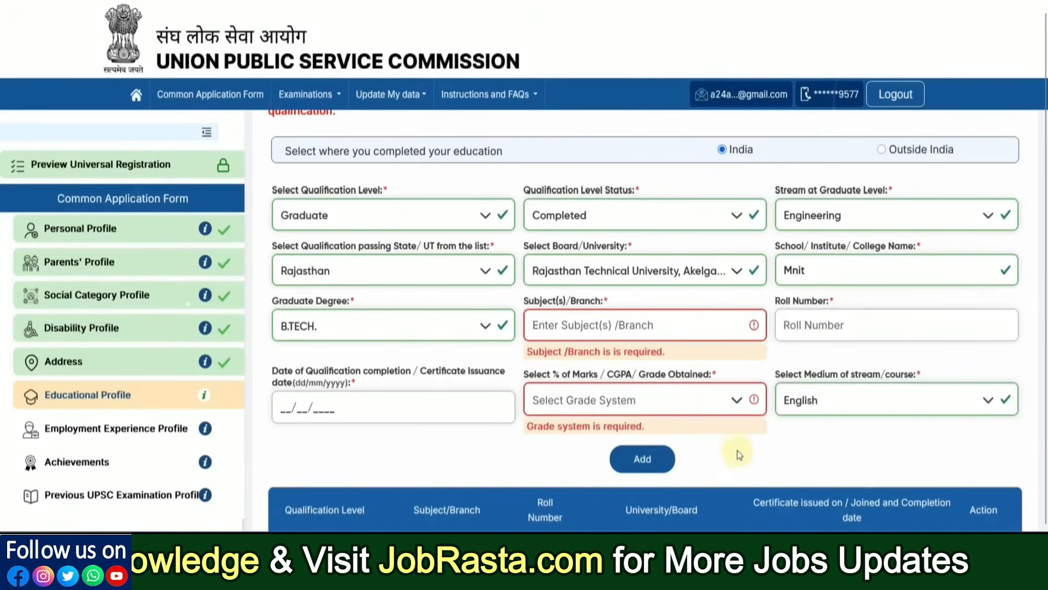
scroll(736, 438, "down", 2)
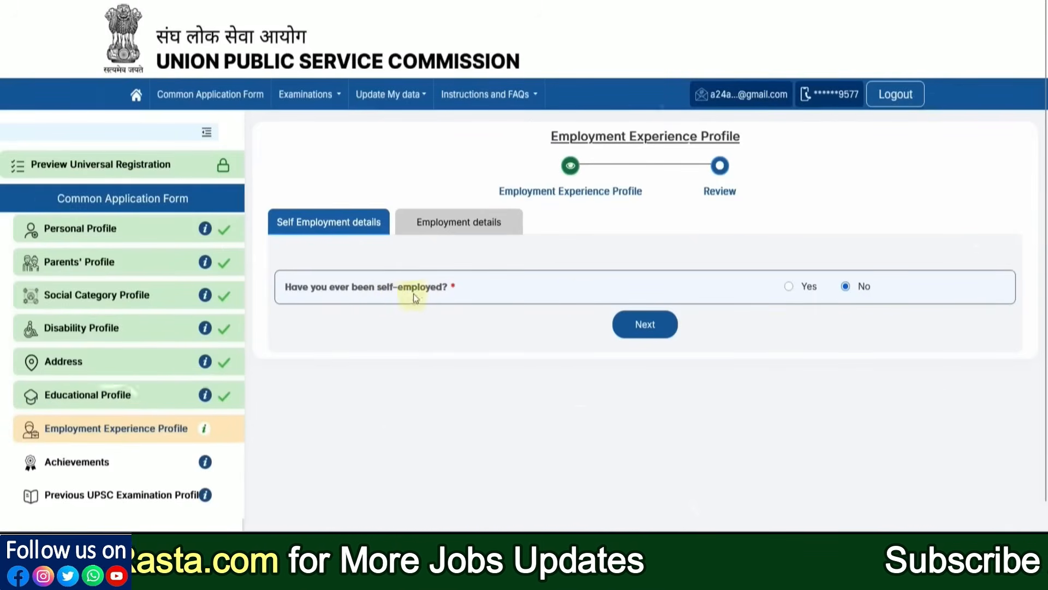
Answer No to self-employment and employment, then submit and confirm the Employment Experience Profile.
left_click(789, 287)
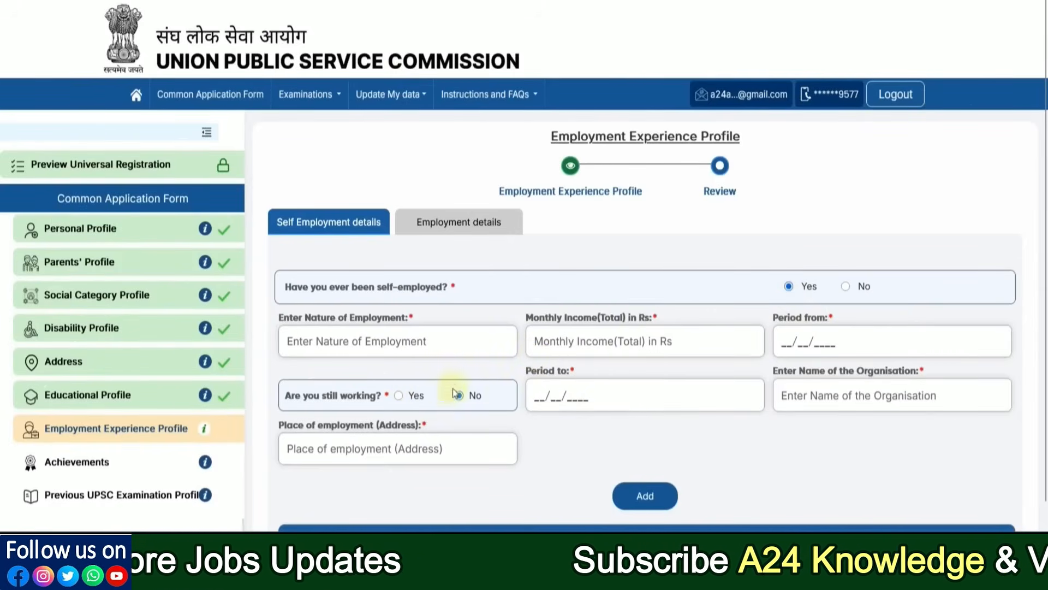
left_click(846, 287)
left_click(644, 325)
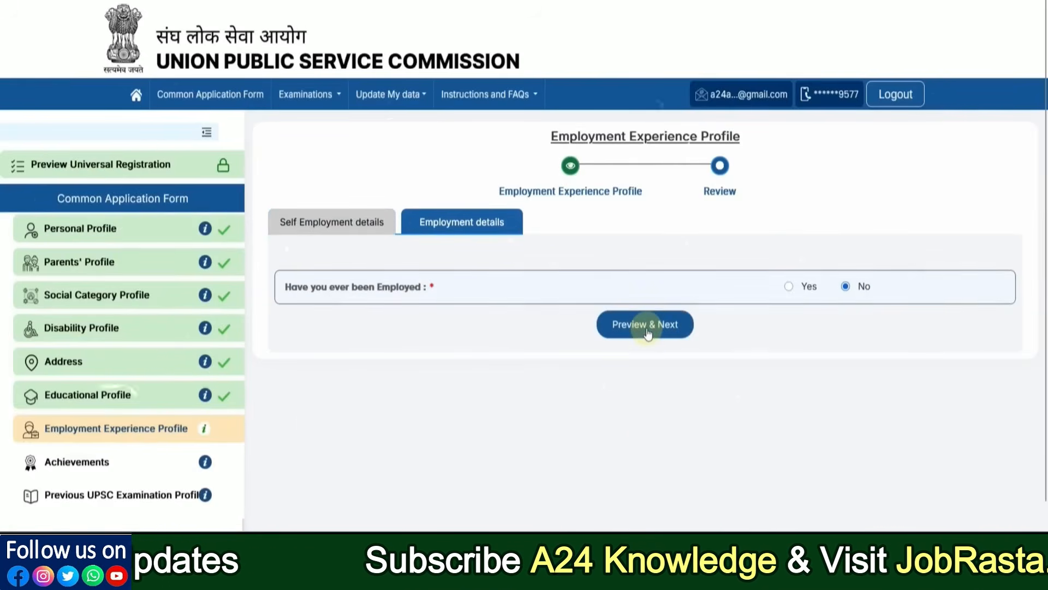
left_click(646, 327)
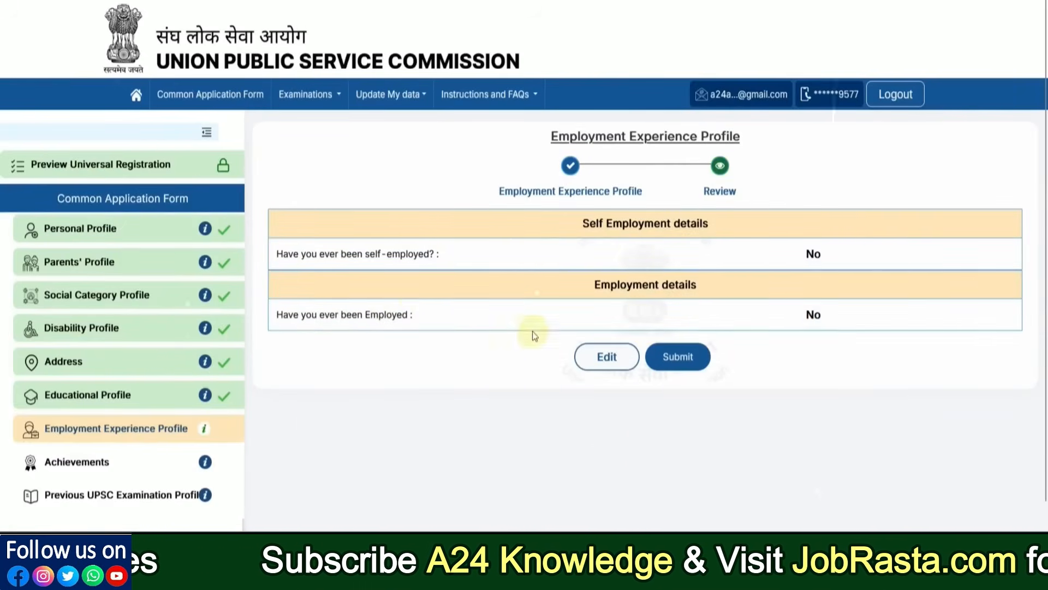
left_click(655, 358)
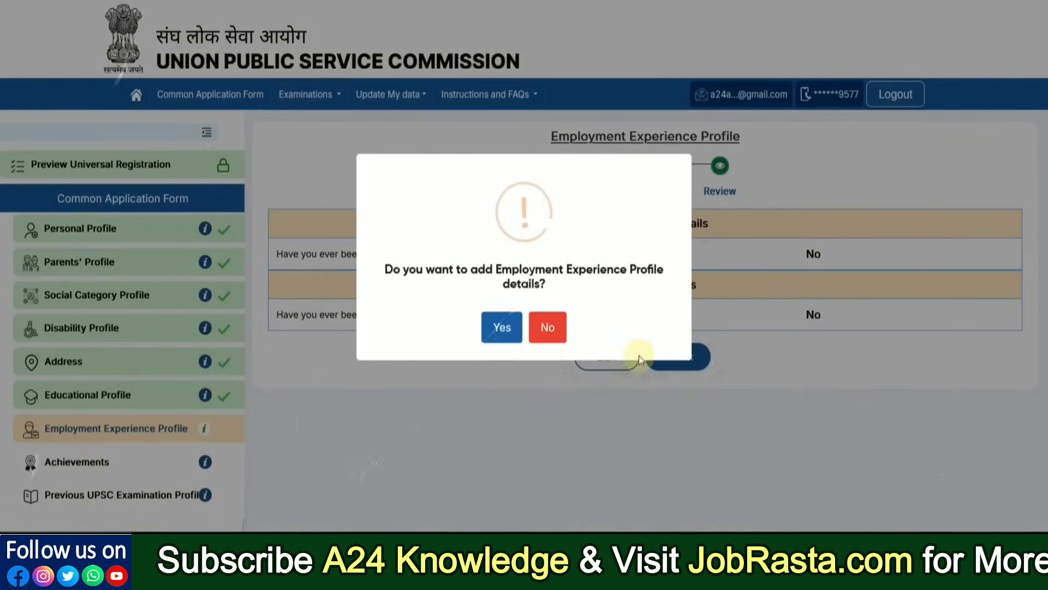
left_click(502, 327)
Answer No to other achievements, then submit and confirm the Achievements profile.
left_click(515, 331)
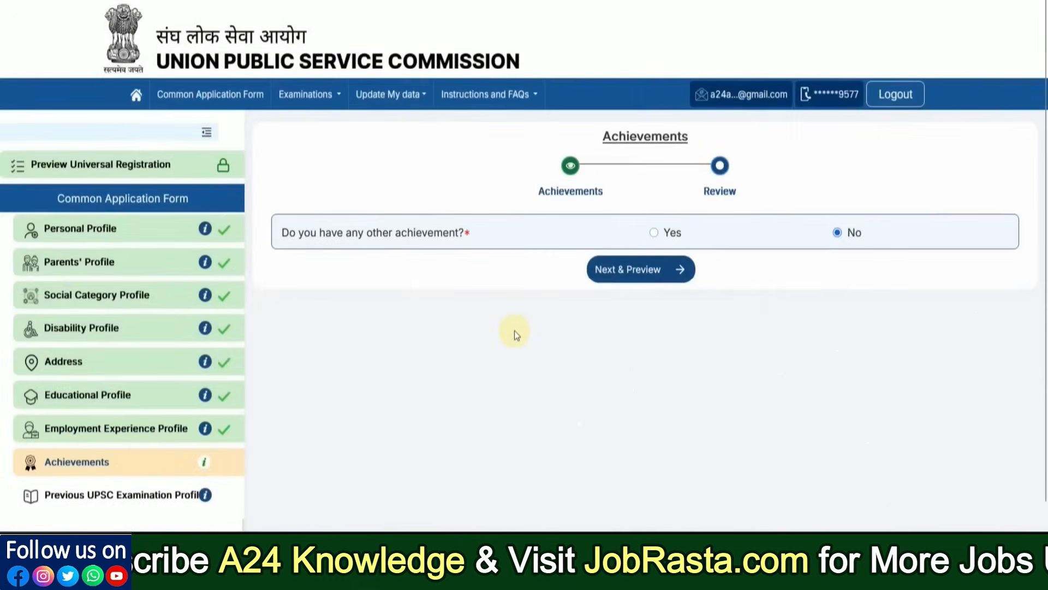
left_click(663, 238)
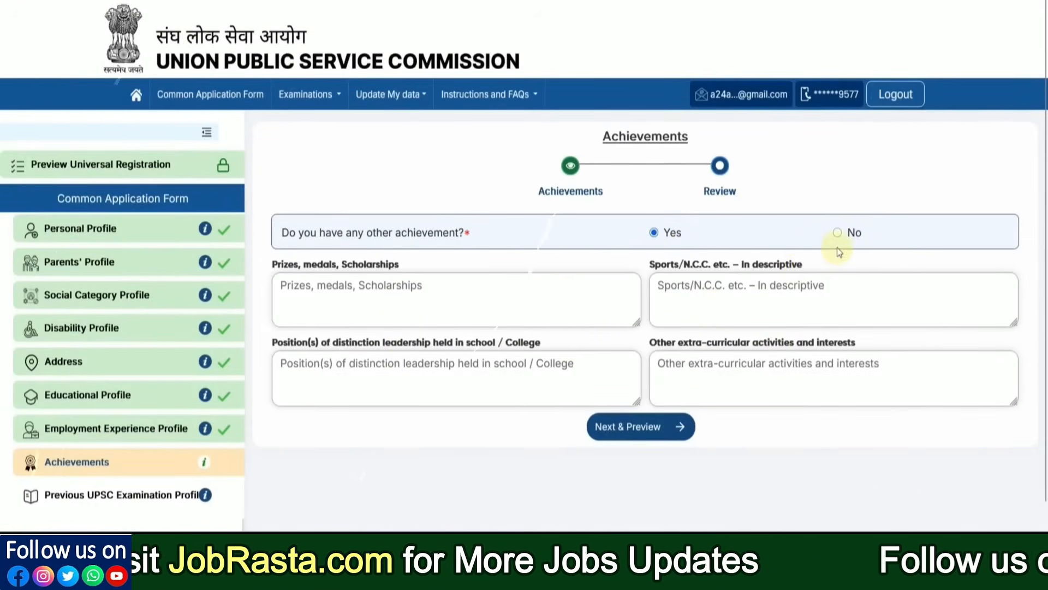
left_click(837, 232)
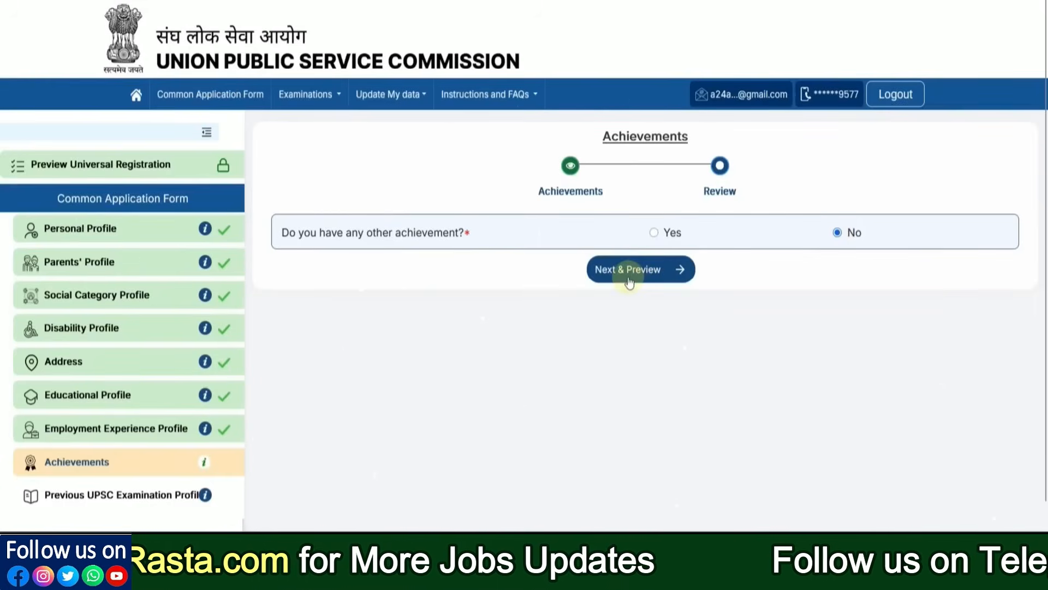
left_click(626, 276)
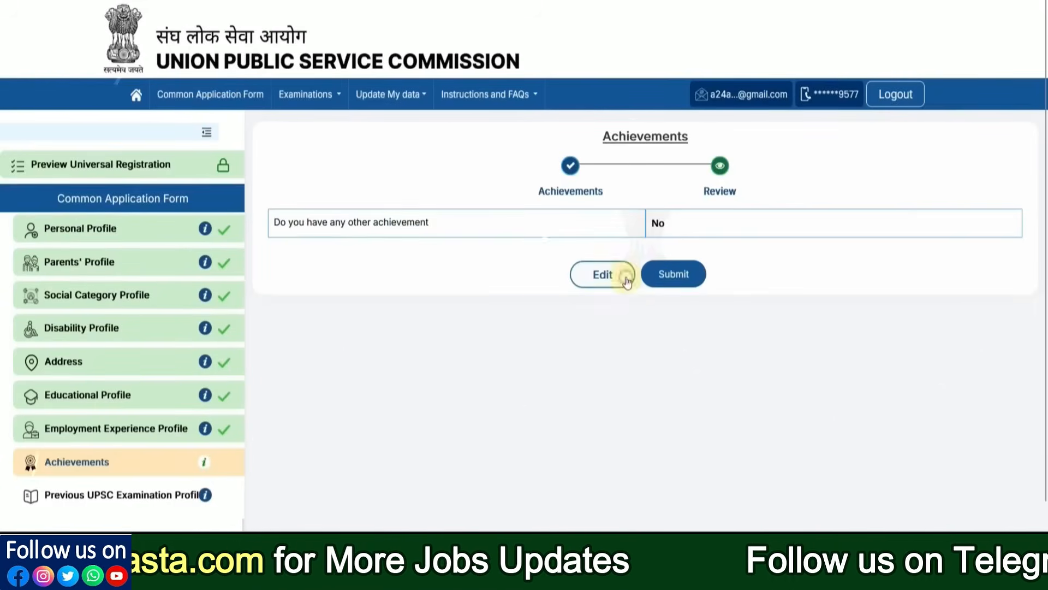
left_click(672, 279)
left_click(498, 326)
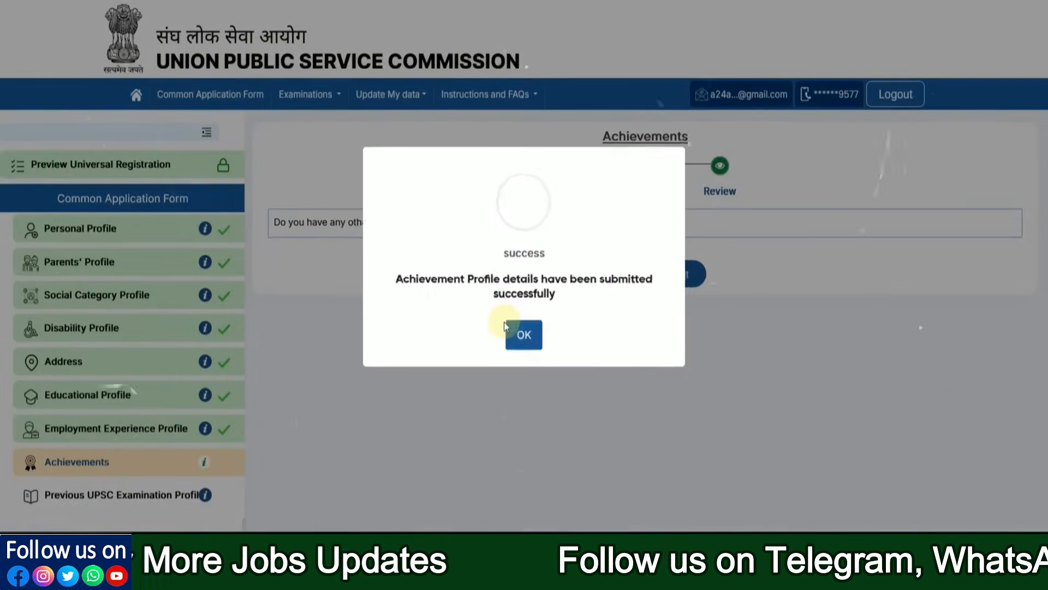
left_click(530, 341)
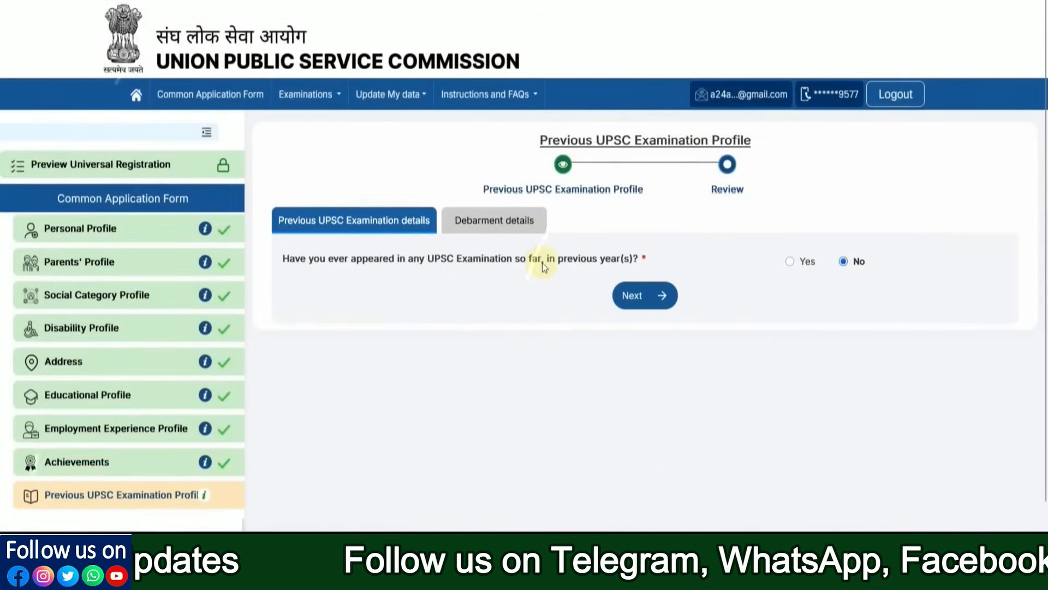
Answer No to having appeared in a previous UPSC exam and continue to debarment details.
left_click(789, 262)
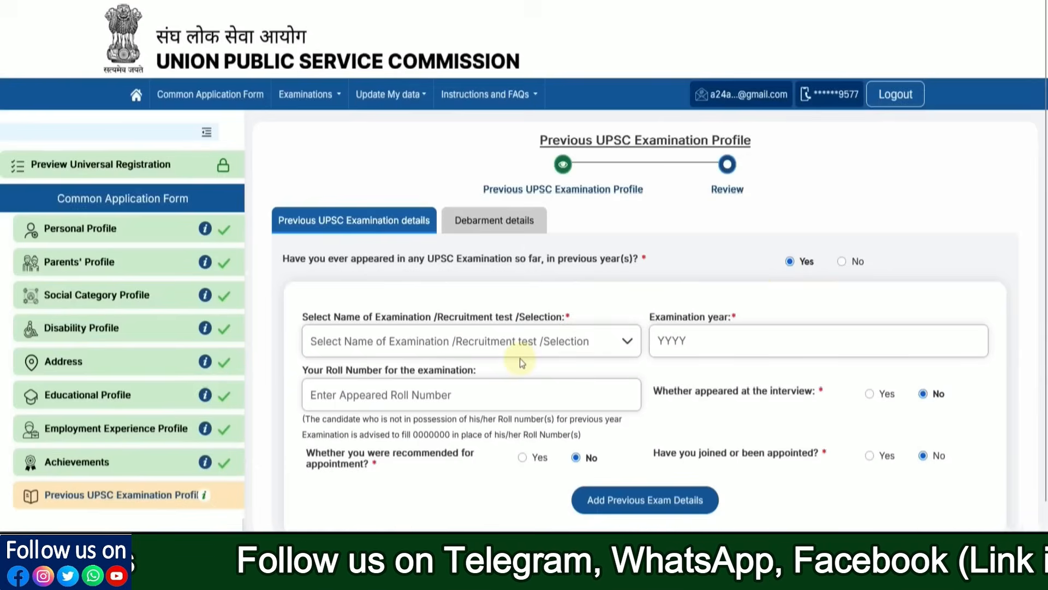
scroll(520, 358, "down", 1)
left_click(453, 307)
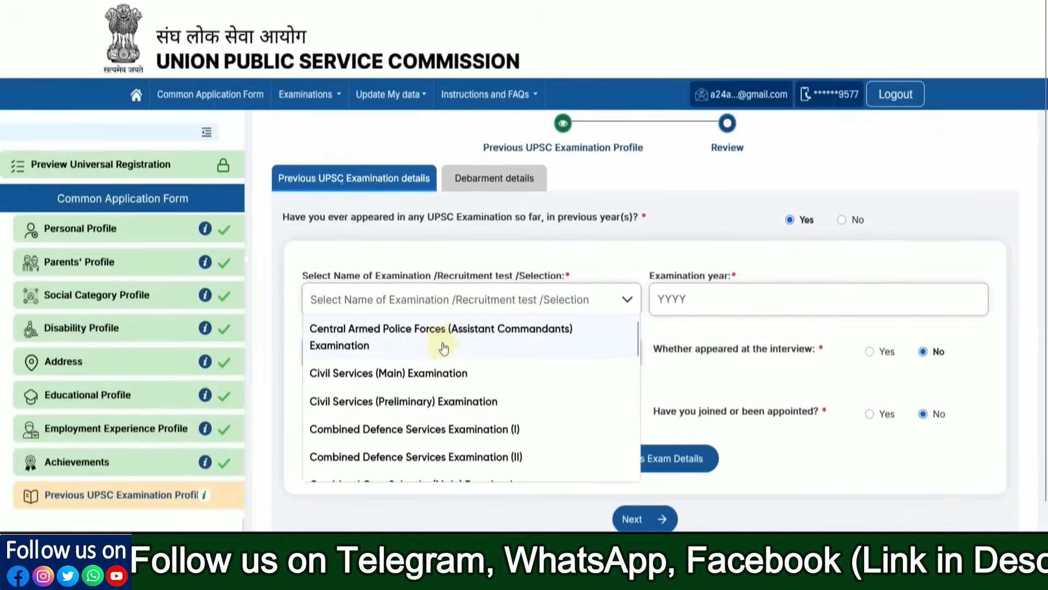
scroll(446, 356, "down", 2)
scroll(448, 363, "down", 4)
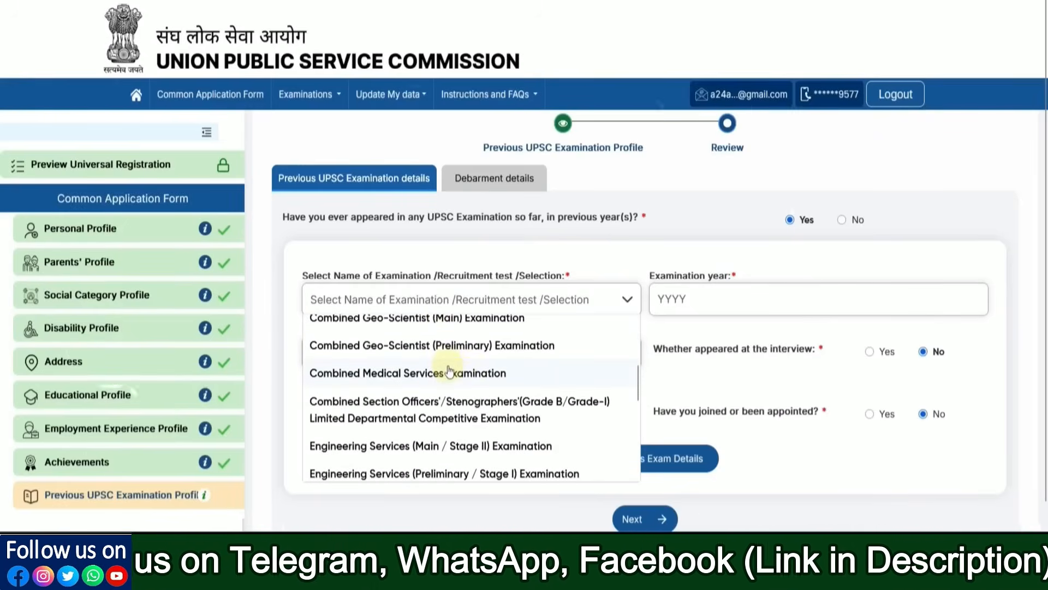
scroll(448, 372, "down", 4)
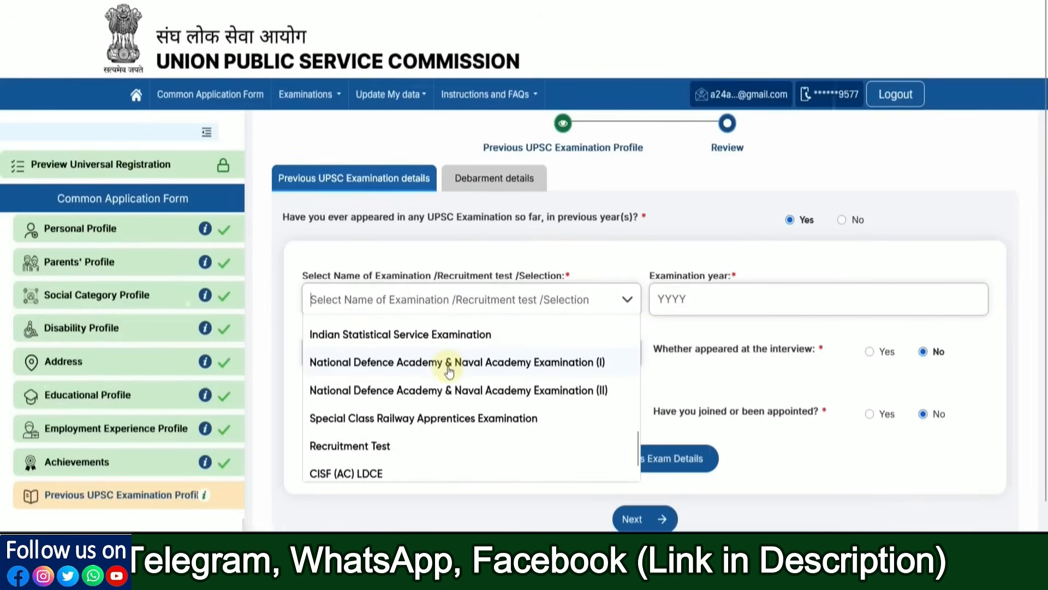
left_click(417, 364)
left_click(685, 307)
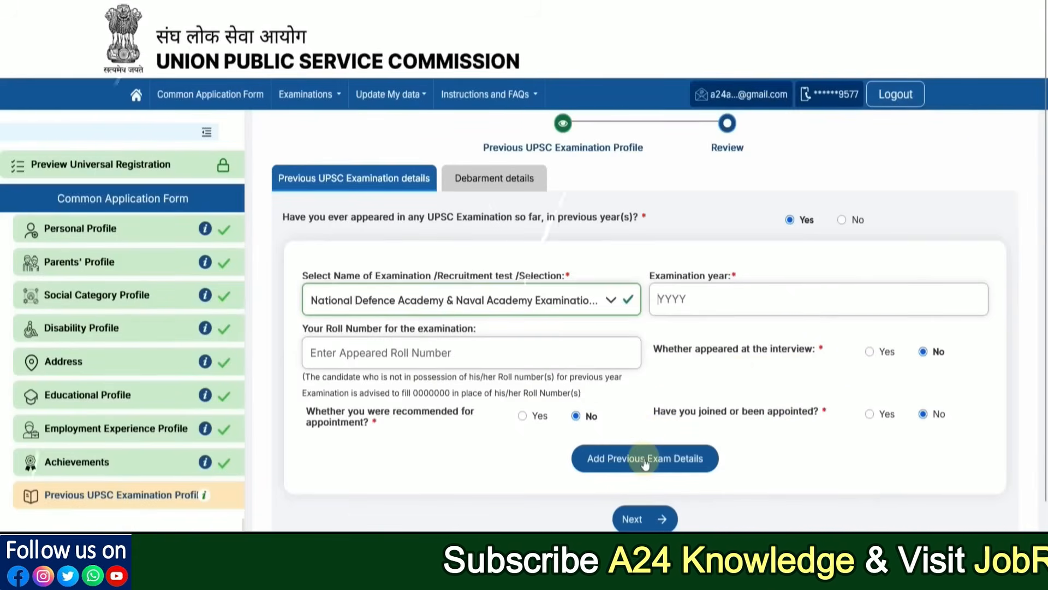
left_click(842, 219)
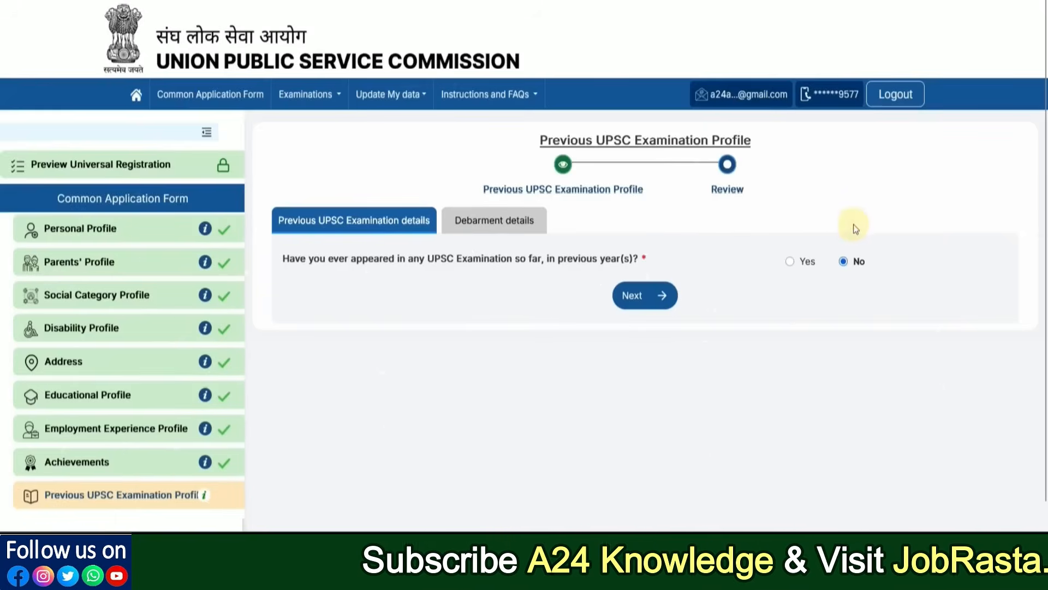
left_click(633, 295)
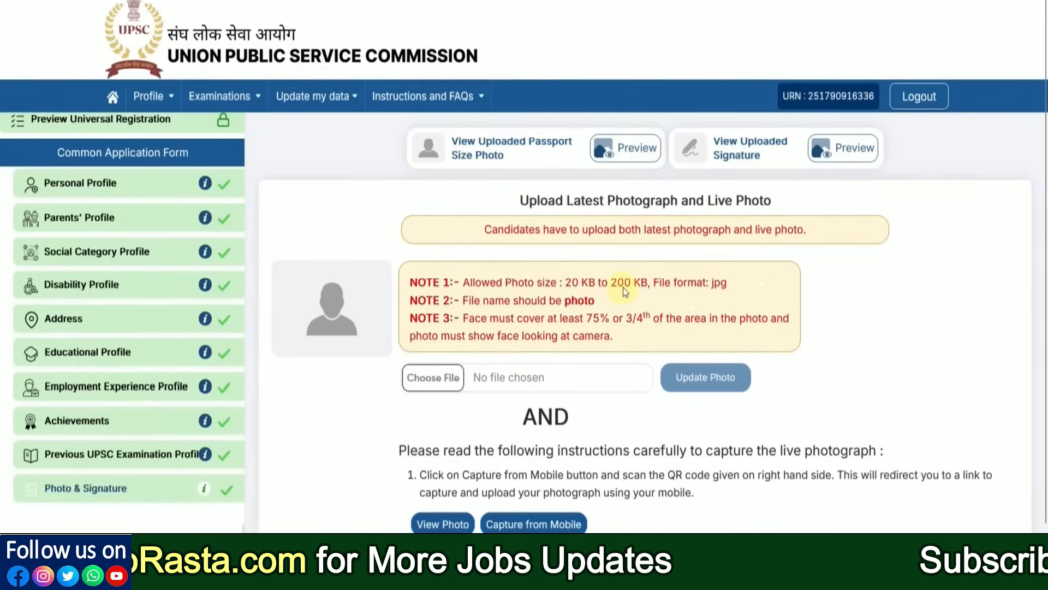
Highlight 'photo' in Note 2 and open the Passport Size Photo upload guidelines.
left_click_drag(563, 301, 598, 305)
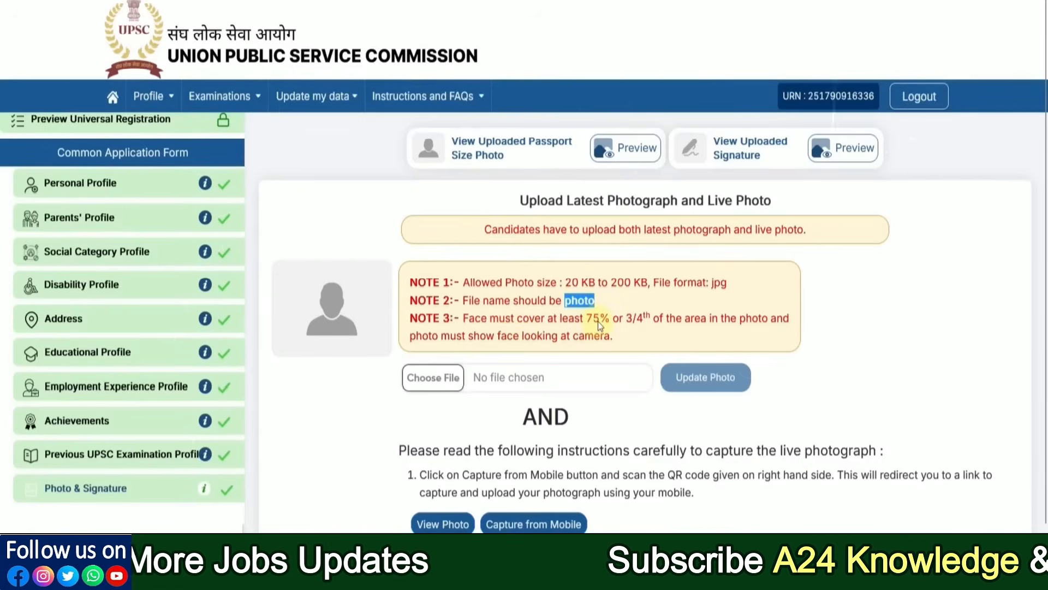
scroll(633, 419, "down", 3)
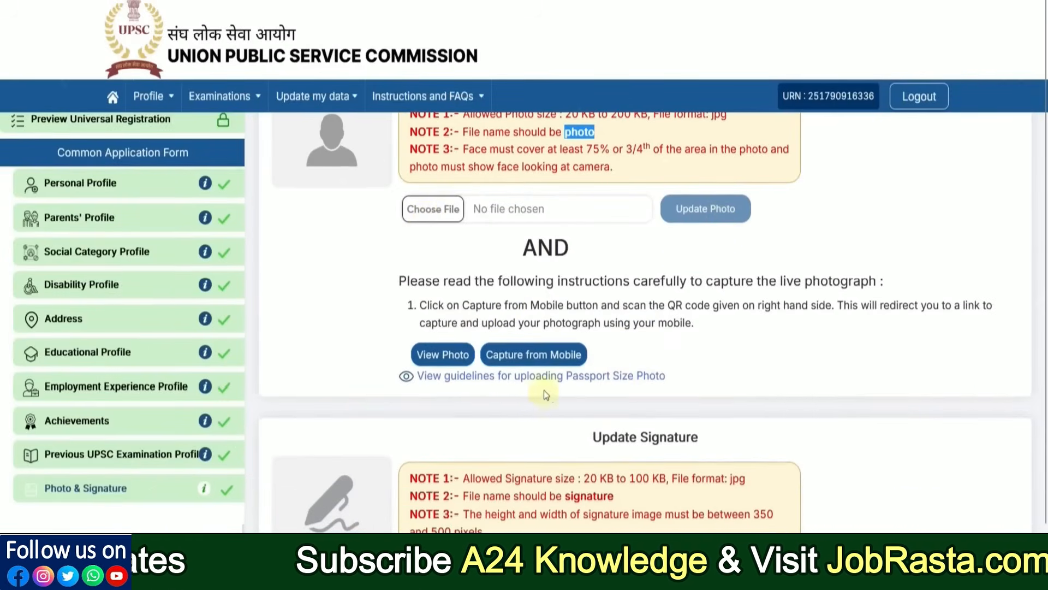
left_click(533, 377)
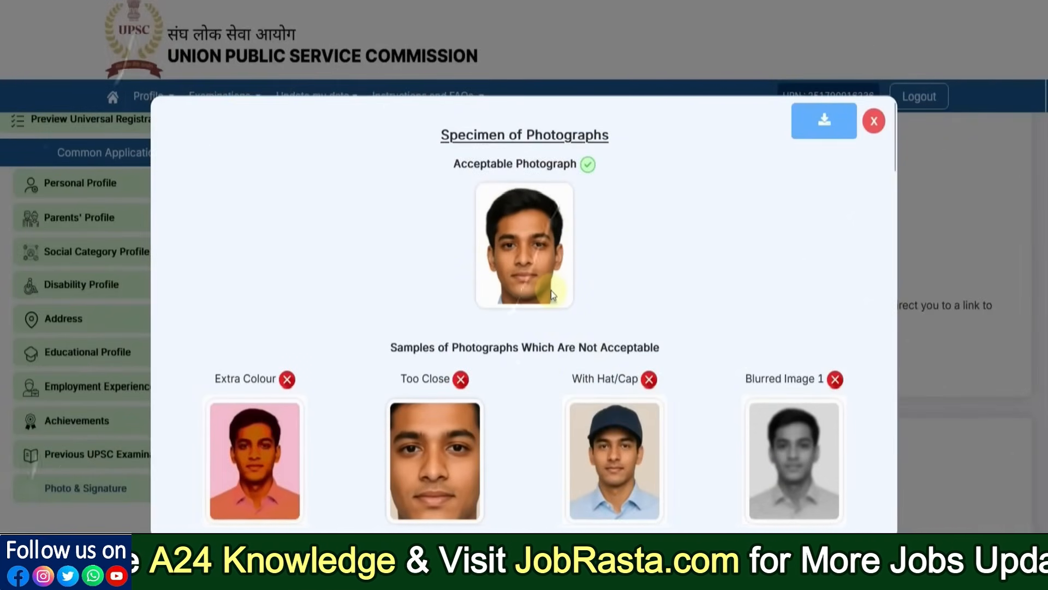
Review the acceptable and unacceptable photo samples, then close the Specimen of Photographs guidelines.
scroll(551, 290, "down", 5)
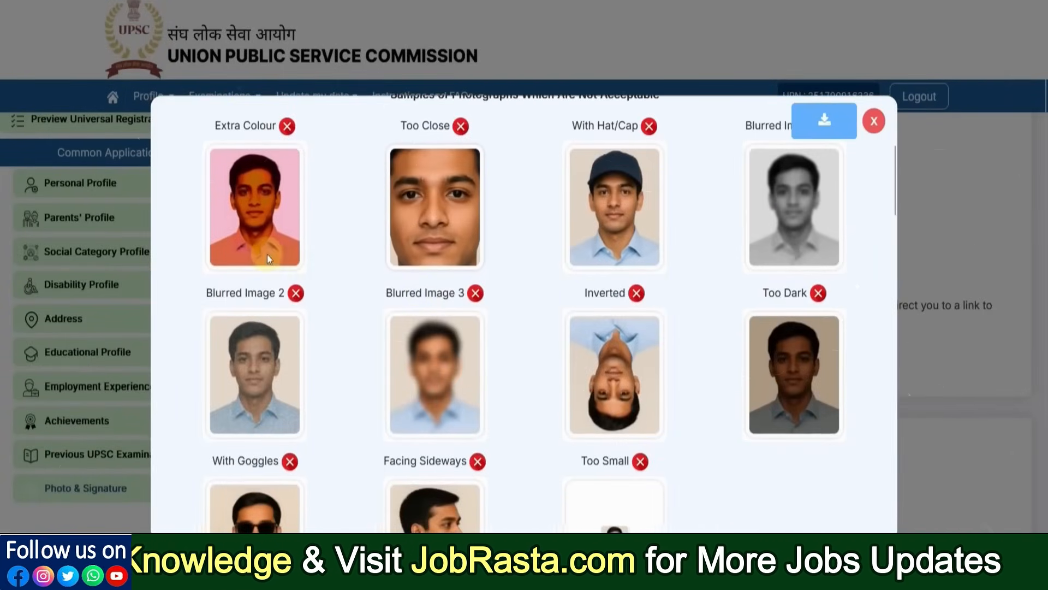
scroll(771, 305, "down", 5)
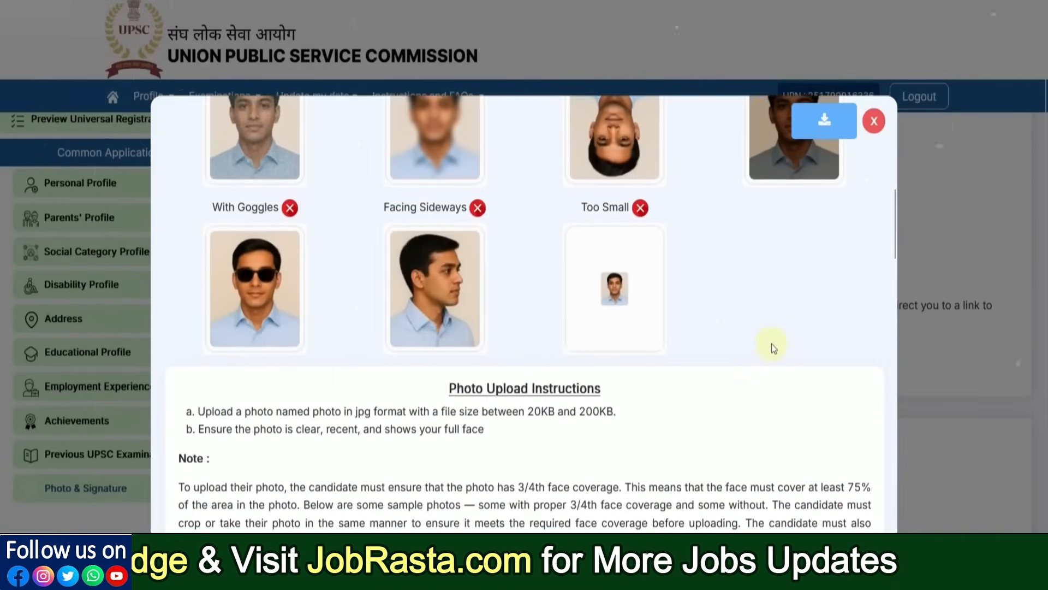
scroll(771, 343, "down", 5)
scroll(772, 343, "down", 5)
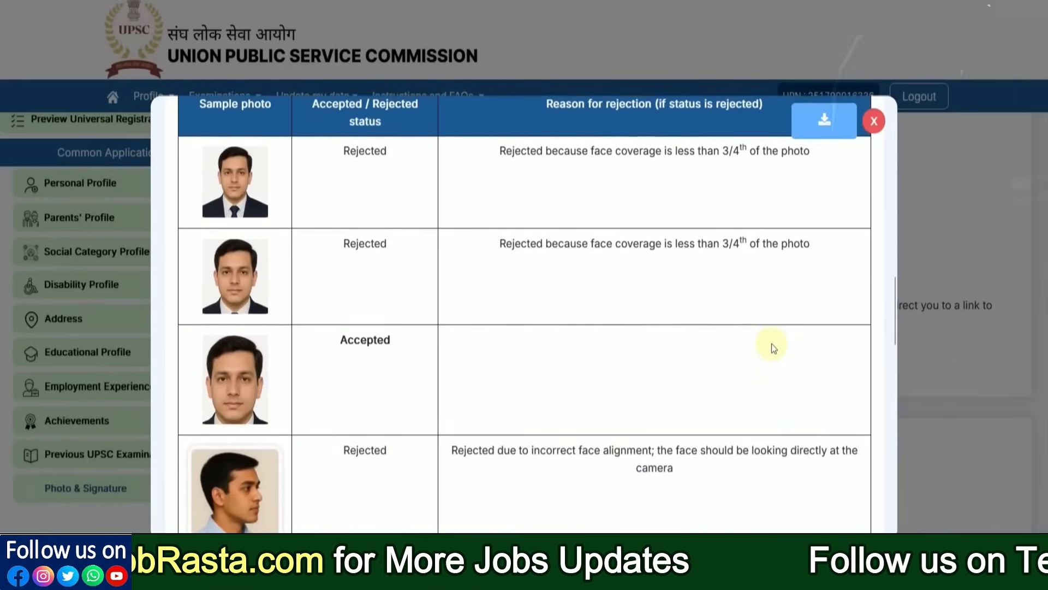
scroll(771, 344, "up", 1)
scroll(771, 343, "up", 1)
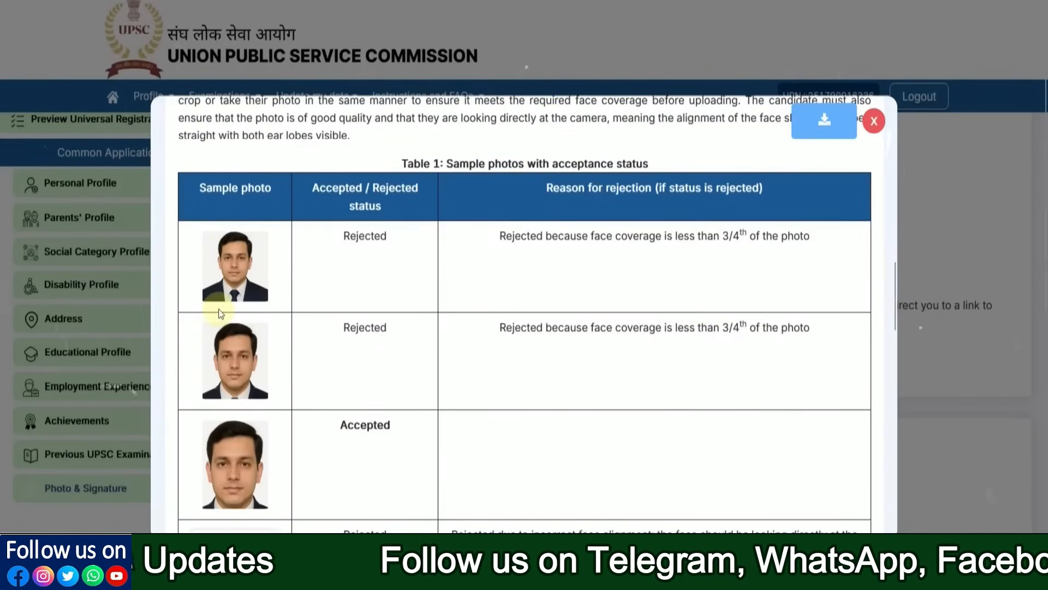
scroll(677, 347, "up", 15)
scroll(677, 347, "up", 3)
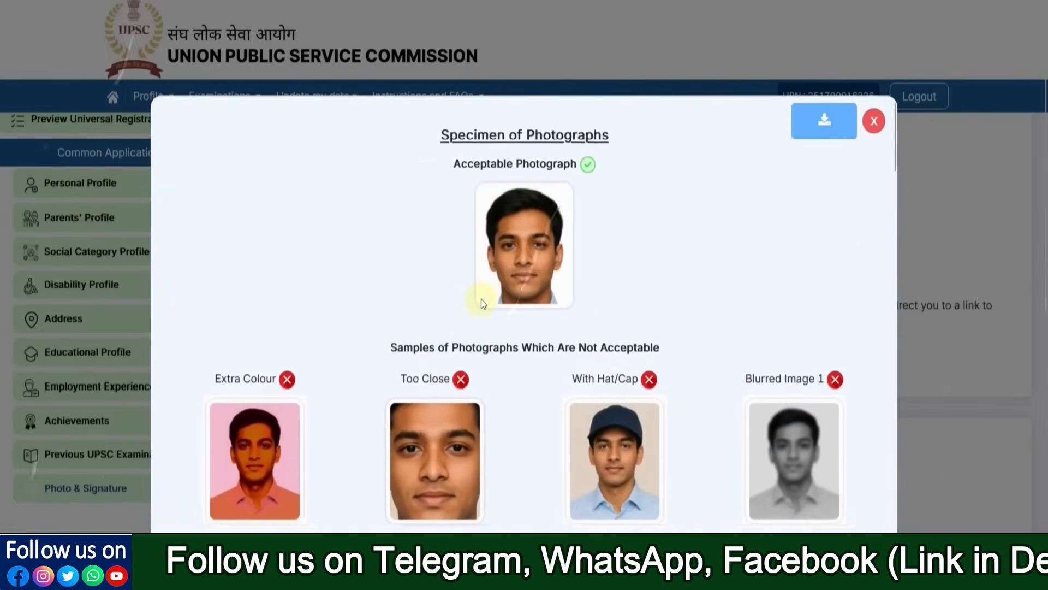
left_click(873, 121)
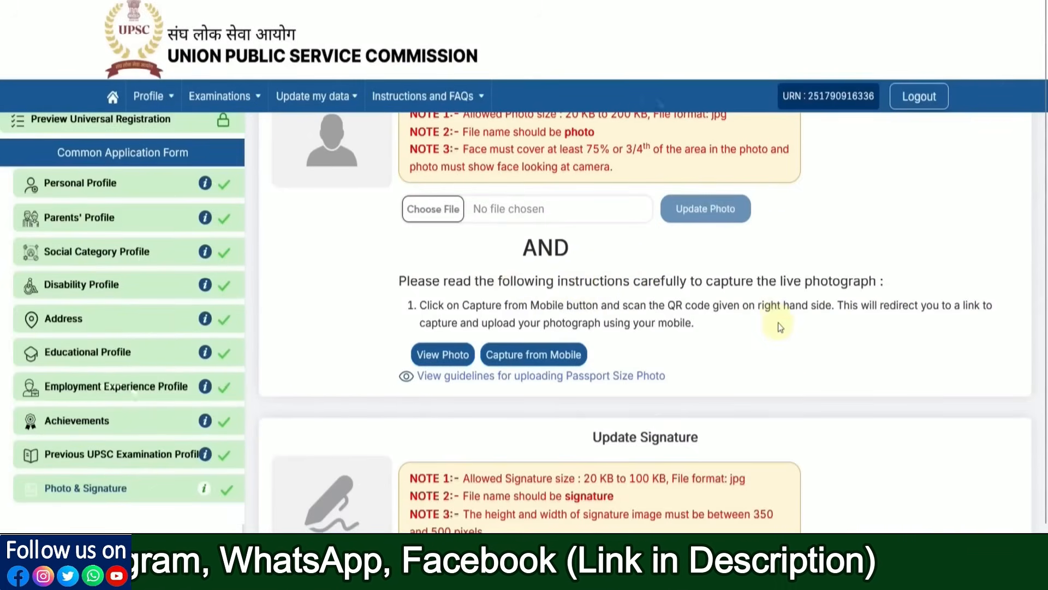
Use Capture from Mobile to get a 10-minute QR code for taking the live photo.
scroll(778, 323, "up", 2)
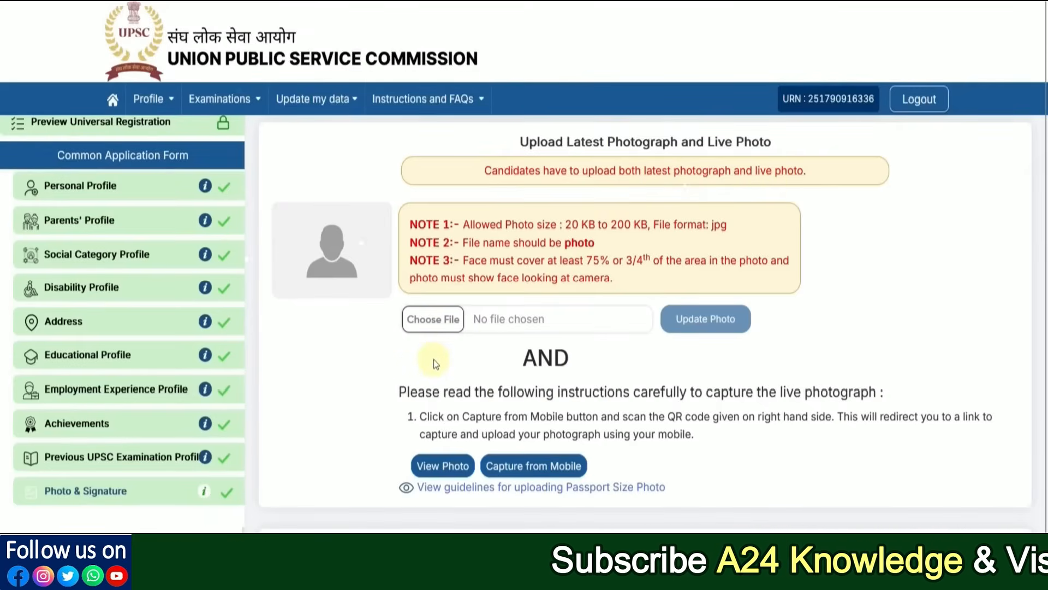
scroll(445, 356, "down", 3)
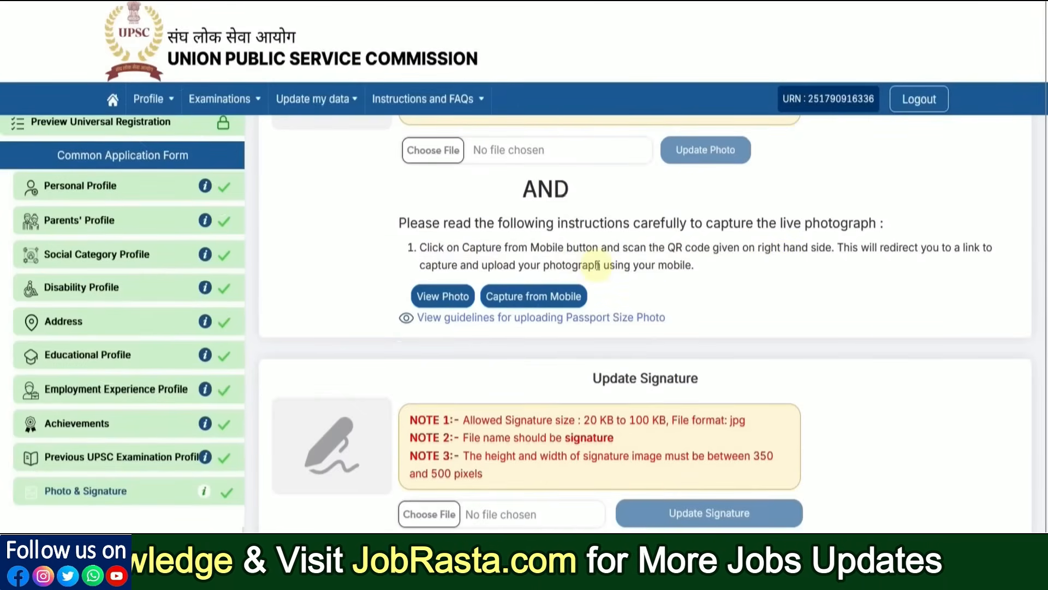
left_click(543, 299)
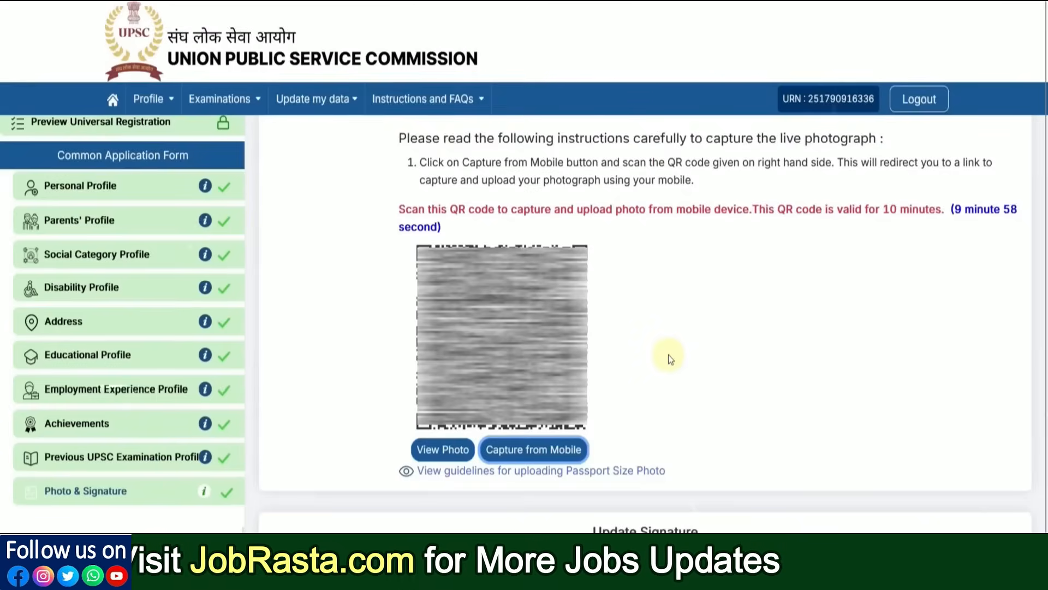
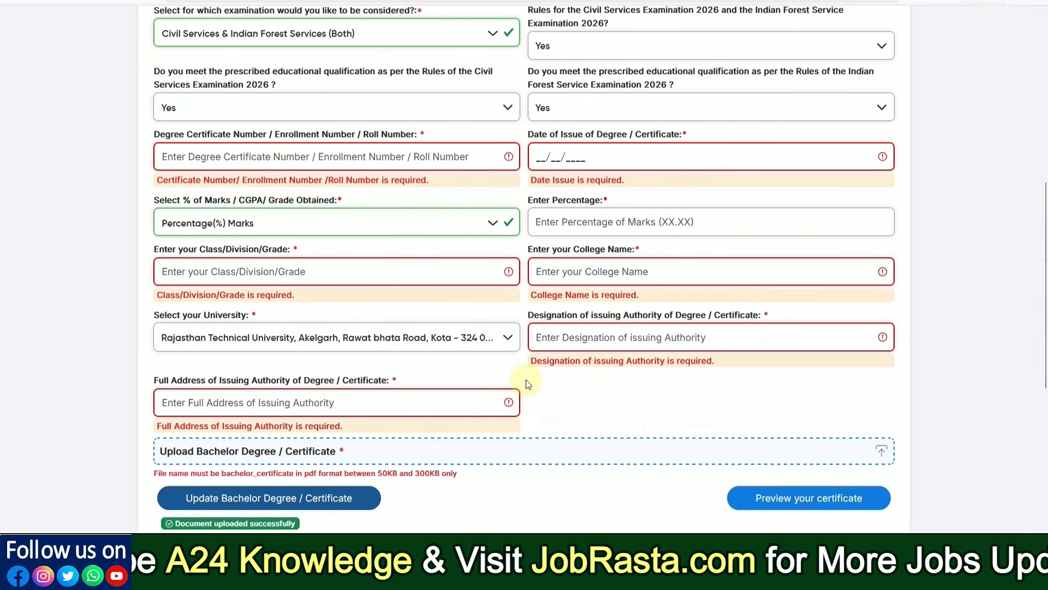
Move past the Preliminary Examination page, which shows 0 attempts for both services, to the Main form.
scroll(525, 379, "down", 4)
scroll(587, 434, "down", 3)
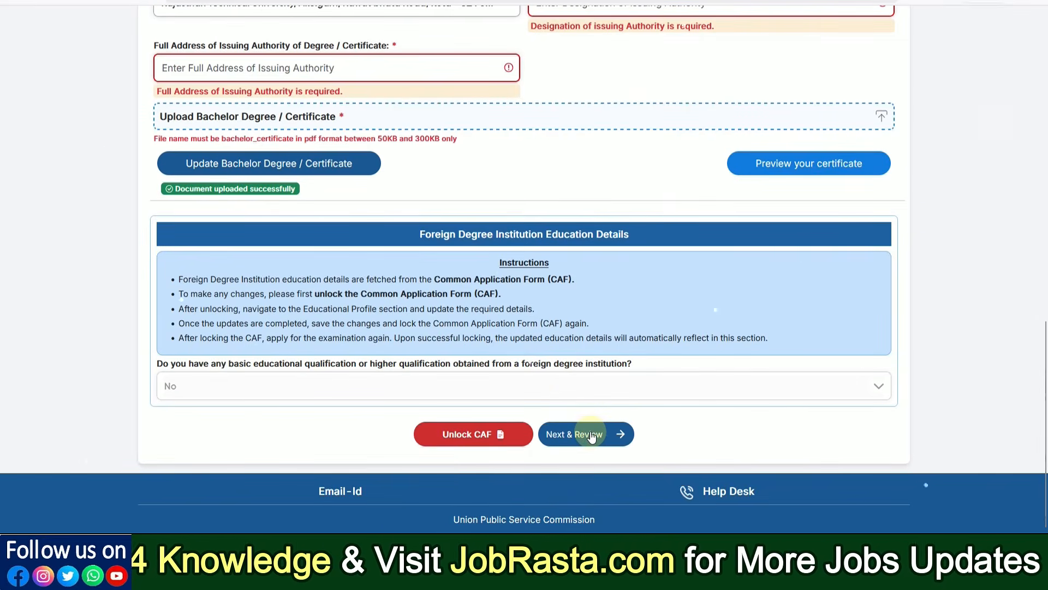
scroll(528, 373, "up", 5)
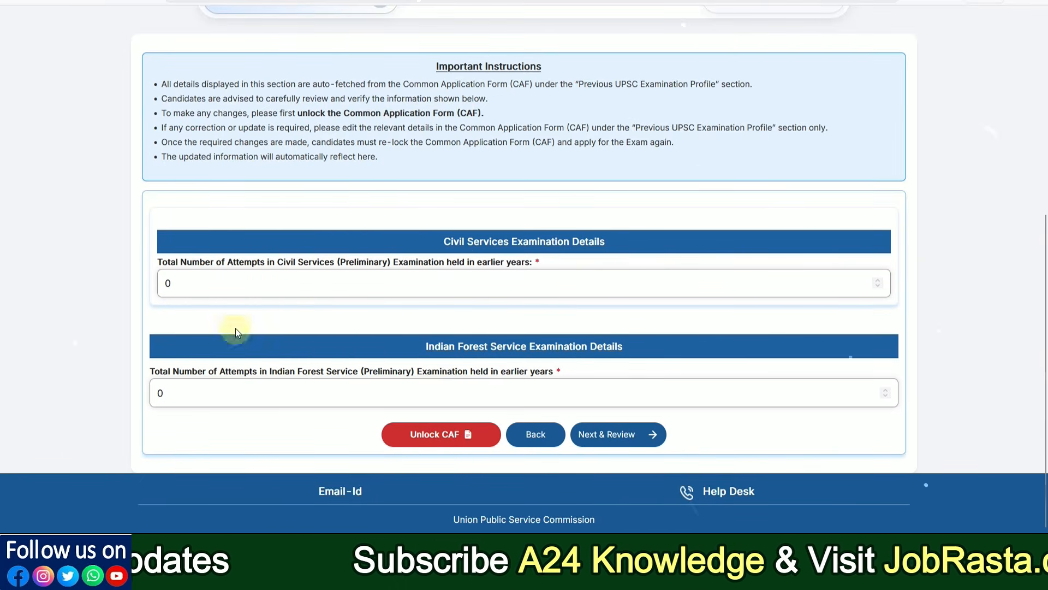
left_click(617, 443)
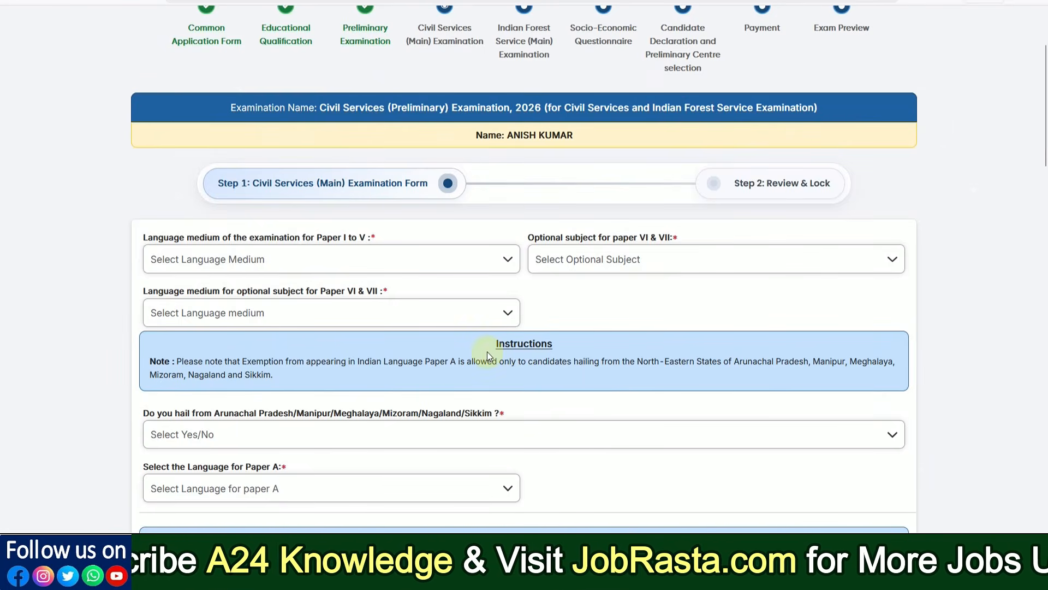
Choose HINDI as the medium for Papers I–V and MECHANICAL ENGINEERING as the optional, written in ENGLISH.
scroll(487, 351, "down", 1)
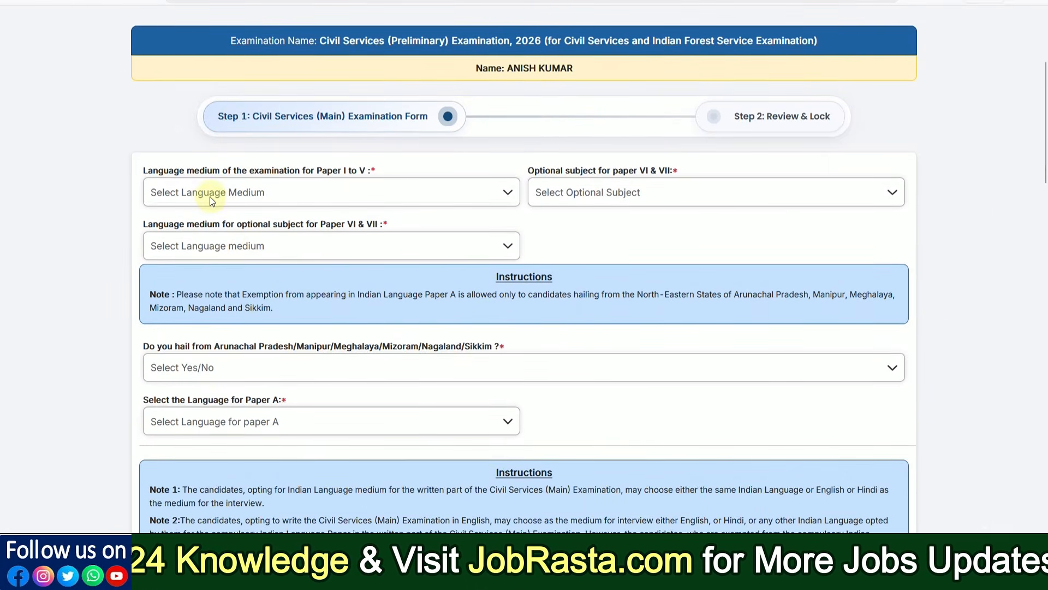
left_click(211, 196)
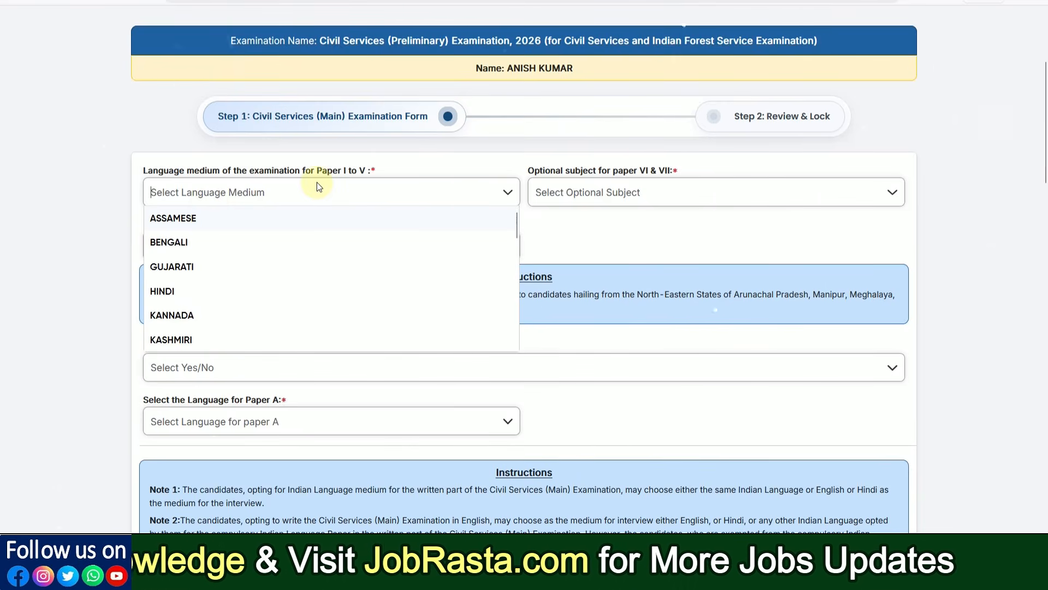
scroll(264, 250, "down", 2)
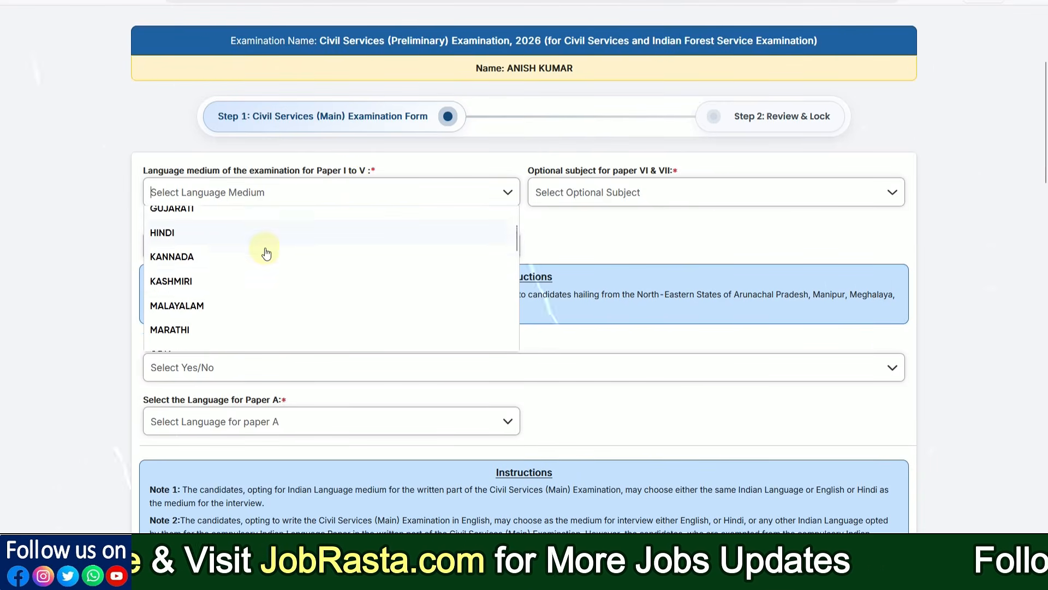
left_click(176, 221)
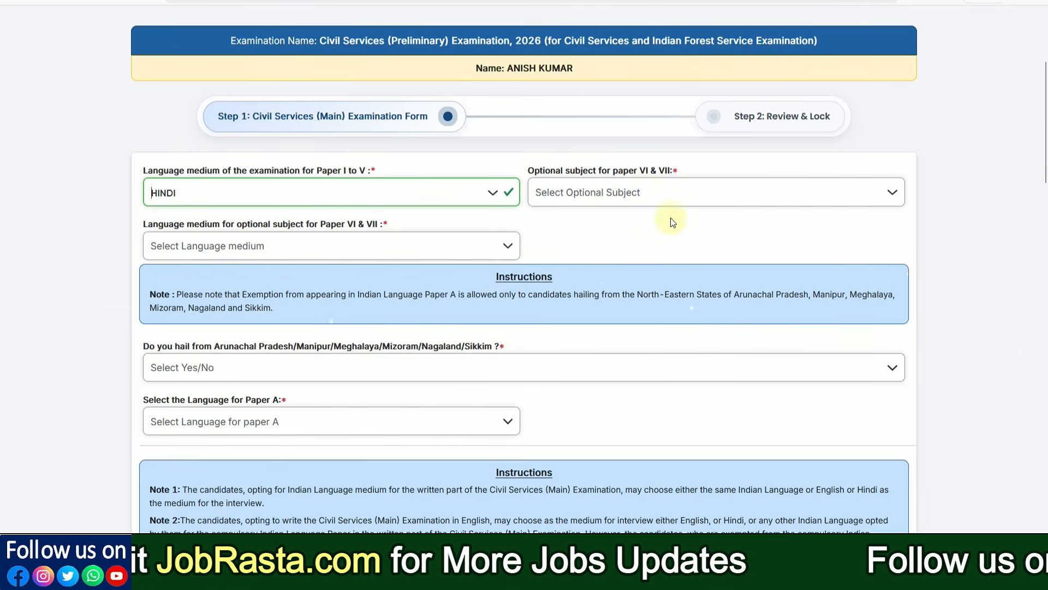
left_click(628, 194)
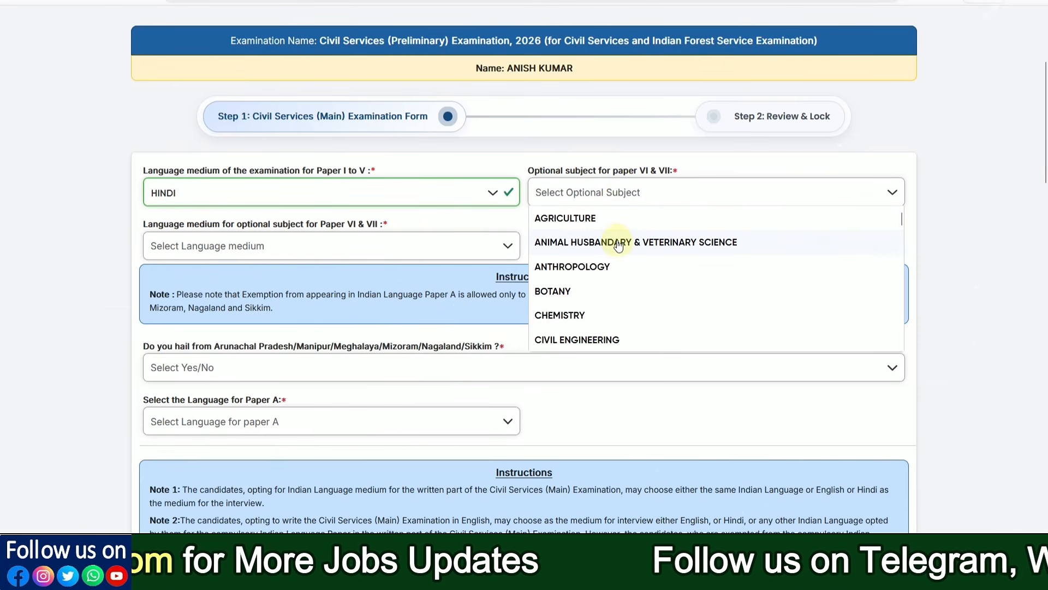
scroll(619, 246, "down", 5)
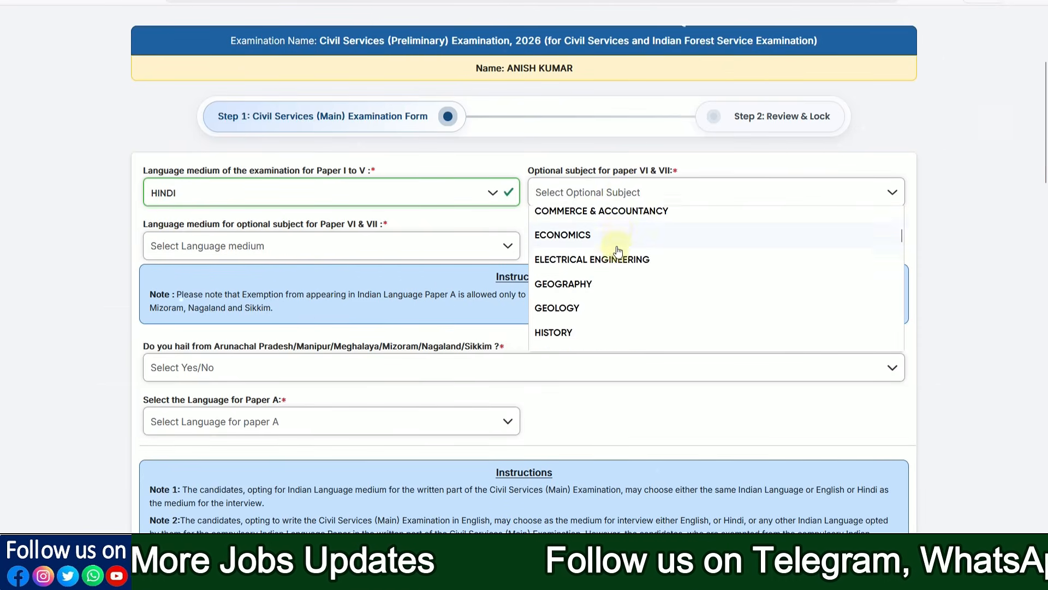
scroll(618, 251, "down", 10)
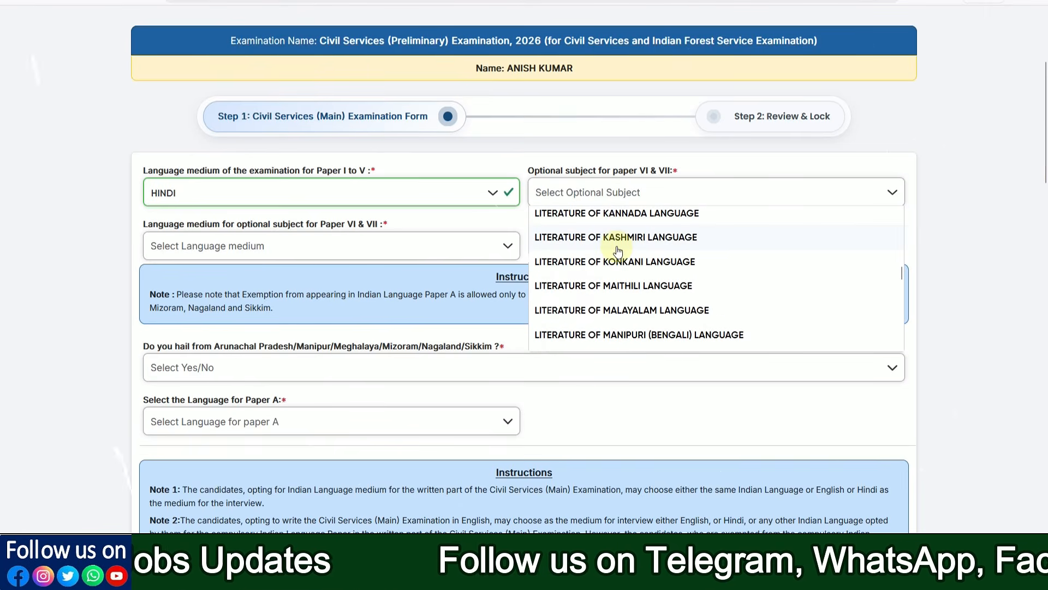
scroll(618, 251, "down", 3)
scroll(618, 251, "down", 8)
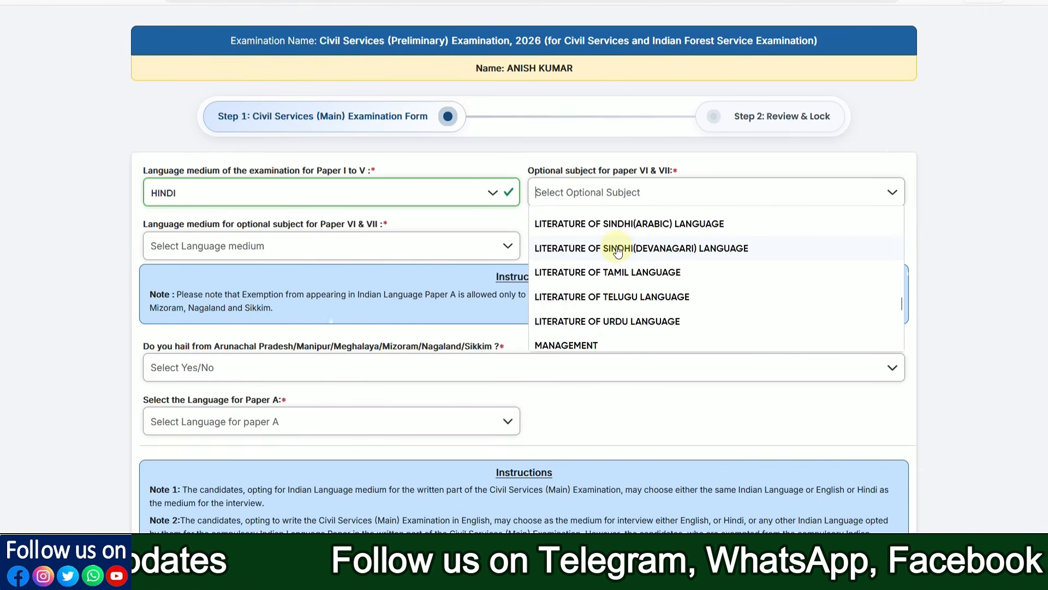
scroll(618, 251, "down", 3)
left_click(612, 255)
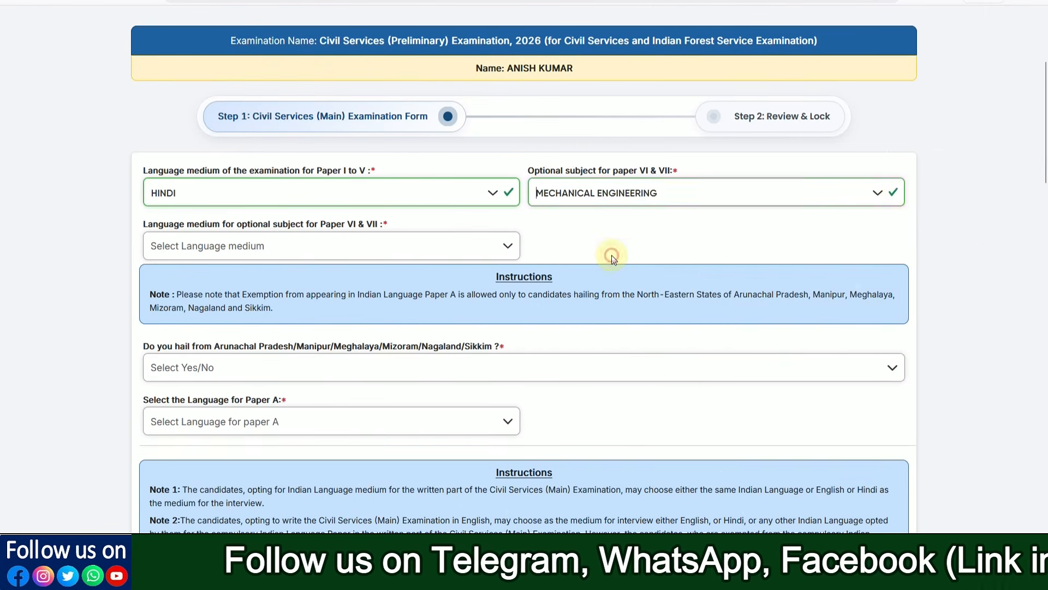
left_click(243, 247)
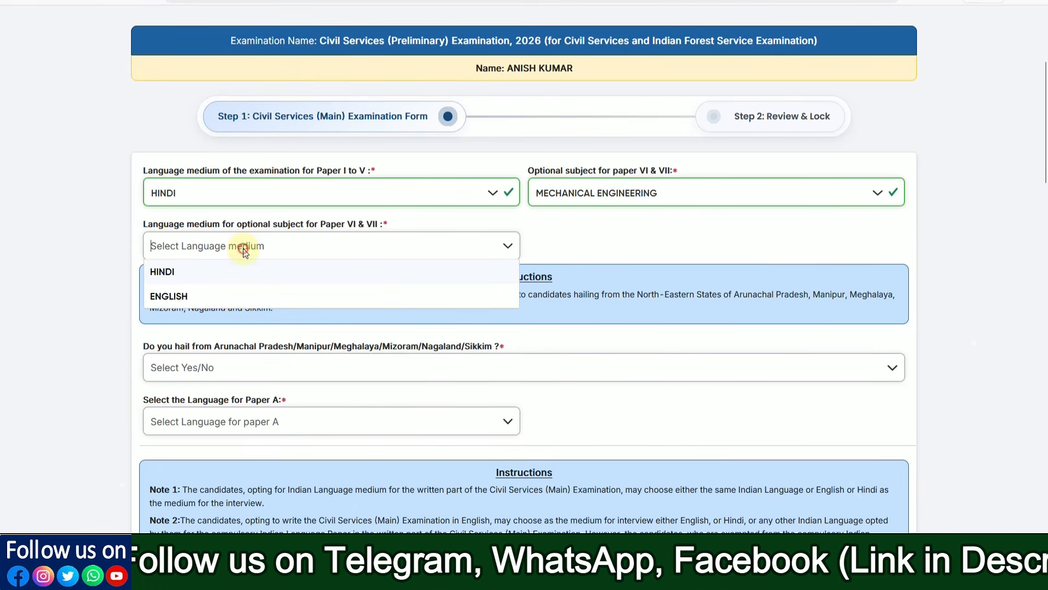
left_click(243, 296)
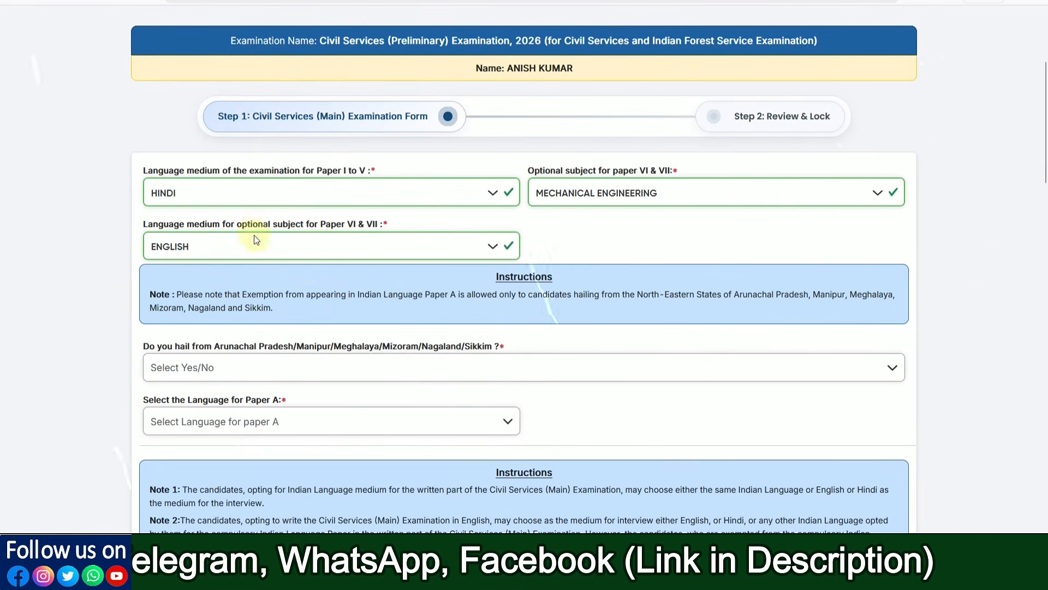
Answer No to the North-Eastern states question and choose ENGLISH for Paper A.
scroll(263, 251, "down", 4)
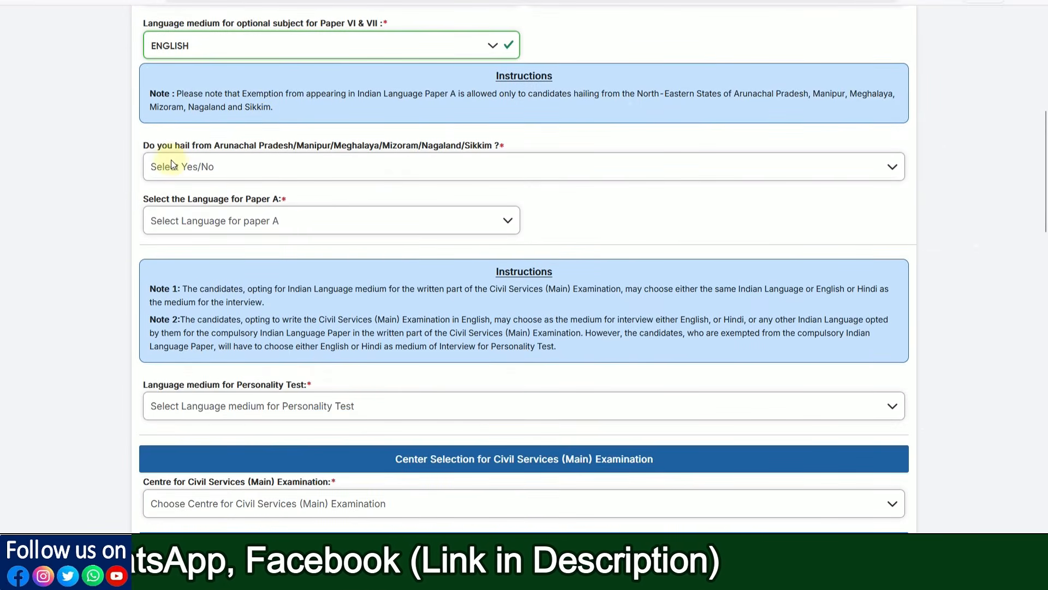
left_click(241, 166)
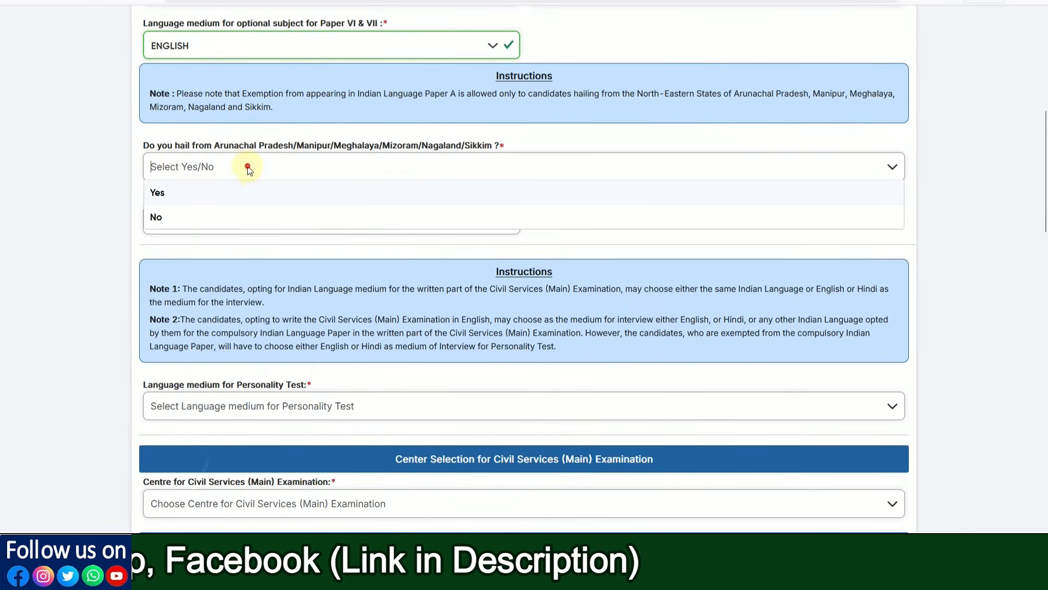
left_click(228, 216)
left_click(201, 229)
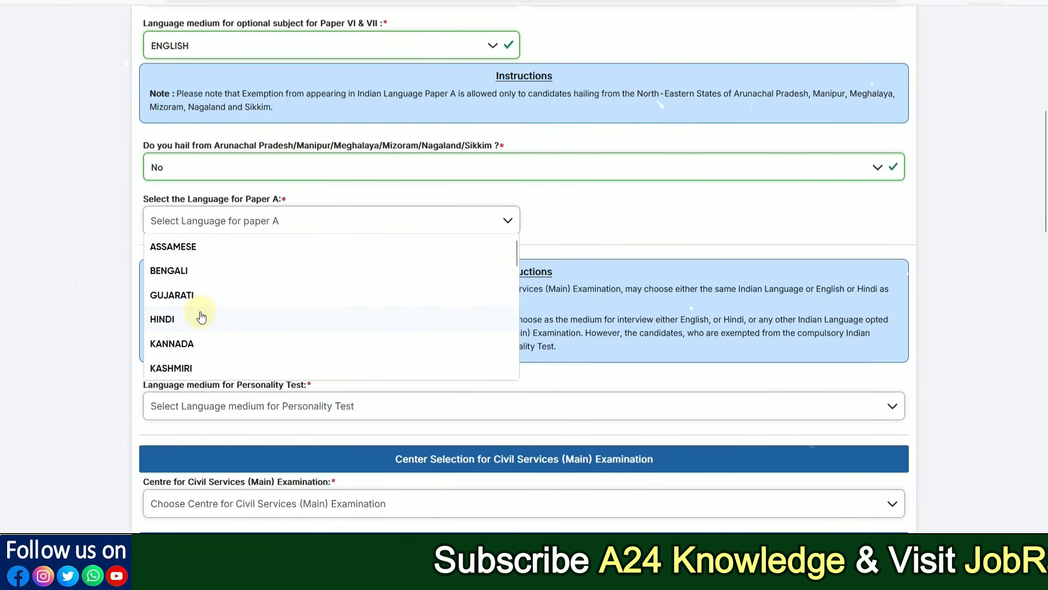
scroll(202, 317, "down", 4)
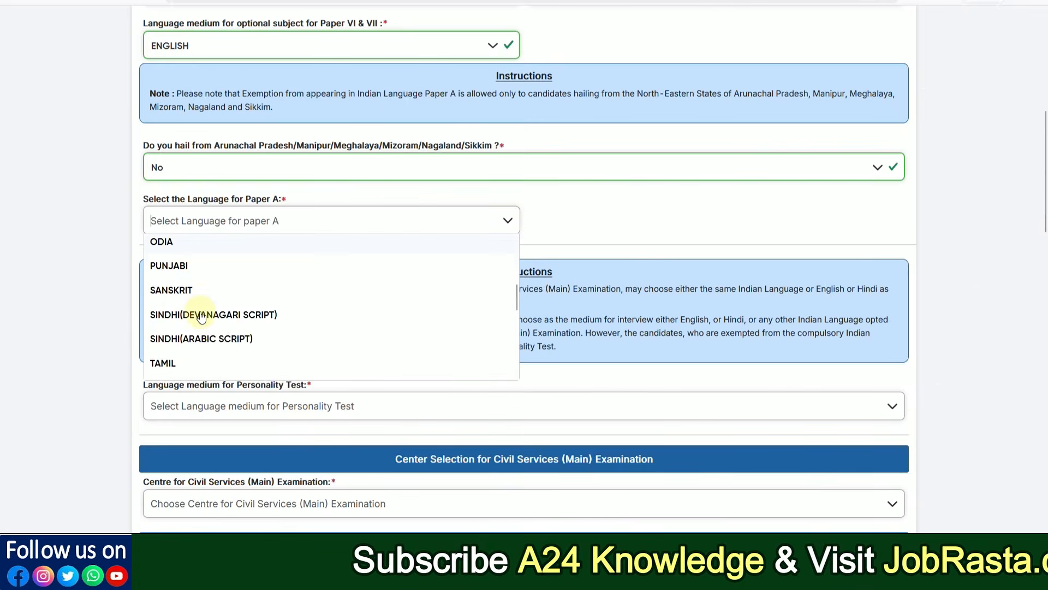
scroll(202, 317, "down", 3)
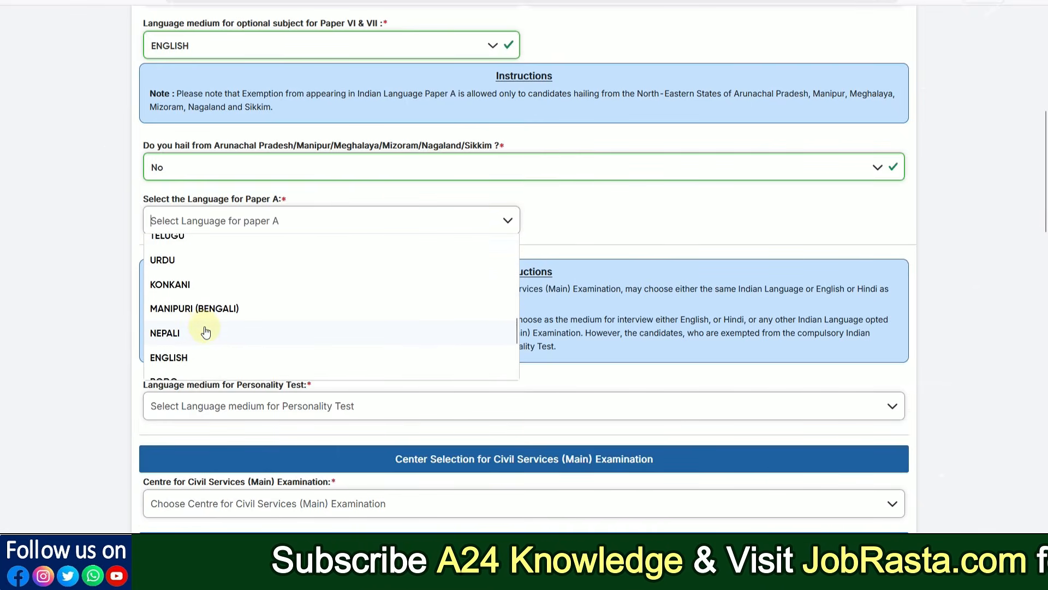
left_click(204, 356)
Choose HINDI for the Personality Test and Delhi as the Main examination centre.
scroll(113, 292, "down", 2)
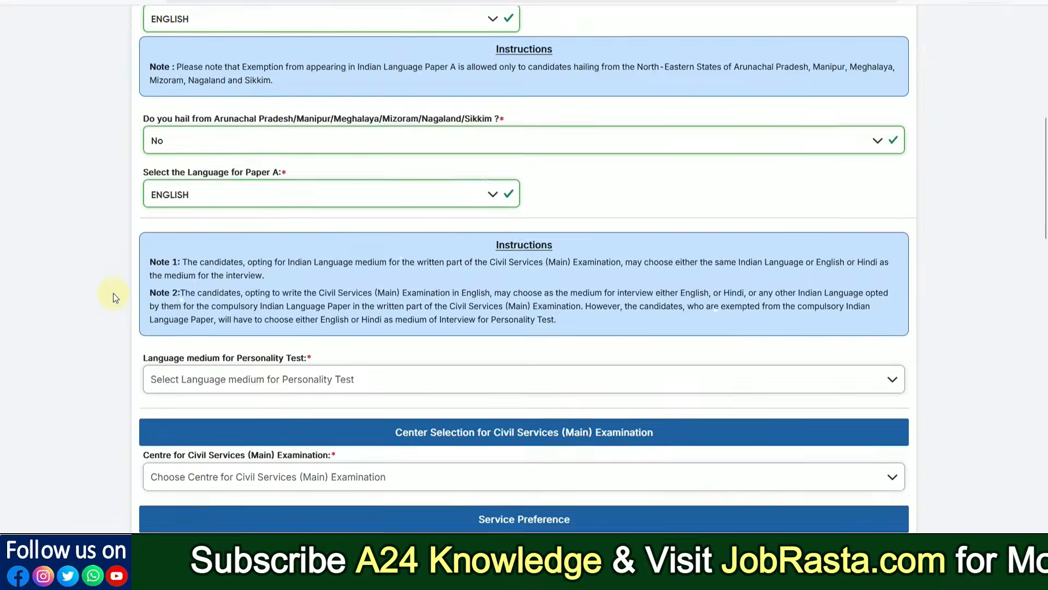
scroll(113, 292, "down", 3)
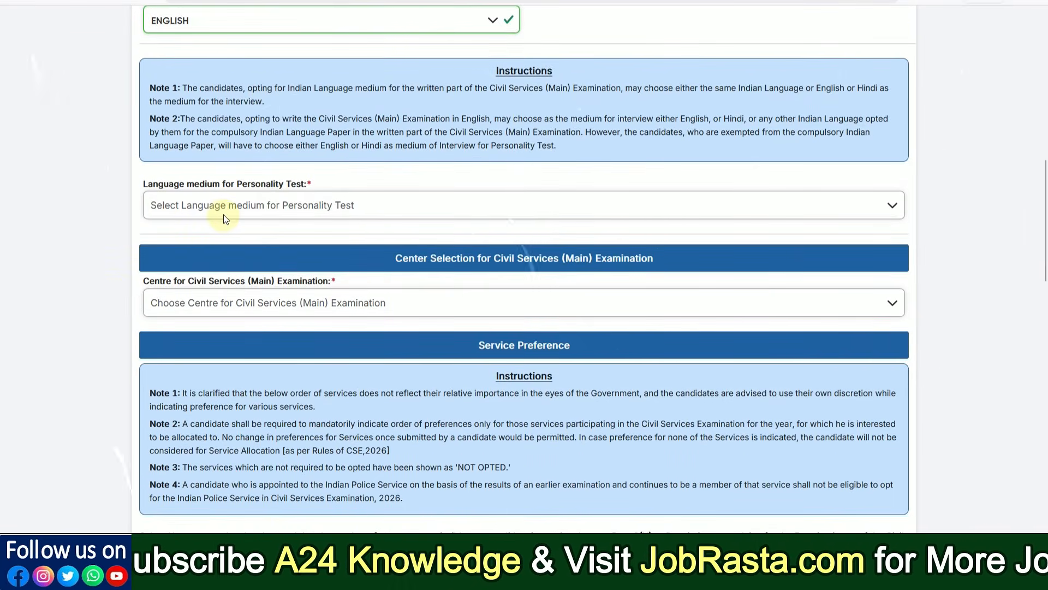
left_click(224, 216)
left_click(208, 237)
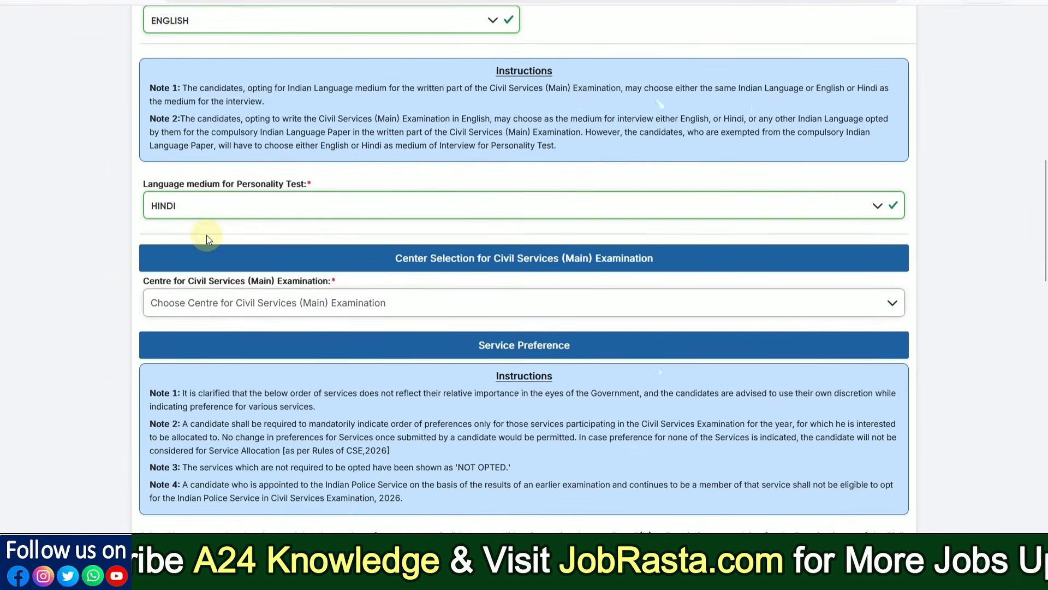
scroll(77, 231, "down", 1)
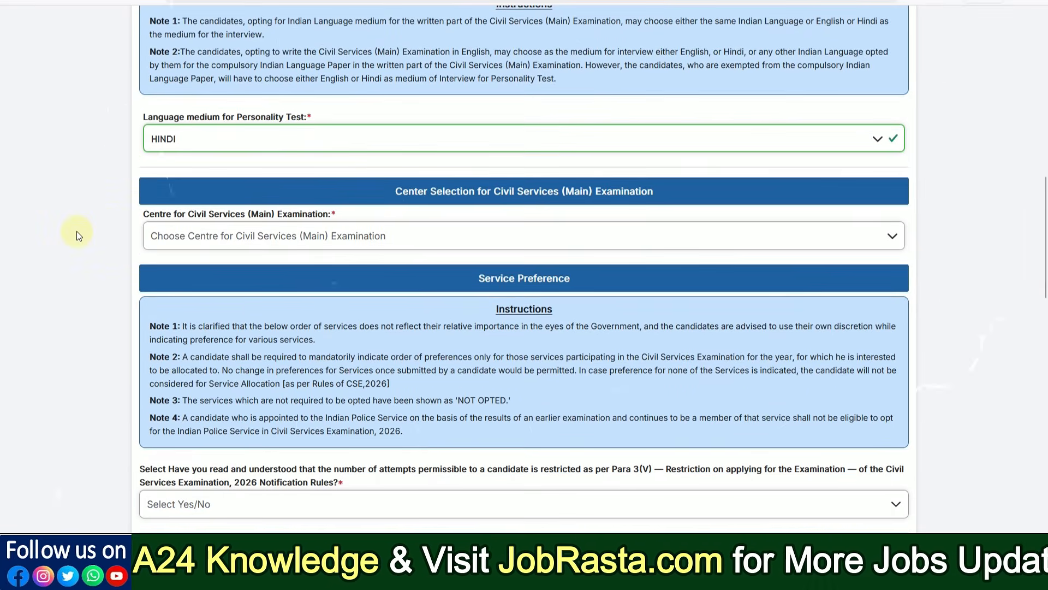
left_click(218, 242)
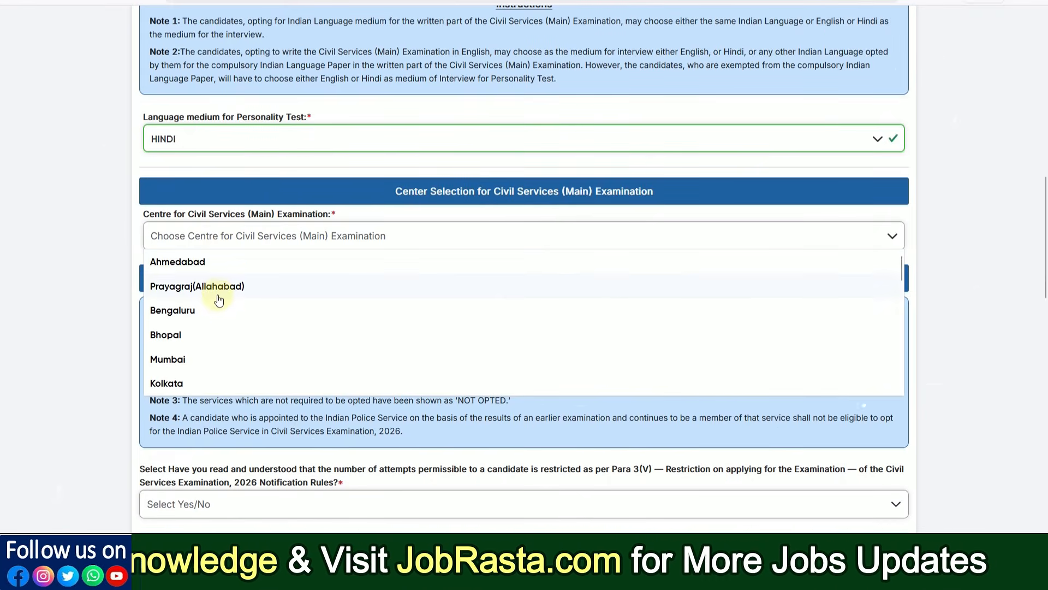
scroll(216, 321, "down", 1)
left_click(199, 361)
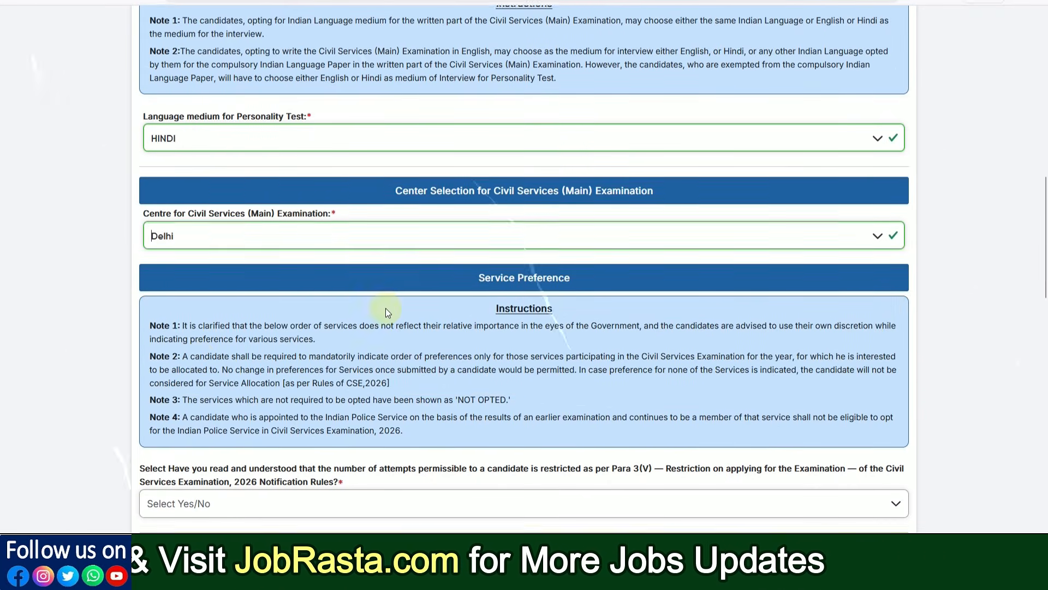
scroll(386, 308, "down", 3)
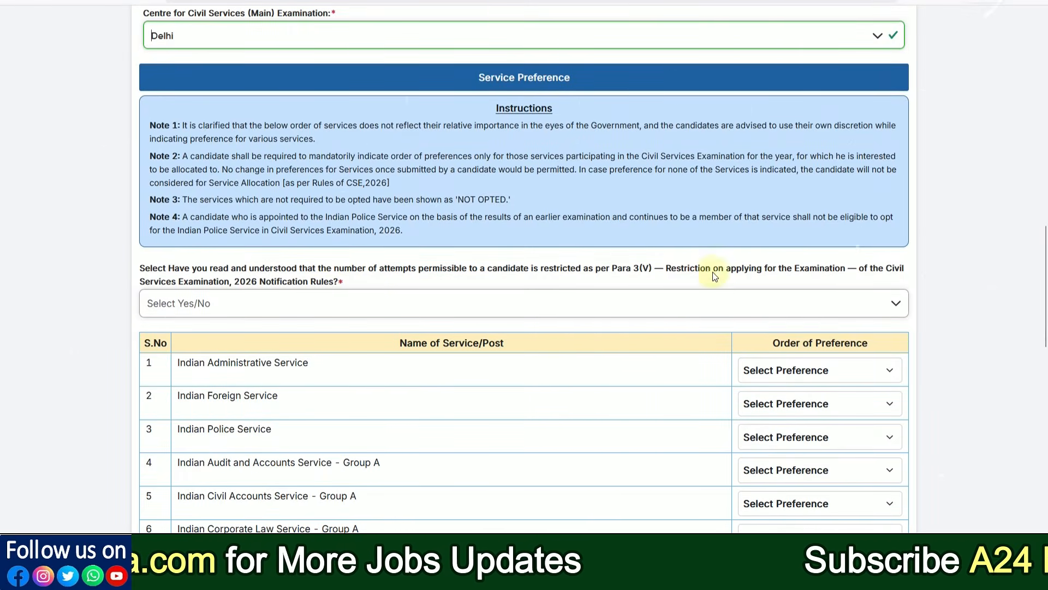
Answer Yes to the attempts-rule question and rank IAS 1, IPS 2 and IFS 3.
left_click(298, 308)
left_click(251, 331)
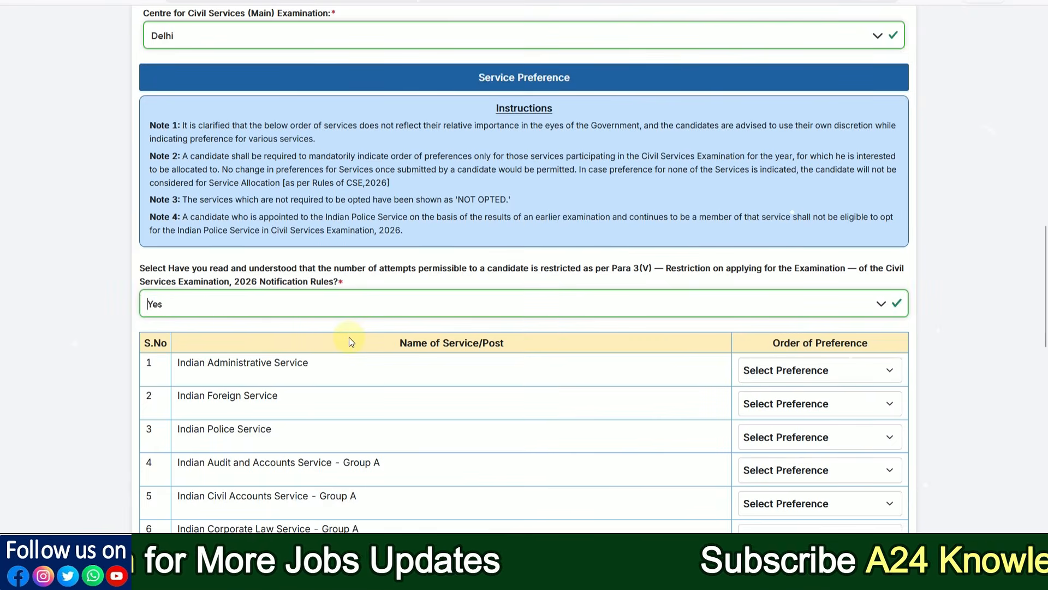
scroll(449, 321, "down", 4)
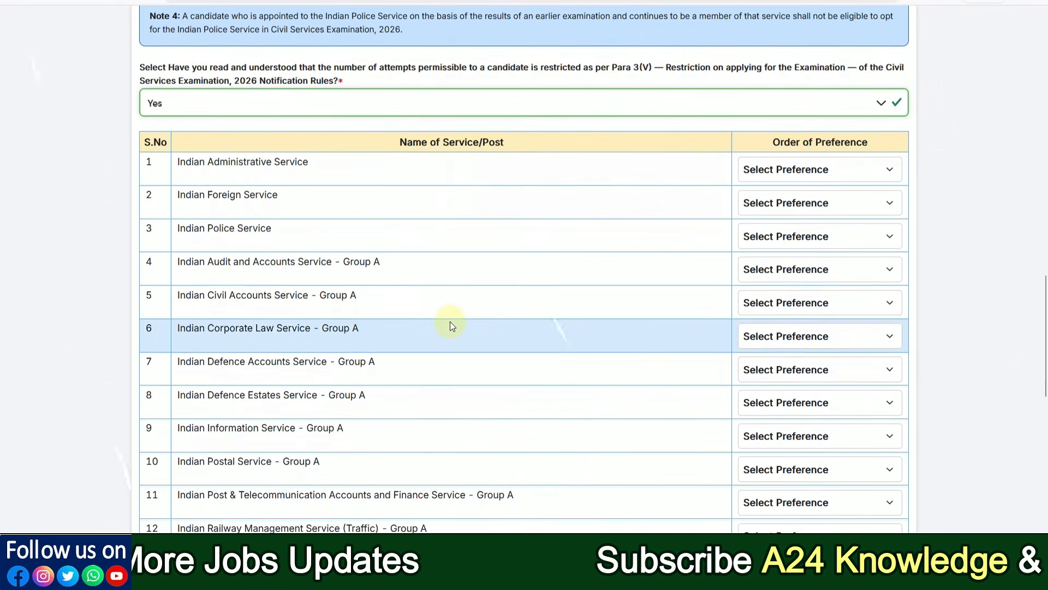
scroll(532, 226, "down", 1)
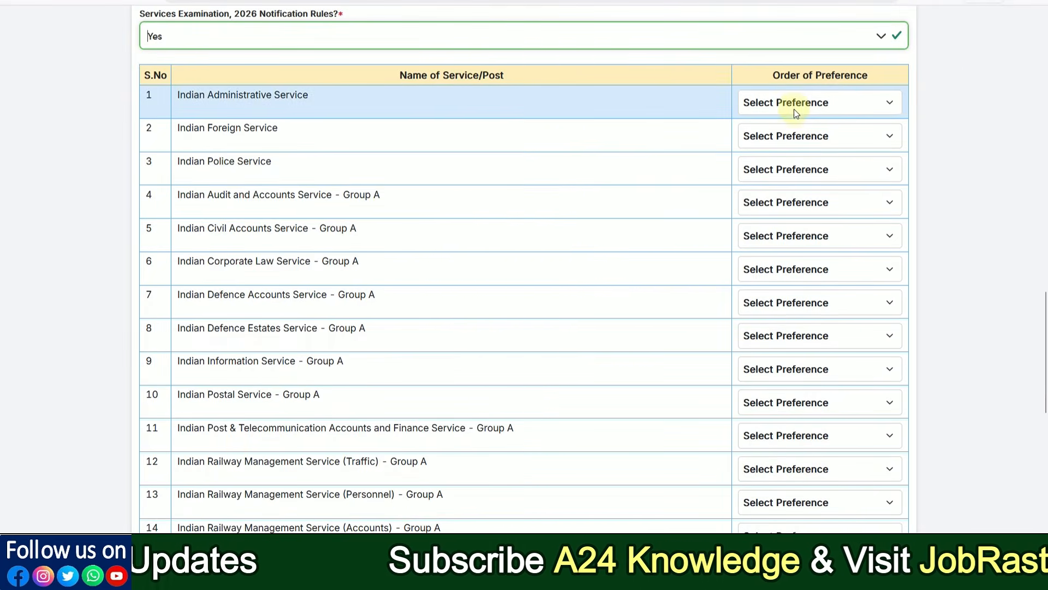
left_click(795, 107)
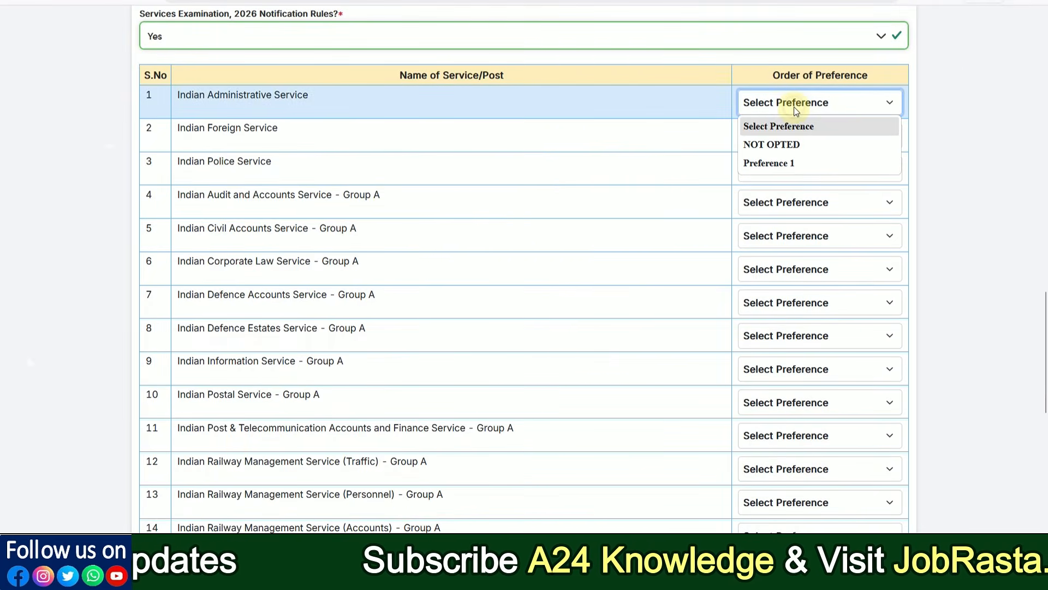
left_click(770, 164)
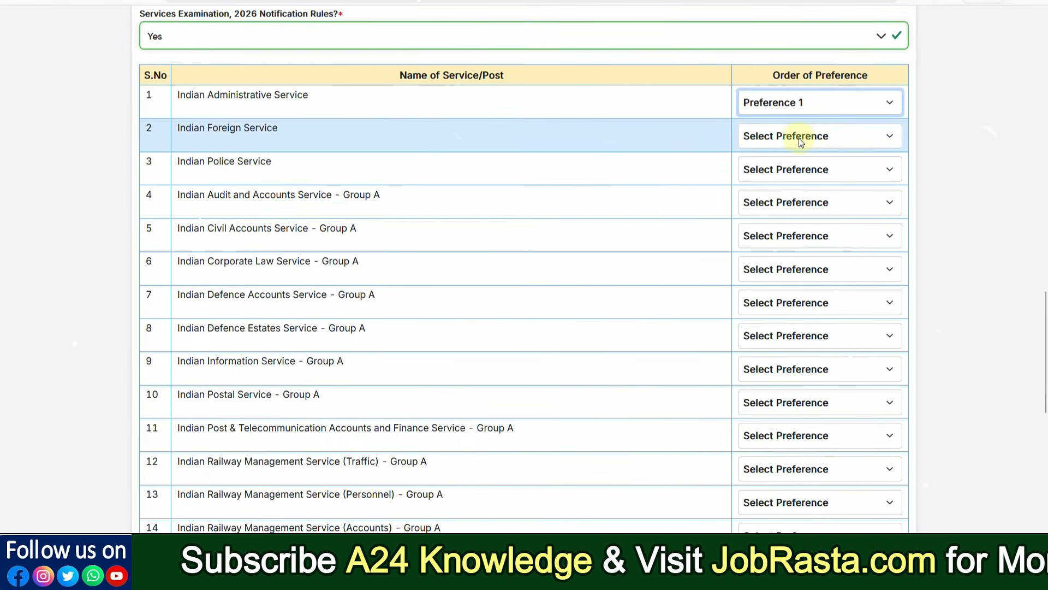
left_click(796, 170)
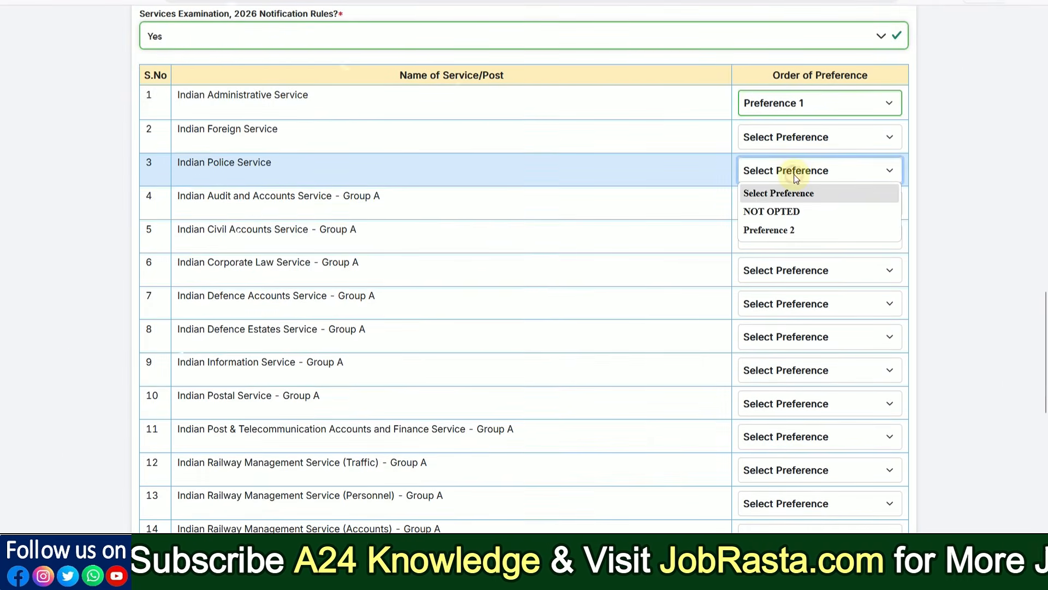
left_click(789, 228)
left_click(775, 139)
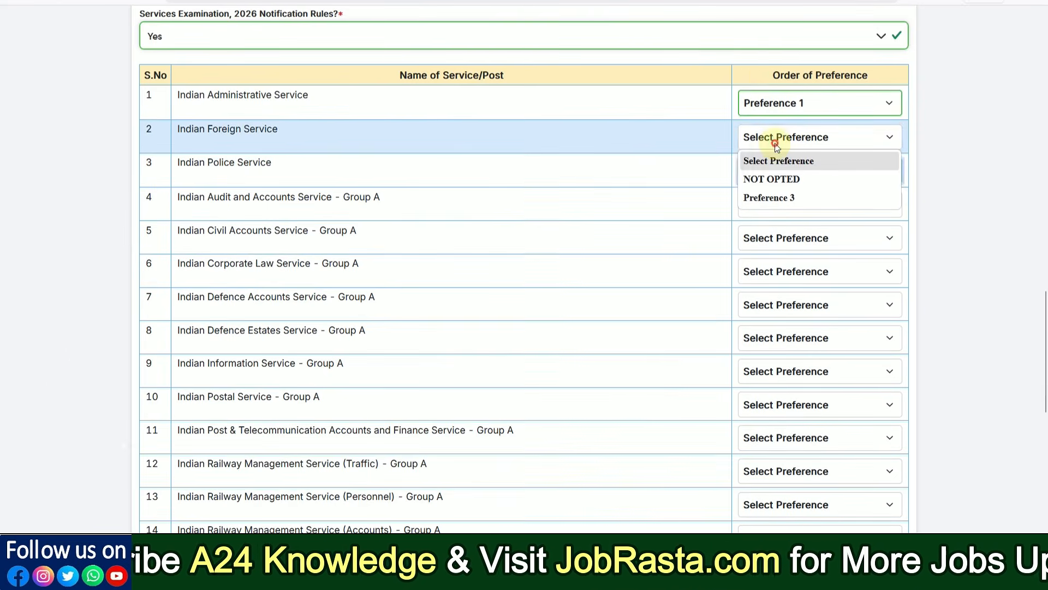
left_click(776, 198)
Rank Railway Management (Personnel) as preference 4 and Indian Postal Service as 5.
left_click(776, 210)
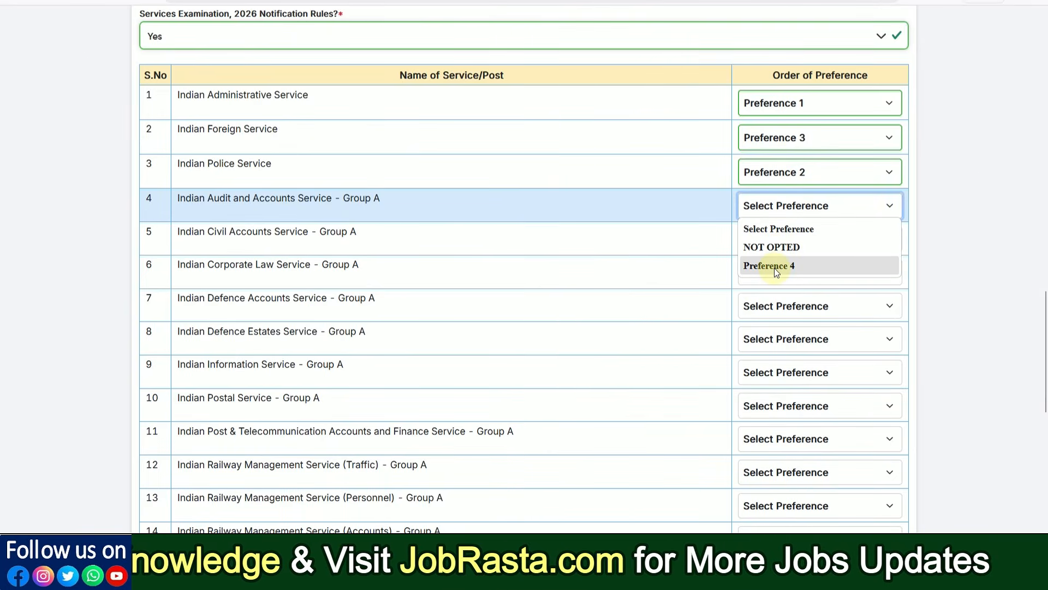
left_click(784, 307)
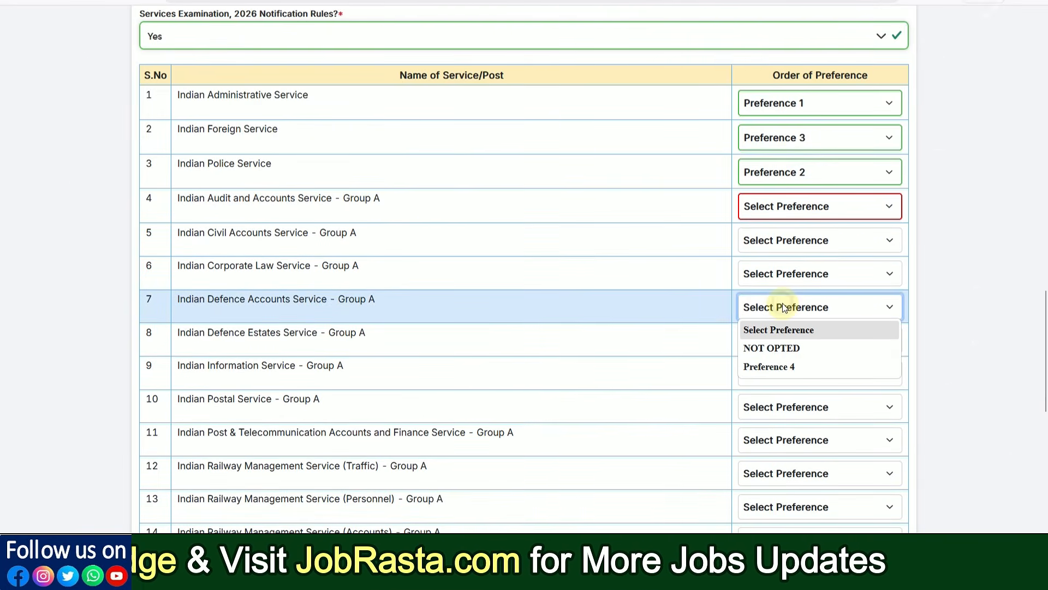
left_click(684, 346)
scroll(684, 346, "down", 2)
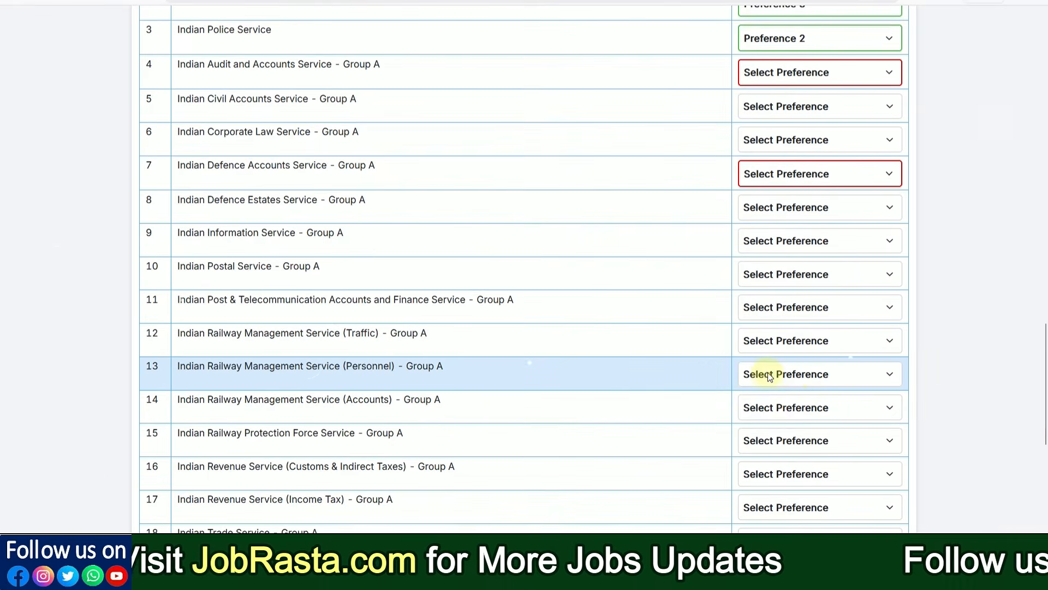
left_click(797, 376)
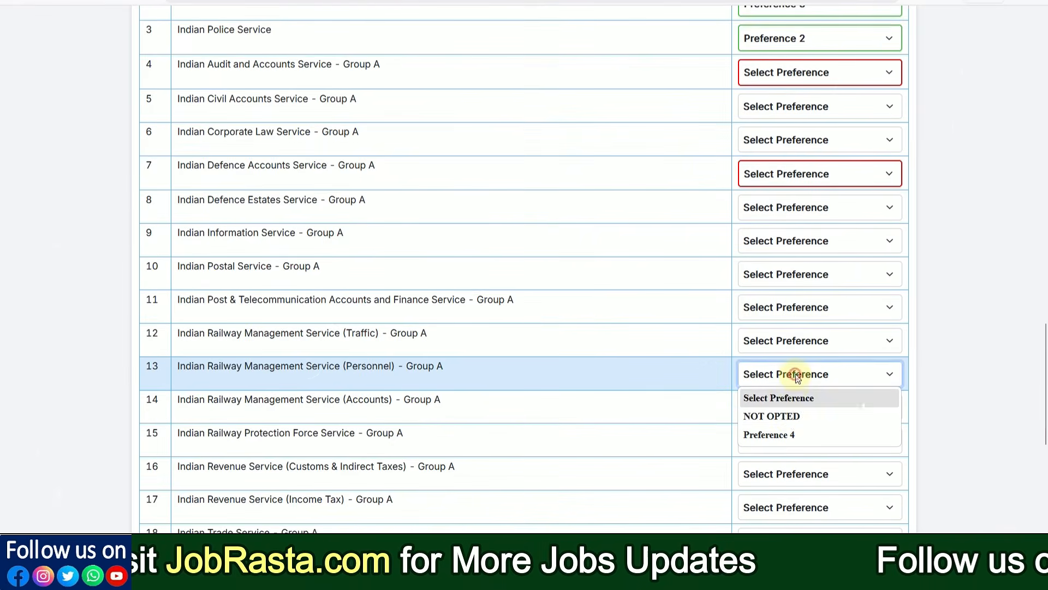
left_click(790, 434)
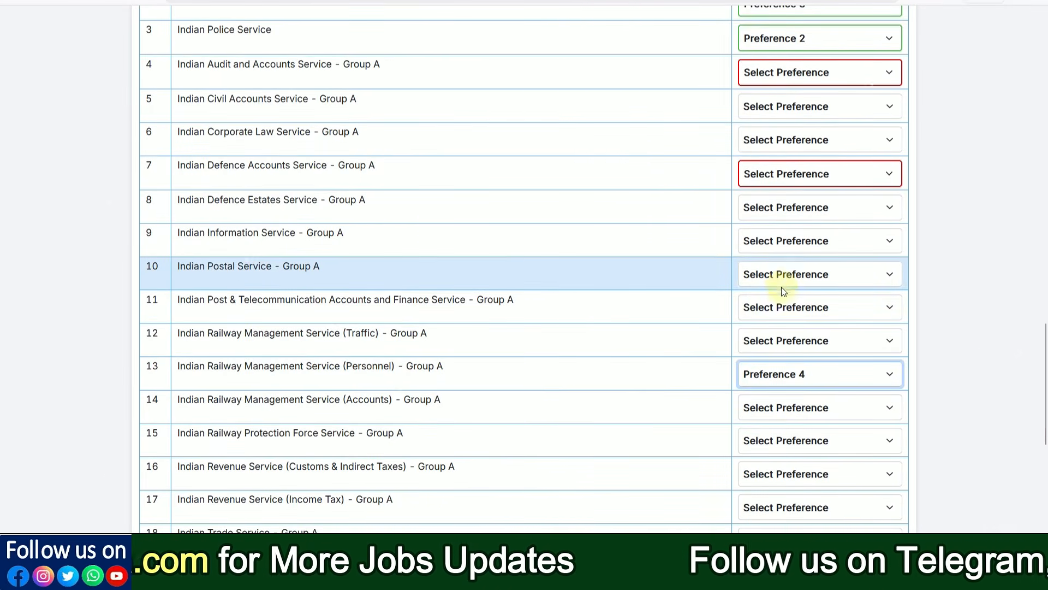
left_click(784, 291)
left_click(784, 333)
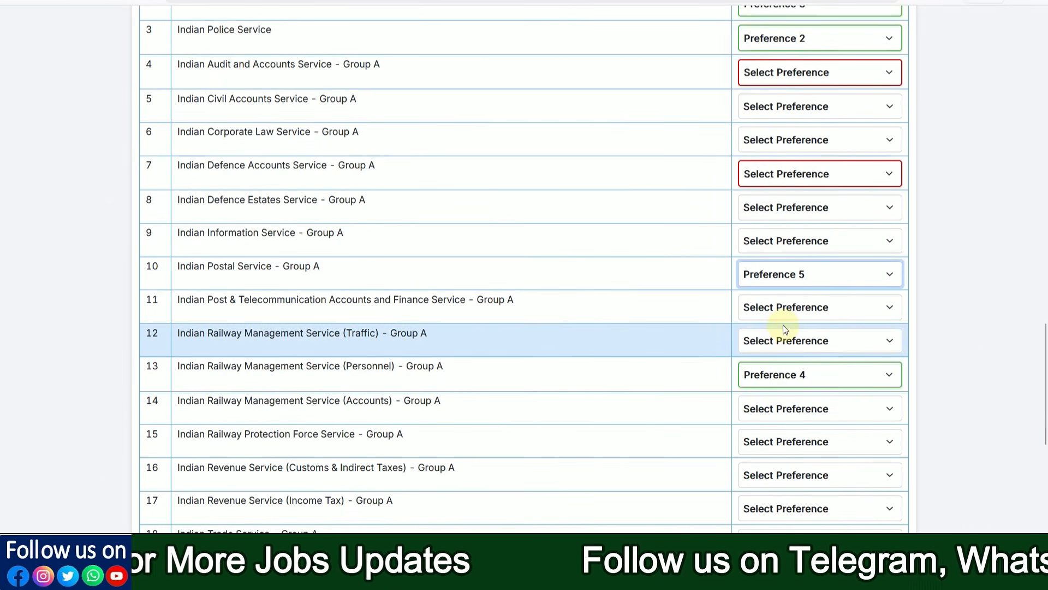
Mark Audit and Accounts, Civil Accounts, Corporate Law and Defence Accounts services as NOT OPTED.
scroll(785, 328, "up", 1)
left_click(773, 143)
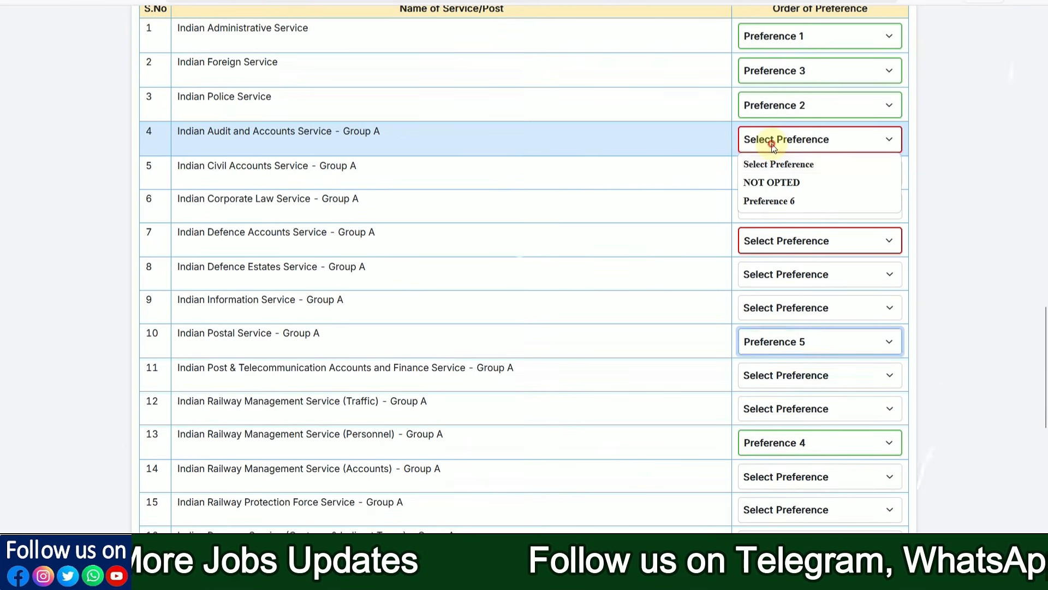
left_click(767, 185)
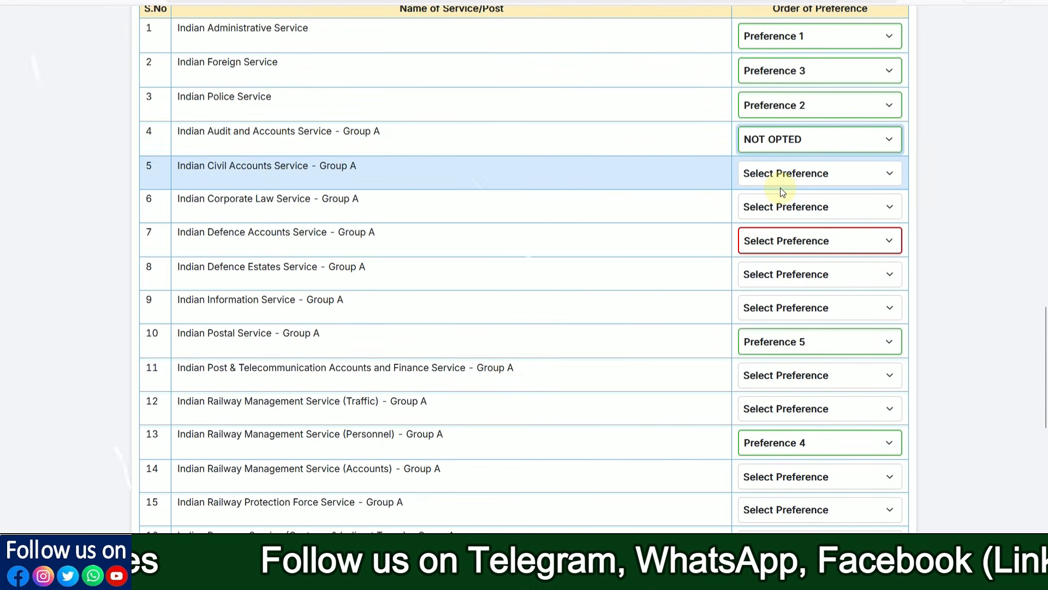
left_click(783, 169)
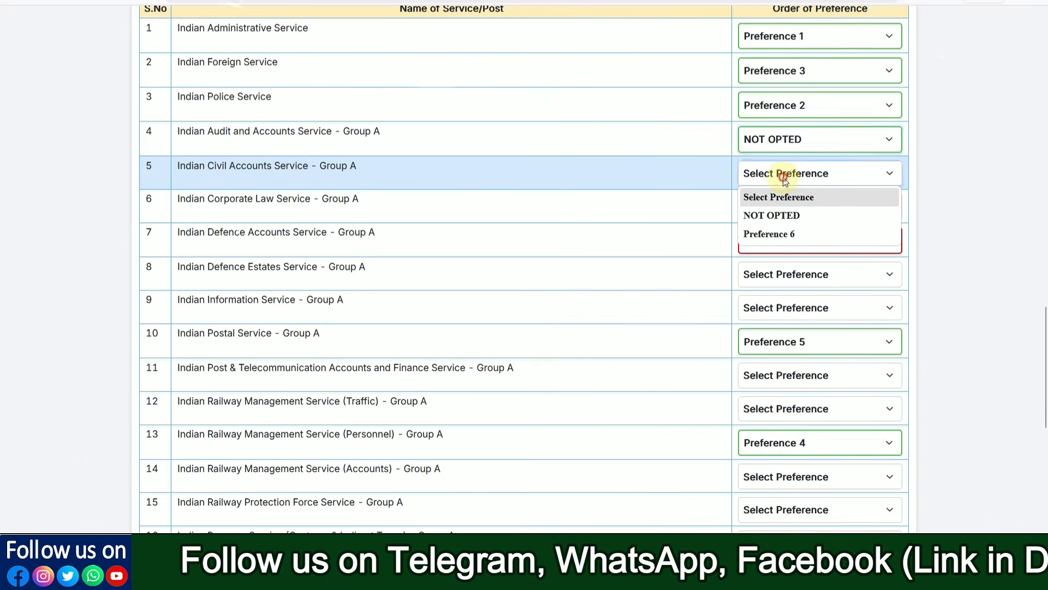
left_click(776, 213)
left_click(791, 212)
left_click(775, 247)
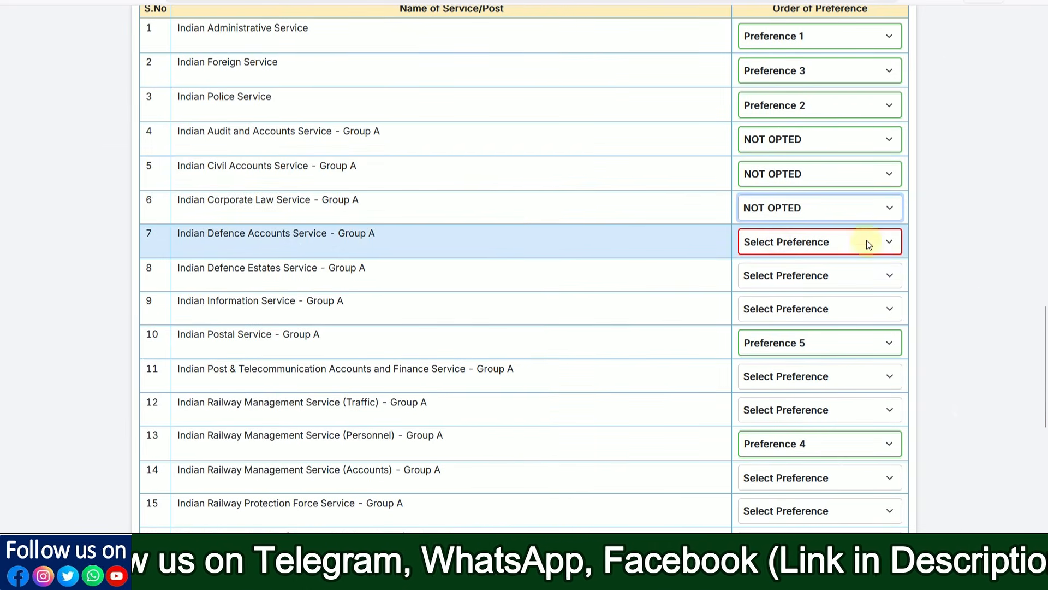
left_click(805, 243)
left_click(798, 285)
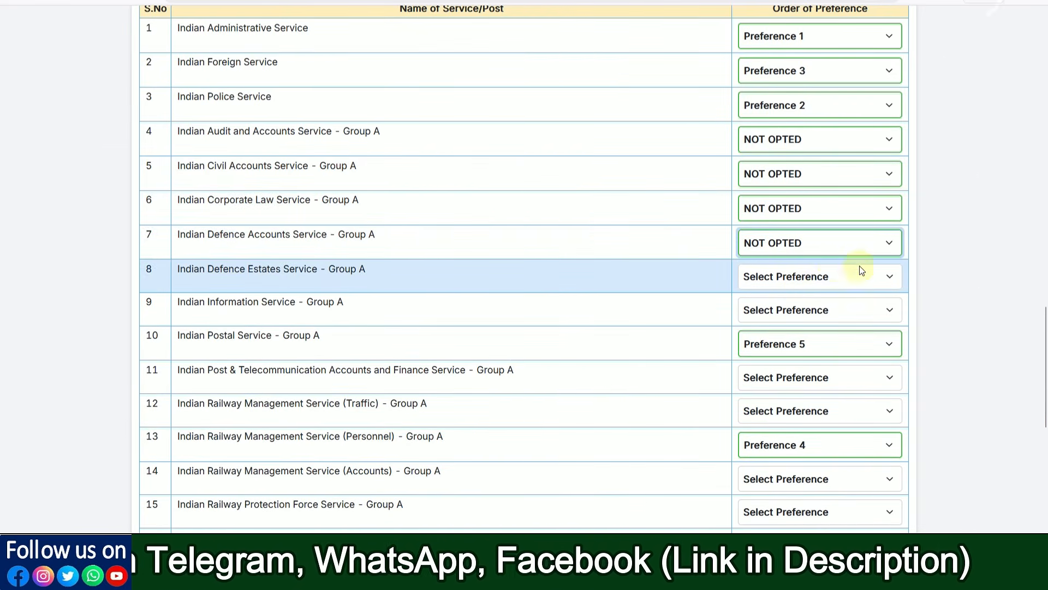
Rank Indian Trade Service as preference 6 and save the service preferences.
scroll(788, 286, "down", 7)
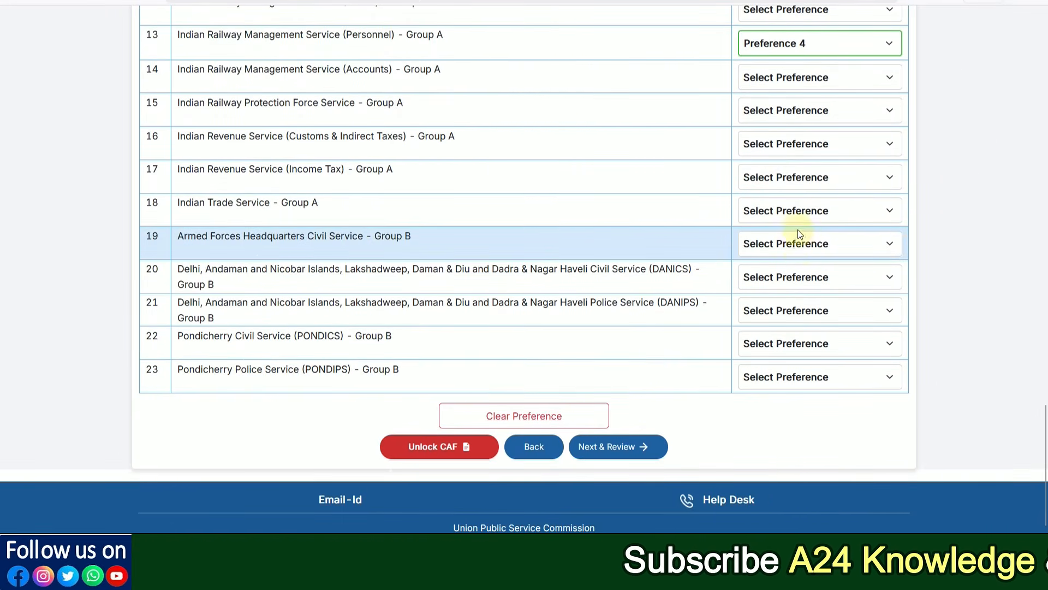
left_click(795, 212)
left_click(784, 272)
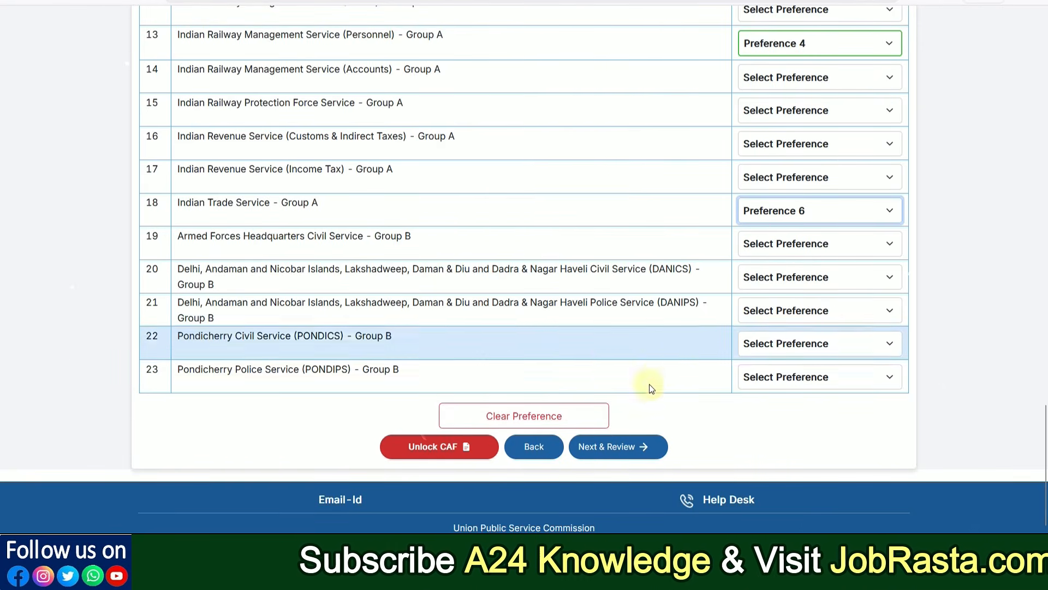
left_click(621, 448)
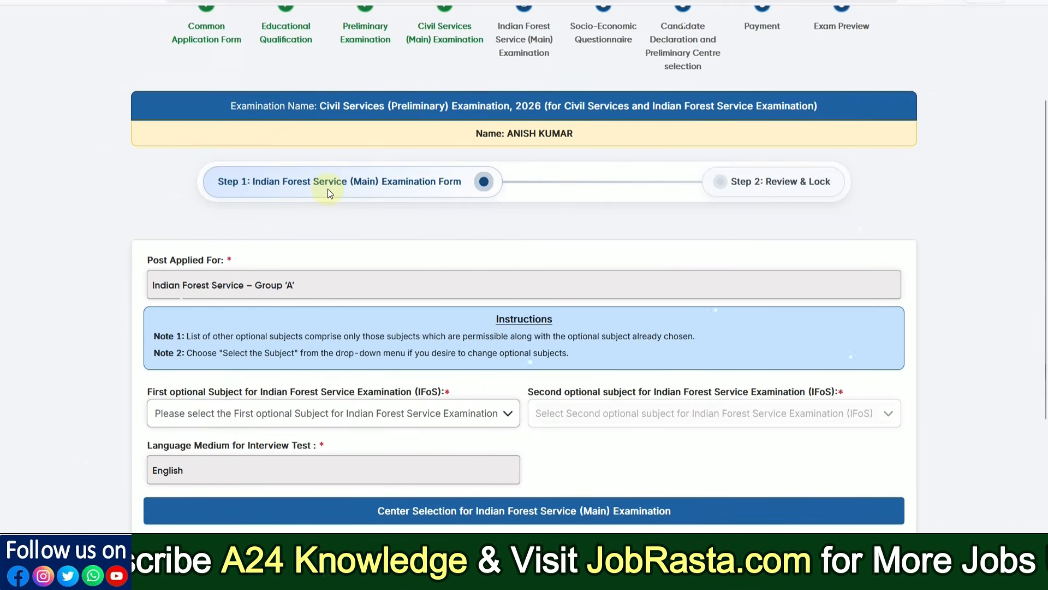
Choose Mechanical Engineering and Mathematics as IFoS optionals, Delhi as centre, and save the form.
scroll(368, 246, "down", 3)
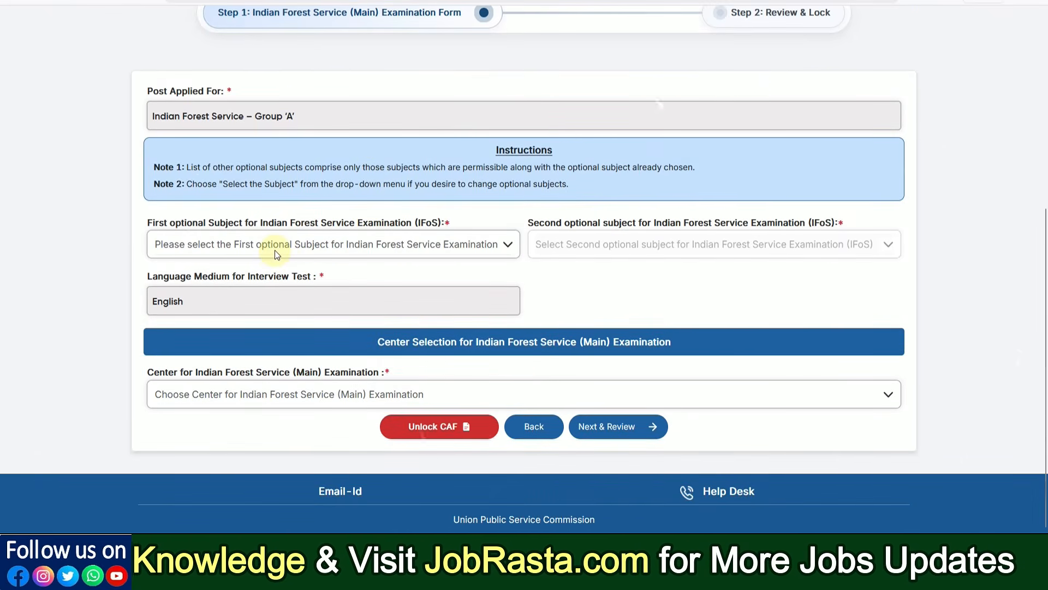
left_click(274, 250)
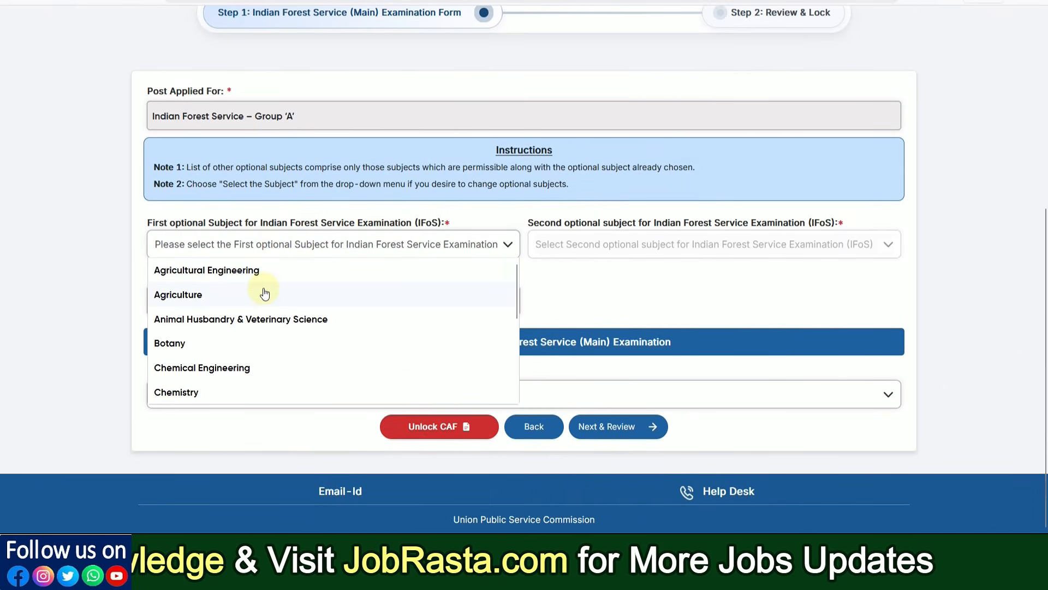
scroll(265, 295, "down", 5)
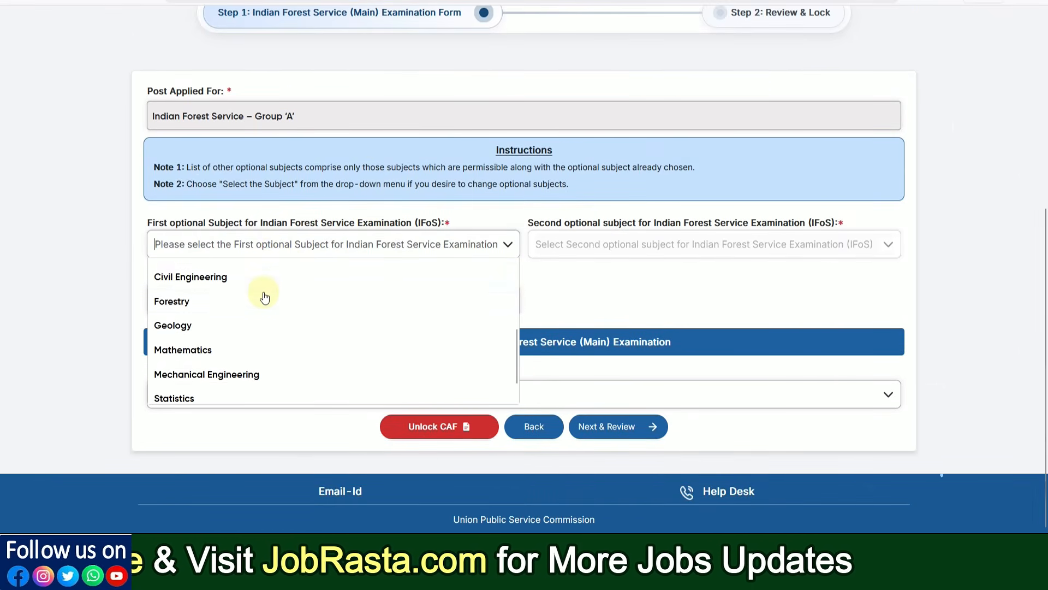
left_click(253, 340)
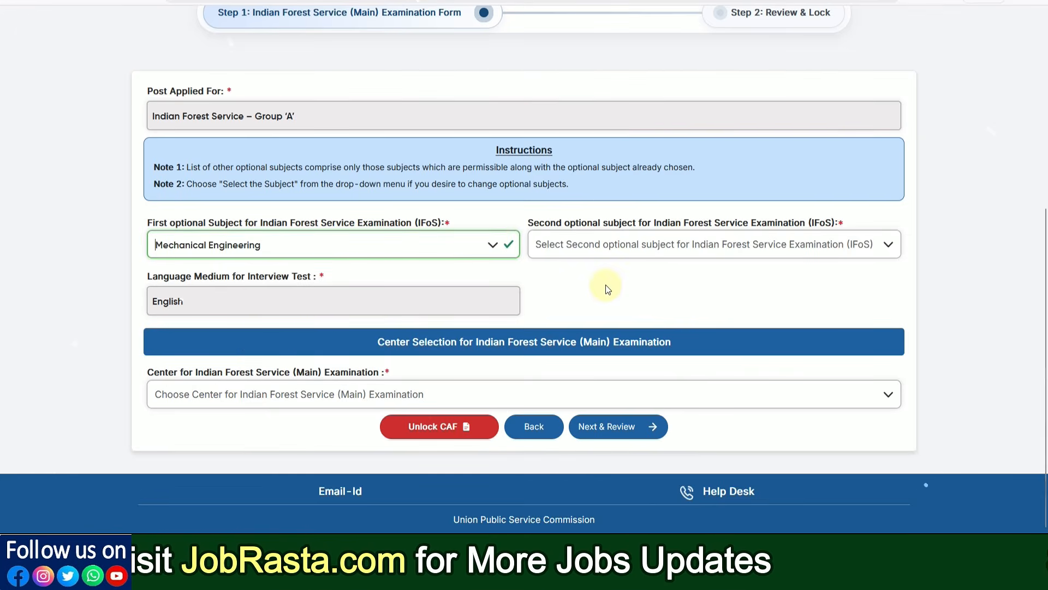
left_click(587, 250)
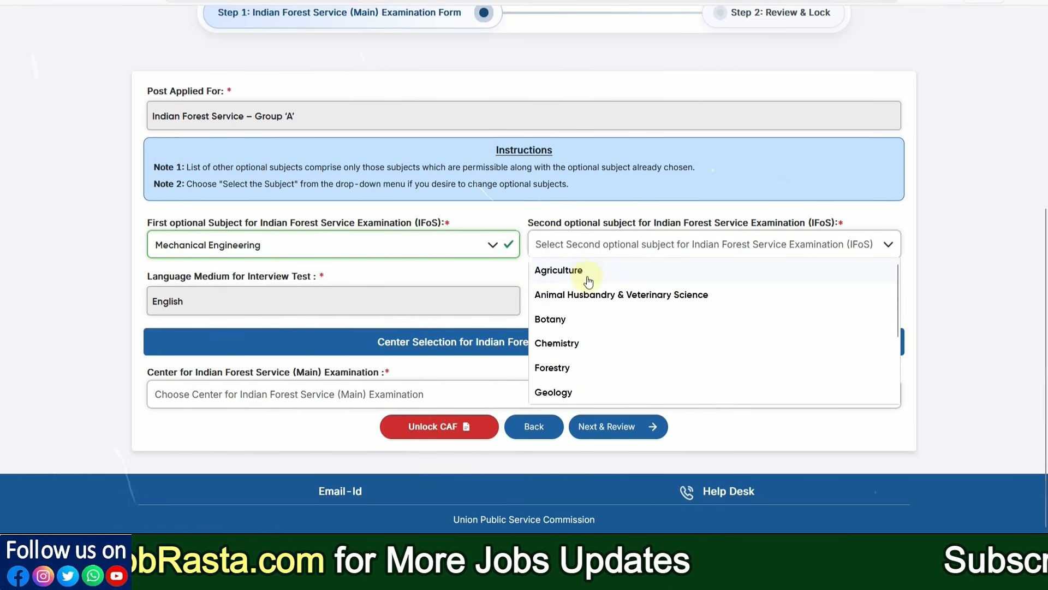
scroll(589, 309, "down", 4)
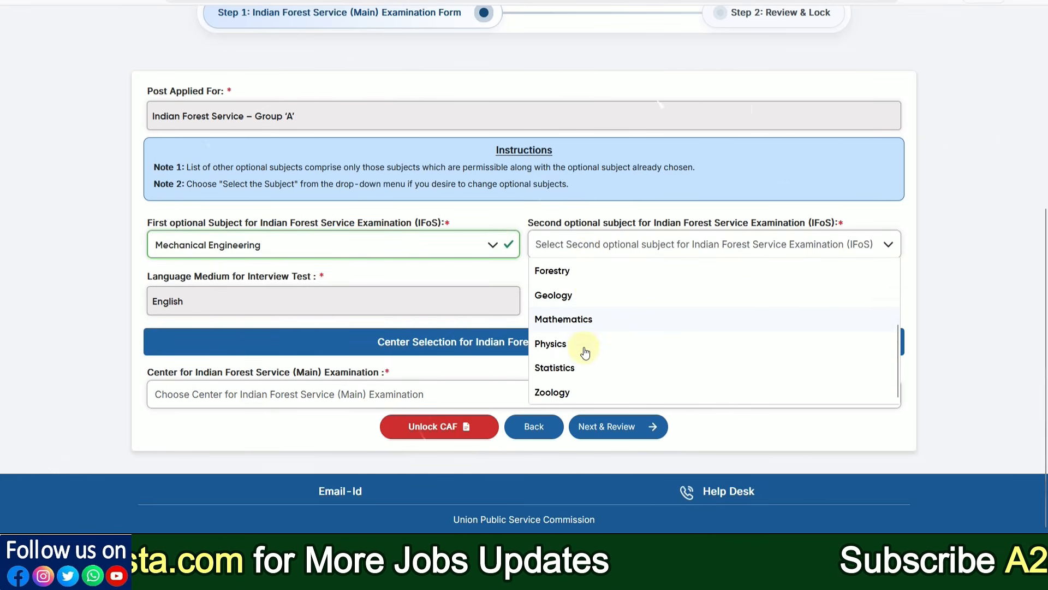
left_click(577, 321)
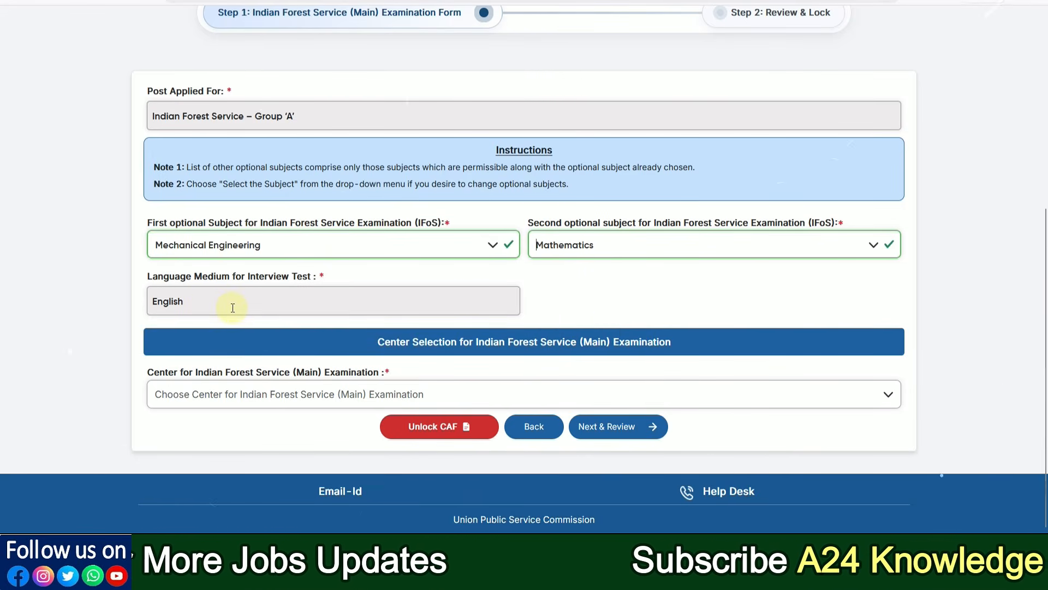
left_click(250, 395)
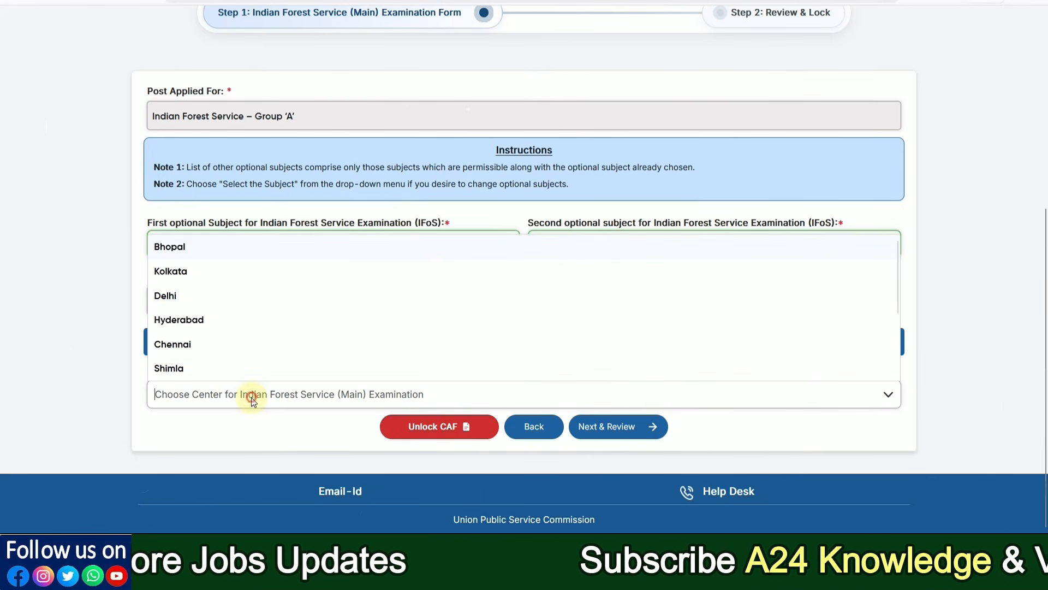
left_click(185, 304)
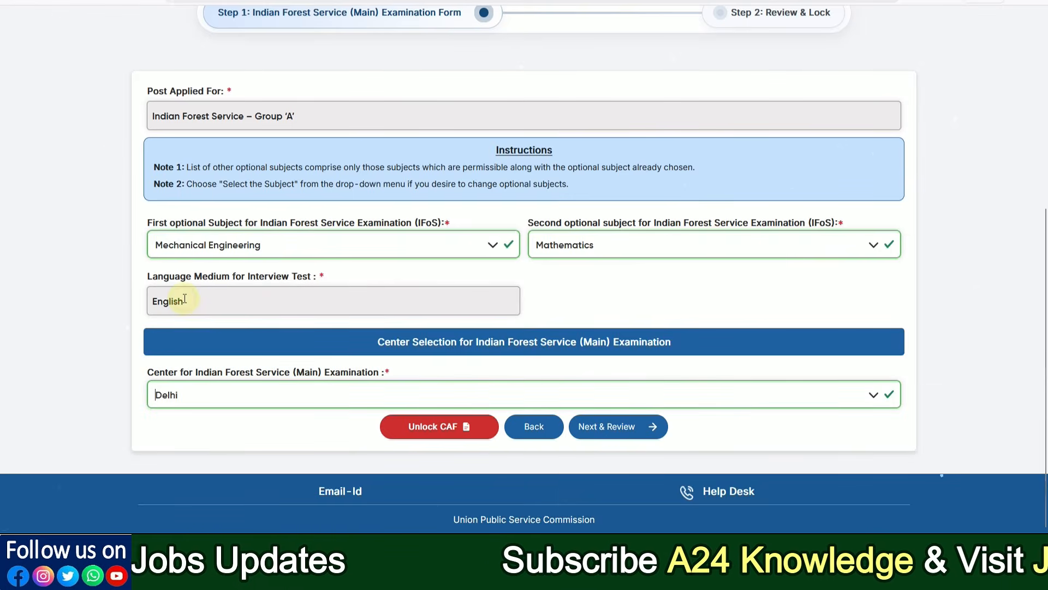
left_click(620, 434)
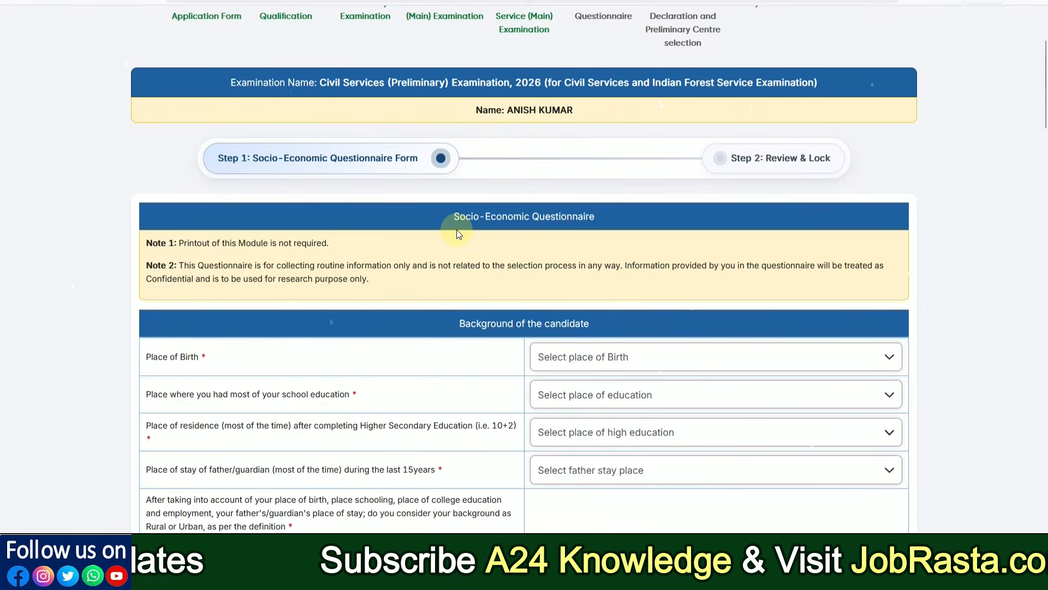
Set place of birth, schooling, post-10+2 residence and father's stay all to Tehsil/Town.
scroll(536, 231, "down", 3)
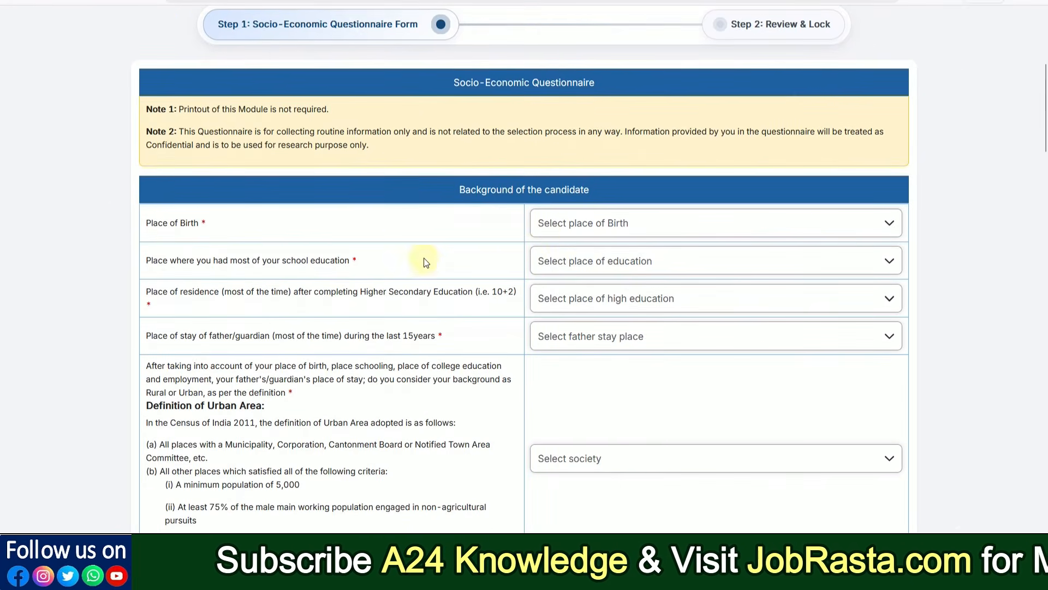
left_click(575, 229)
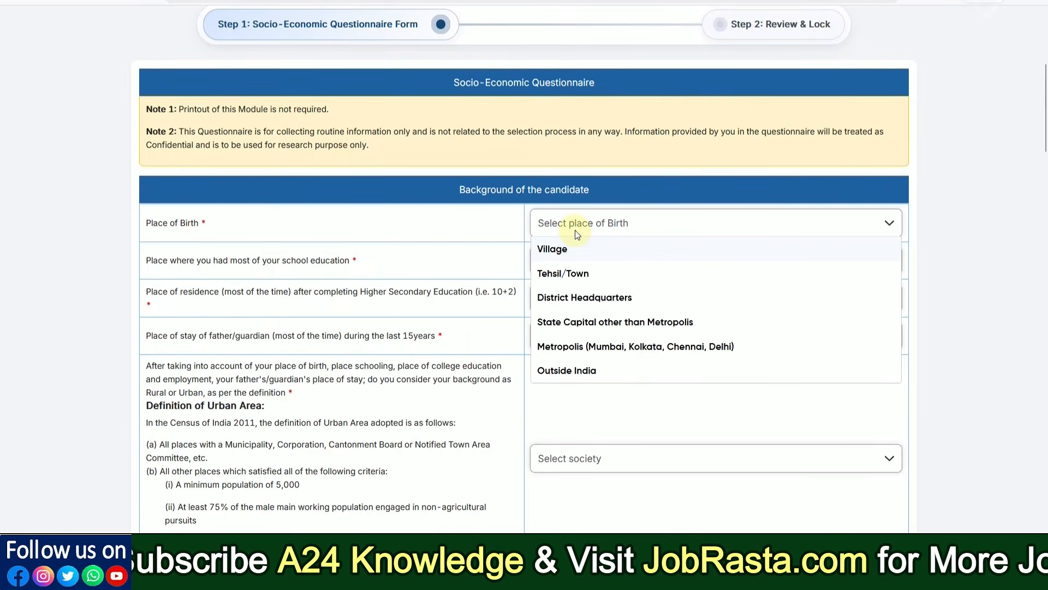
left_click(577, 280)
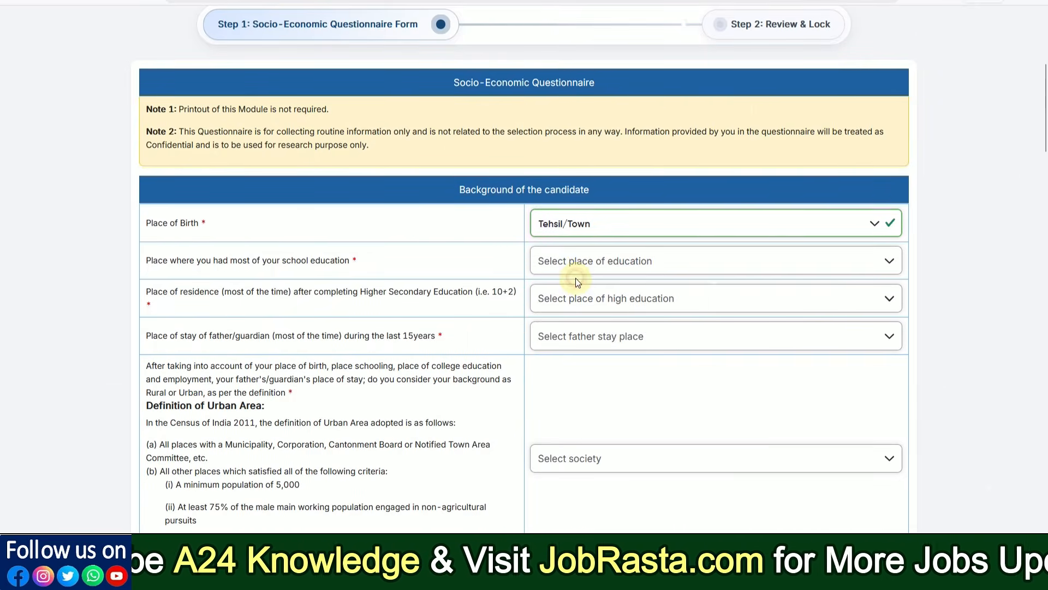
scroll(452, 276, "down", 1)
left_click(562, 194)
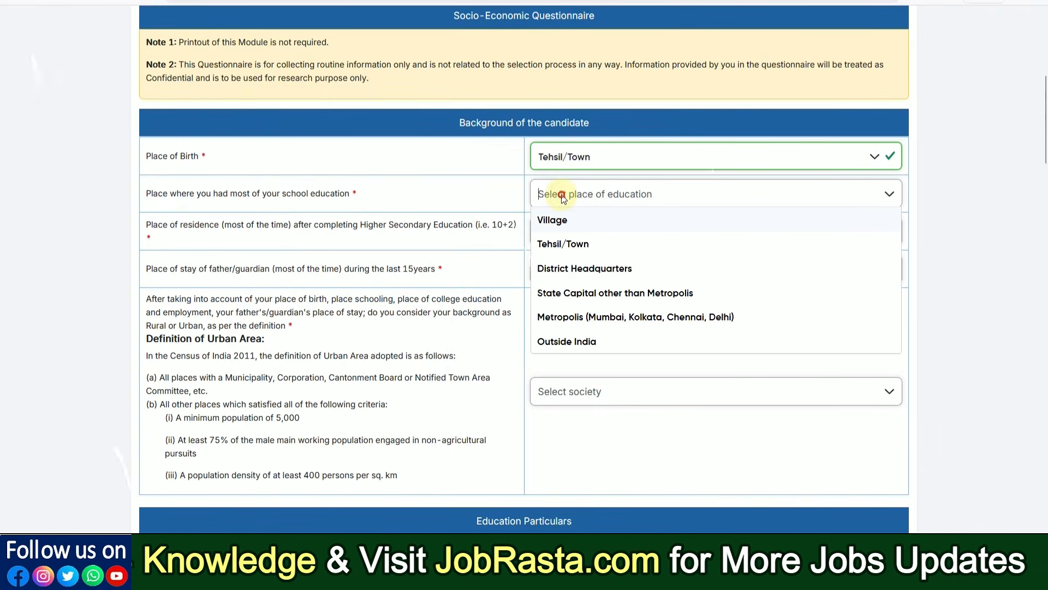
left_click(568, 242)
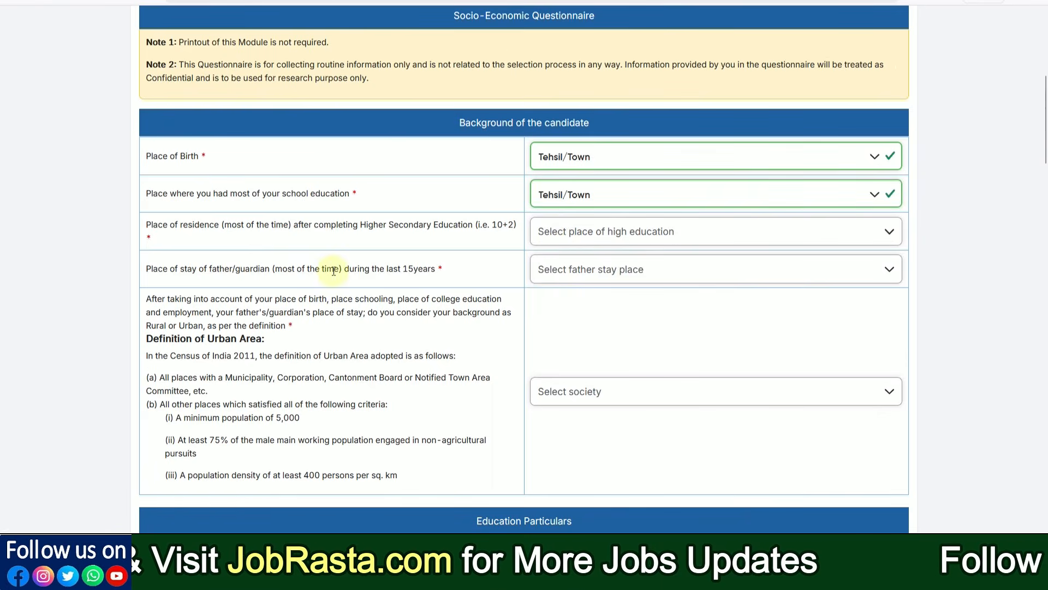
left_click(539, 238)
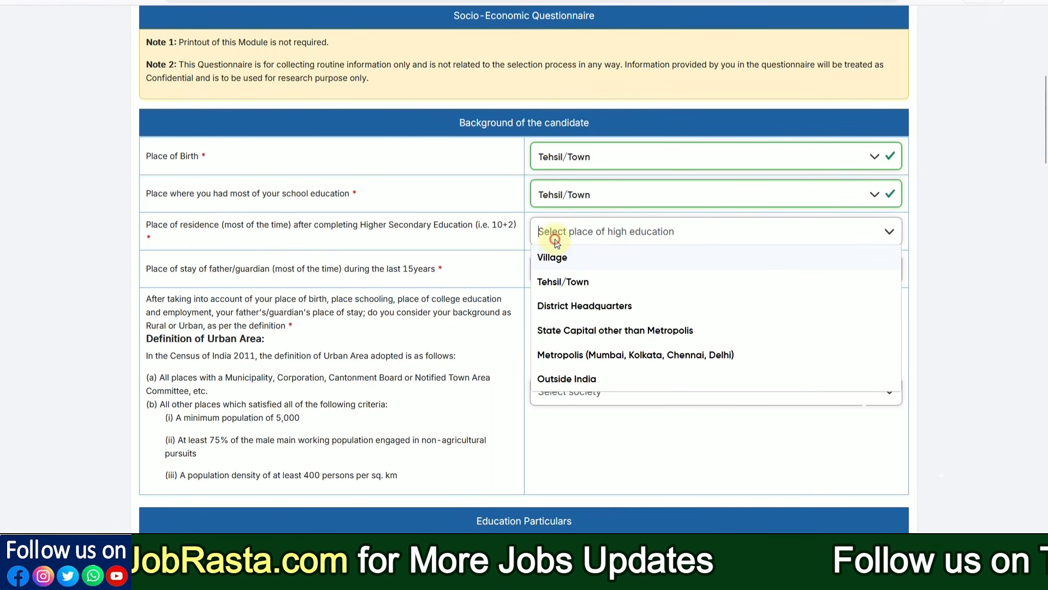
left_click(555, 280)
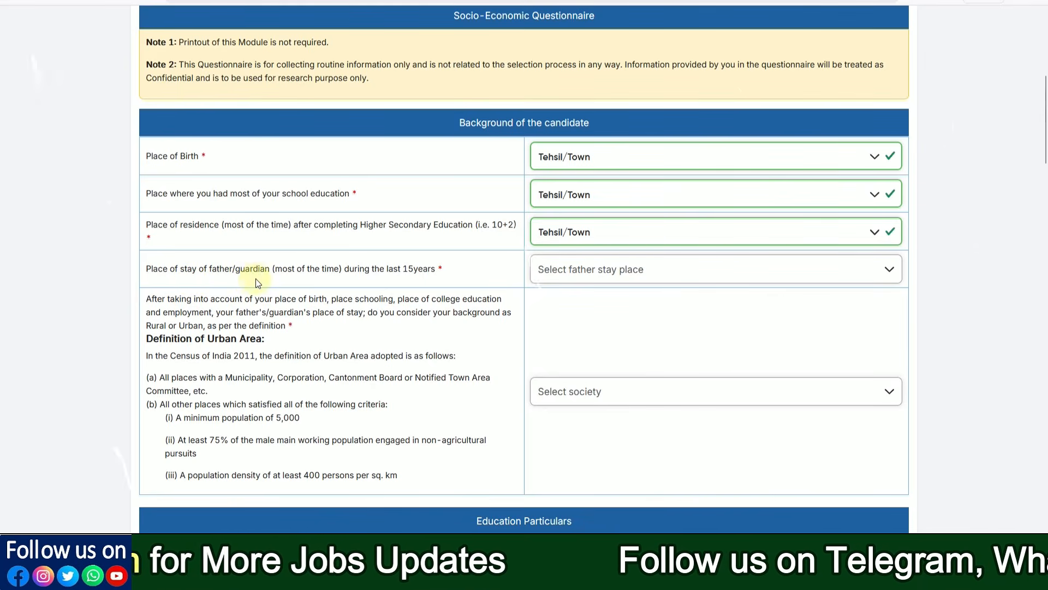
left_click(573, 276)
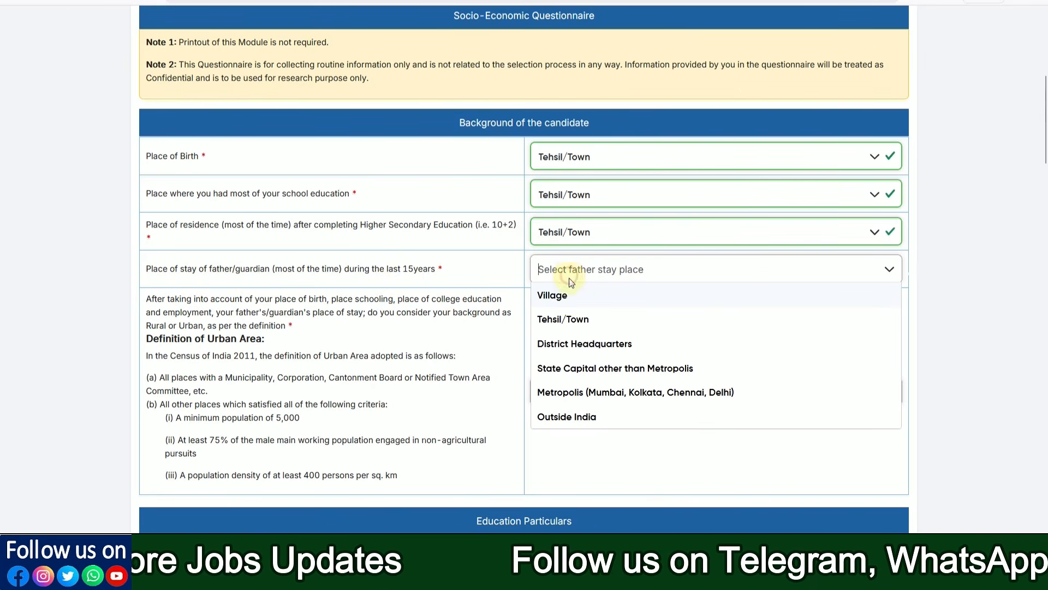
left_click(568, 318)
Mark the candidate's background as Urban.
scroll(513, 297, "down", 2)
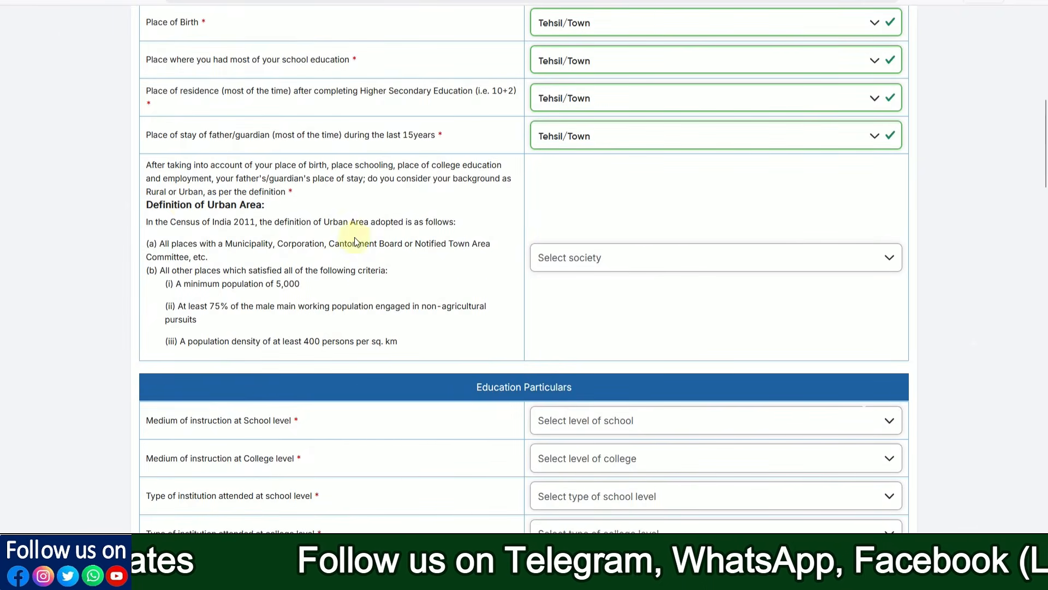
left_click(587, 269)
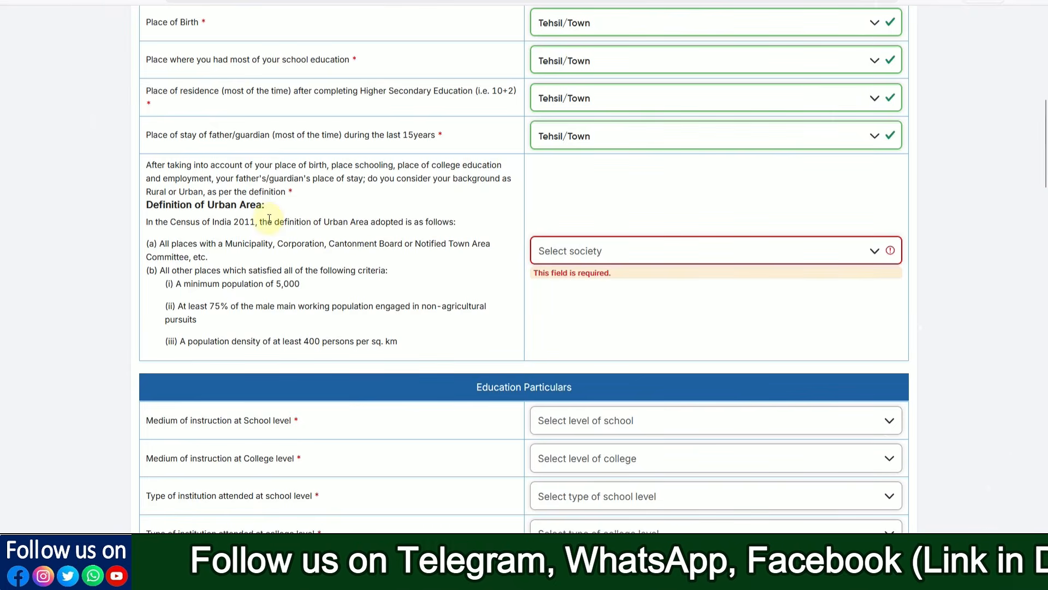
left_click(589, 254)
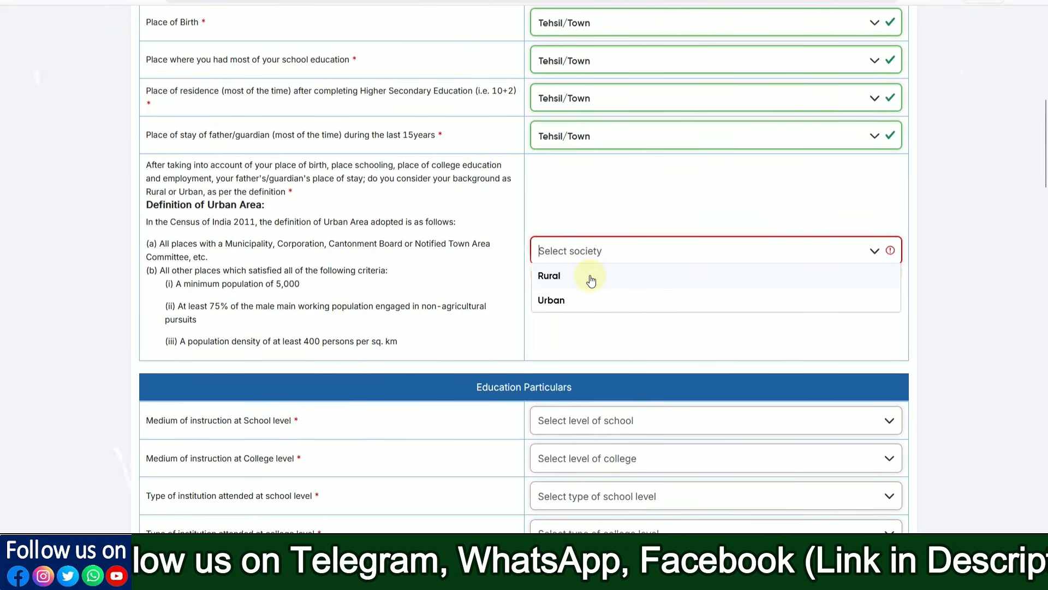
left_click(585, 304)
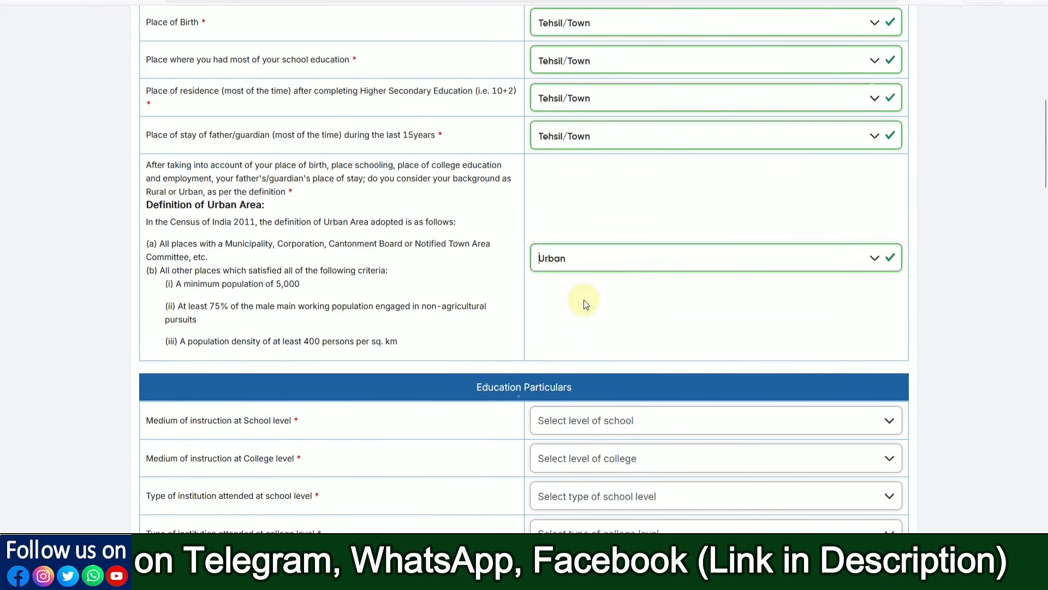
scroll(575, 303, "down", 5)
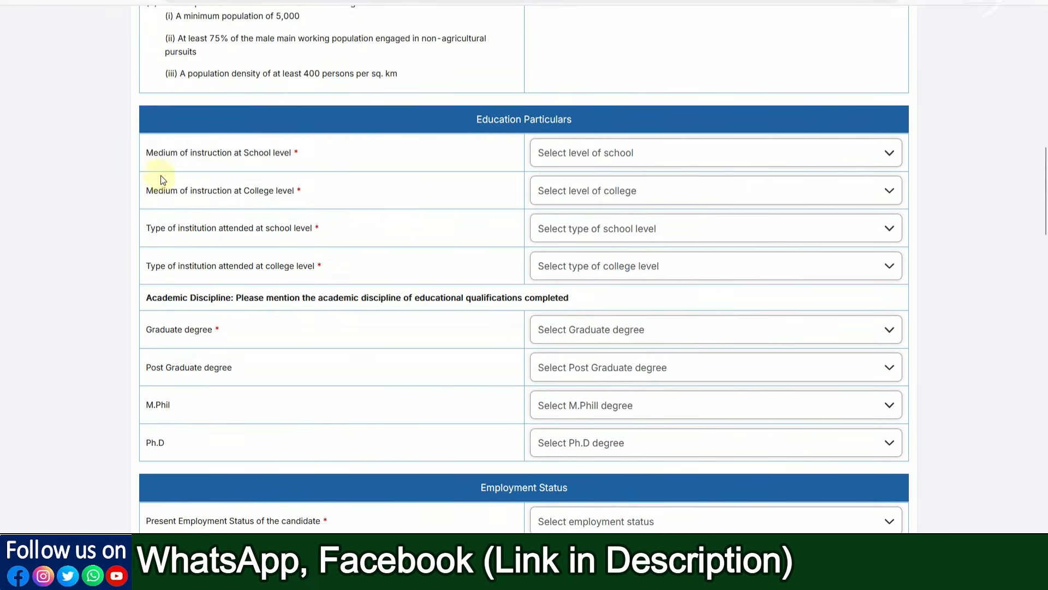
Set the school instruction medium to Hindi and the college medium to English.
left_click(584, 163)
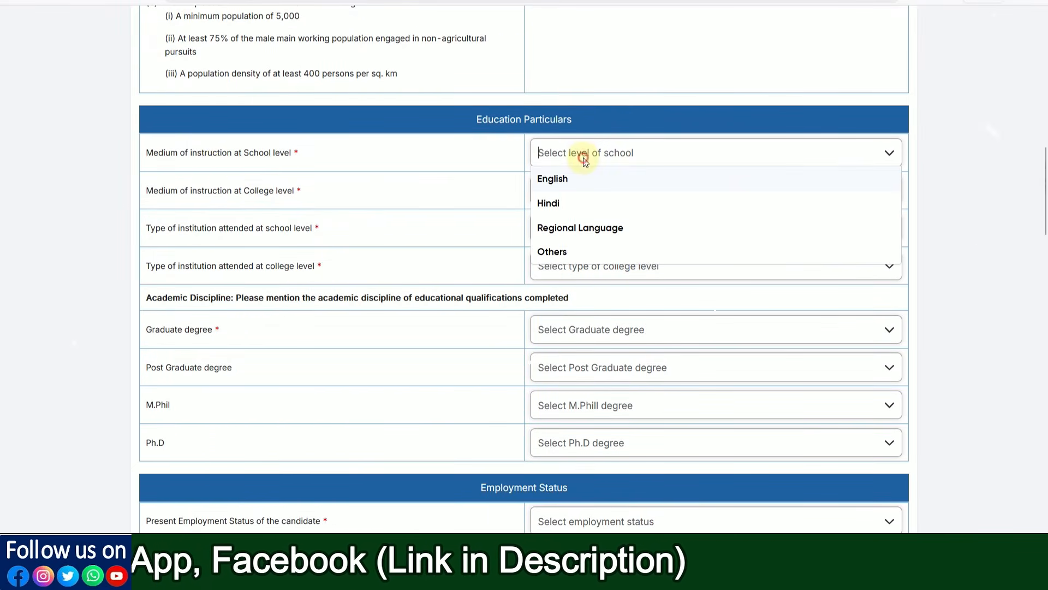
left_click(560, 202)
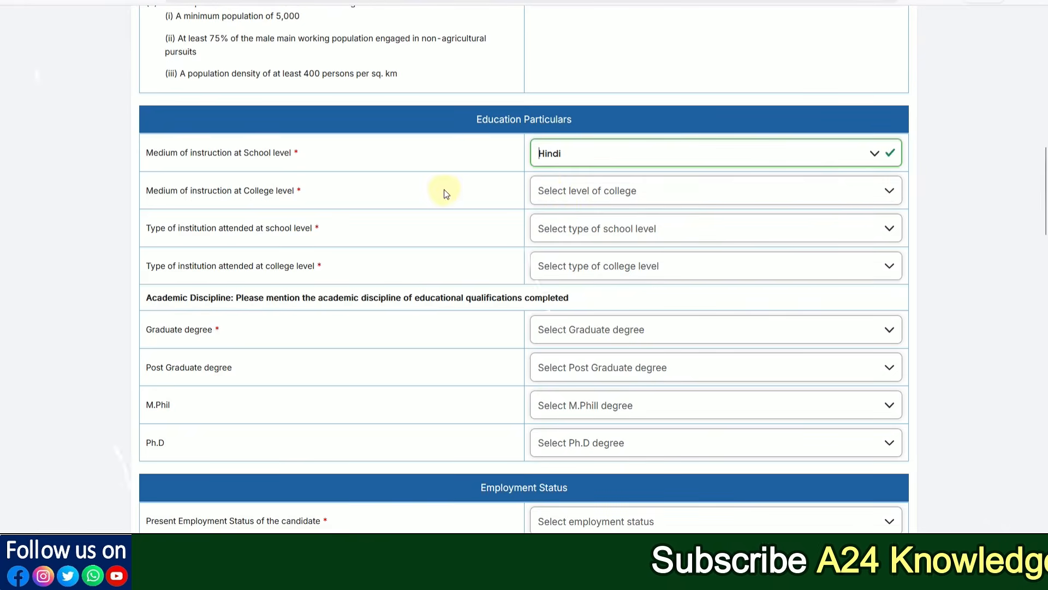
left_click(563, 186)
left_click(554, 216)
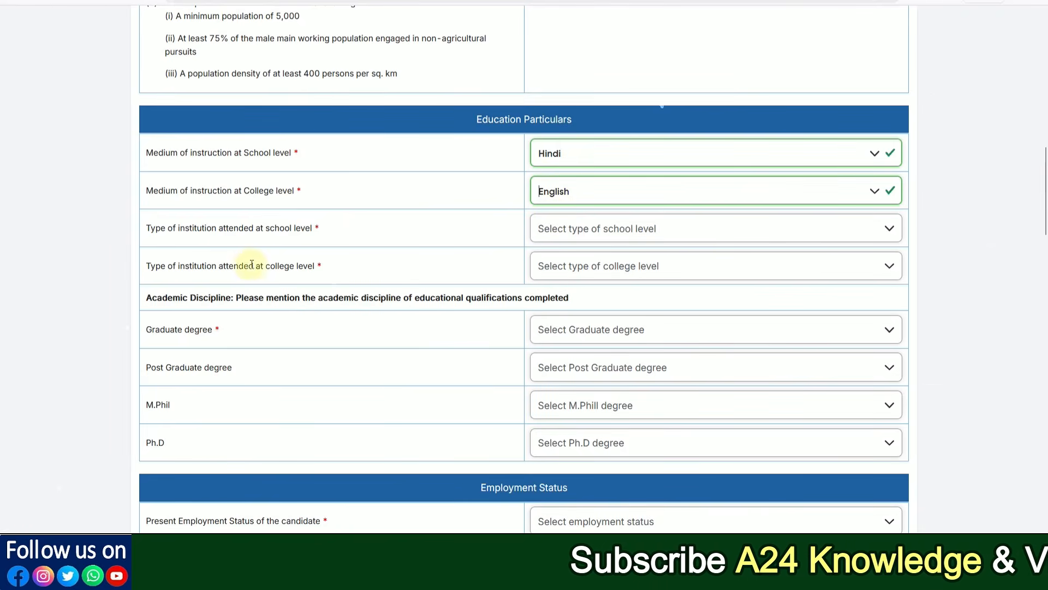
Choose Pvt./Public School, Private College / Institution and an Engineering / Technology graduate degree.
left_click(581, 240)
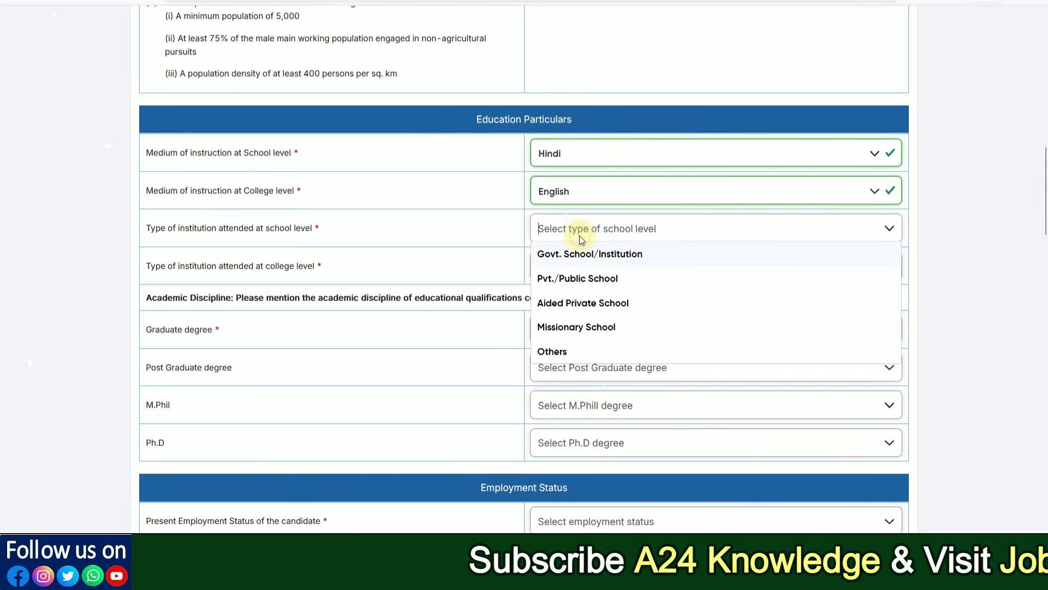
left_click(583, 280)
left_click(565, 270)
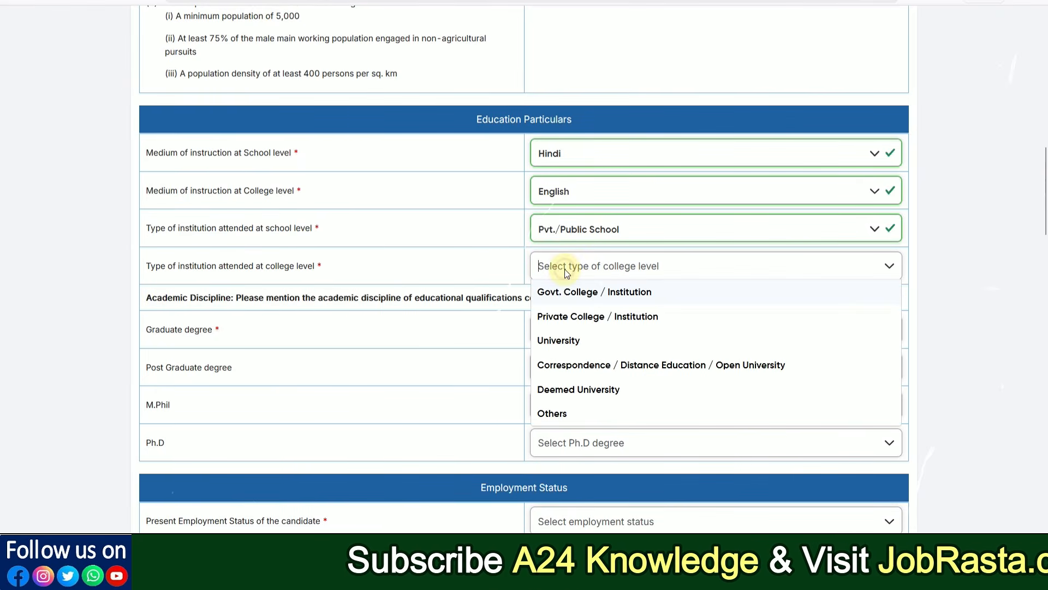
left_click(573, 315)
scroll(461, 291, "down", 1)
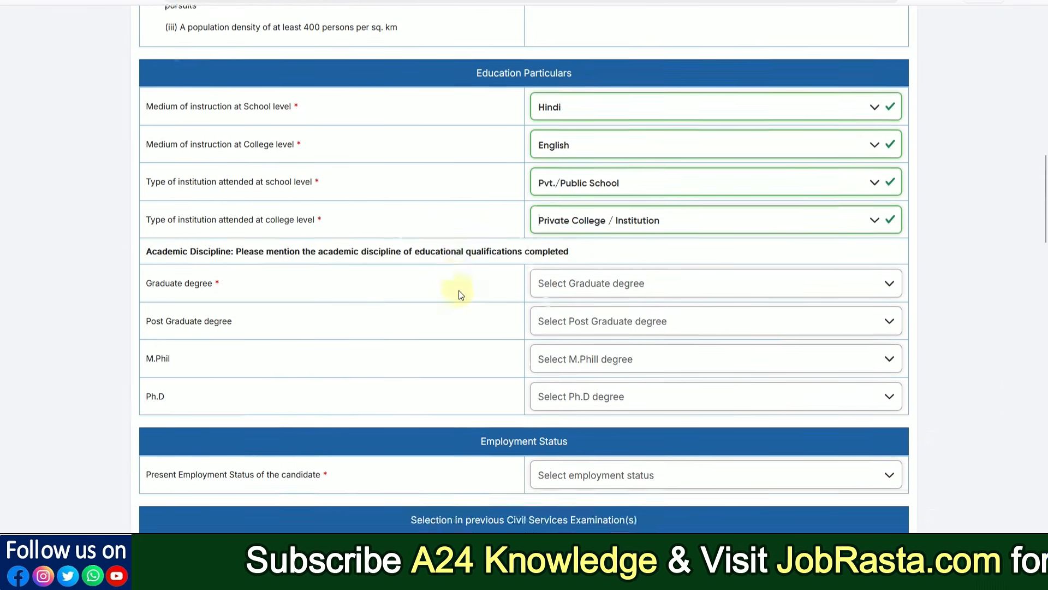
left_click(554, 267)
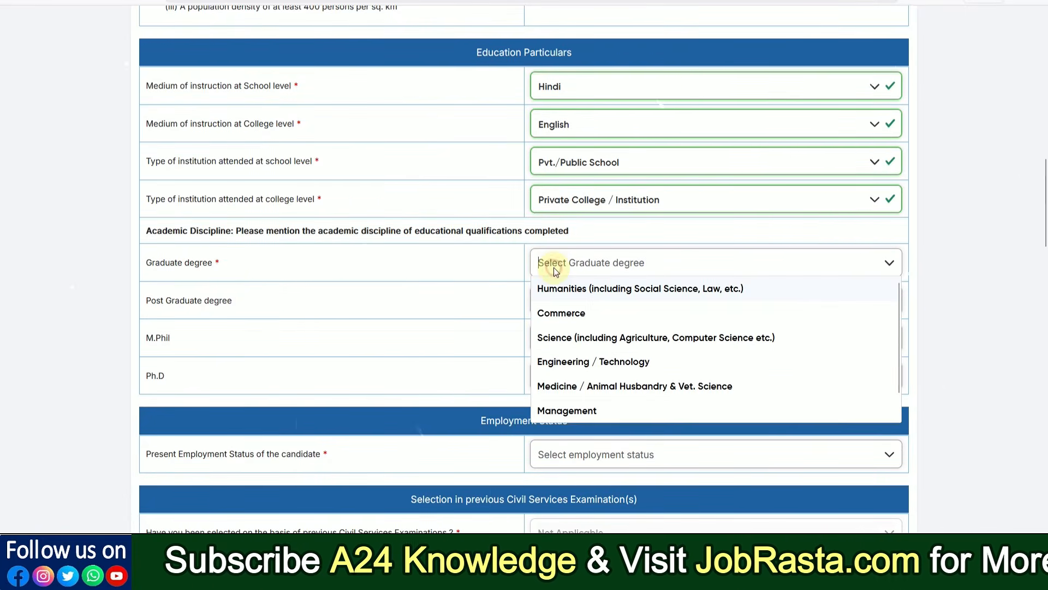
left_click(571, 362)
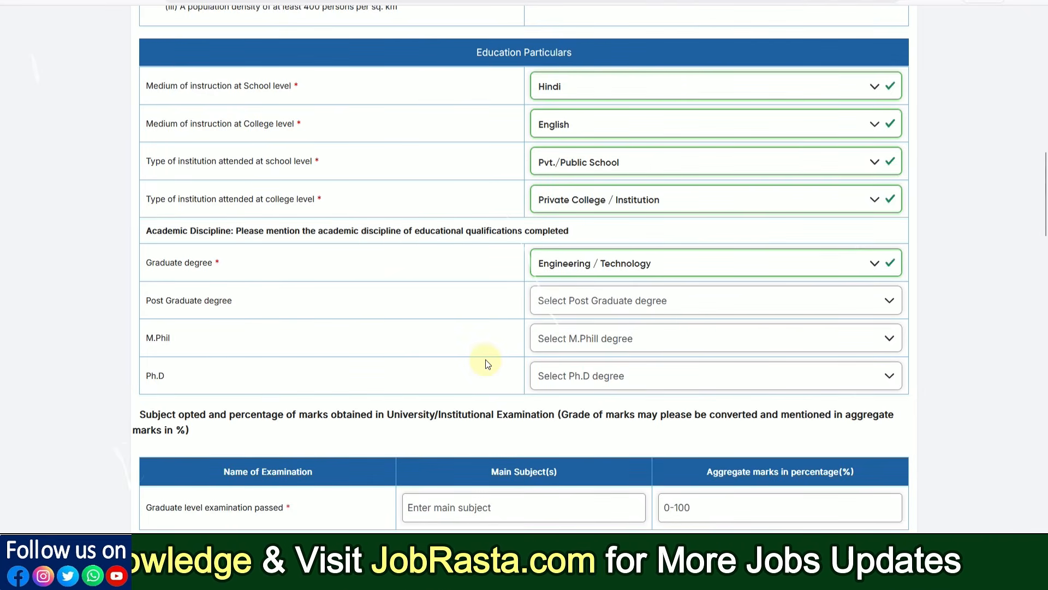
Enter 75 as the graduate aggregate marks percentage and set employment status to Unemployed.
scroll(486, 363, "down", 4)
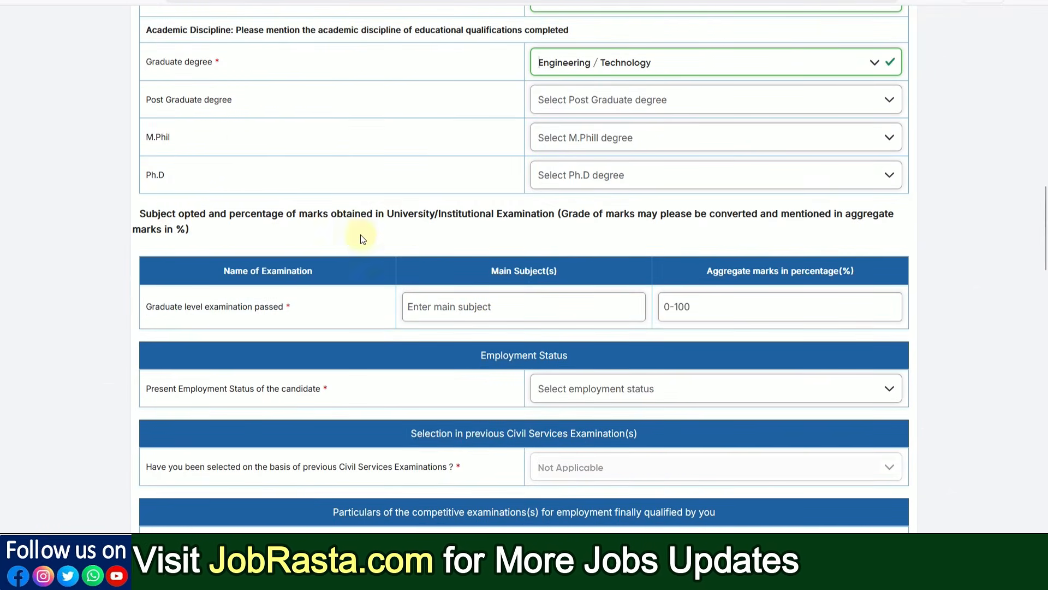
scroll(397, 237, "down", 1)
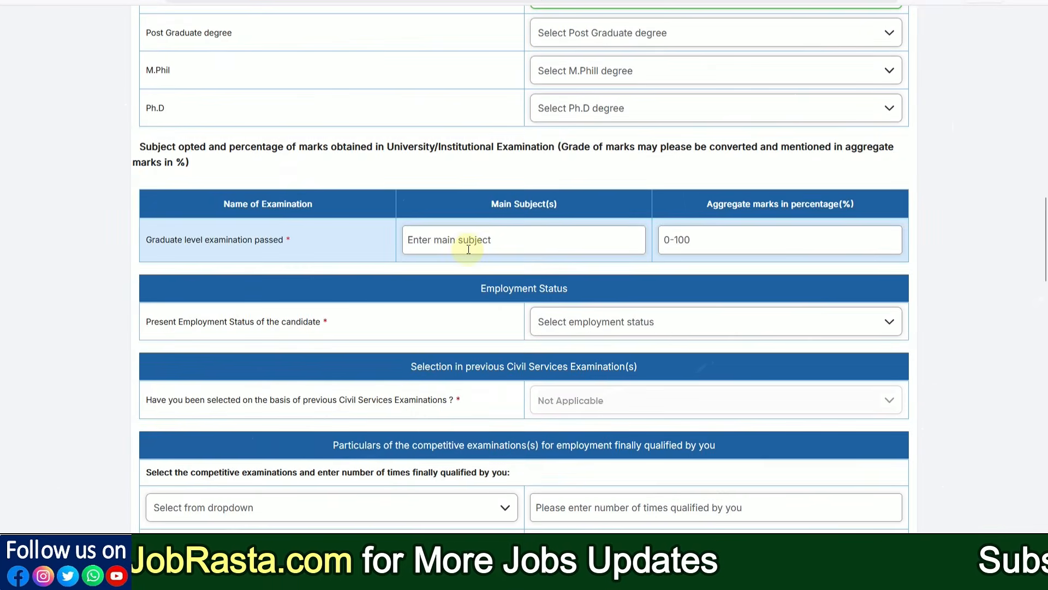
left_click(469, 249)
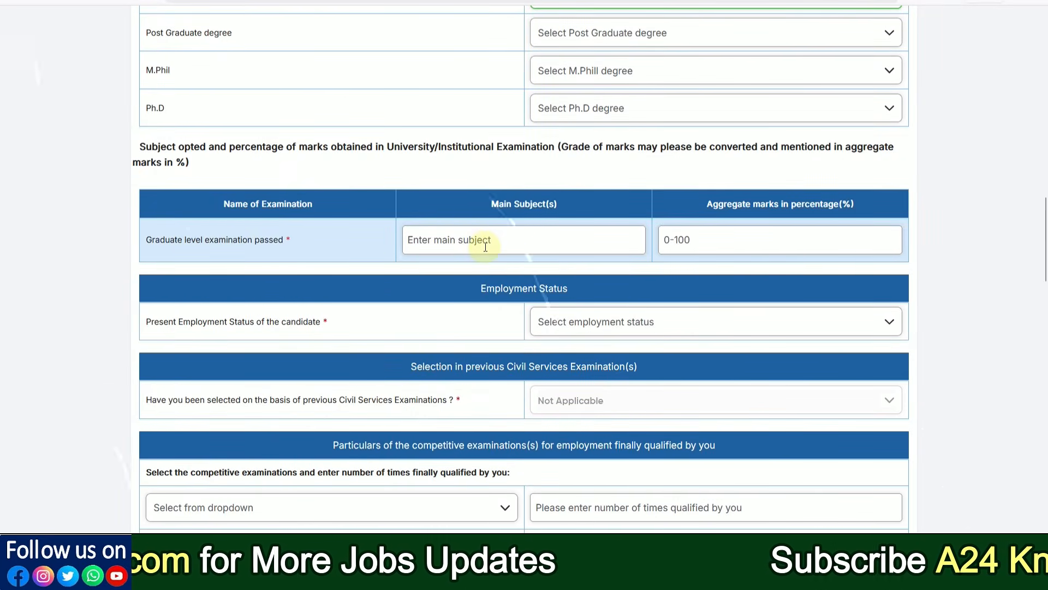
left_click(675, 240)
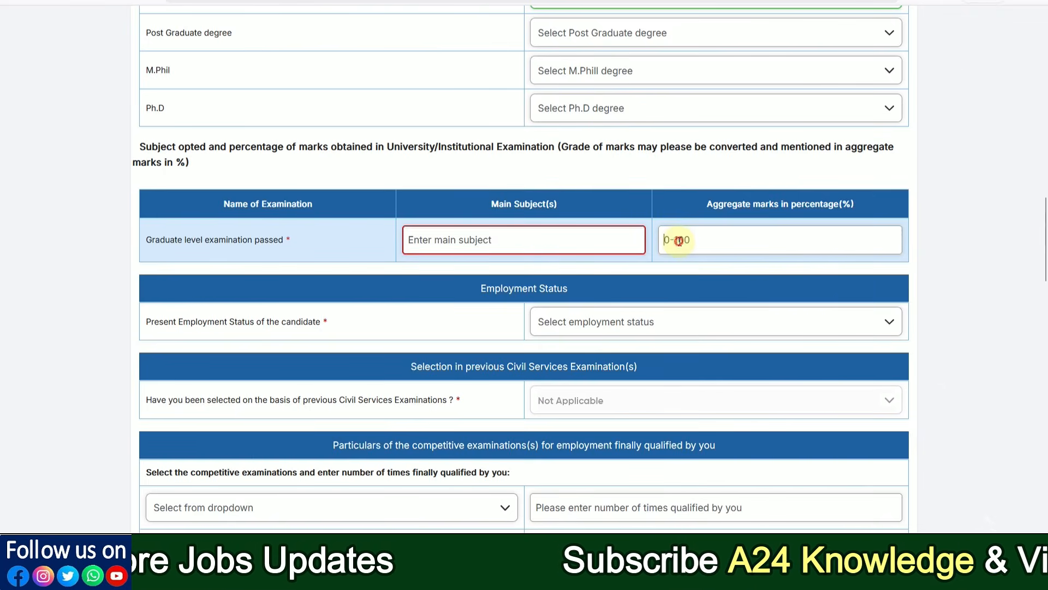
type("75")
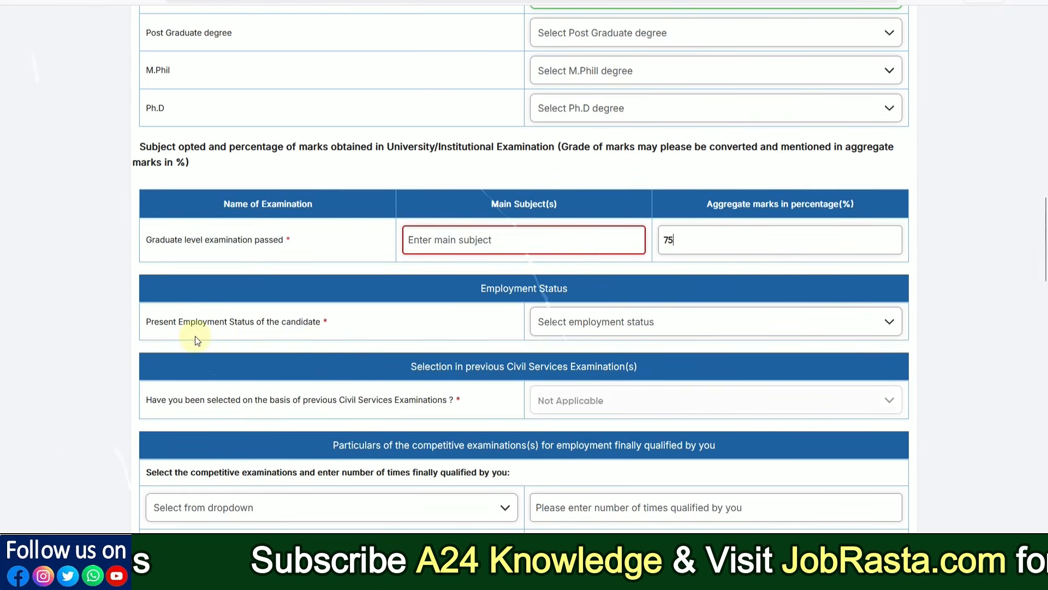
left_click(631, 323)
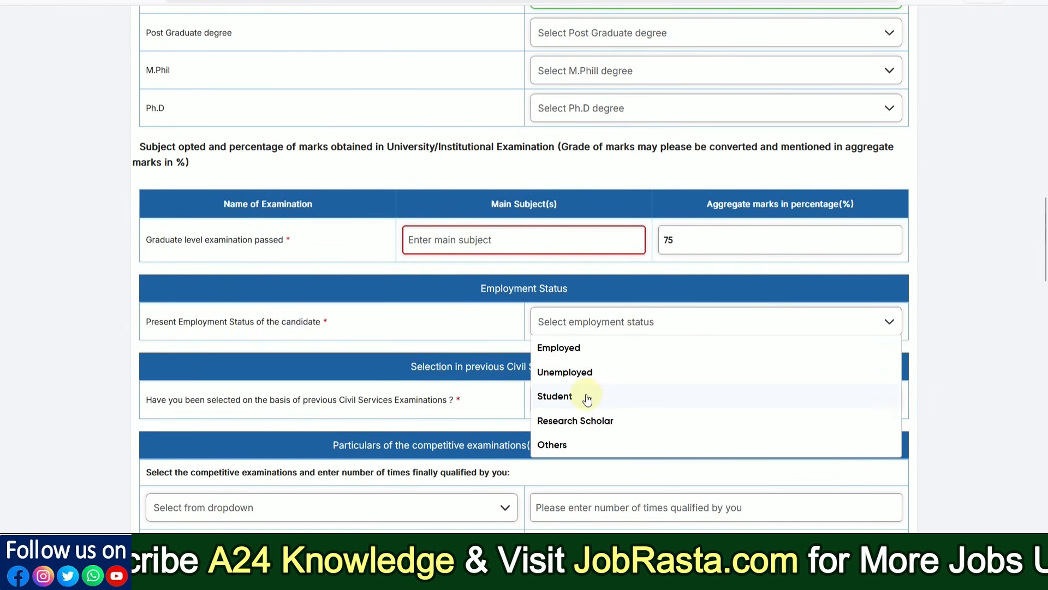
left_click(584, 372)
scroll(546, 361, "down", 3)
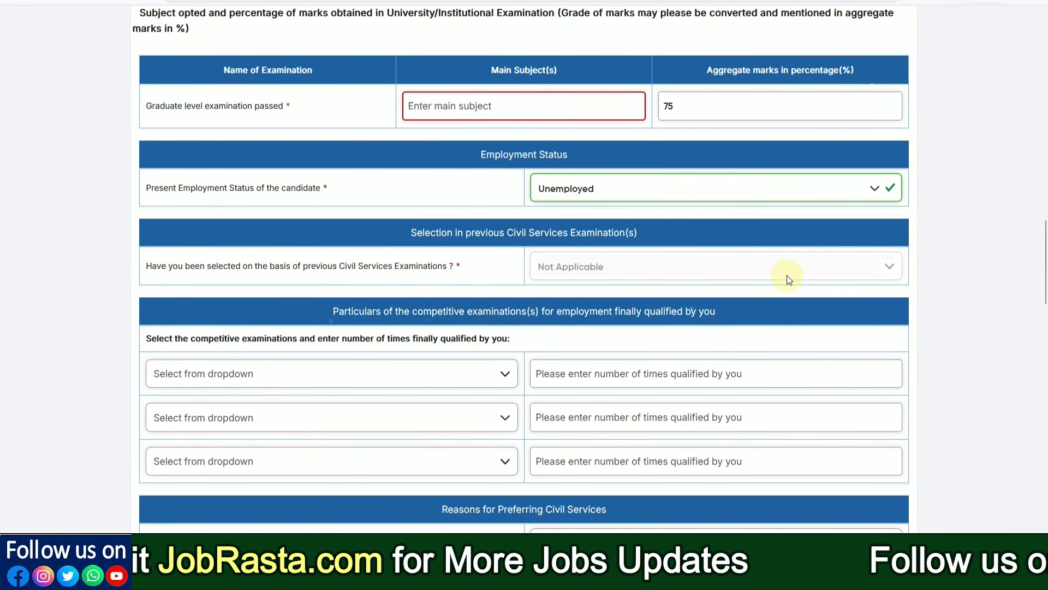
Rank Public Service / Utility to Society first and Prestige / Social Status second among civil-services reasons.
scroll(371, 303, "down", 3)
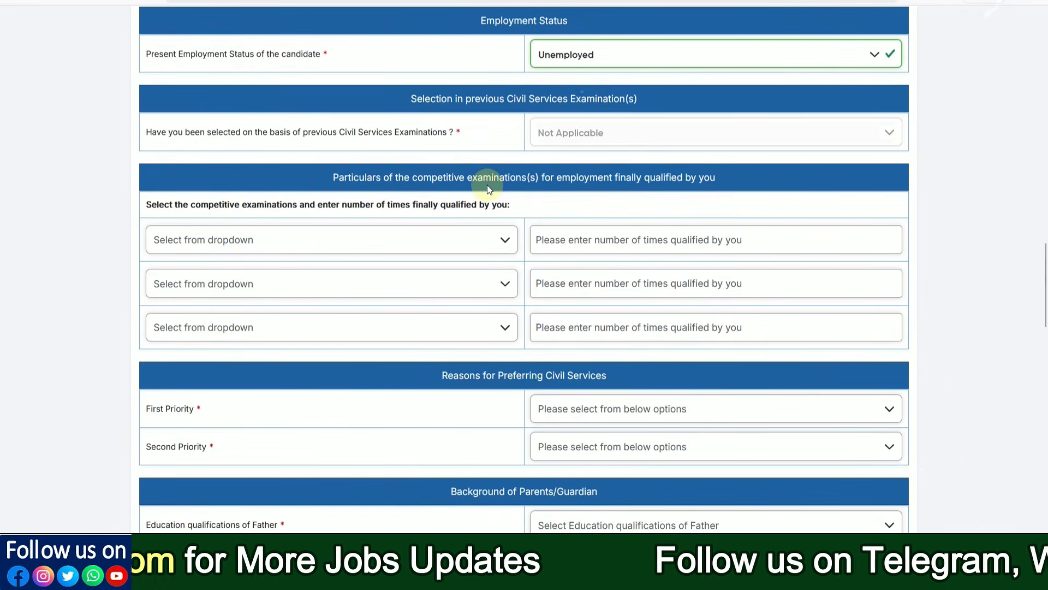
left_click(329, 241)
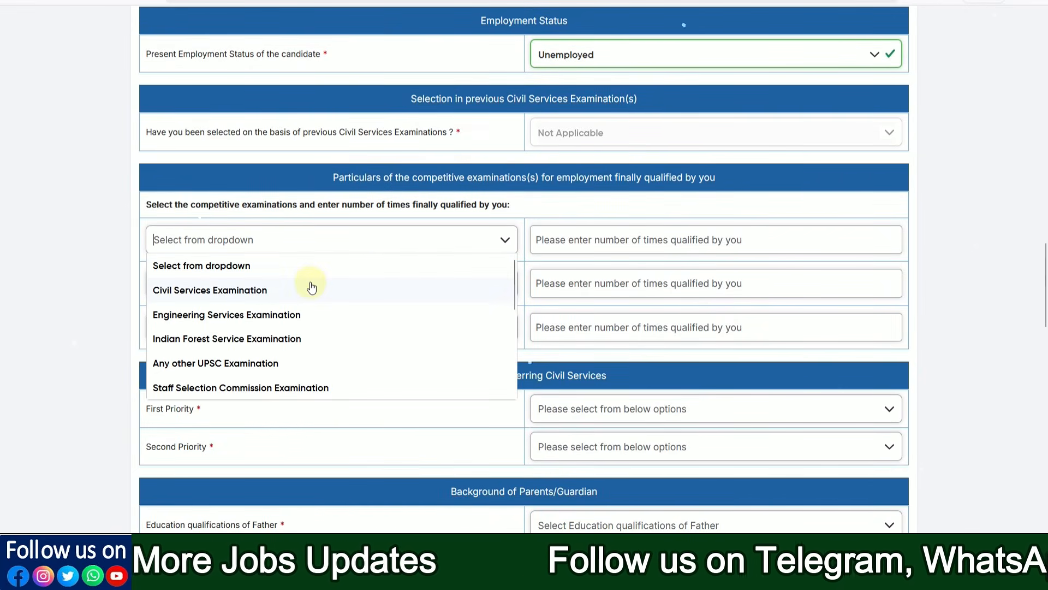
scroll(309, 306, "down", 1)
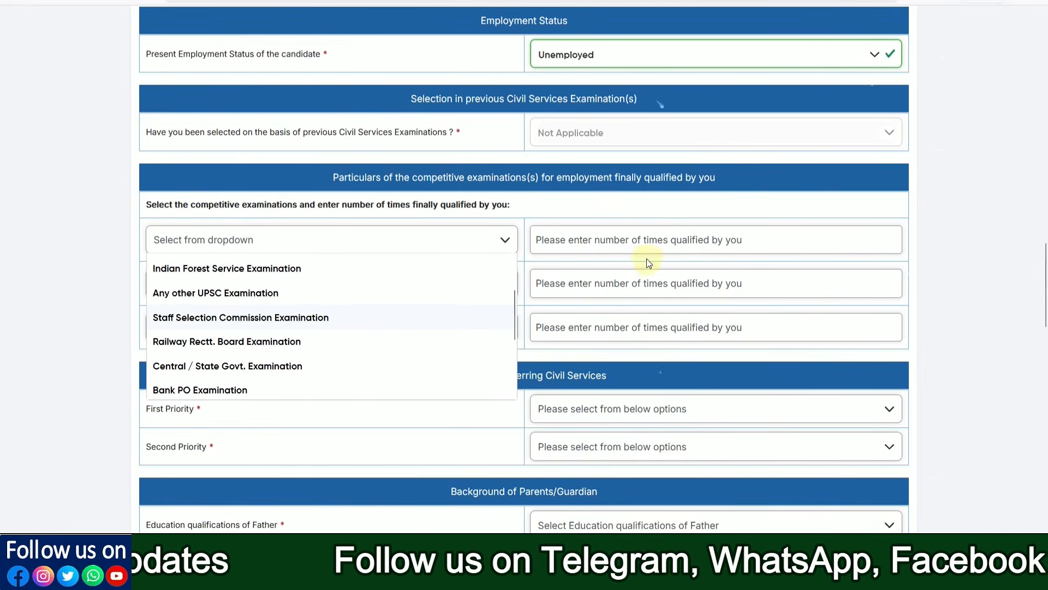
left_click(637, 244)
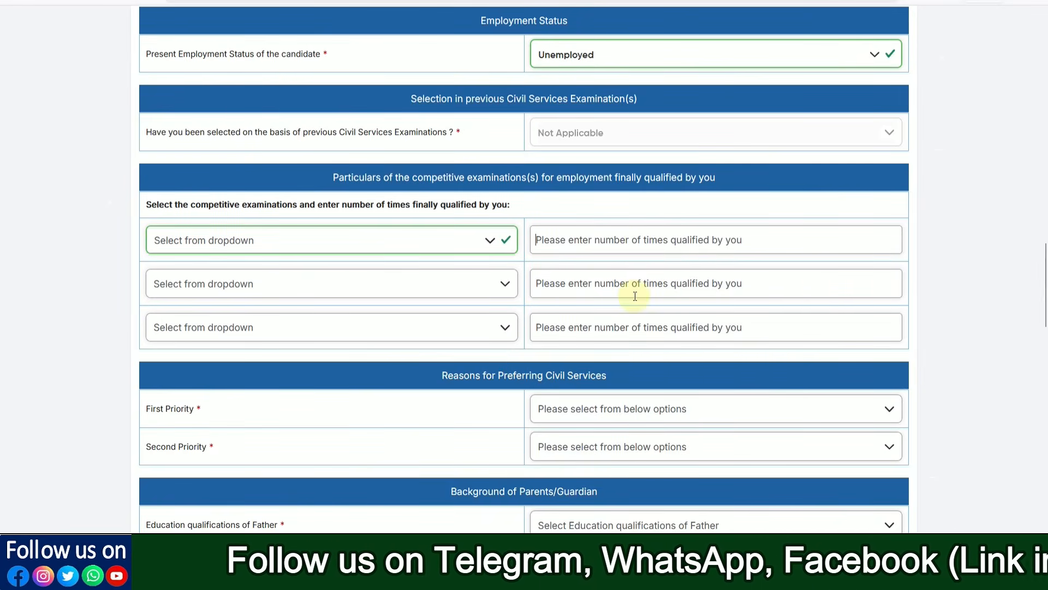
scroll(633, 294, "down", 4)
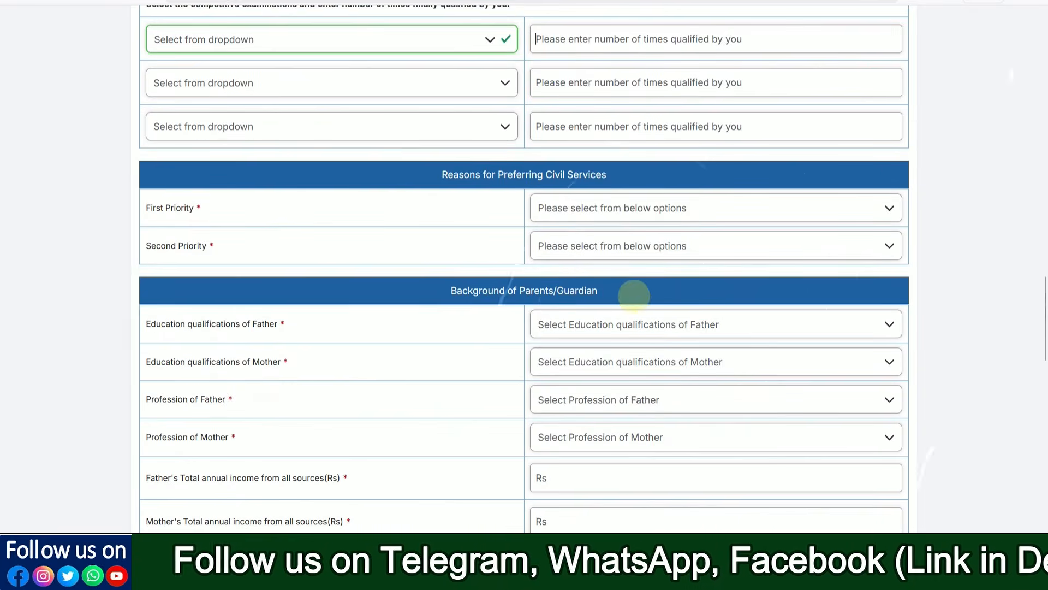
left_click(574, 216)
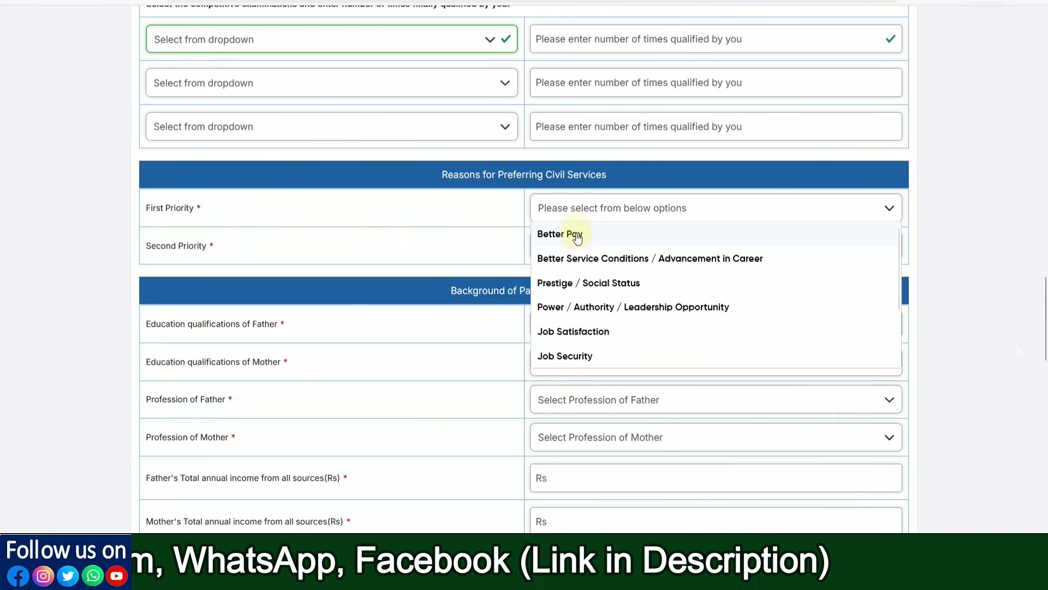
scroll(594, 282, "down", 2)
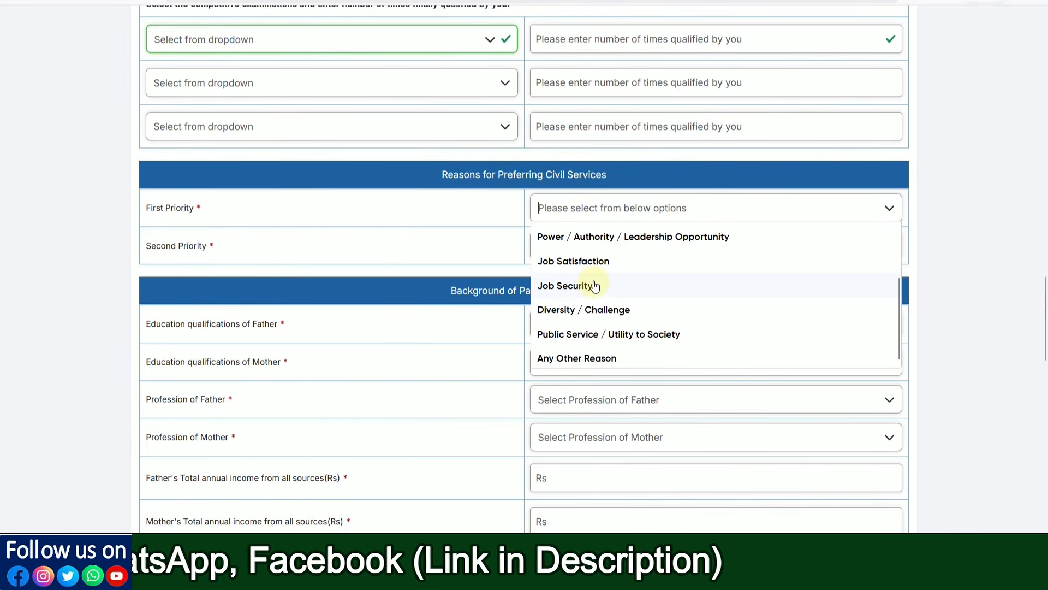
left_click(604, 338)
left_click(574, 251)
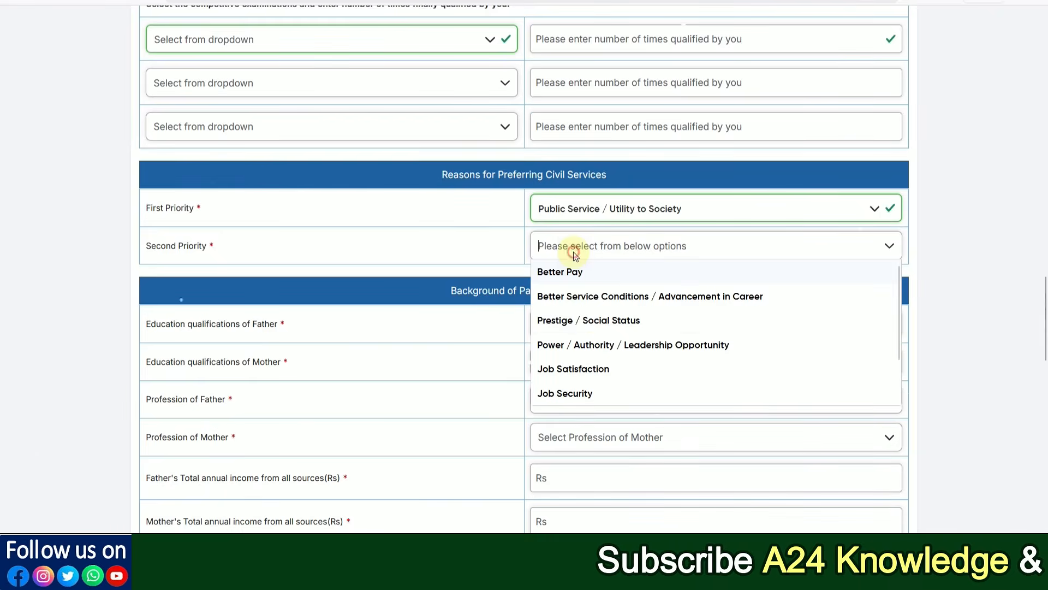
left_click(606, 322)
Set both the father's and mother's education qualification to Graduate.
scroll(490, 300, "down", 3)
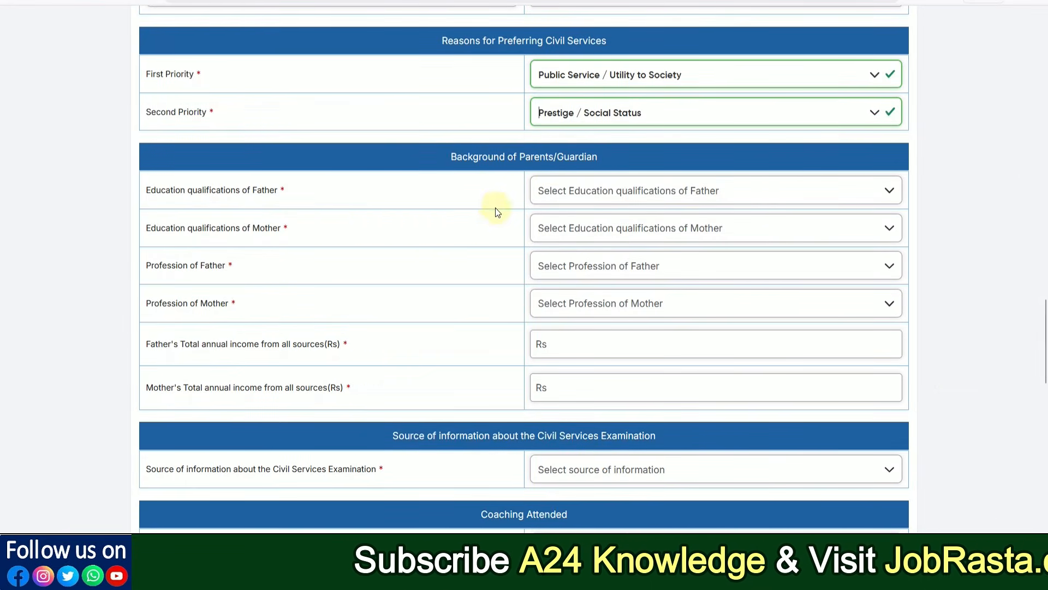
left_click(560, 195)
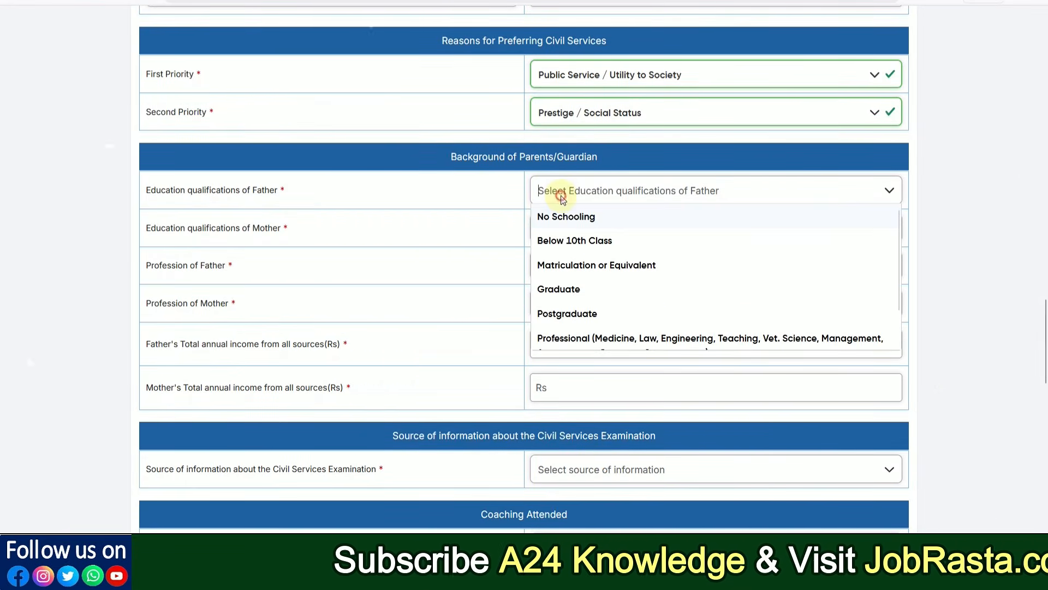
left_click(564, 286)
left_click(541, 227)
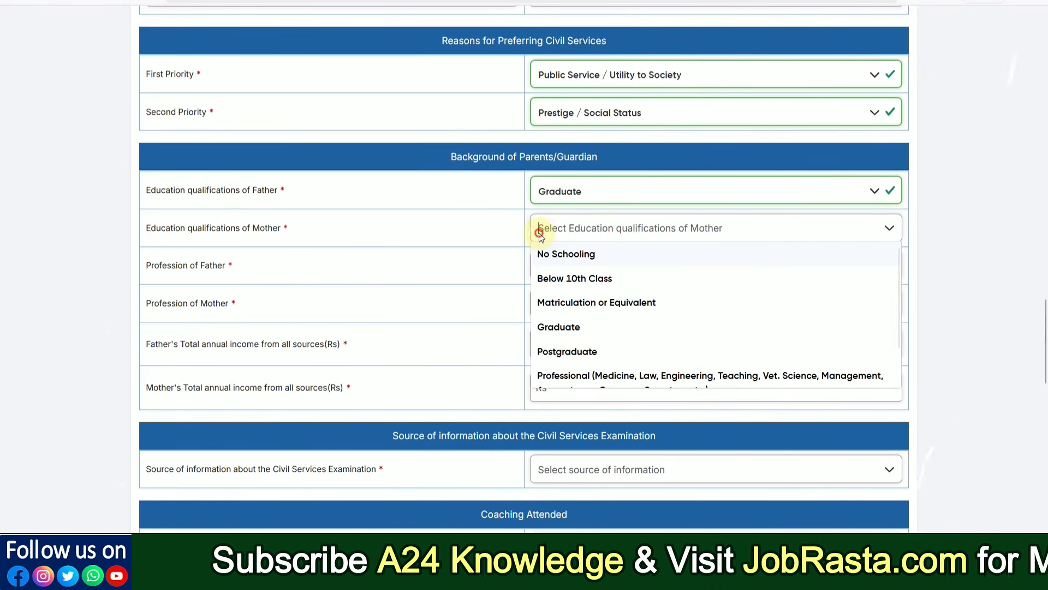
left_click(555, 323)
Set the father's profession to Self-employed and the mother's to Govt. Service / Public Sector.
left_click(564, 276)
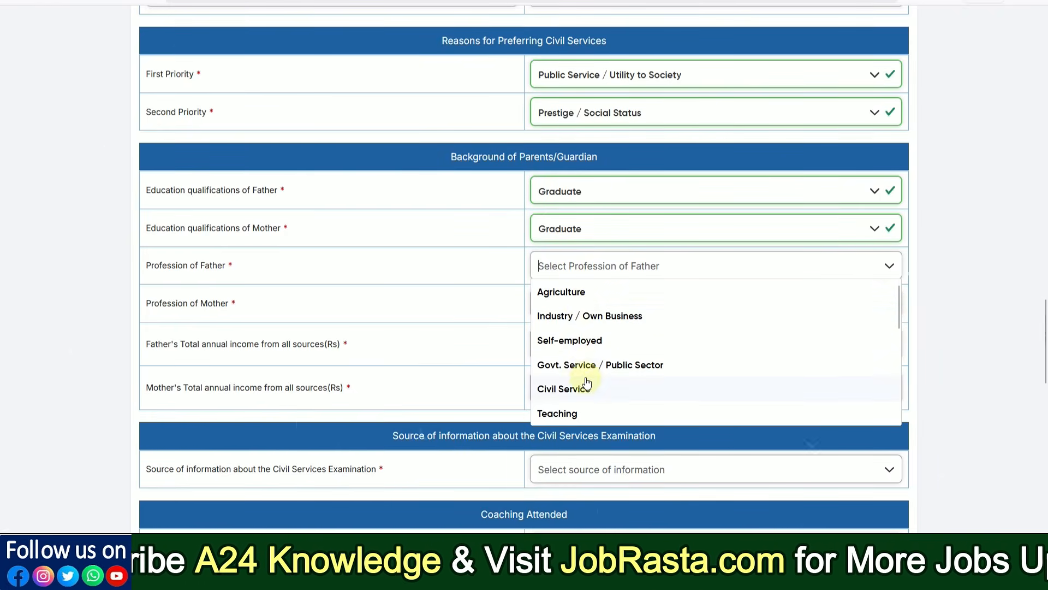
left_click(572, 341)
left_click(570, 308)
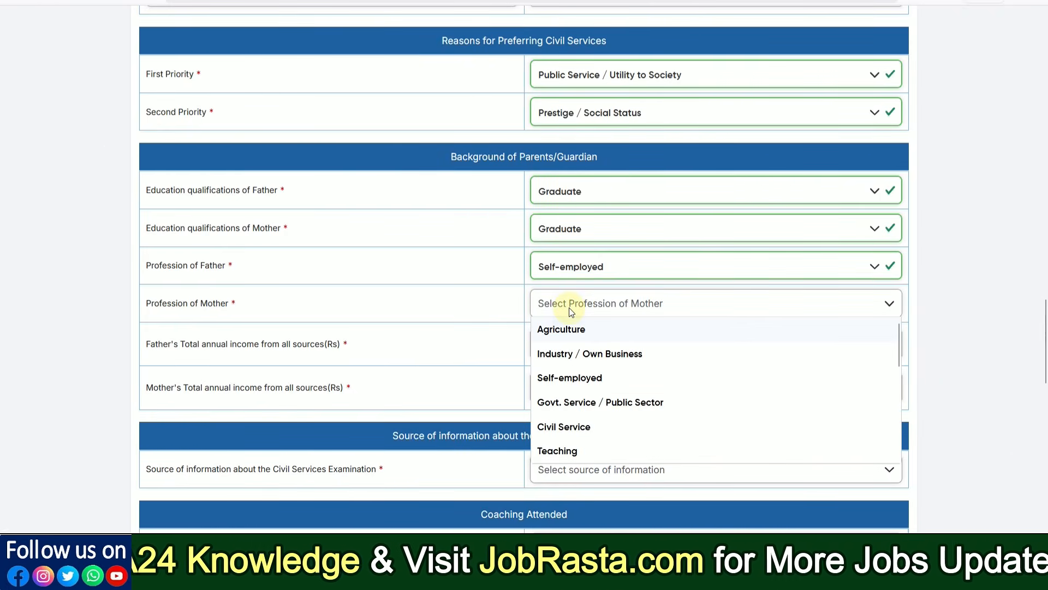
left_click(577, 402)
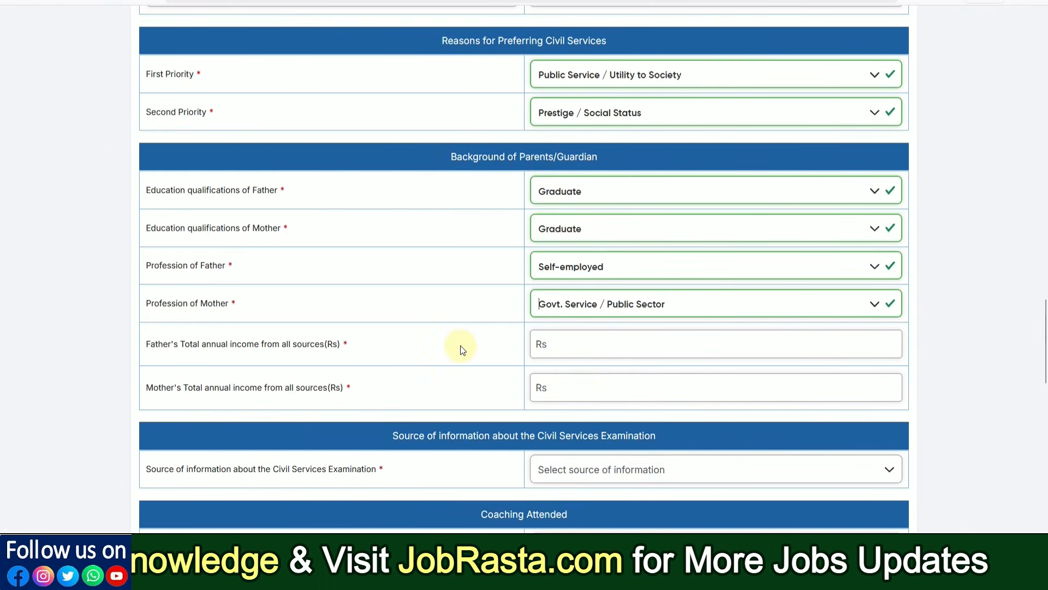
scroll(460, 345, "down", 1)
left_click(559, 282)
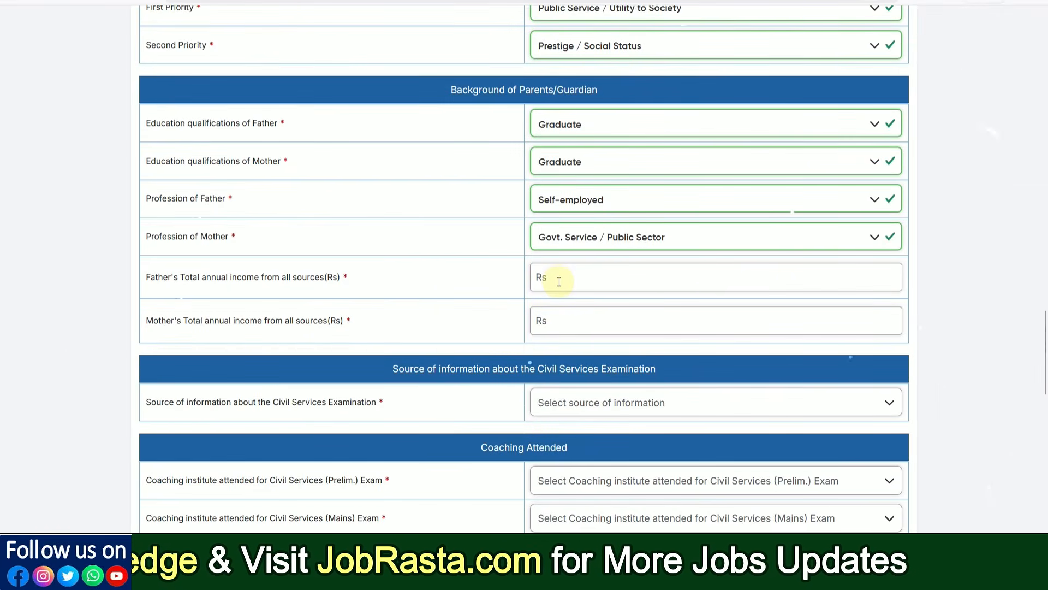
left_click(560, 309)
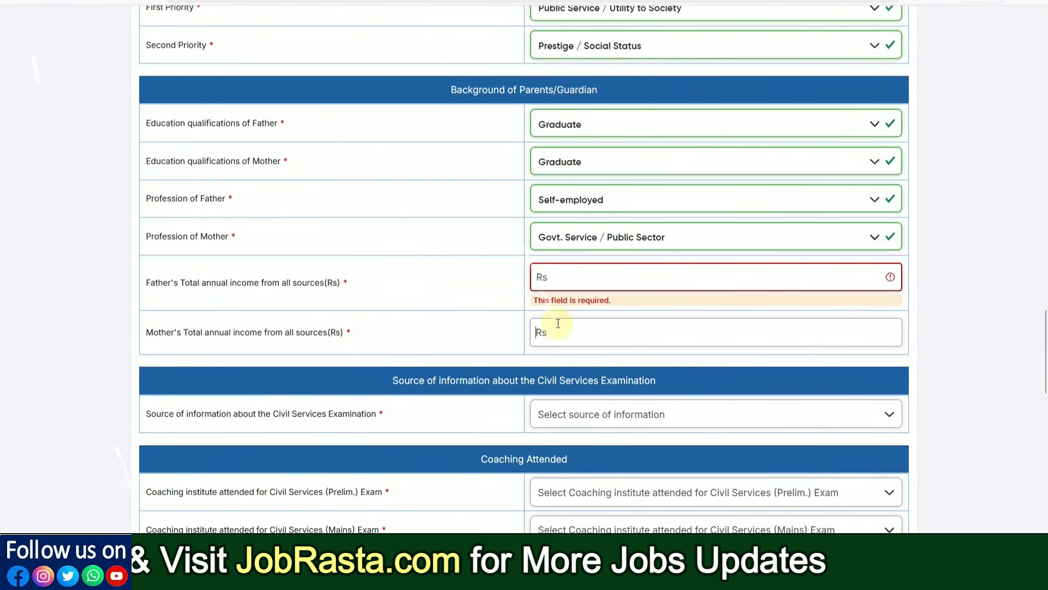
Pick Employment News / Daily Newspaper as the exam information source and focus the newspaper-name box.
scroll(558, 323, "down", 3)
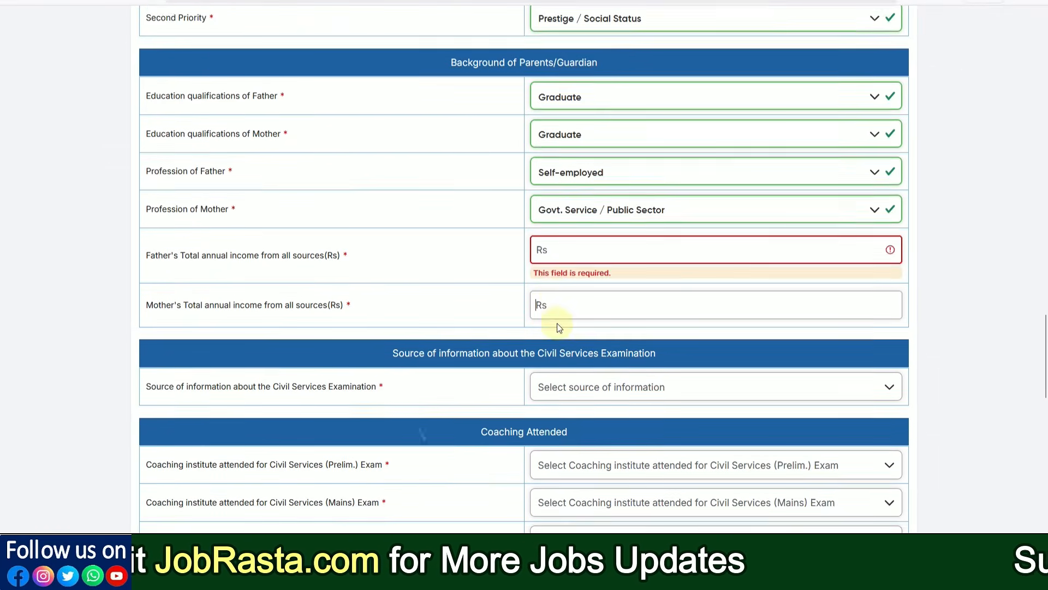
left_click(574, 224)
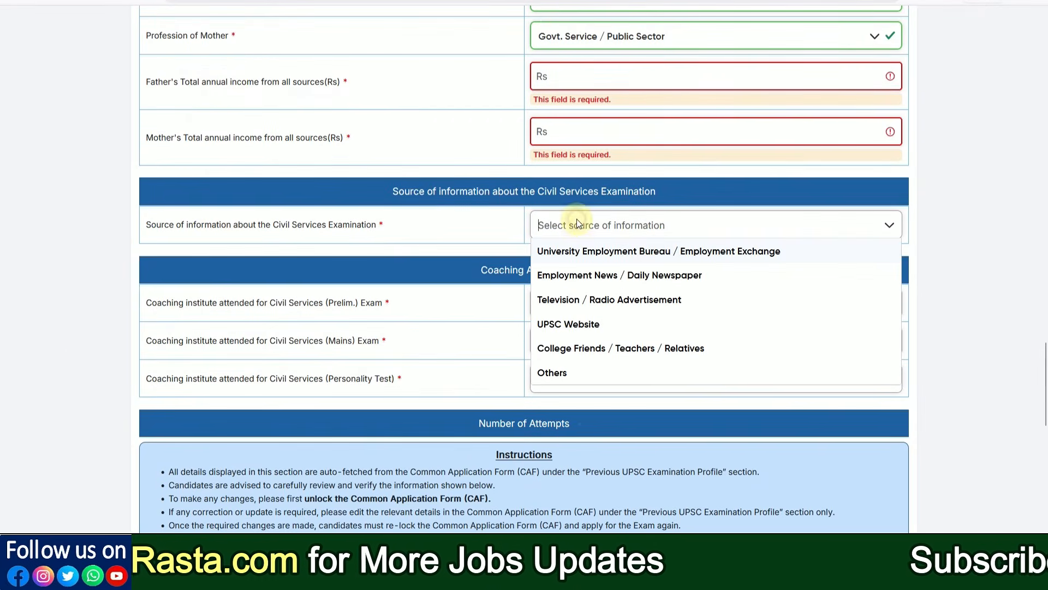
left_click(580, 275)
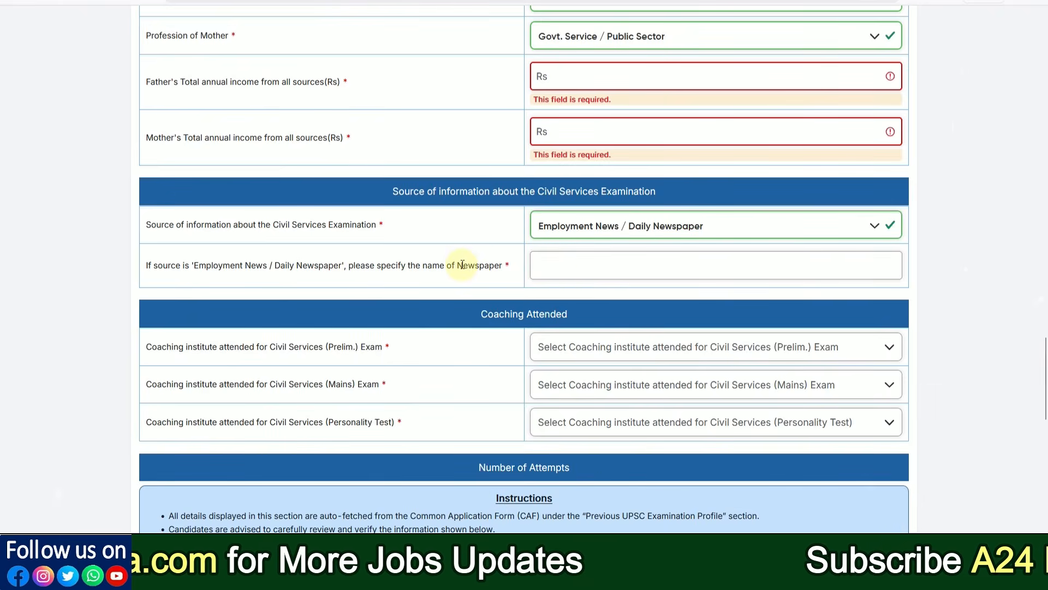
left_click(548, 266)
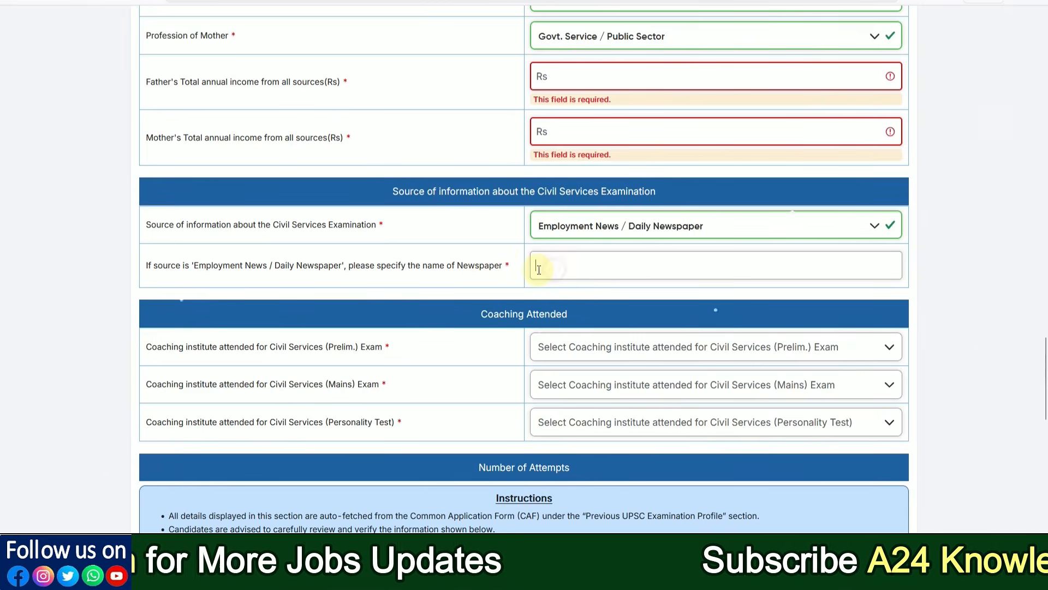
scroll(613, 267, "down", 5)
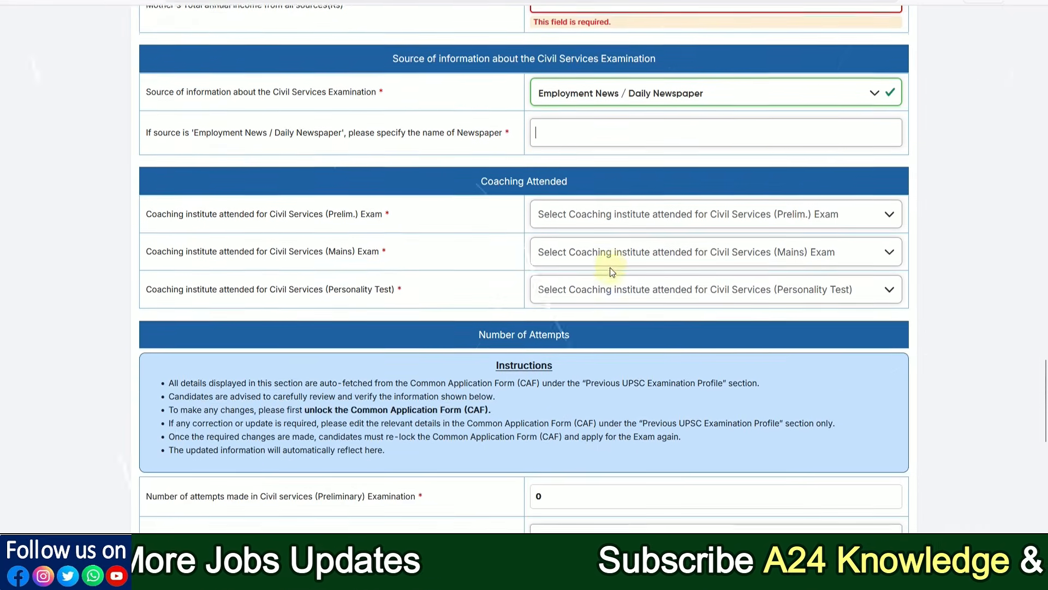